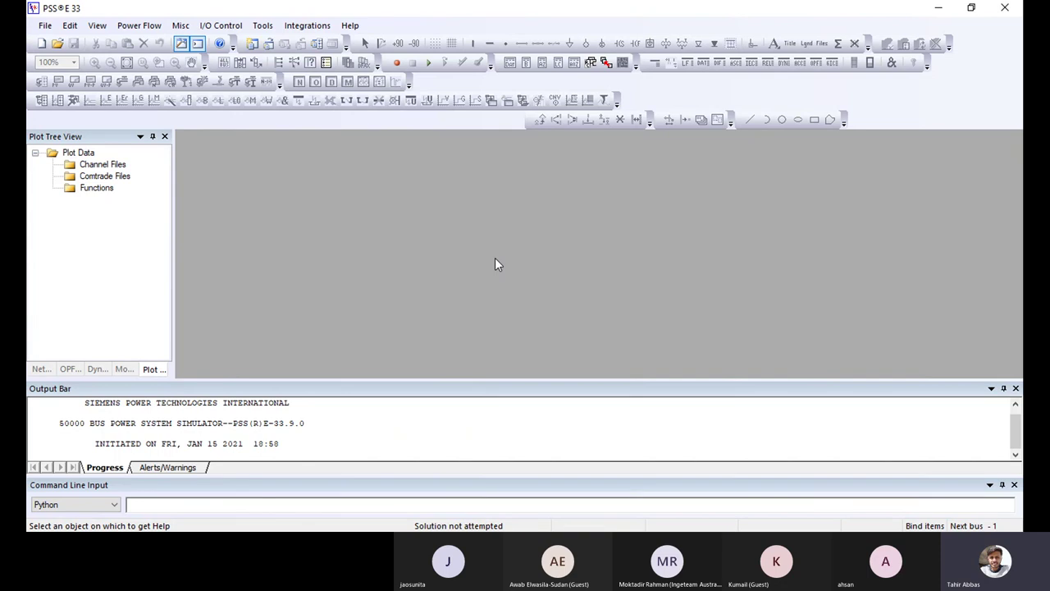
click(45, 25)
click(46, 25)
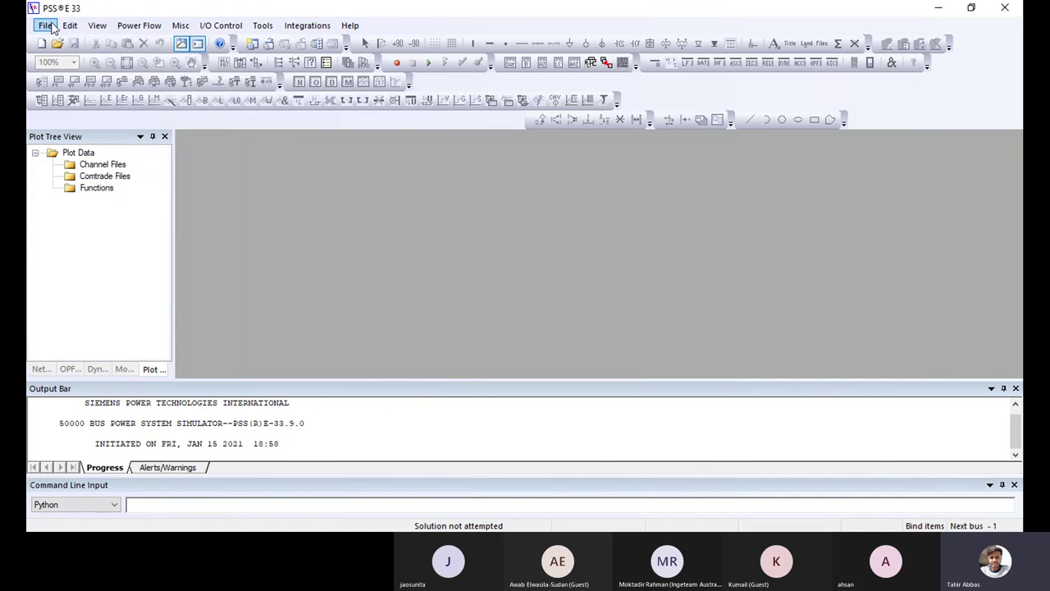
click(43, 27)
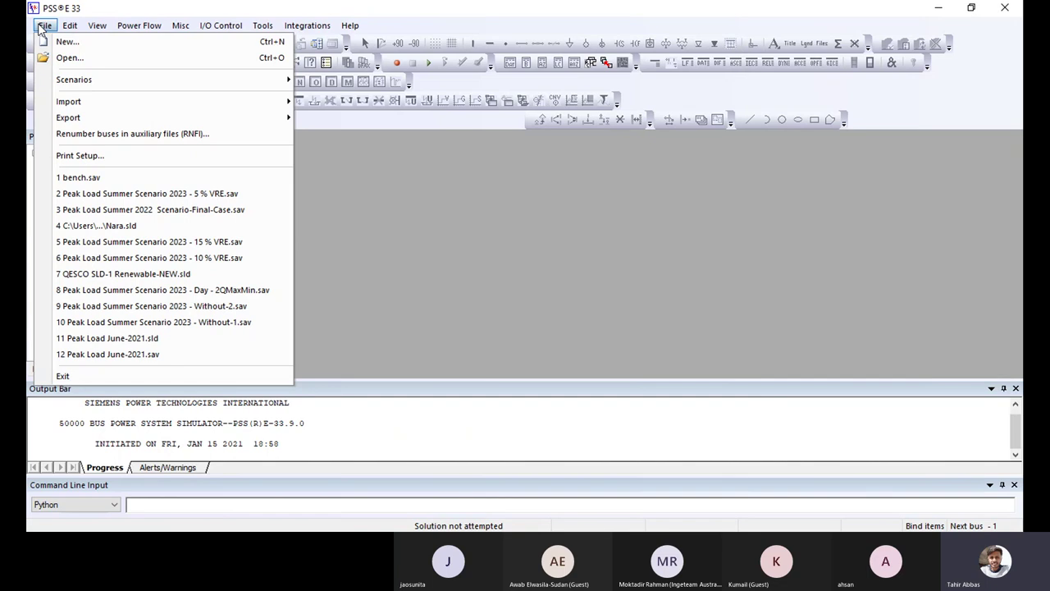
click(70, 27)
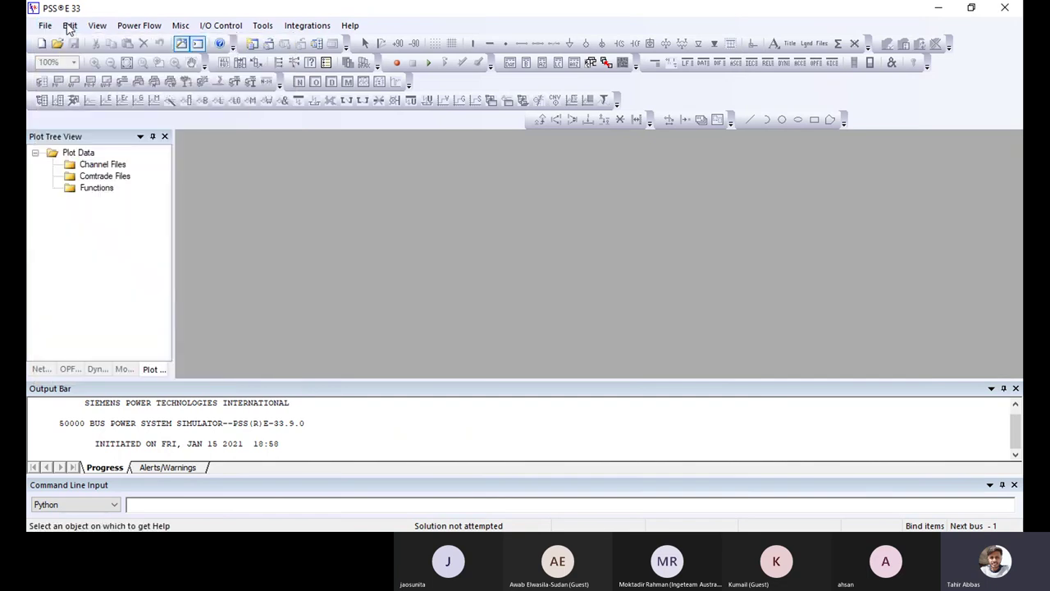
- Review the General, Diagram and Scenario settings in the program preferences and leave them without making changes
click(70, 27)
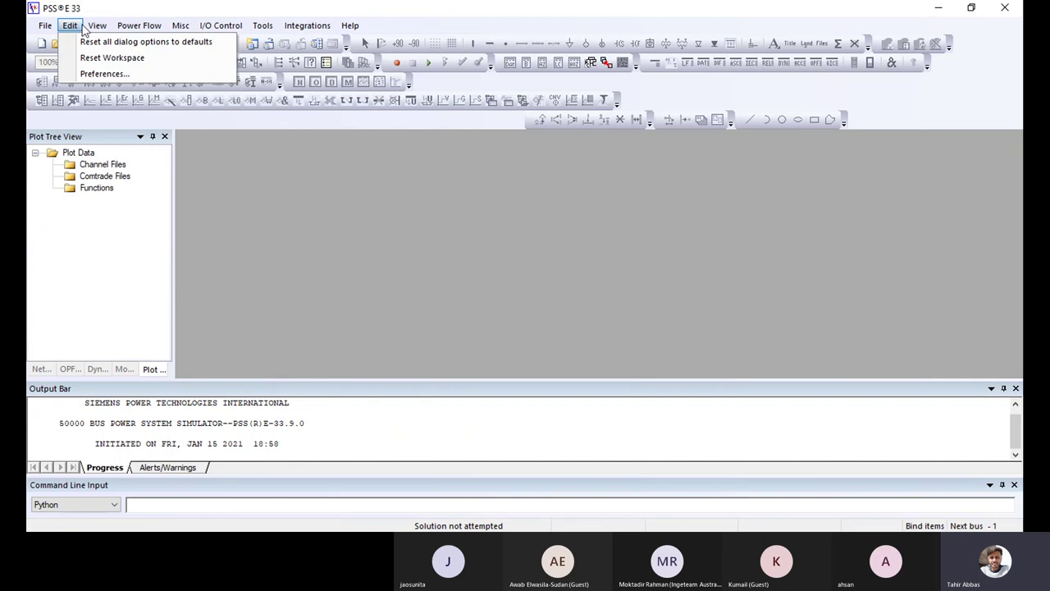
click(61, 25)
click(52, 26)
click(86, 73)
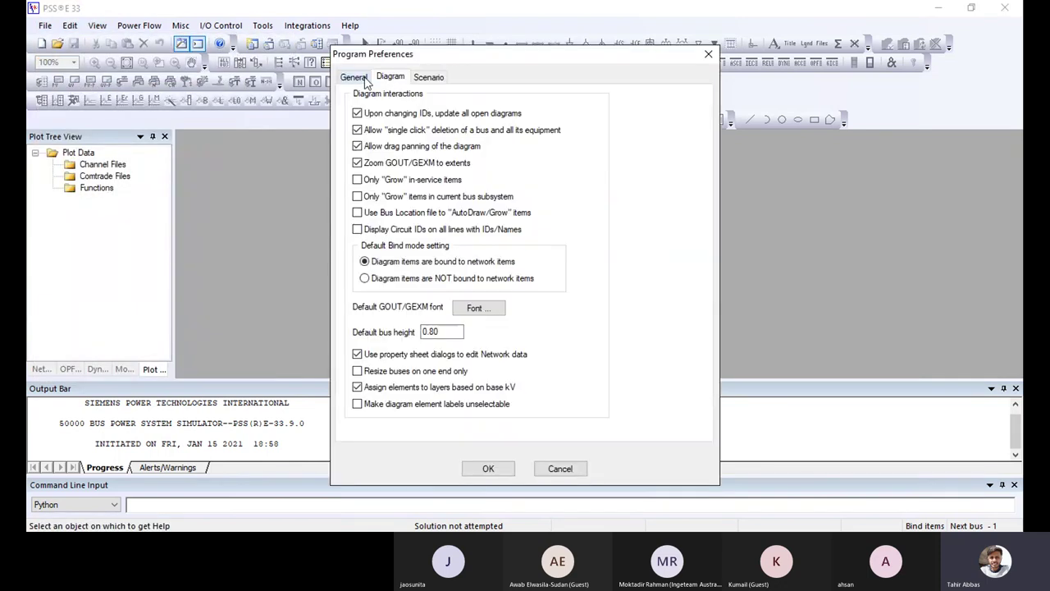
click(354, 77)
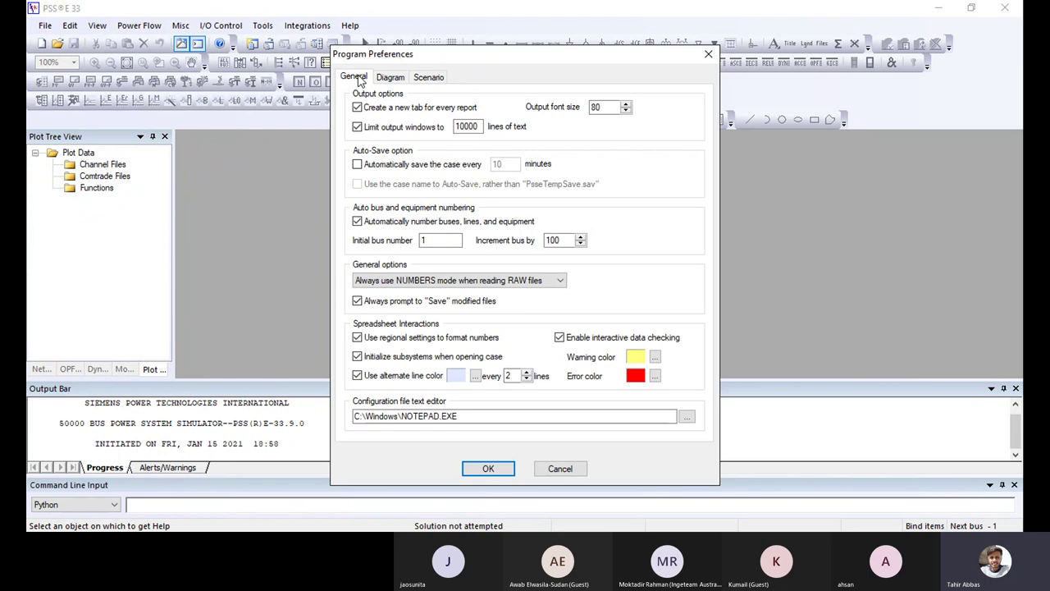
click(390, 77)
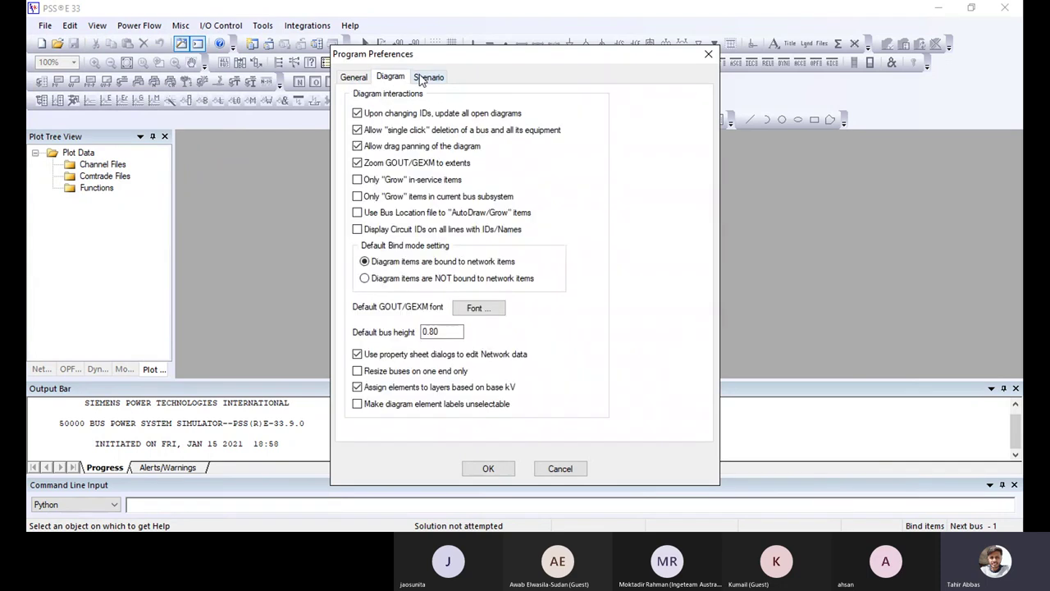
click(427, 77)
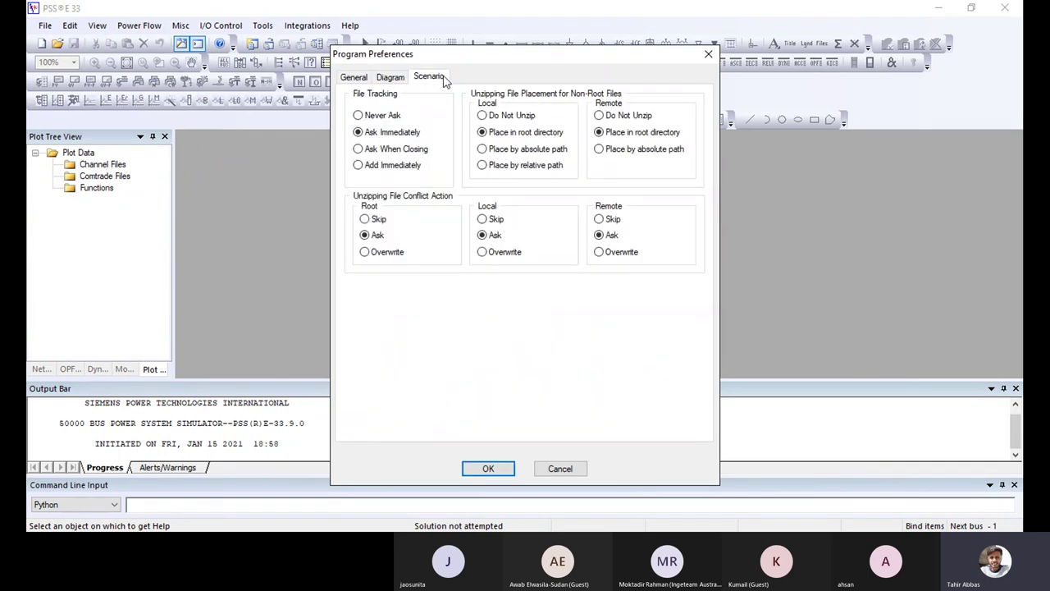
click(711, 57)
- Hide the Plot Tree View from the workspace
click(96, 26)
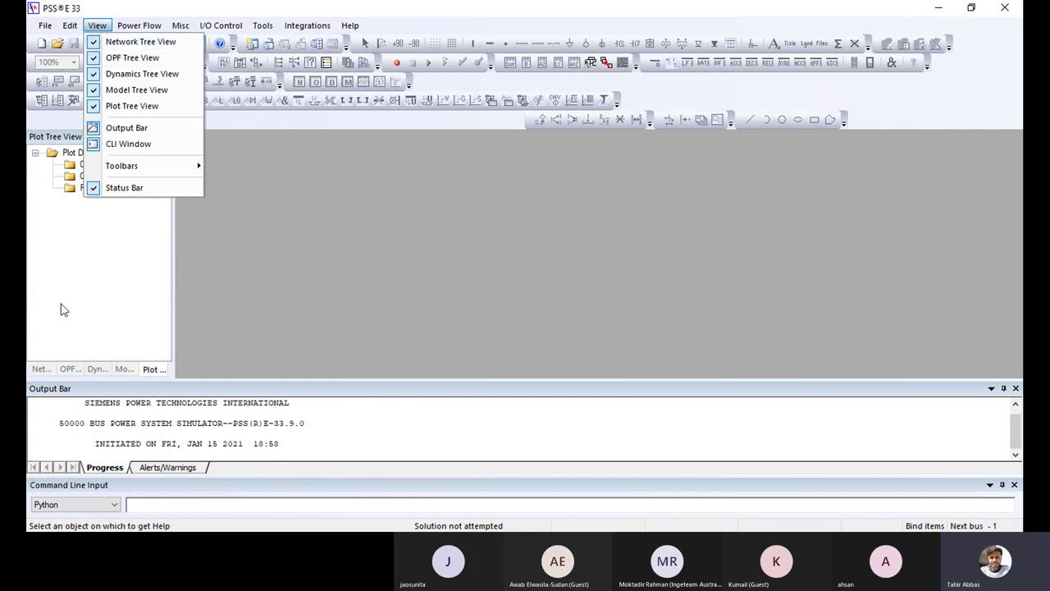
click(96, 106)
- Hide the Model Tree View and show it again
click(96, 26)
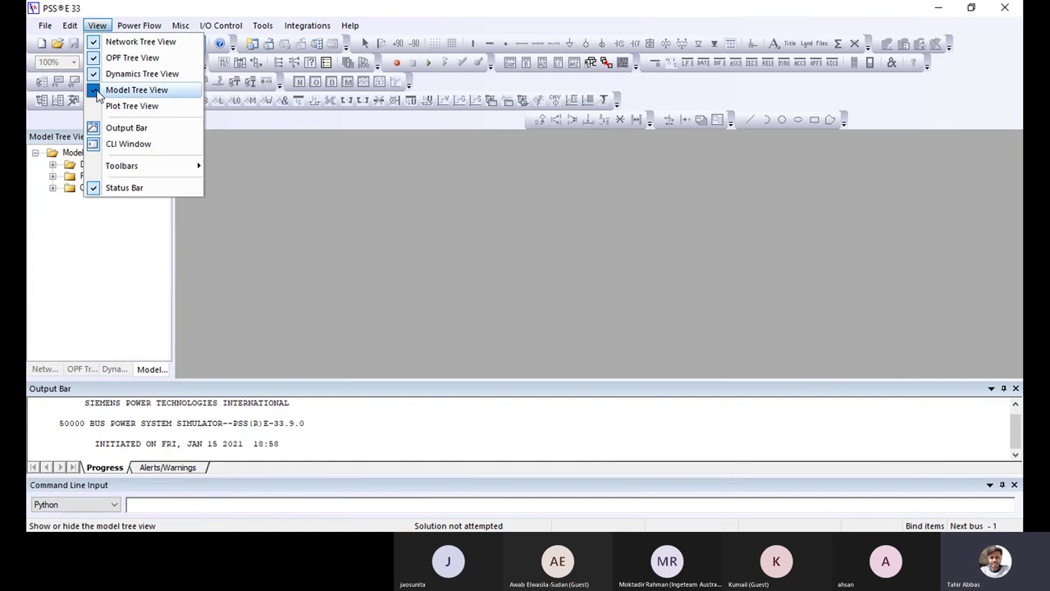
click(131, 89)
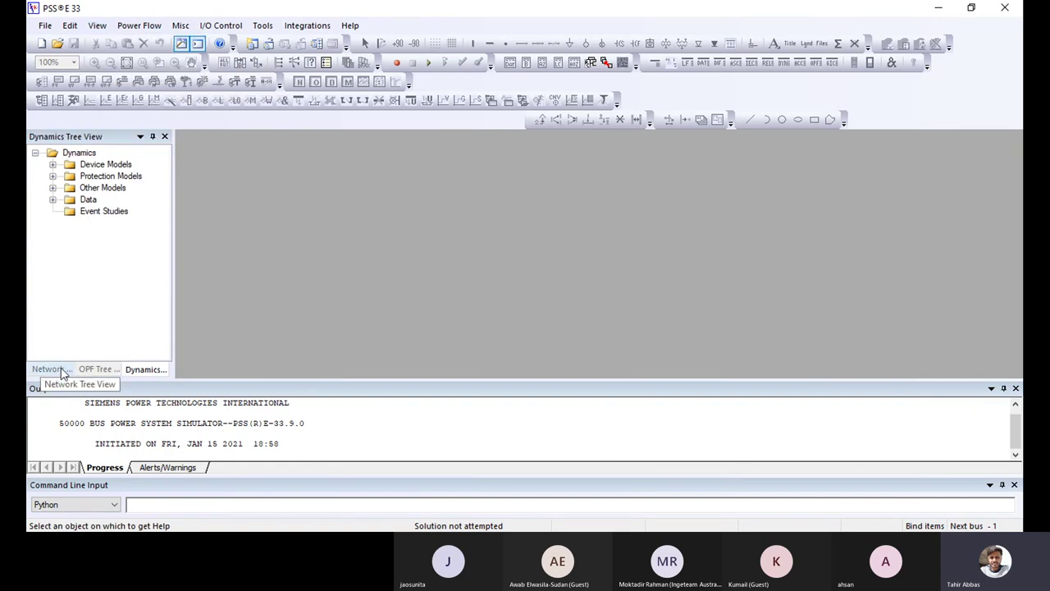
click(97, 26)
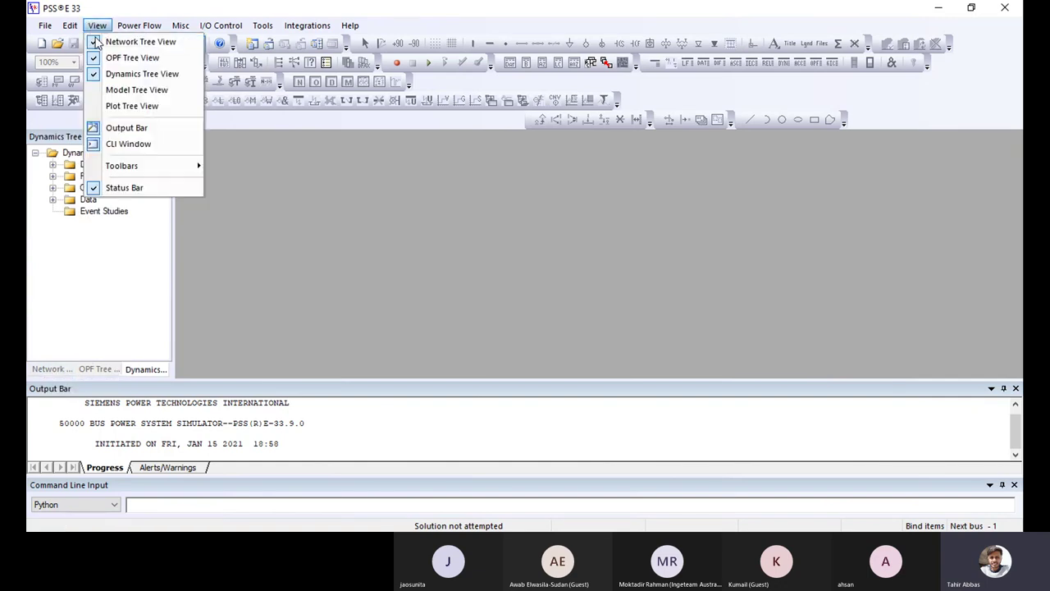
click(102, 92)
- Look through the contents of the Network, OPF, Dynamics and Model tree views
click(43, 370)
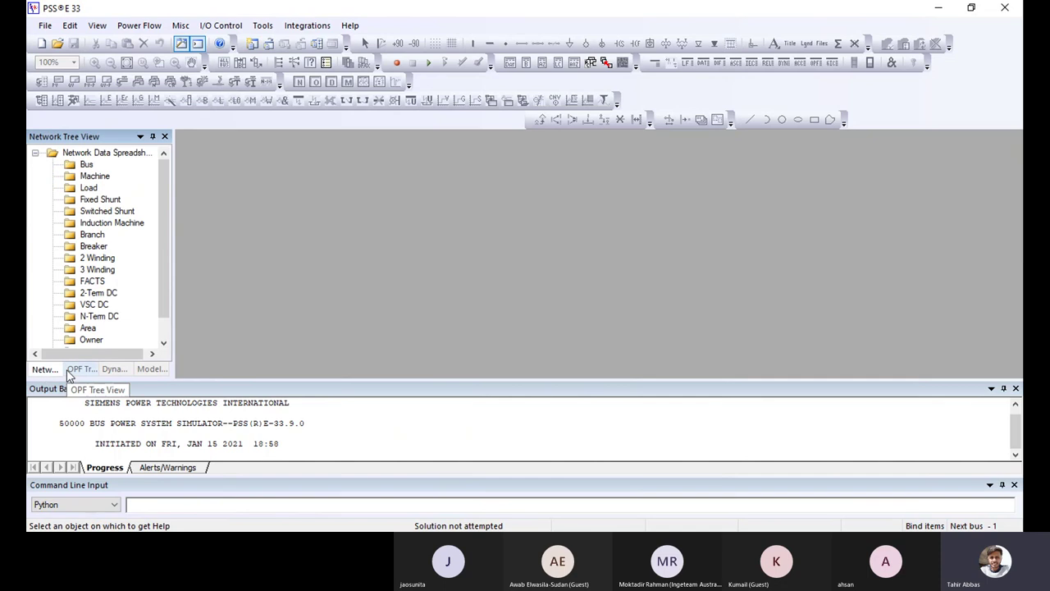
click(78, 370)
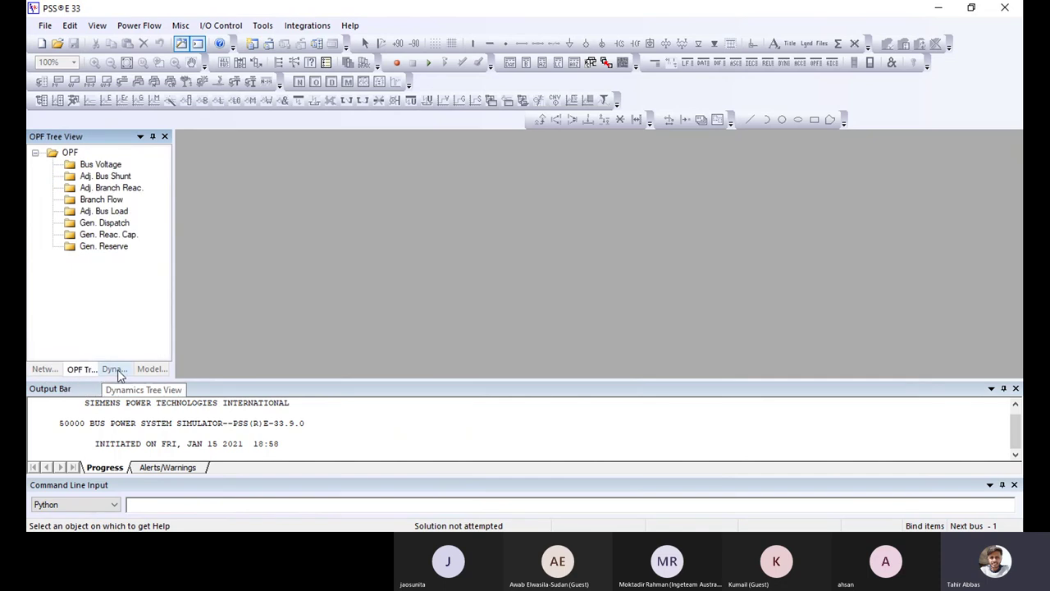
click(114, 370)
click(152, 369)
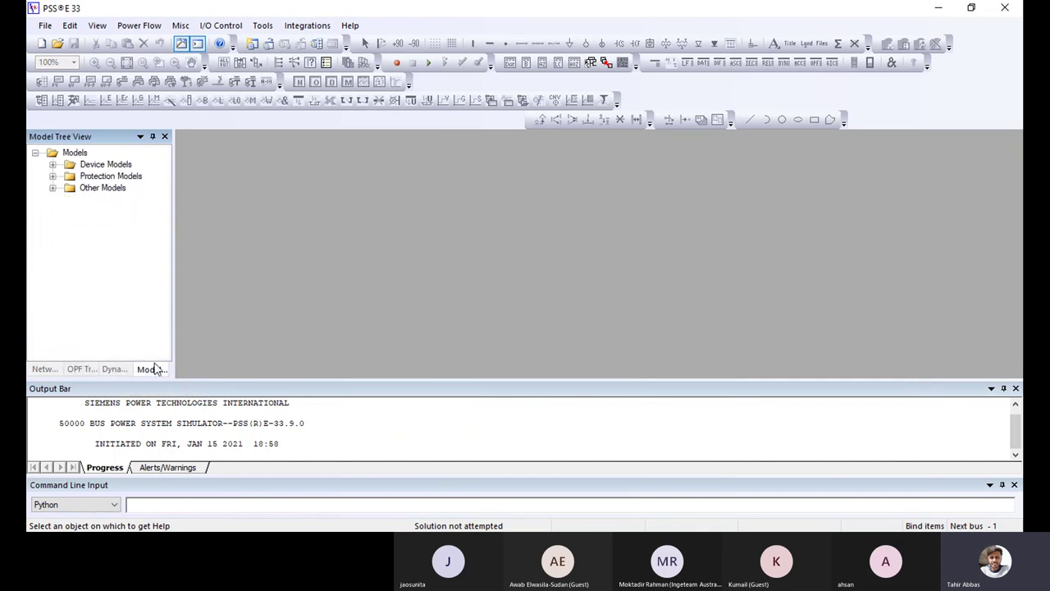
click(127, 26)
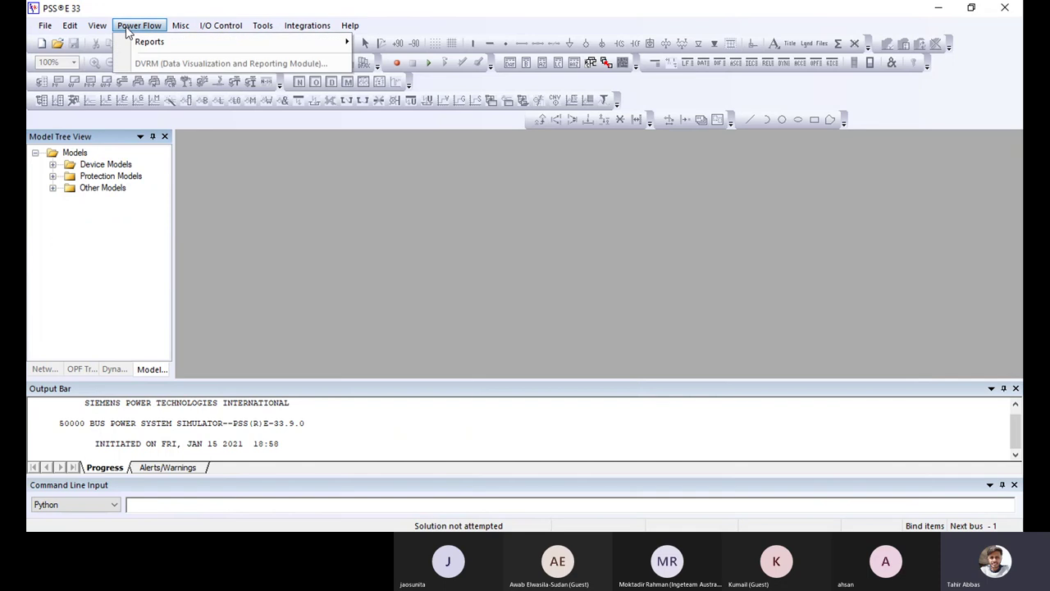
mouse_move(135, 46)
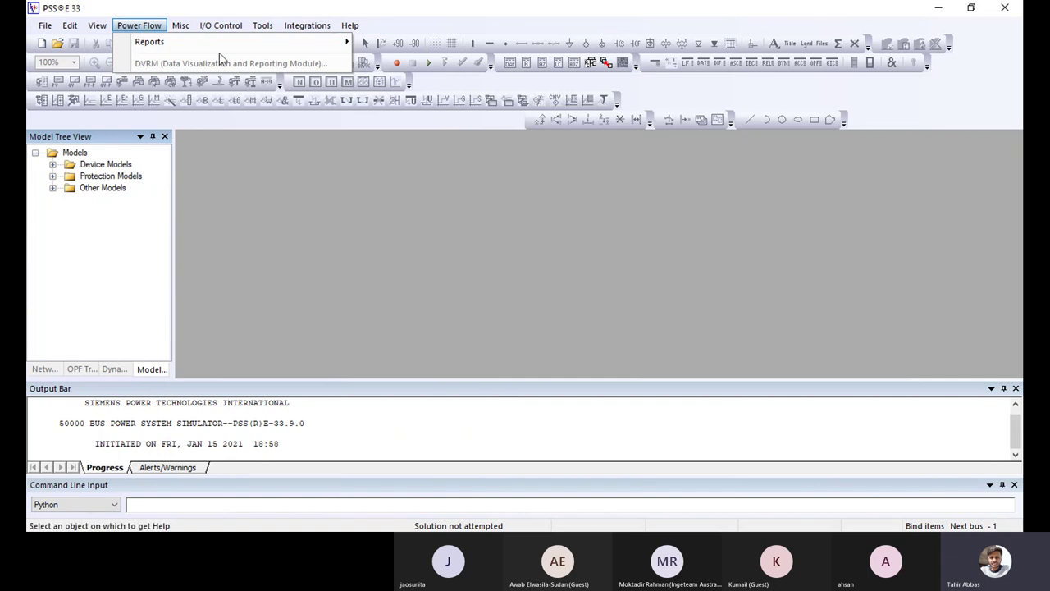
mouse_move(181, 28)
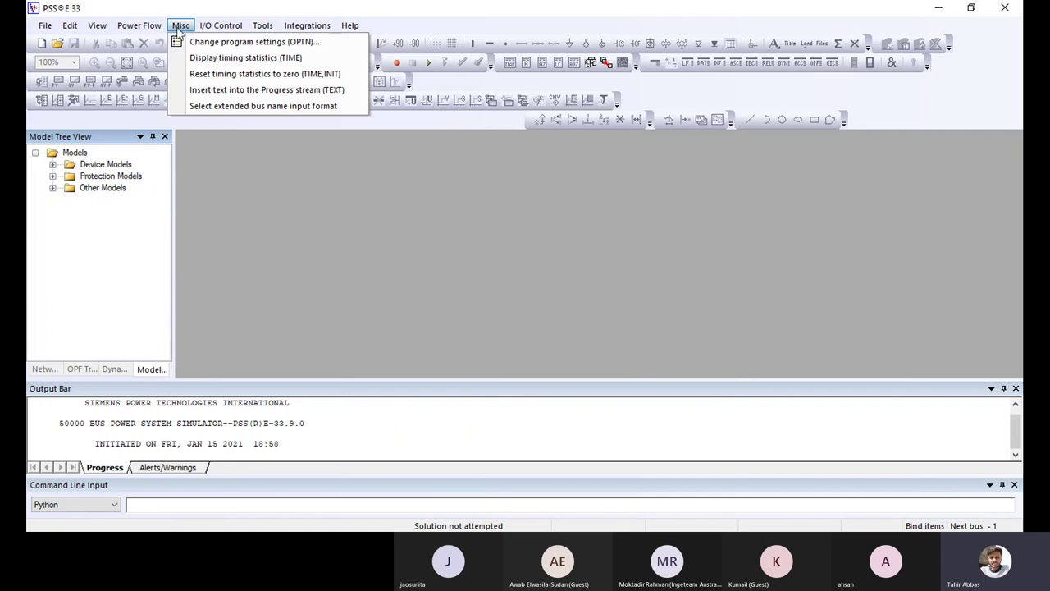
key(Escape)
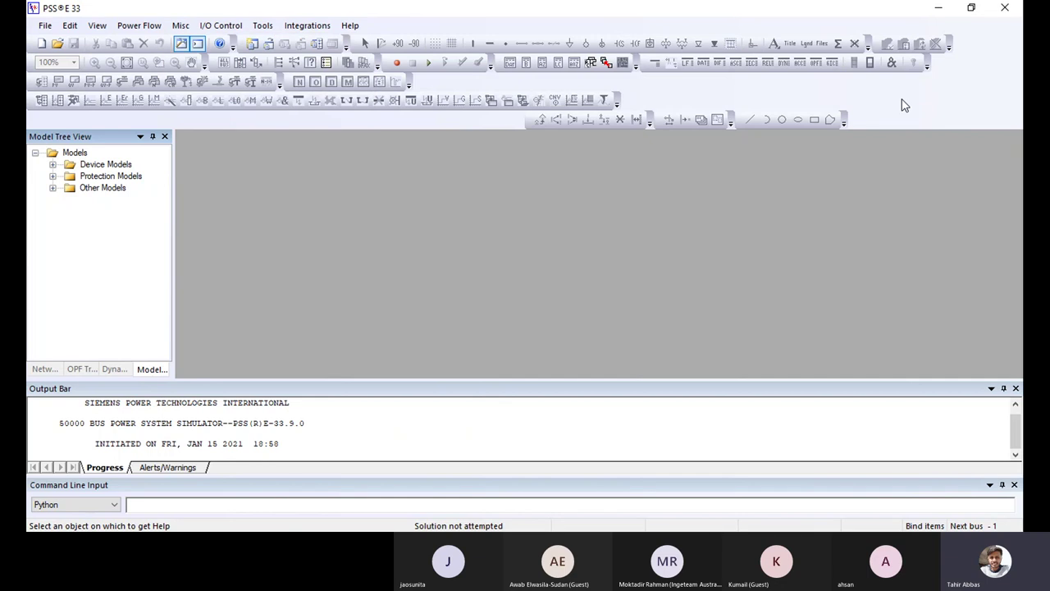
right_click(902, 105)
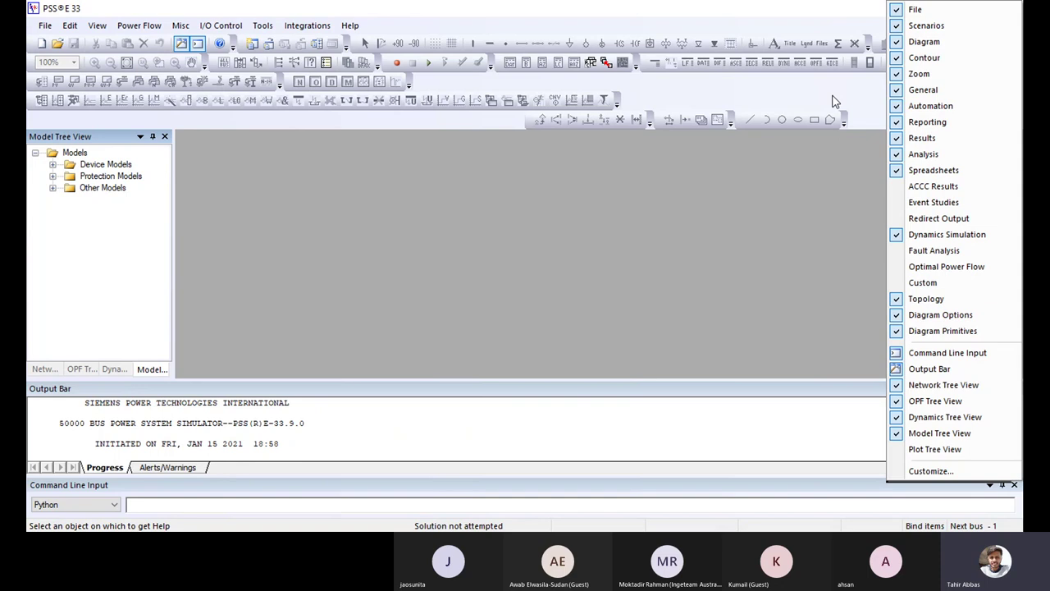
click(772, 108)
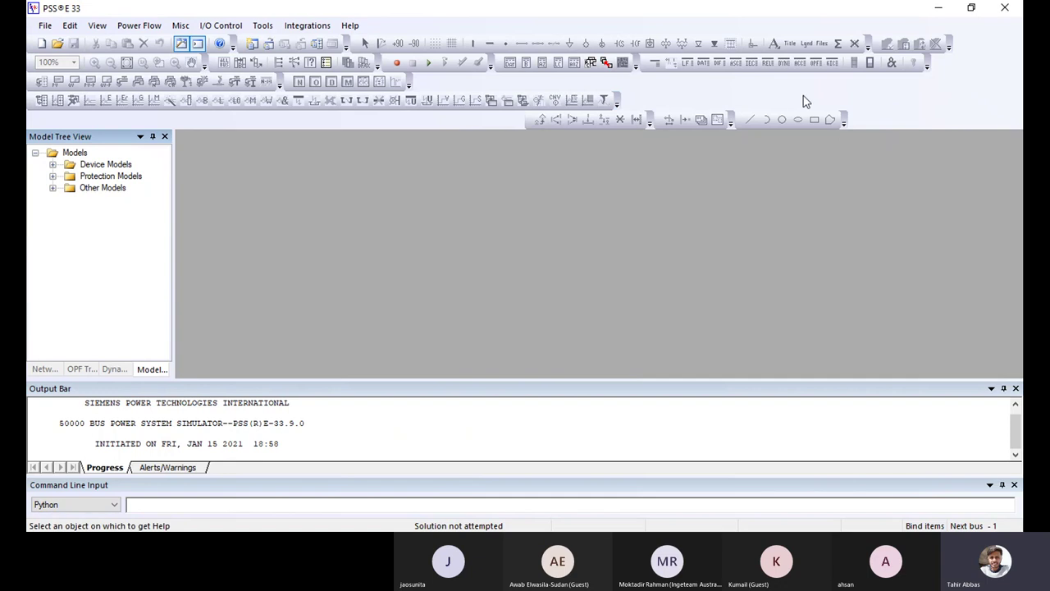
- Show the Custom, ACCC Results and Event Studies toolbars in the workspace
right_click(921, 102)
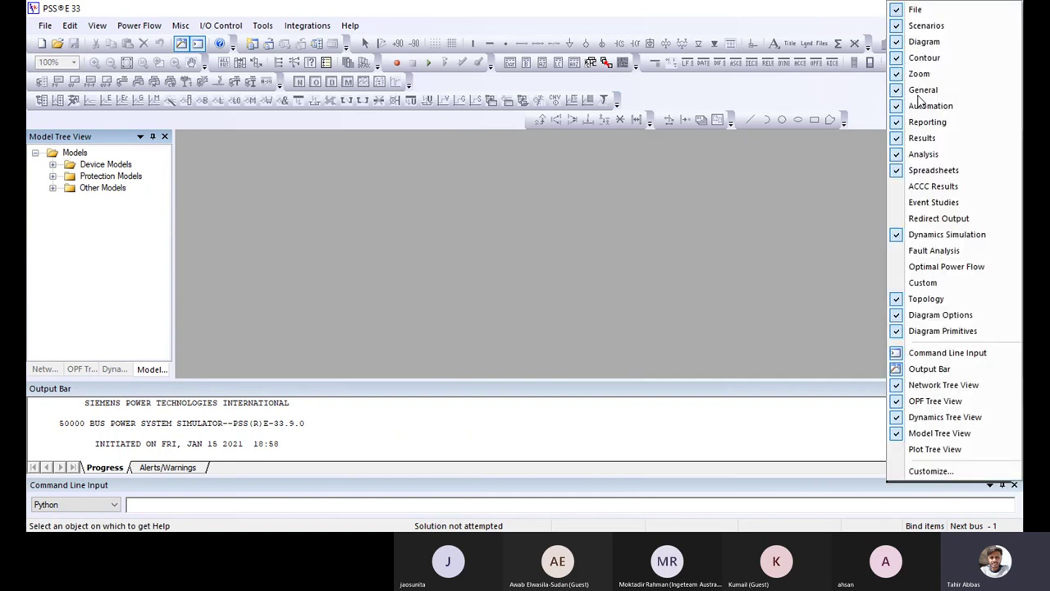
click(893, 282)
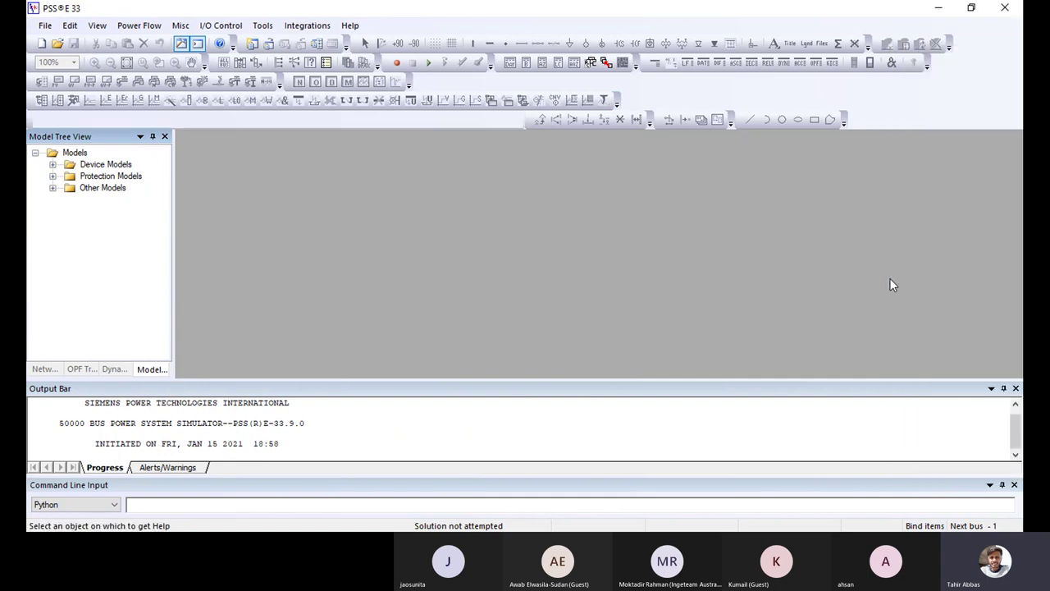
right_click(929, 104)
click(924, 187)
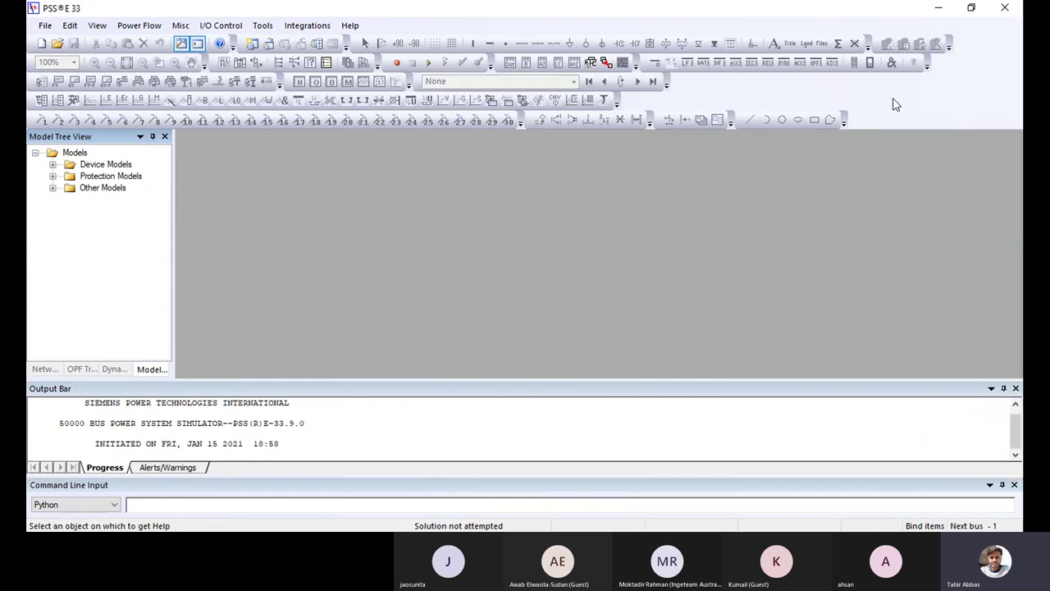
right_click(891, 104)
click(900, 138)
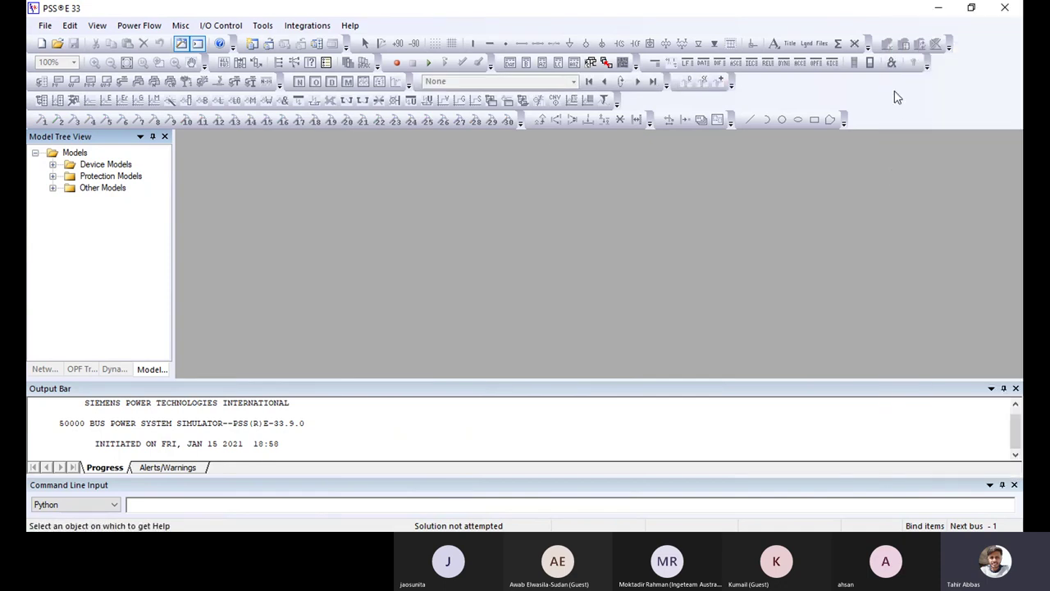
- Show the Redirect Output, Fault Analysis and Optimal Power Flow toolbars in the workspace
right_click(897, 98)
click(896, 220)
right_click(898, 115)
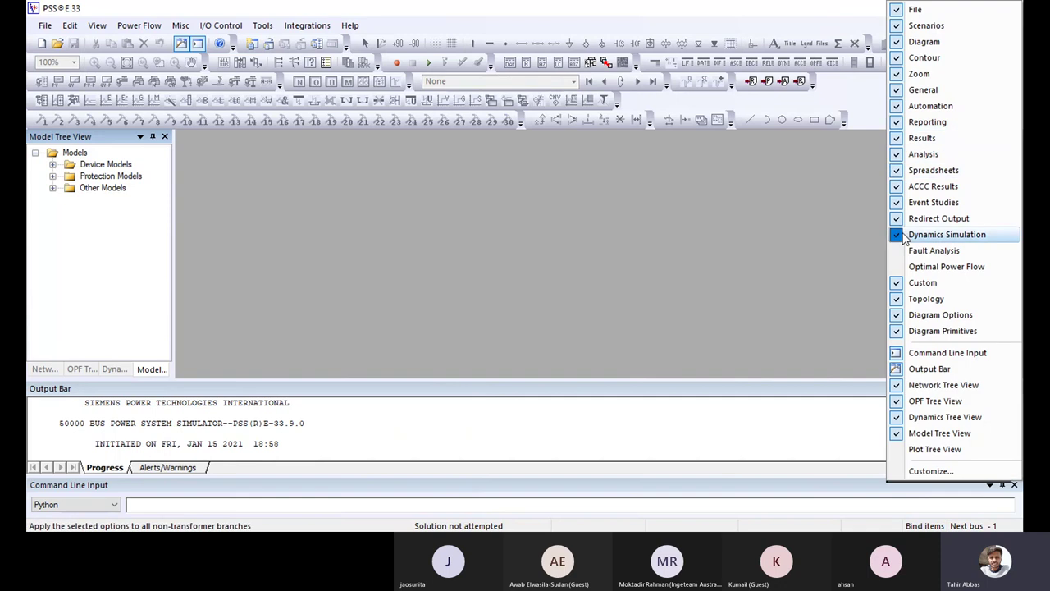
click(900, 251)
right_click(892, 90)
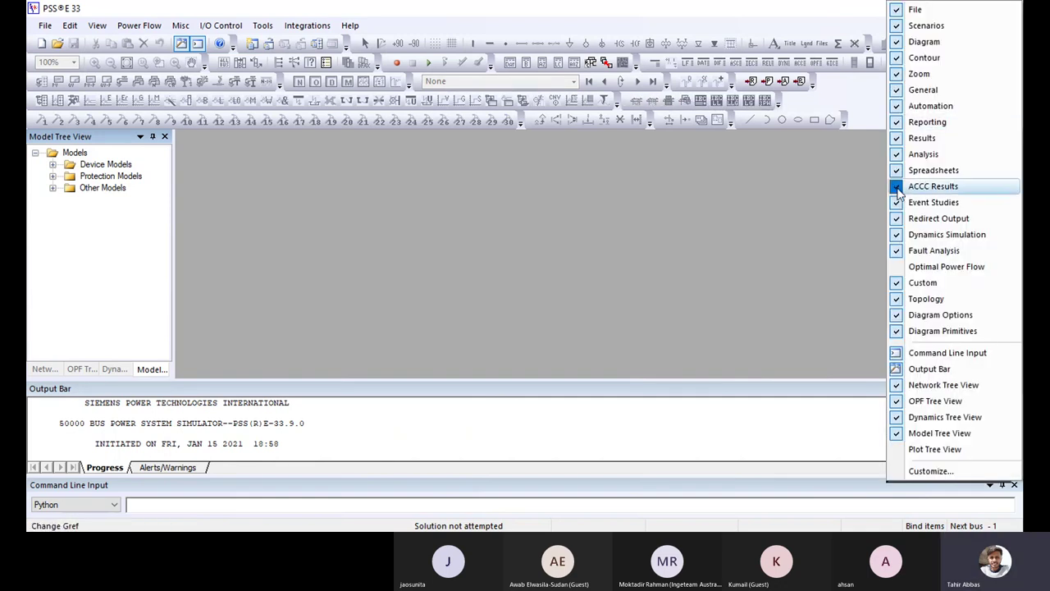
click(903, 267)
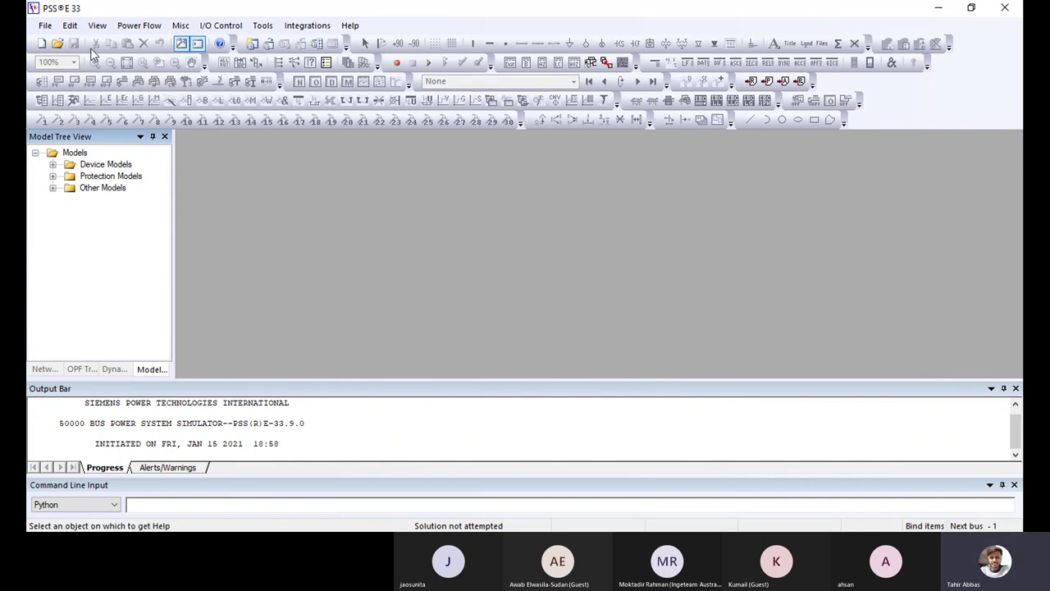
- Create a new file of the type Network case and Diagram
click(45, 26)
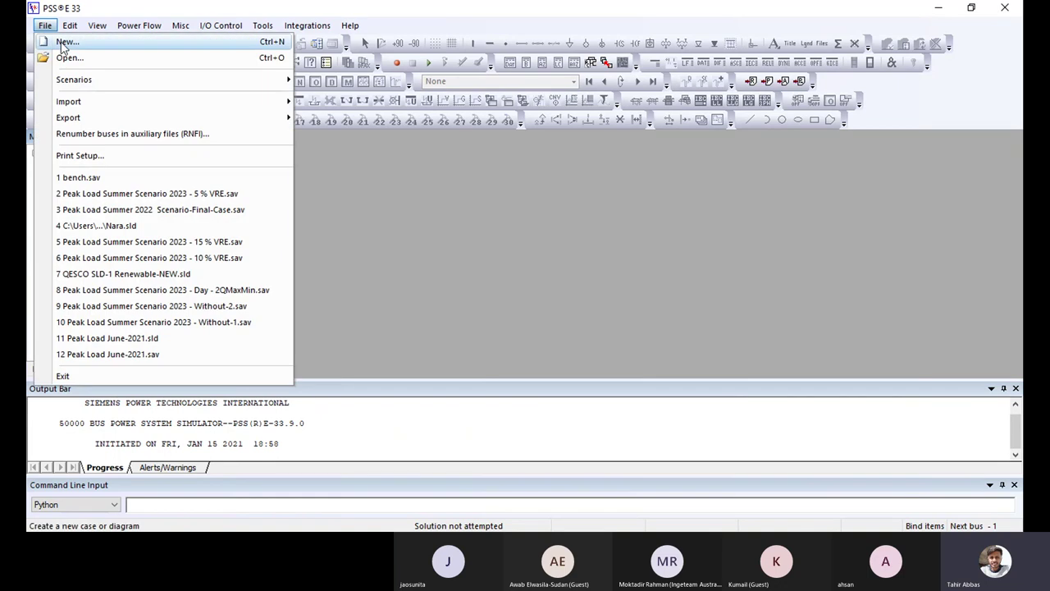
click(64, 42)
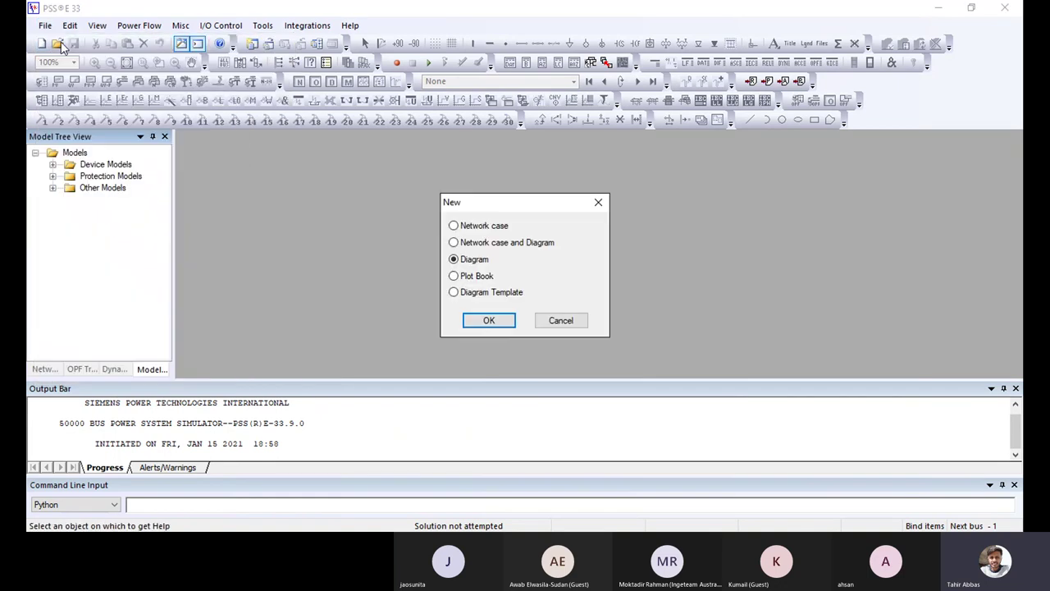
click(456, 244)
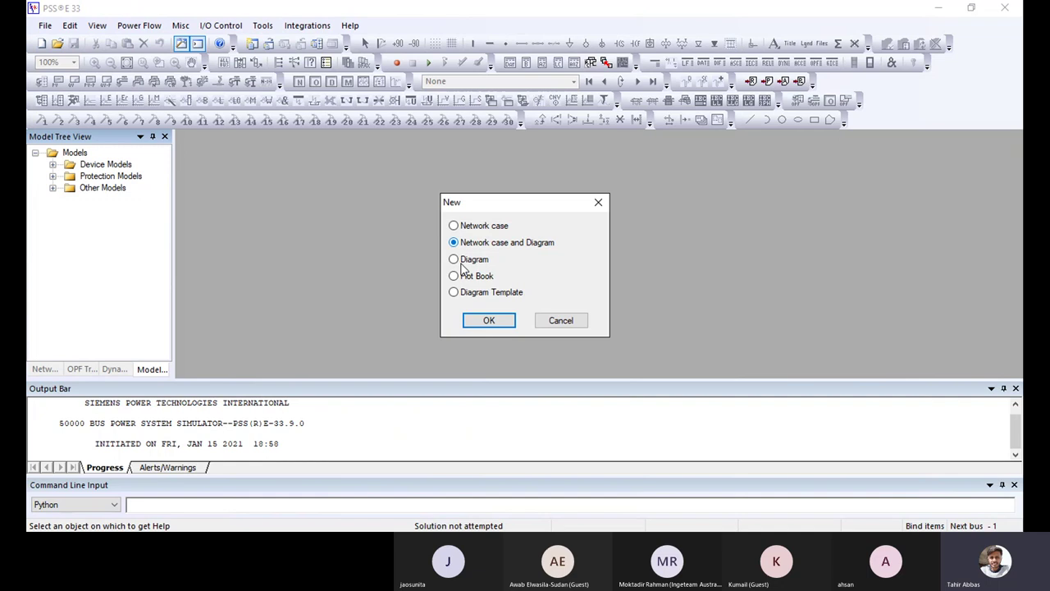
click(475, 325)
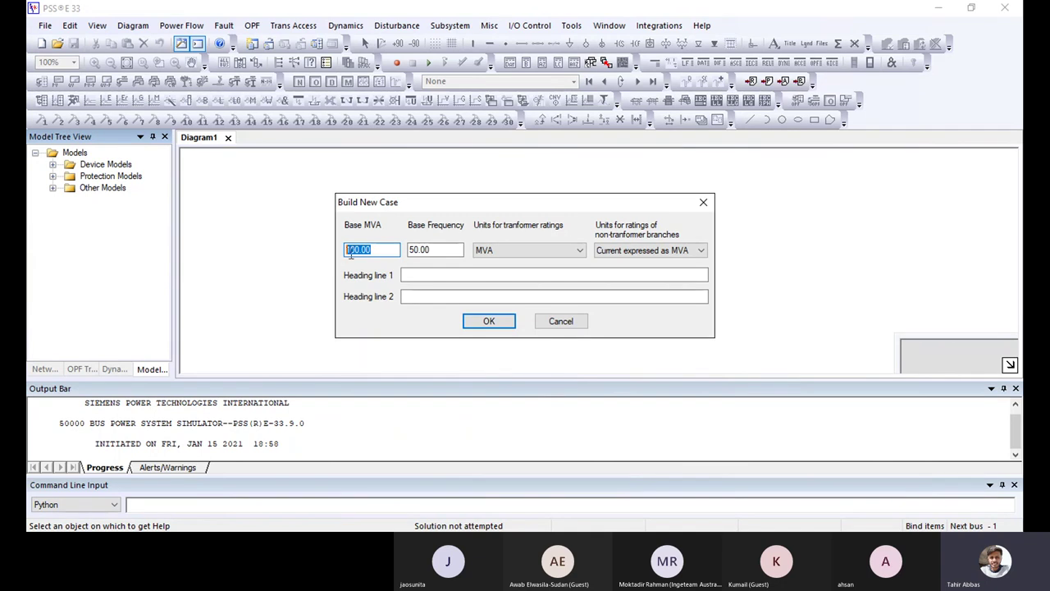
click(406, 250)
key(BackSpace)
key(BackSpace)
key(BackSpace)
key(BackSpace)
key(BackSpace)
key(ctrl+z)
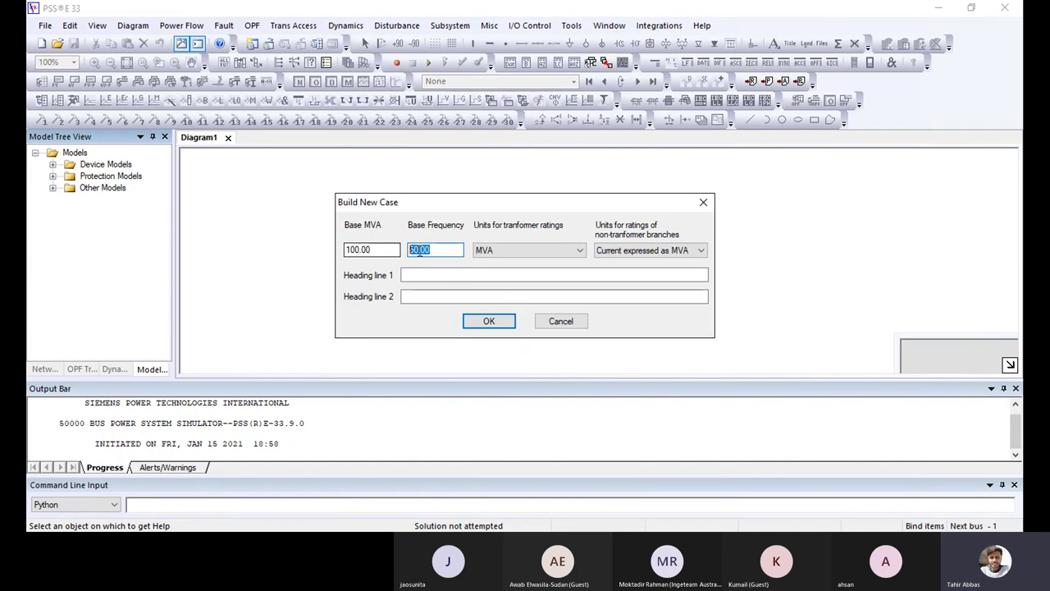
- Build the new case with a 100 MVA base and a base frequency of 50, leaving both heading lines blank
click(440, 275)
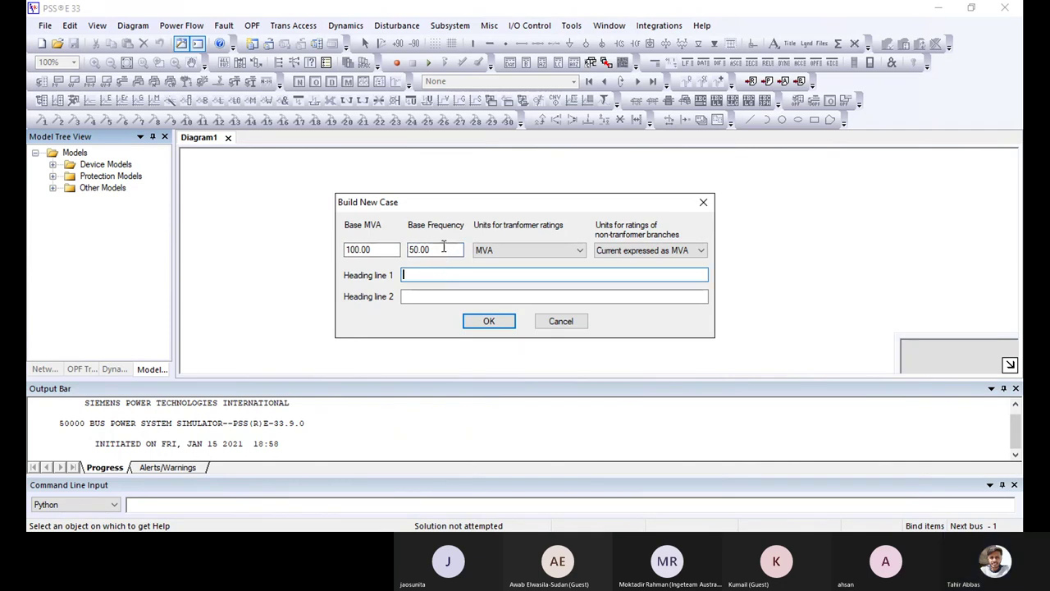
click(443, 249)
drag(444, 250, 415, 261)
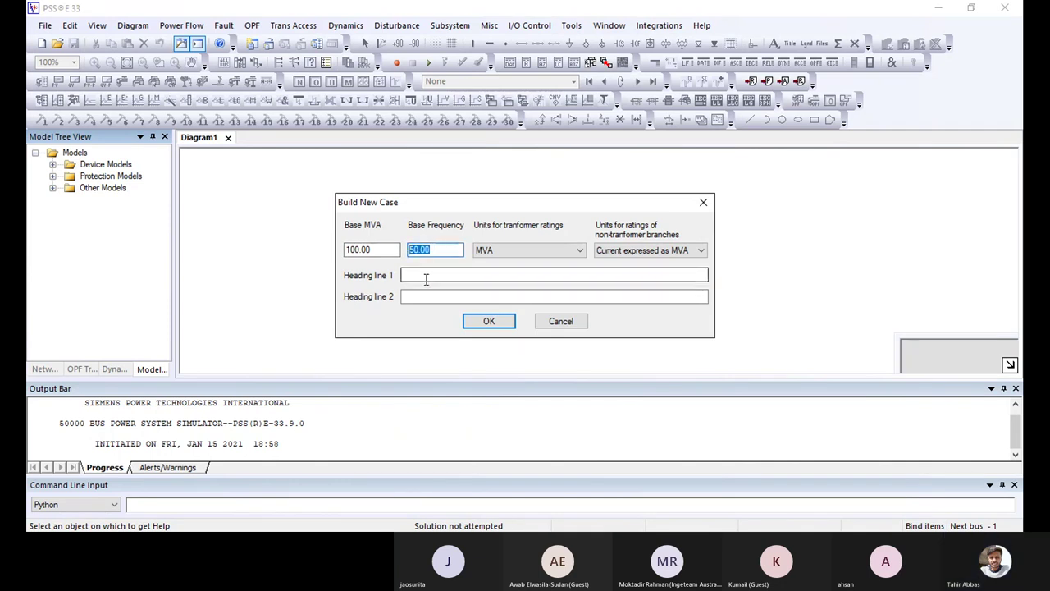
click(425, 278)
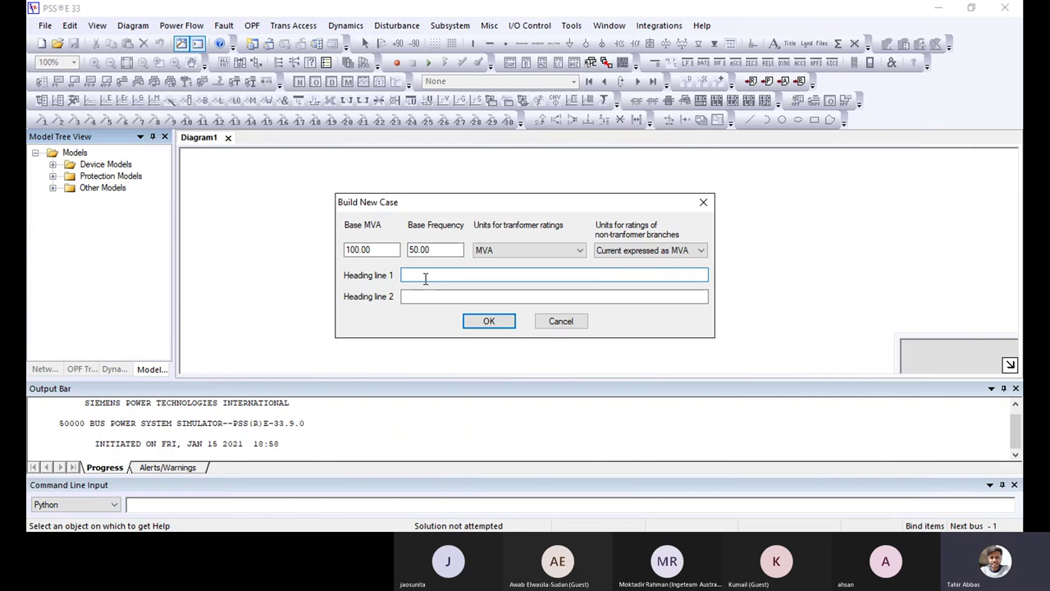
drag(396, 250, 338, 258)
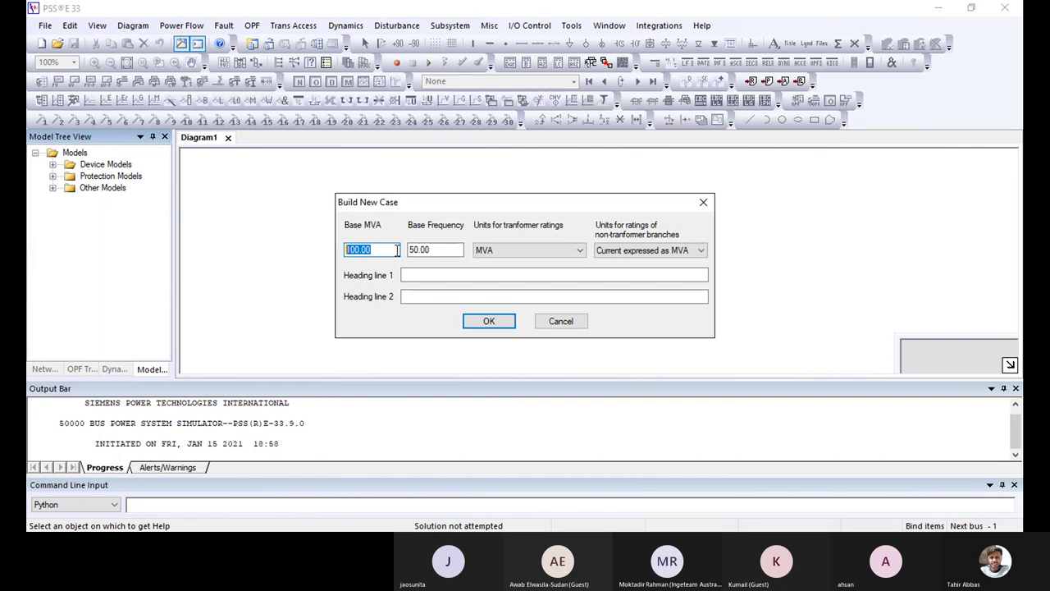
drag(398, 250, 329, 248)
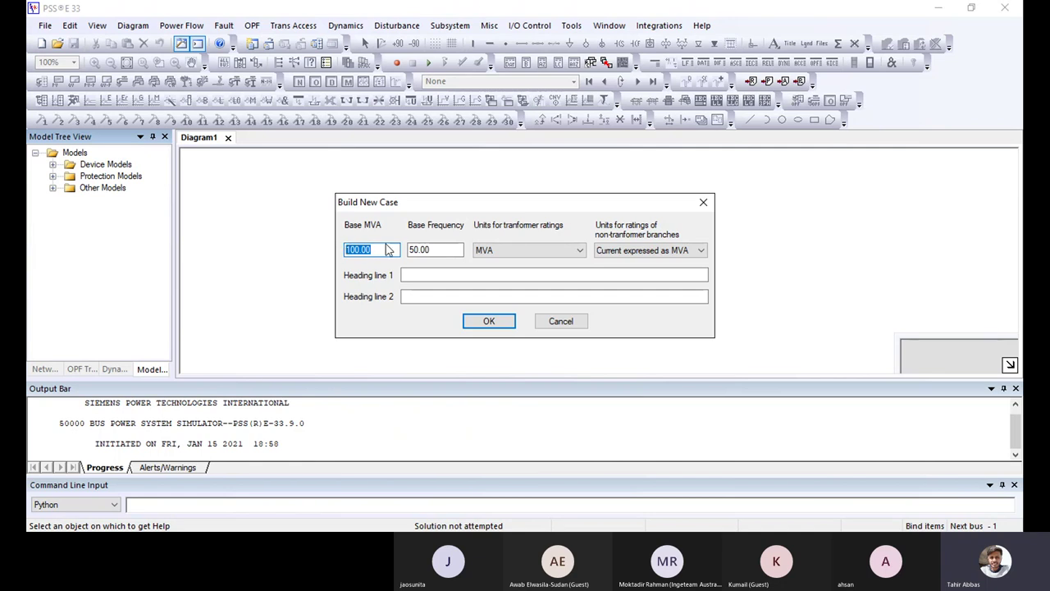
key(Tab)
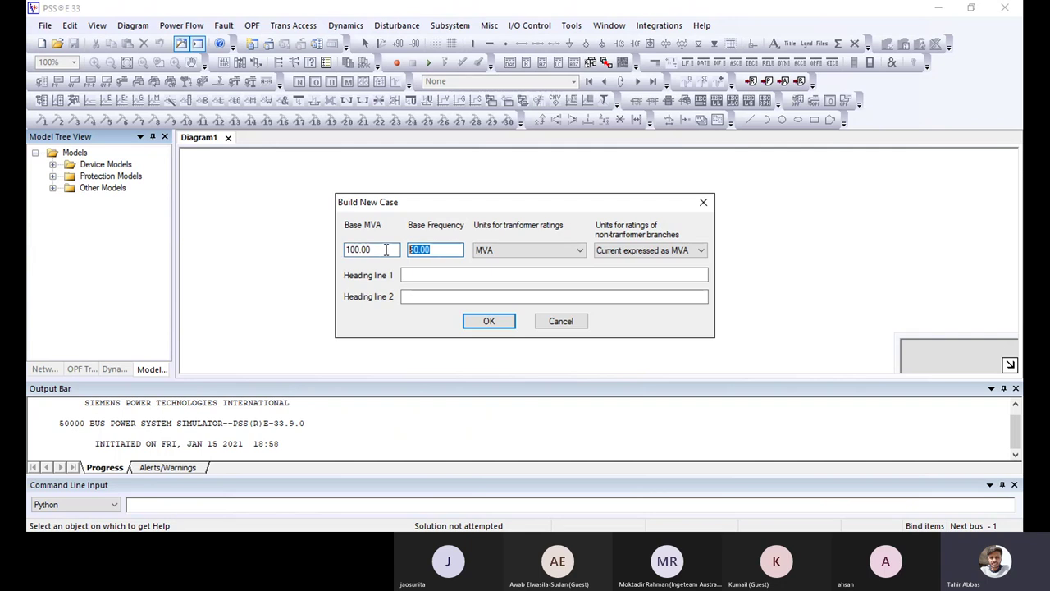
key(shift+Tab)
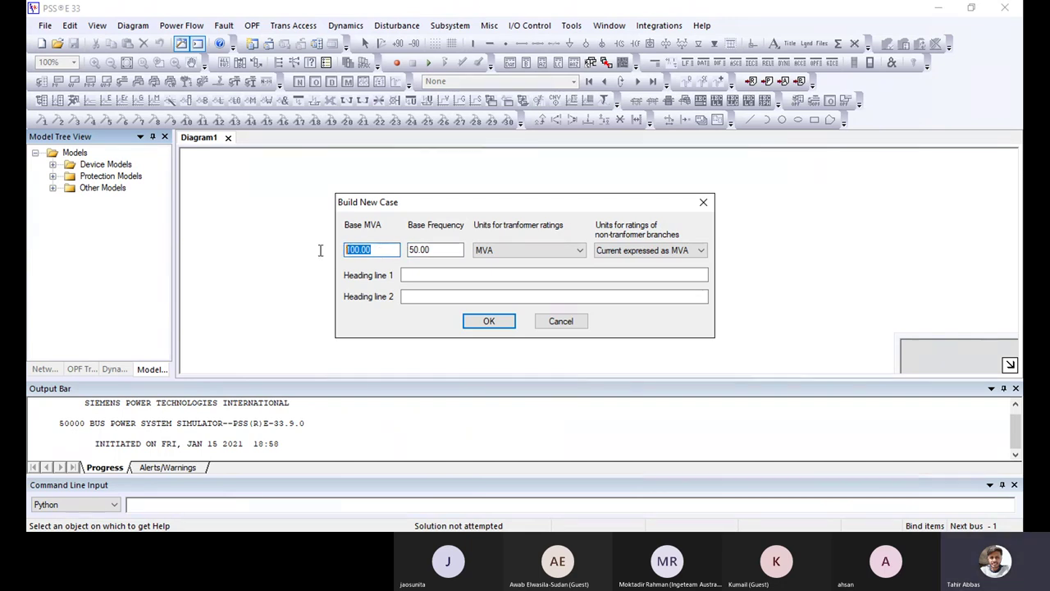
key(Tab)
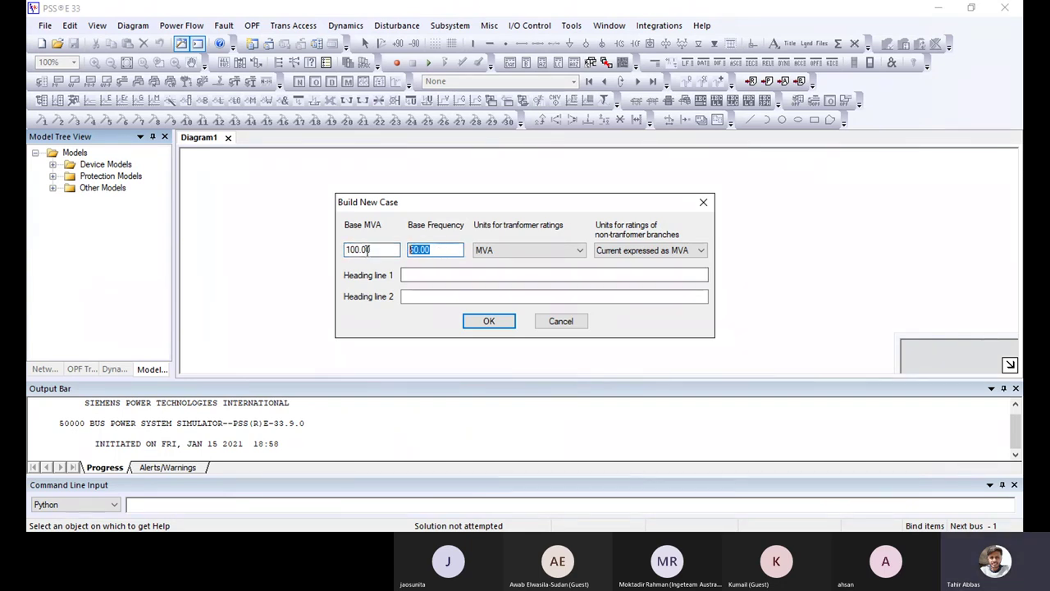
click(426, 279)
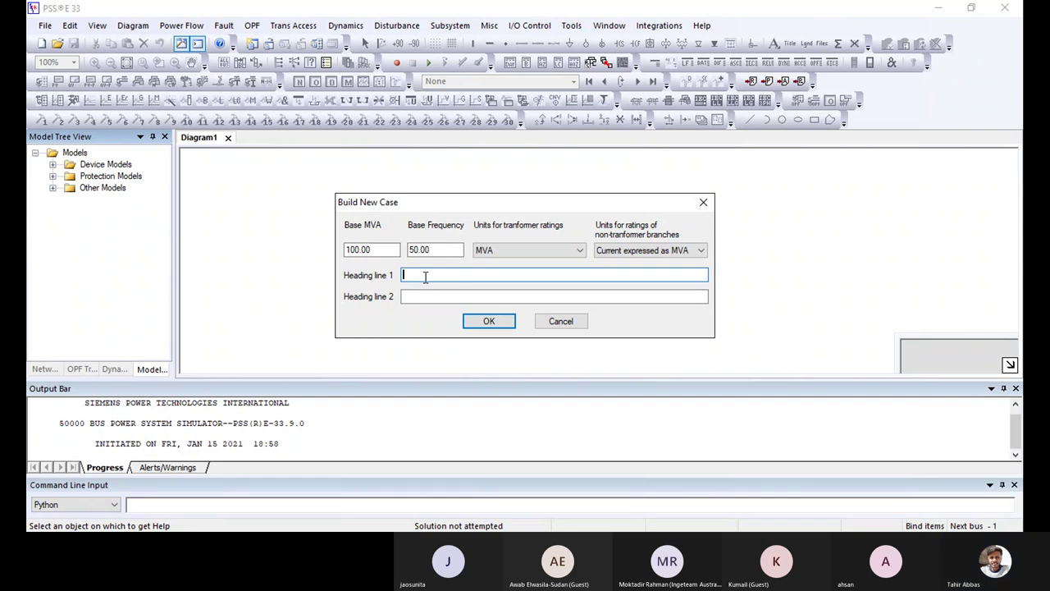
click(489, 322)
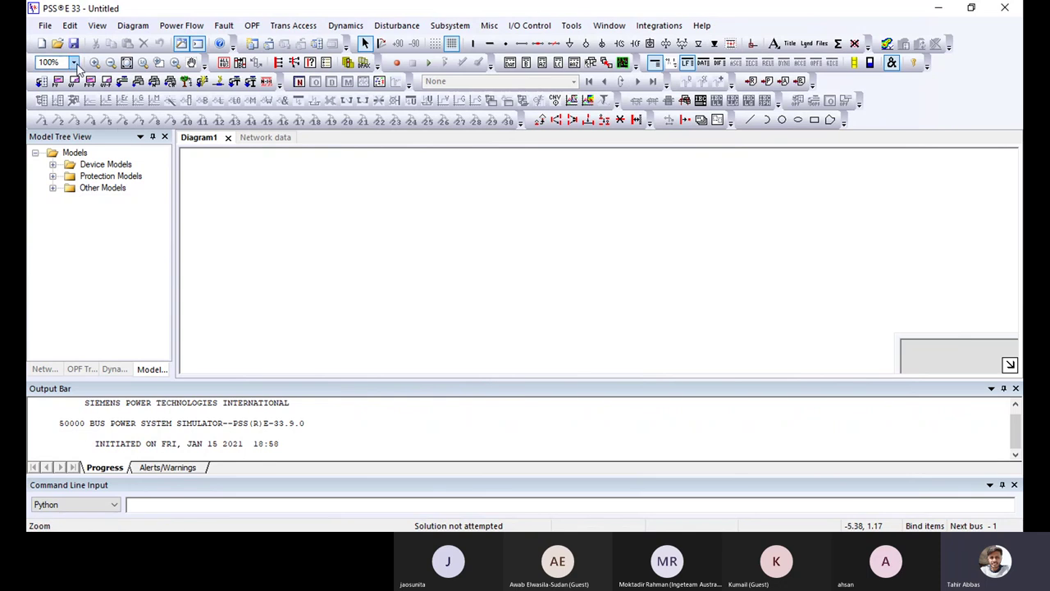
- Save the diagram to the Desktop as a Slider Binary file named SLD
click(45, 26)
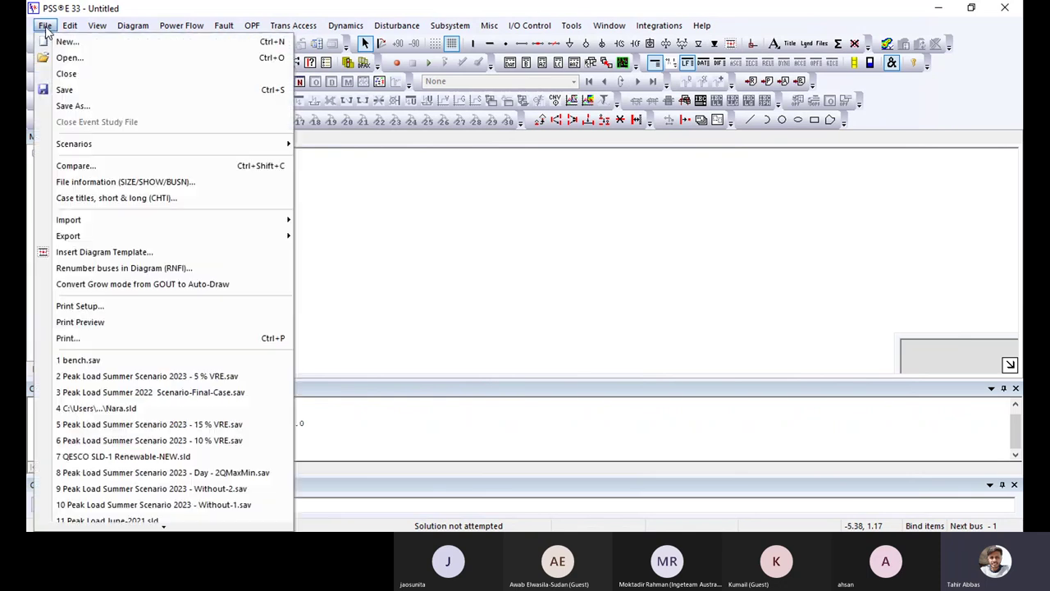
click(81, 113)
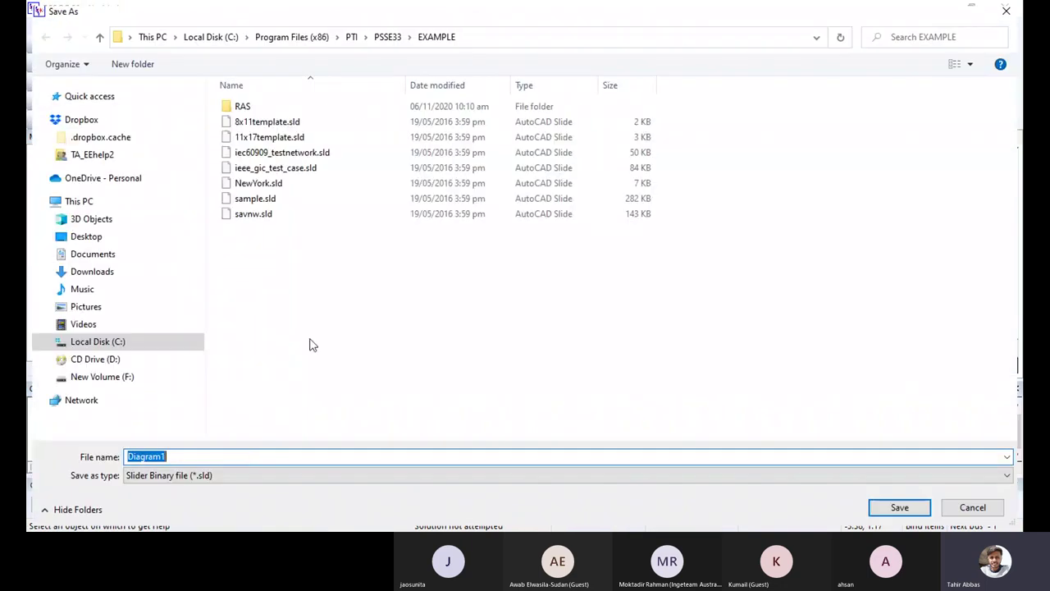
click(111, 238)
click(203, 456)
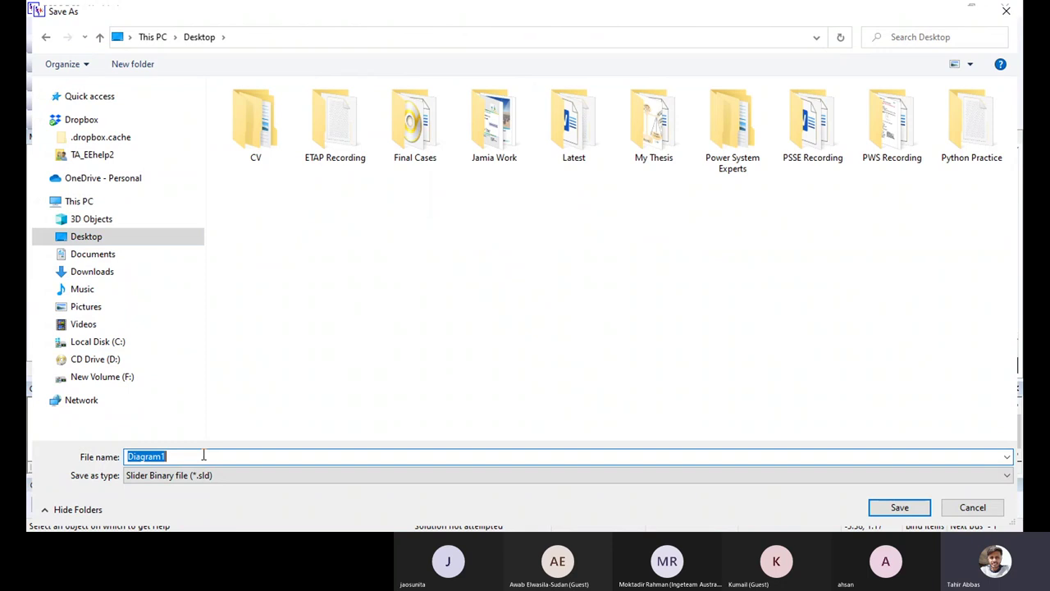
text(SLD)
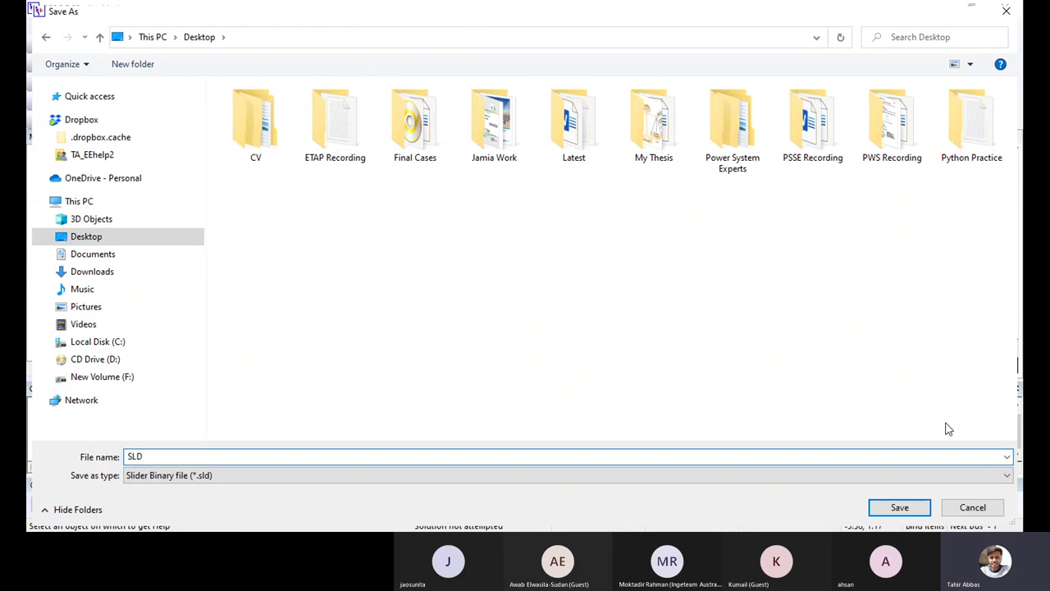
click(899, 509)
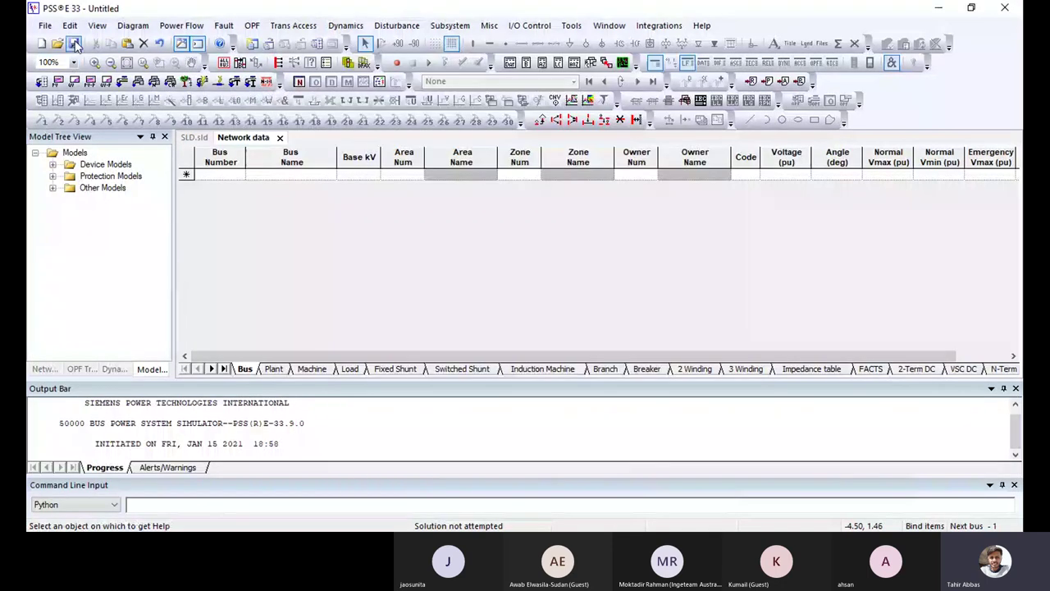
- Check the save options for the network data and compare the SLD.sld diagram with the Network data table
click(74, 45)
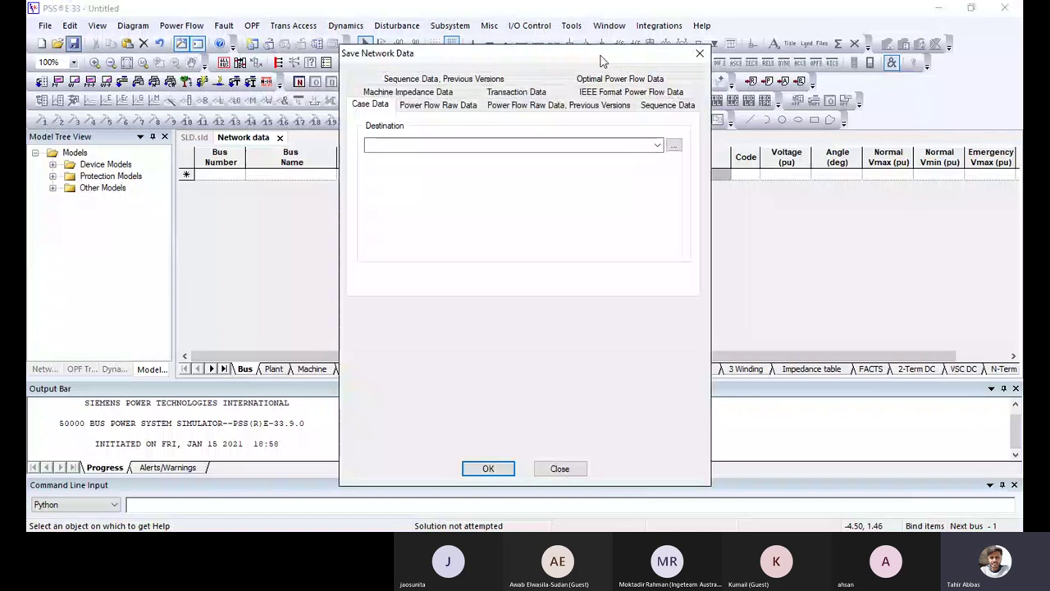
click(693, 57)
click(193, 140)
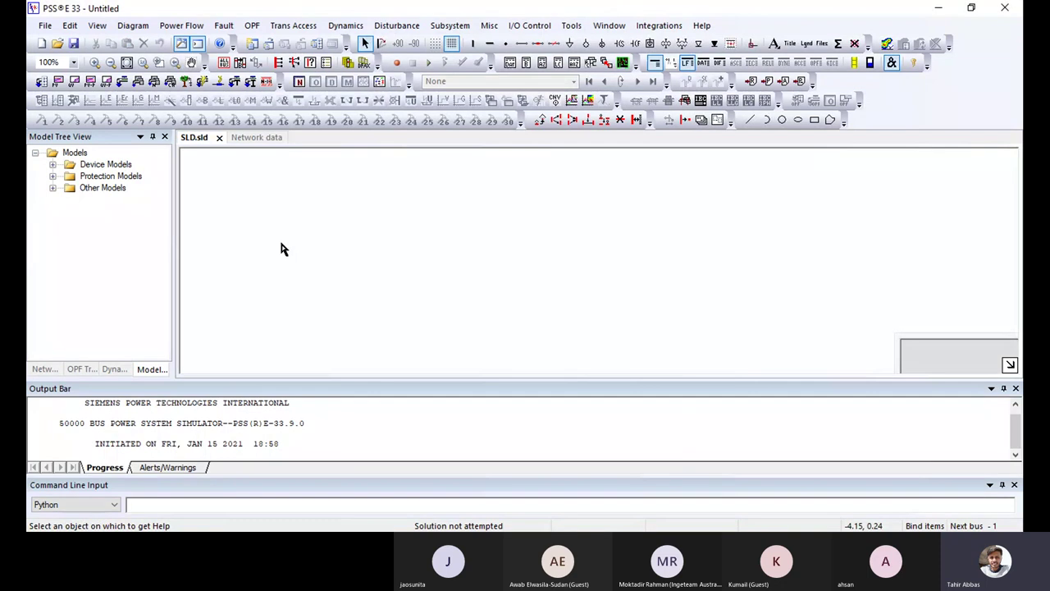
click(245, 141)
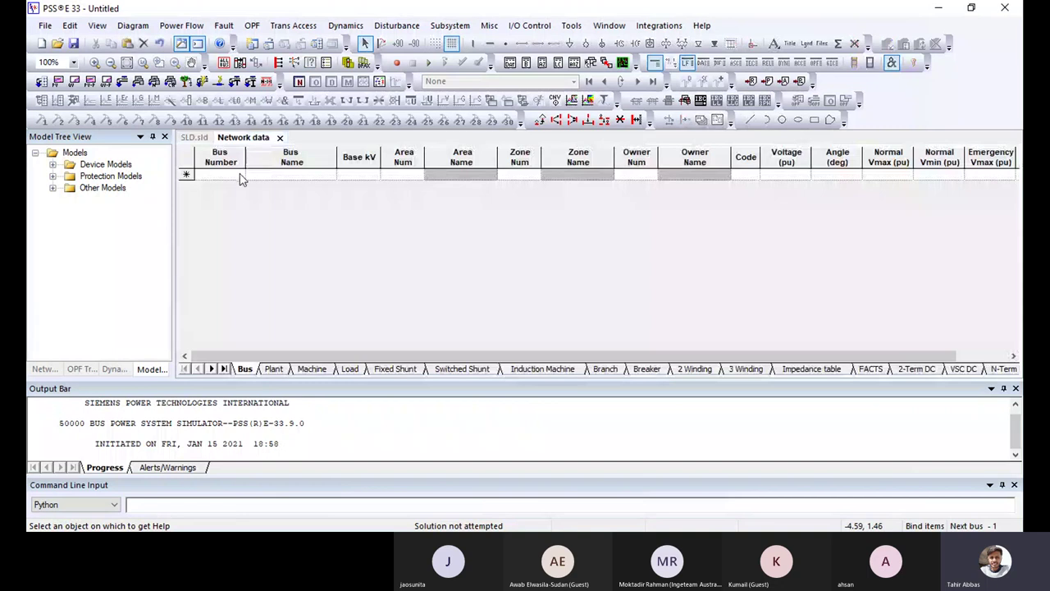
click(202, 139)
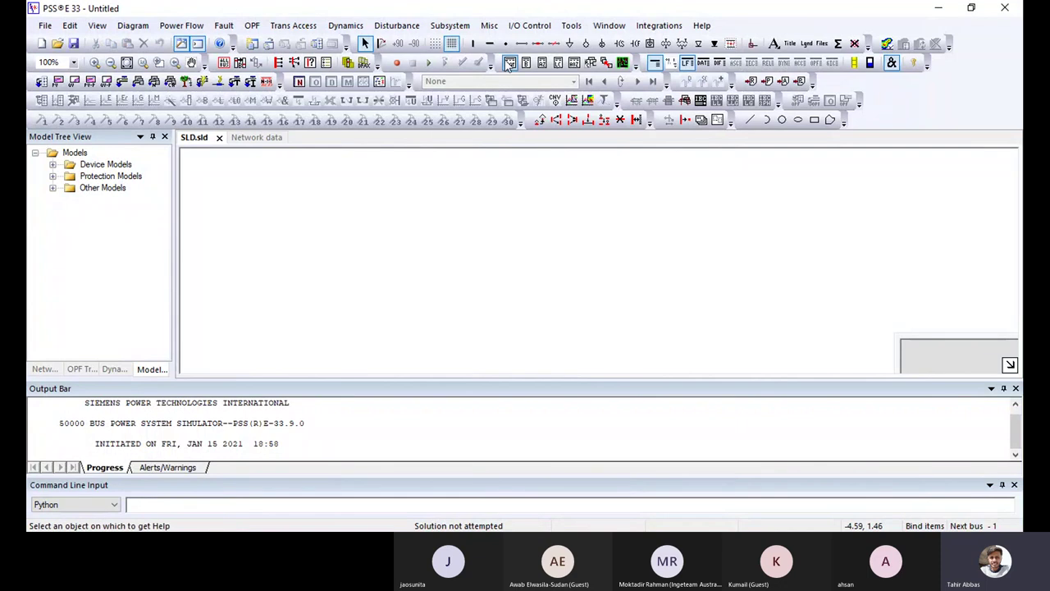
click(189, 29)
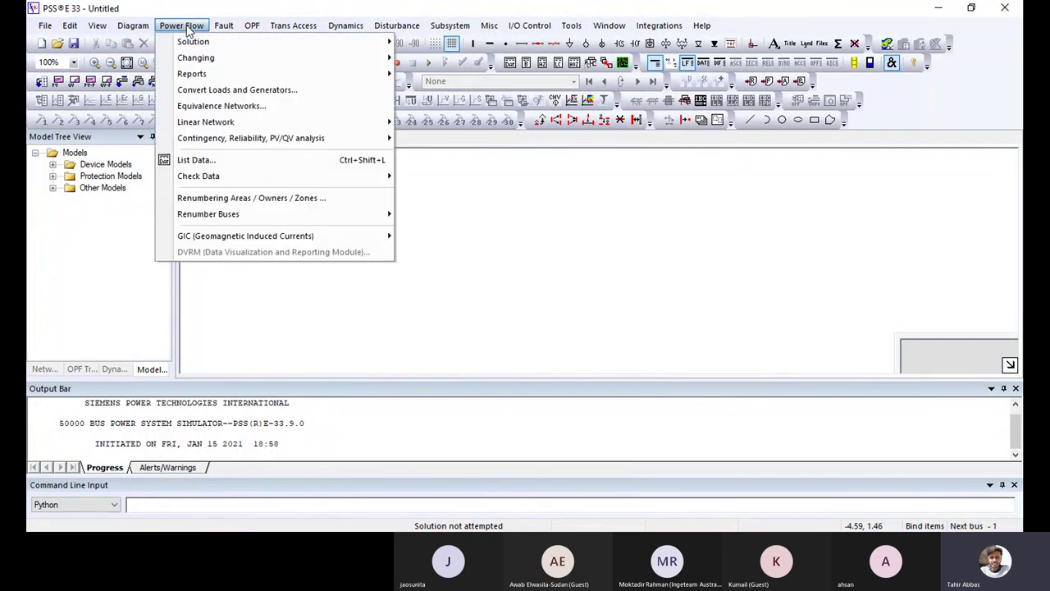
click(197, 29)
click(220, 28)
mouse_move(252, 27)
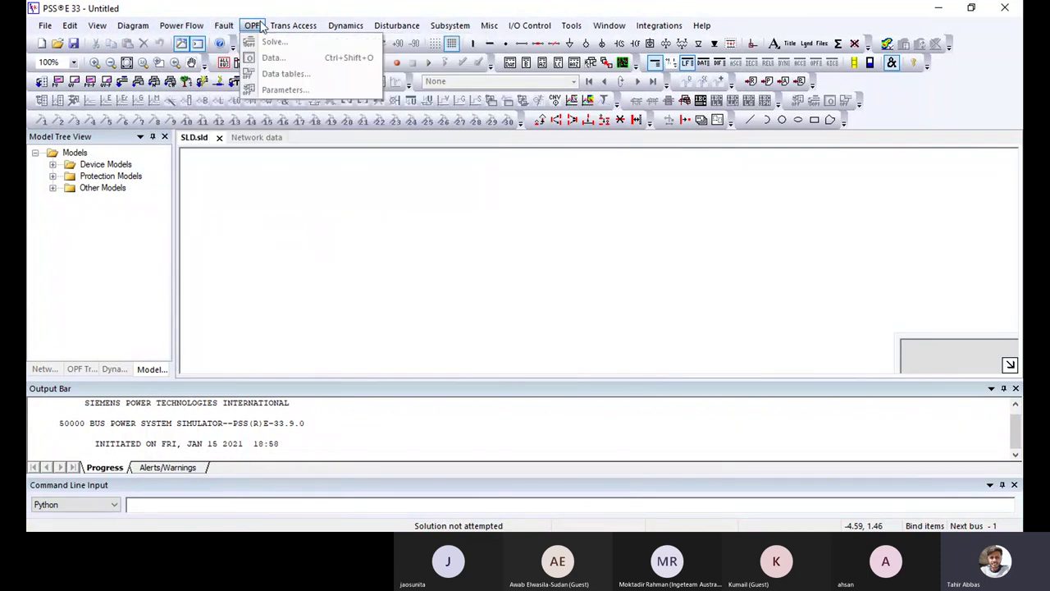
mouse_move(396, 25)
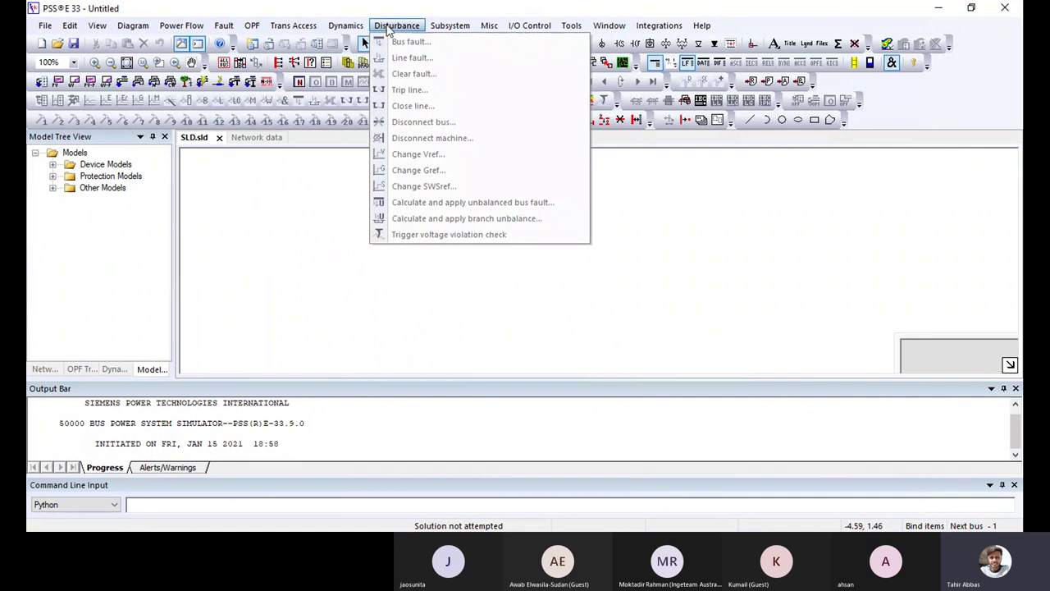
click(530, 26)
click(608, 26)
click(571, 25)
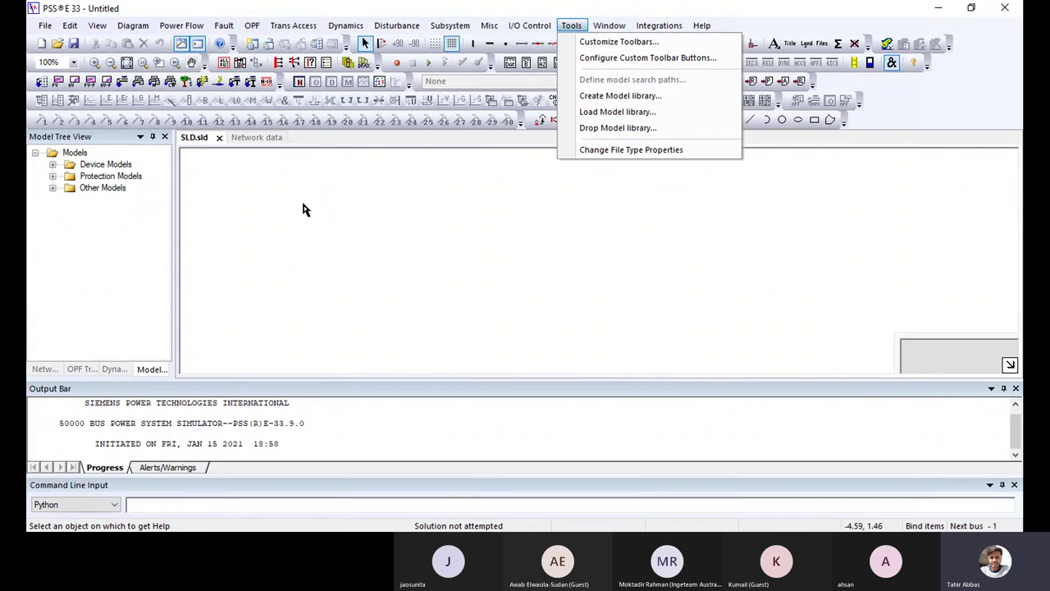
click(300, 209)
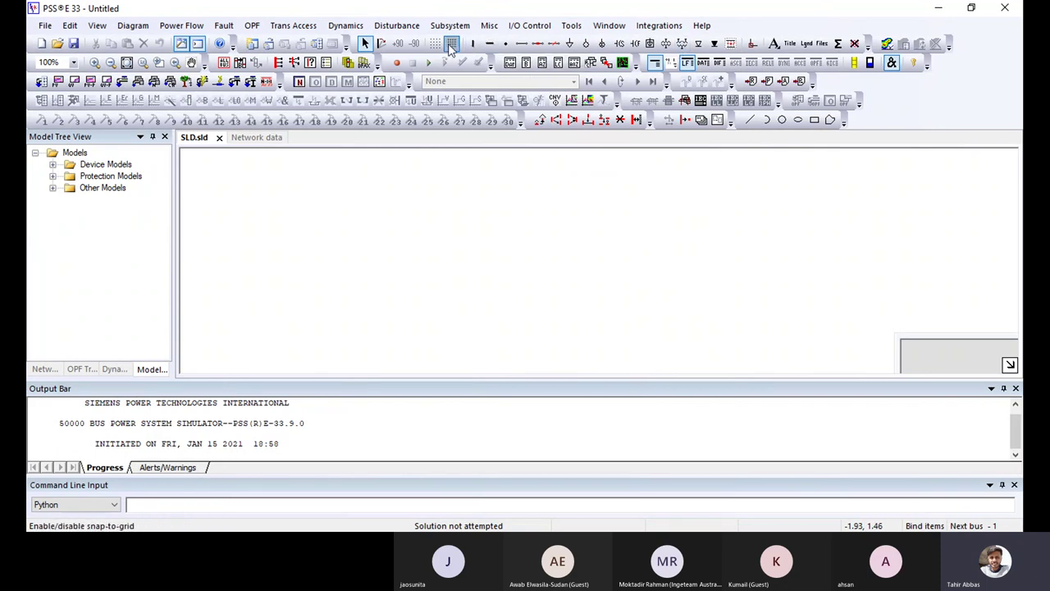
- Place a vertical bus in the blank SLD.sld diagram and name it BUS-A
click(473, 49)
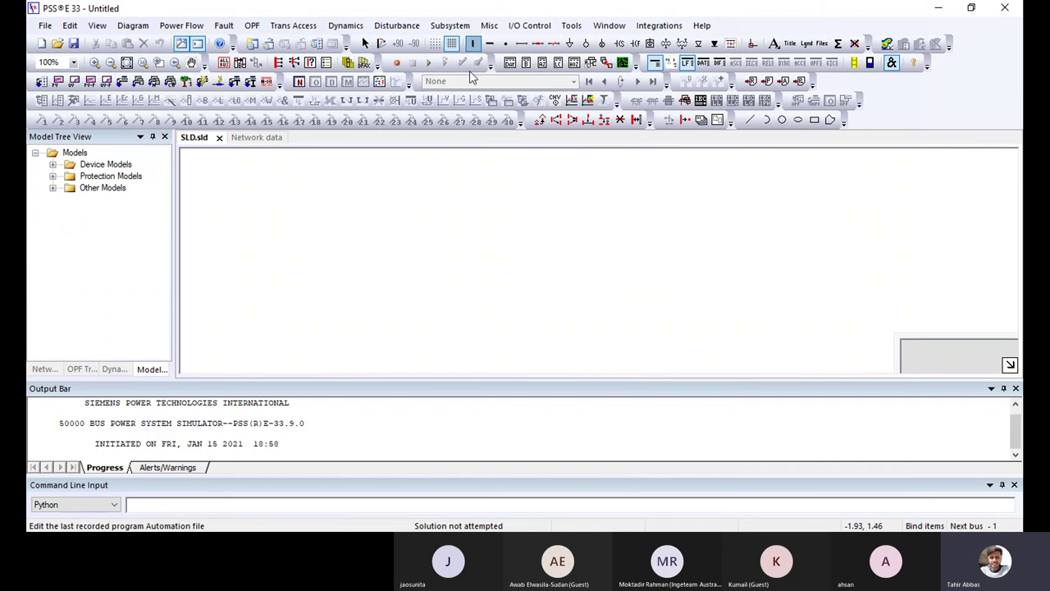
click(385, 238)
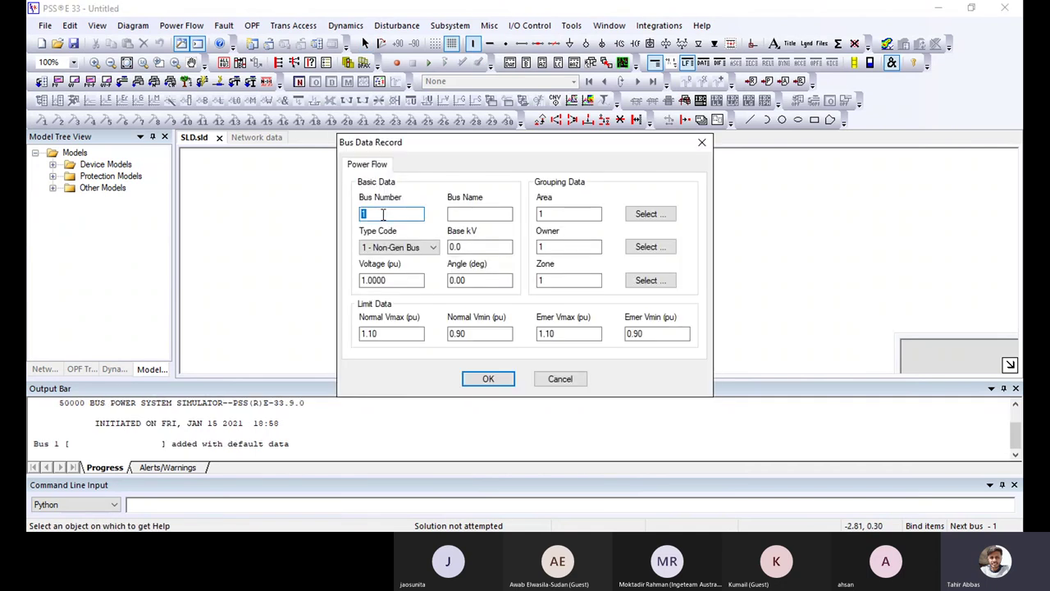
click(484, 215)
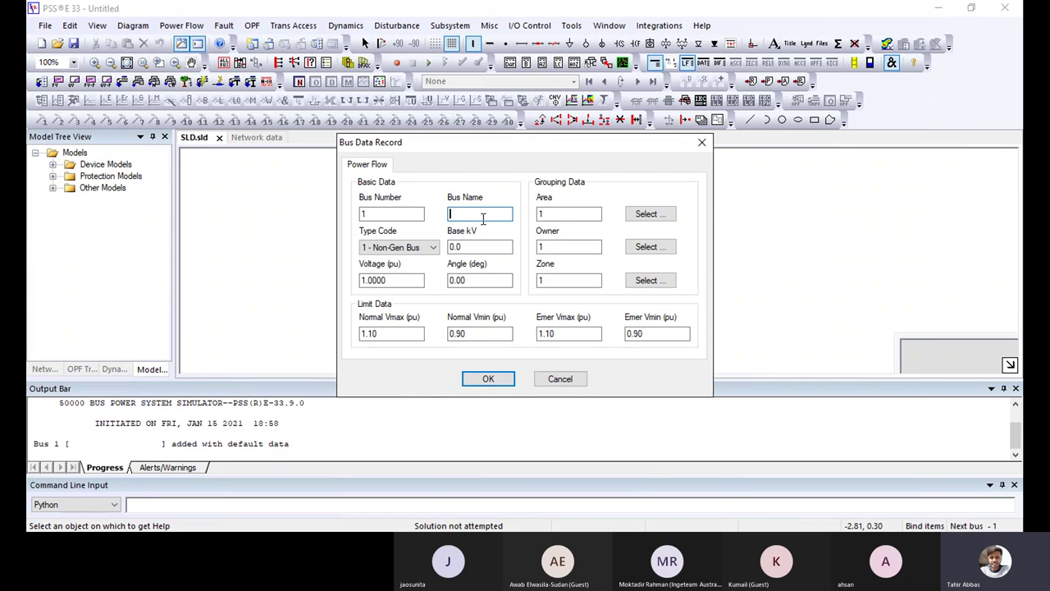
text(BUS-A)
- Set BUS-A's type code to 2 - Generator Bus and its base voltage to 13.8 kV
click(410, 247)
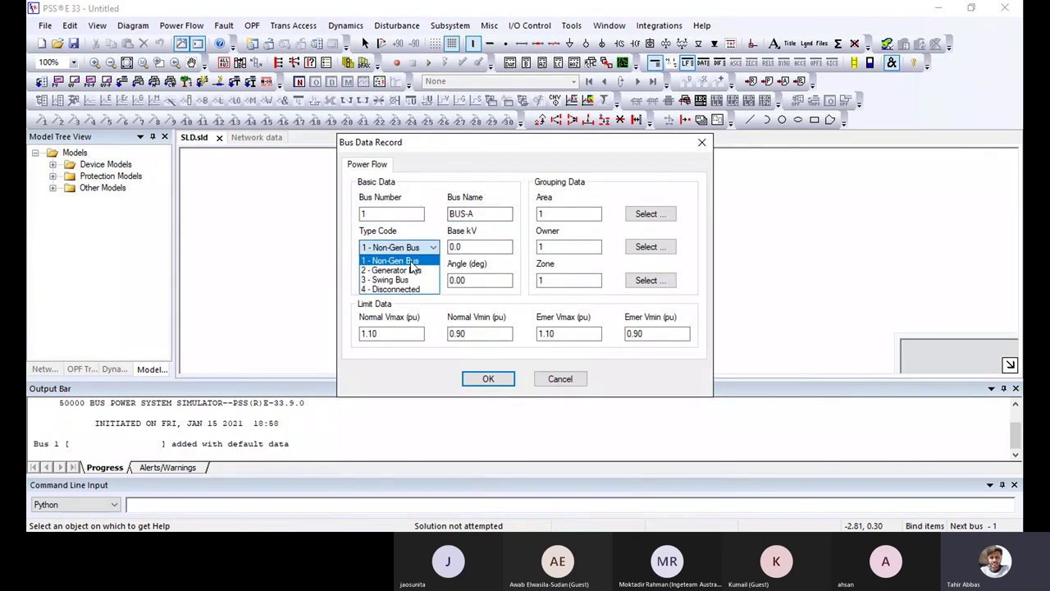
click(411, 270)
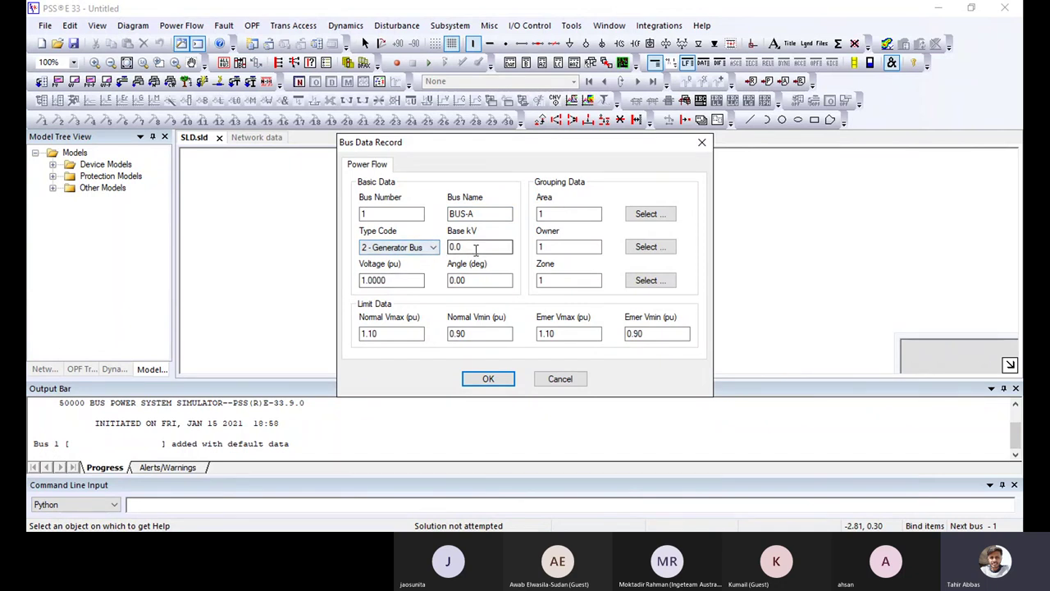
double_click(450, 250)
text(13.8)
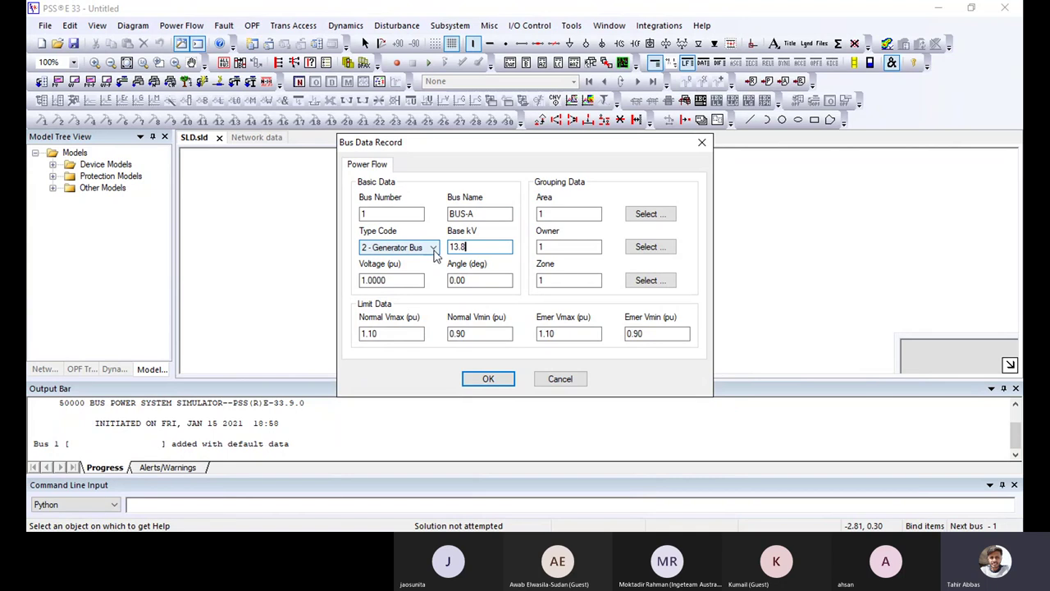
- Review BUS-A's angle, voltage and area, owner and zone grouping fields, leaving the area selection as is, and accept the bus record
click(470, 281)
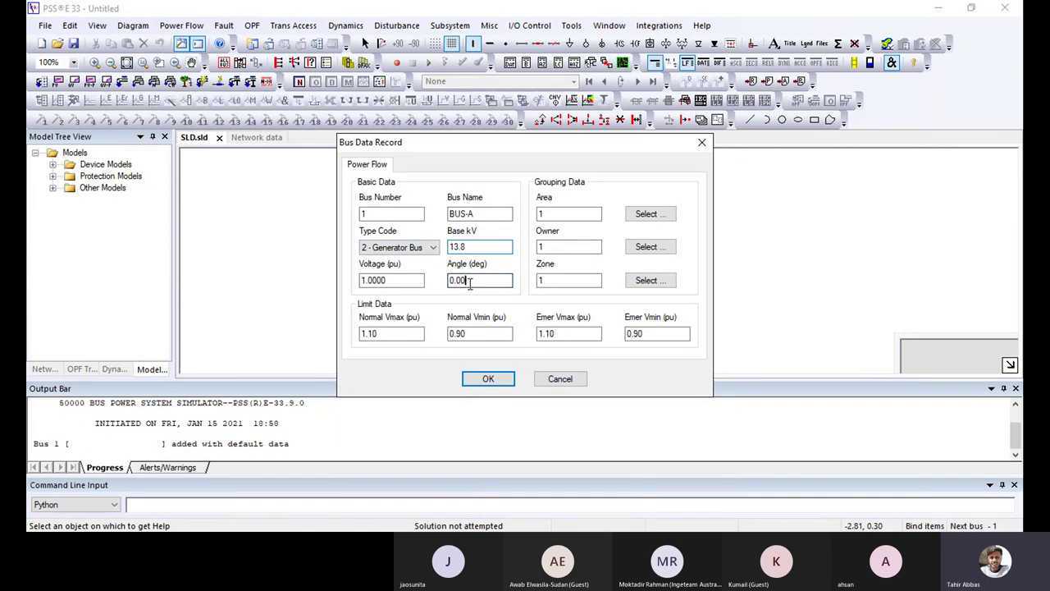
double_click(470, 282)
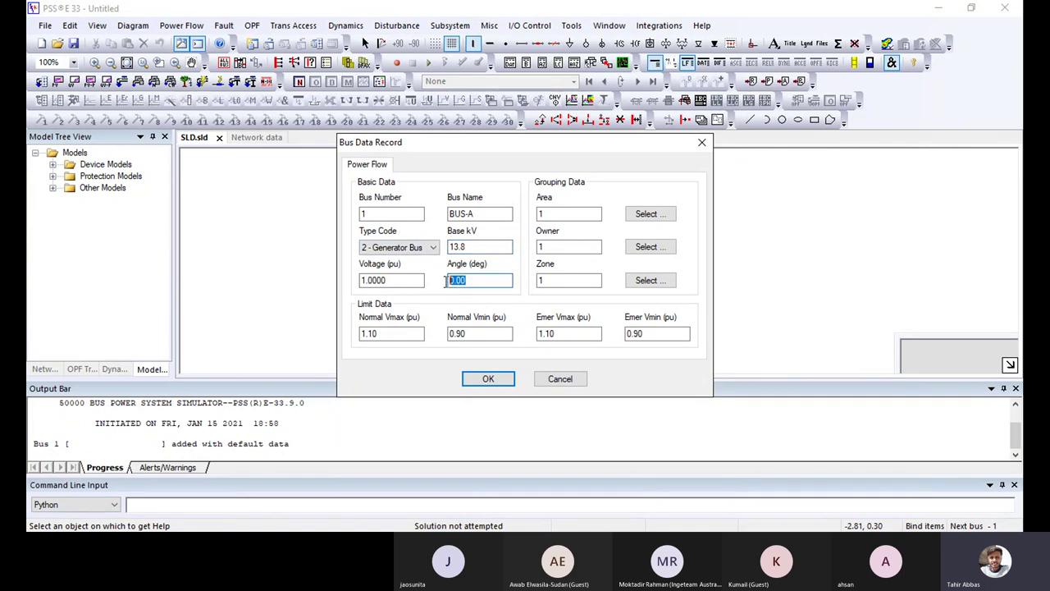
double_click(393, 280)
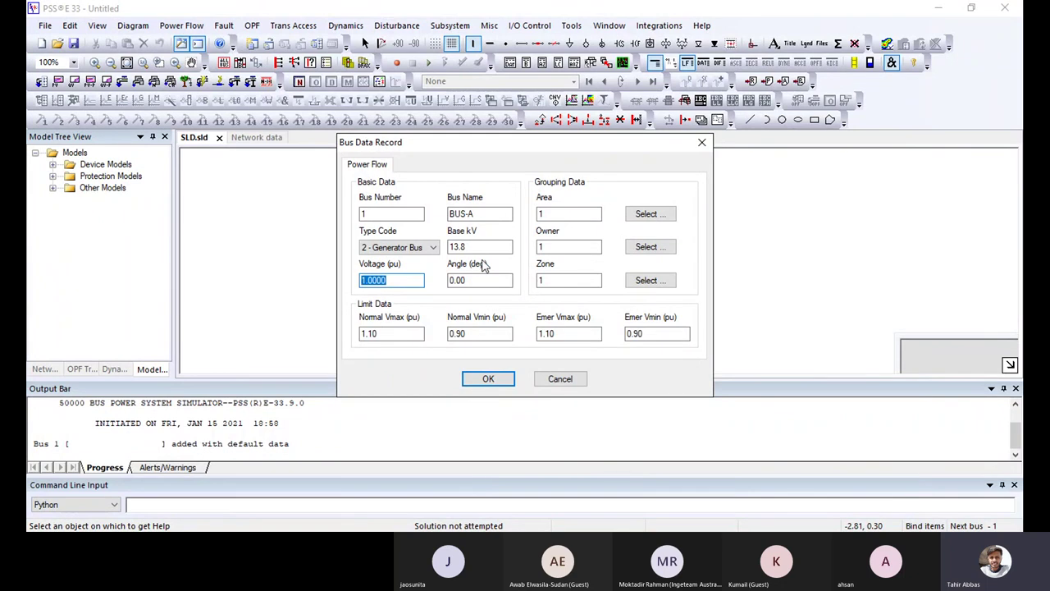
double_click(565, 214)
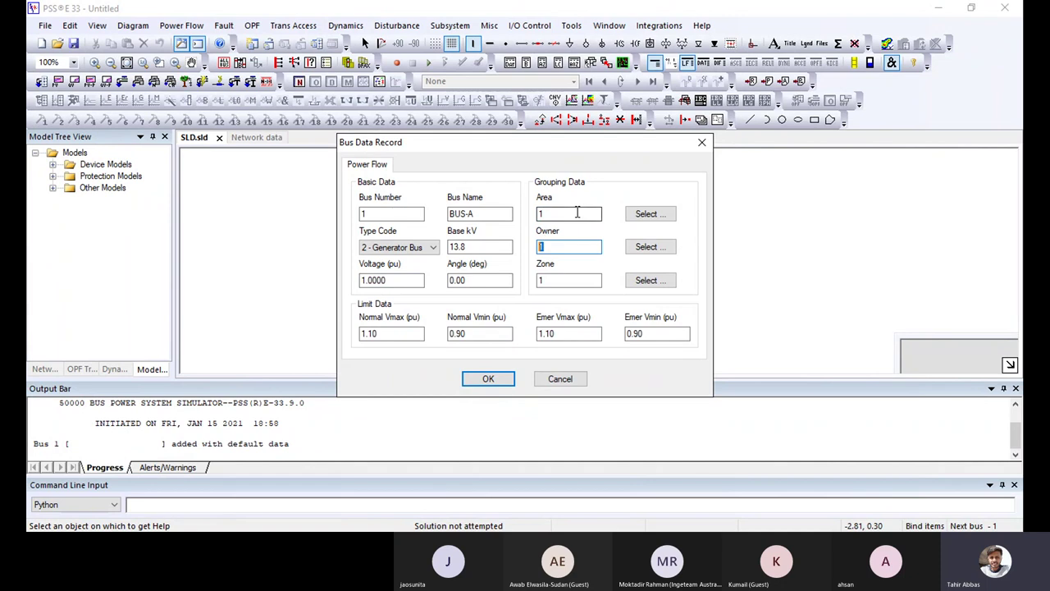
click(562, 246)
click(548, 214)
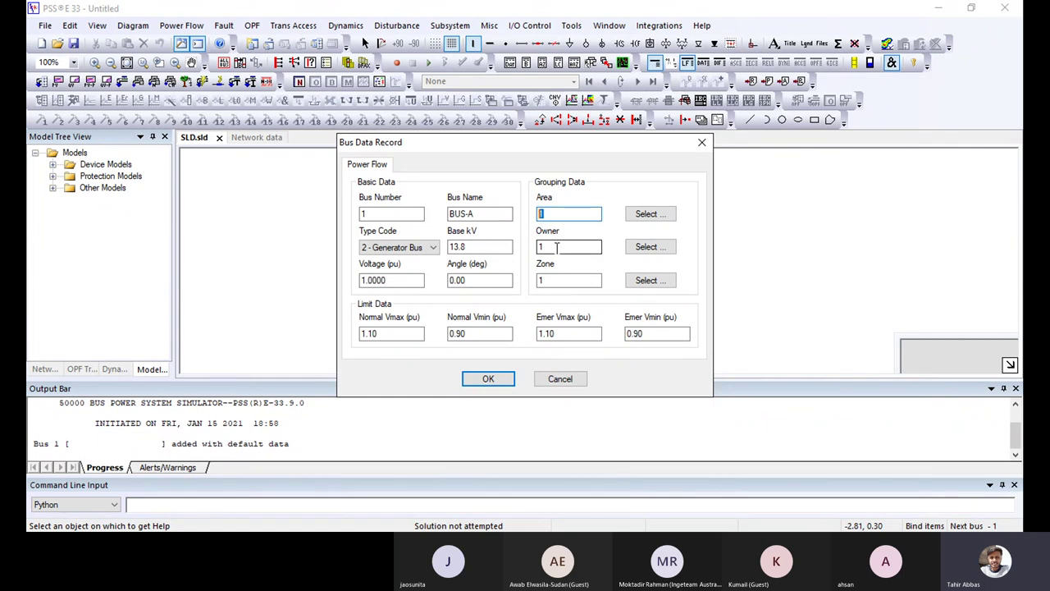
click(656, 215)
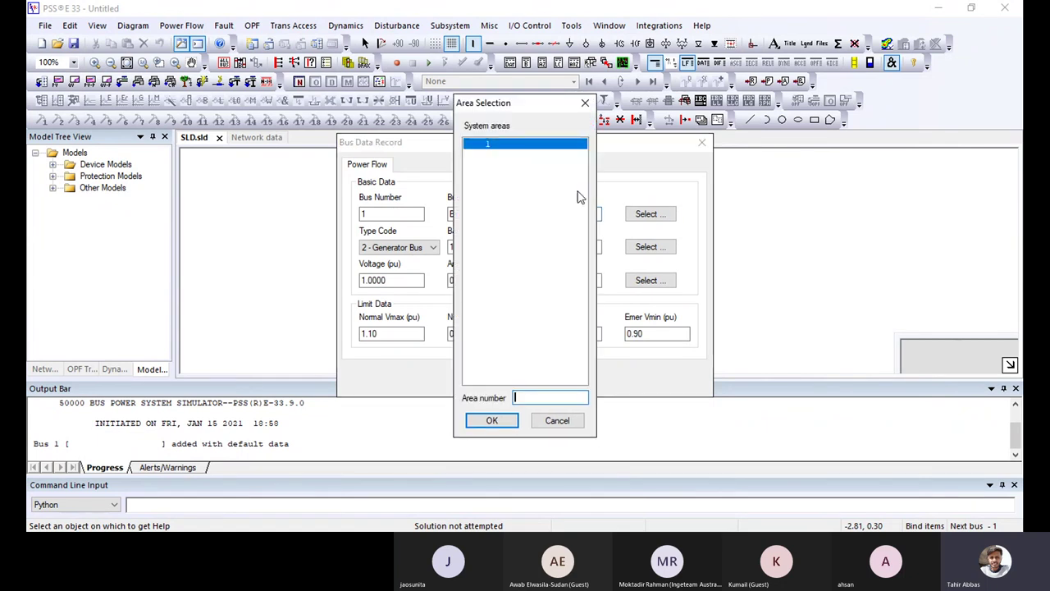
click(564, 421)
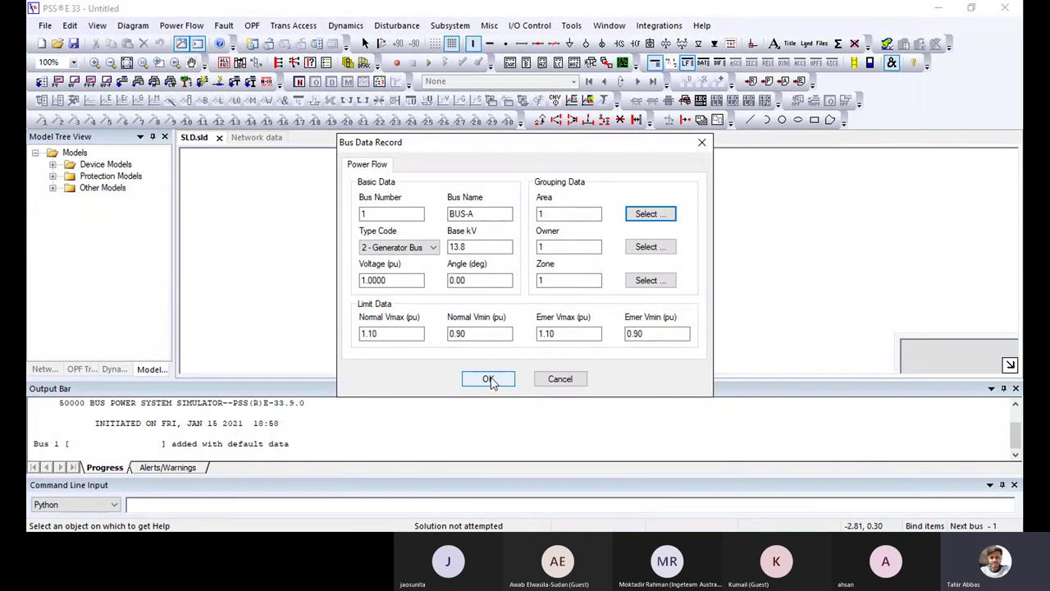
click(489, 380)
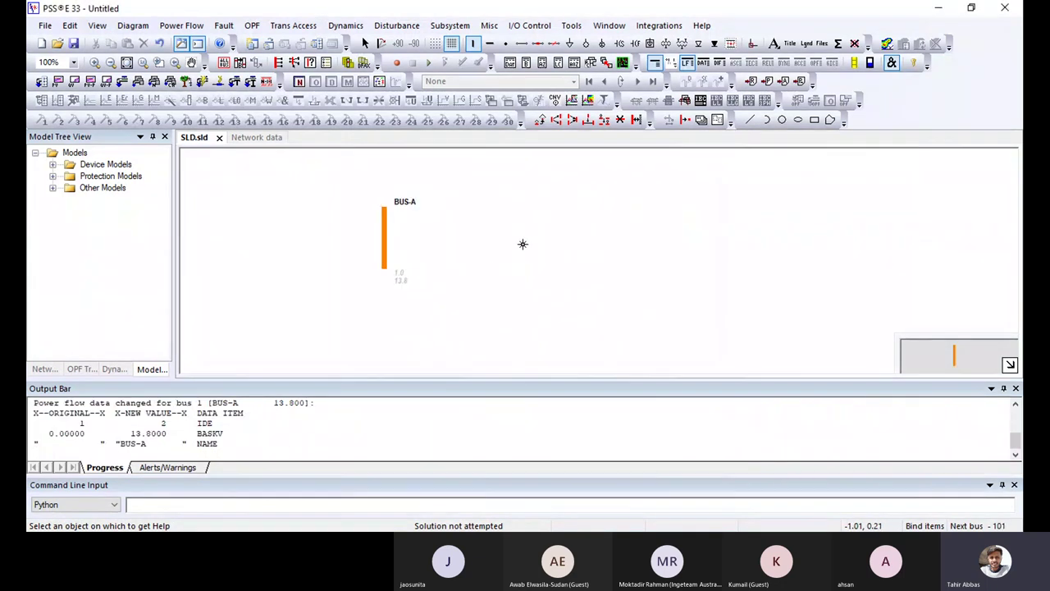
- Place a second vertical bus to the right of BUS-A, number it 2 and name it BUS-B
click(523, 243)
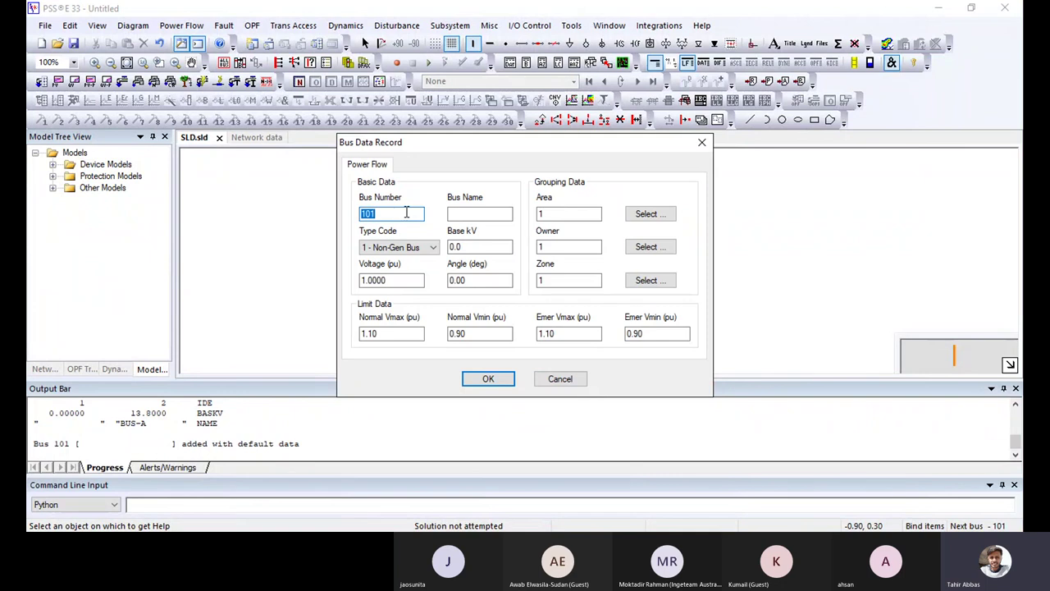
text(2)
click(496, 213)
text(BUS-B)
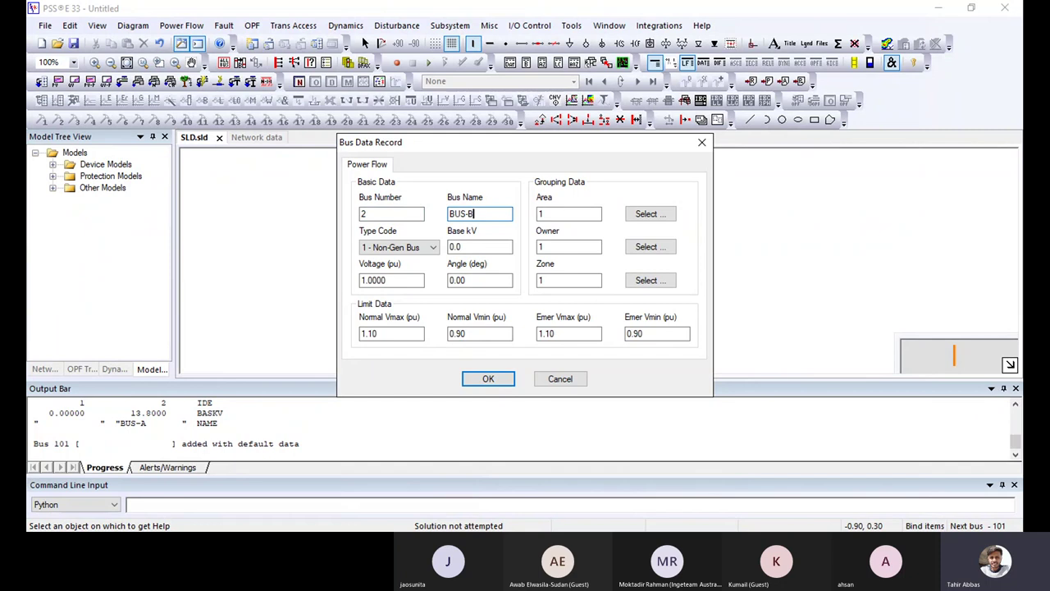
key(Tab)
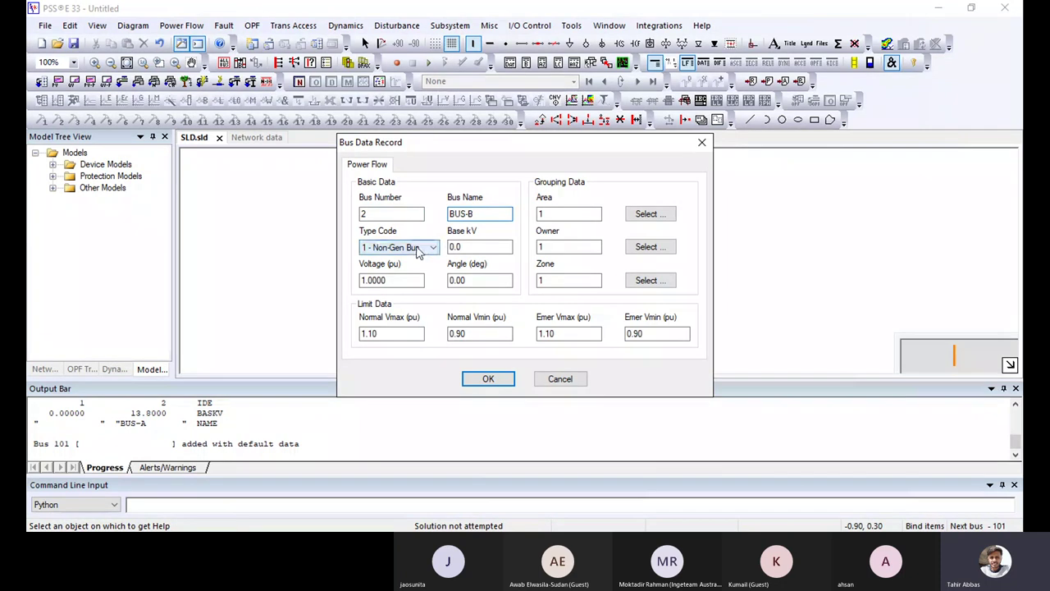
- Set BUS-B's base voltage to 132 kV and accept its bus record
click(453, 279)
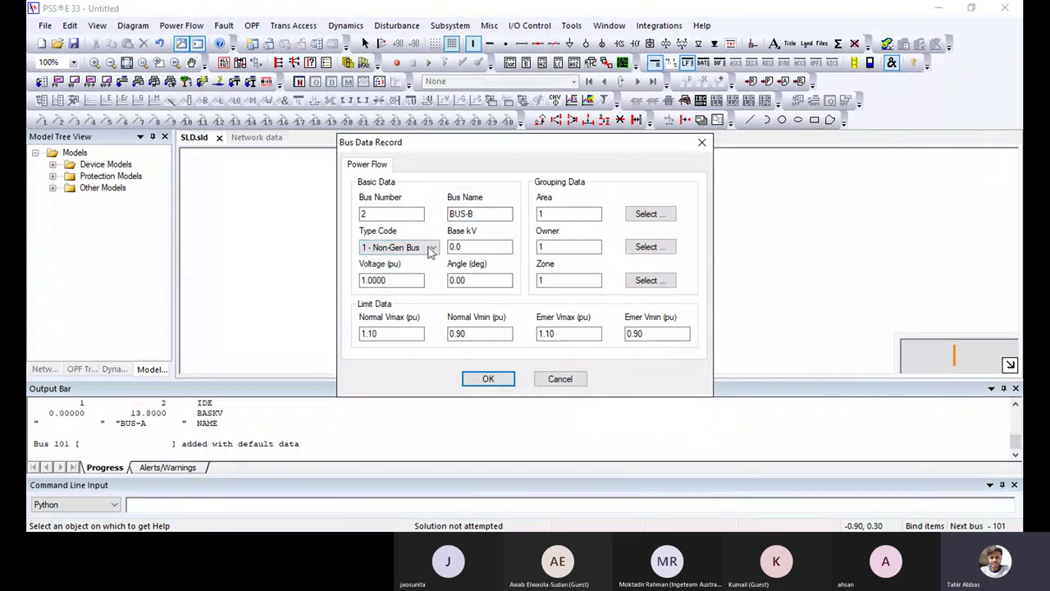
double_click(464, 247)
text(33)
key(BackSpace)
key(BackSpace)
text(132)
click(491, 379)
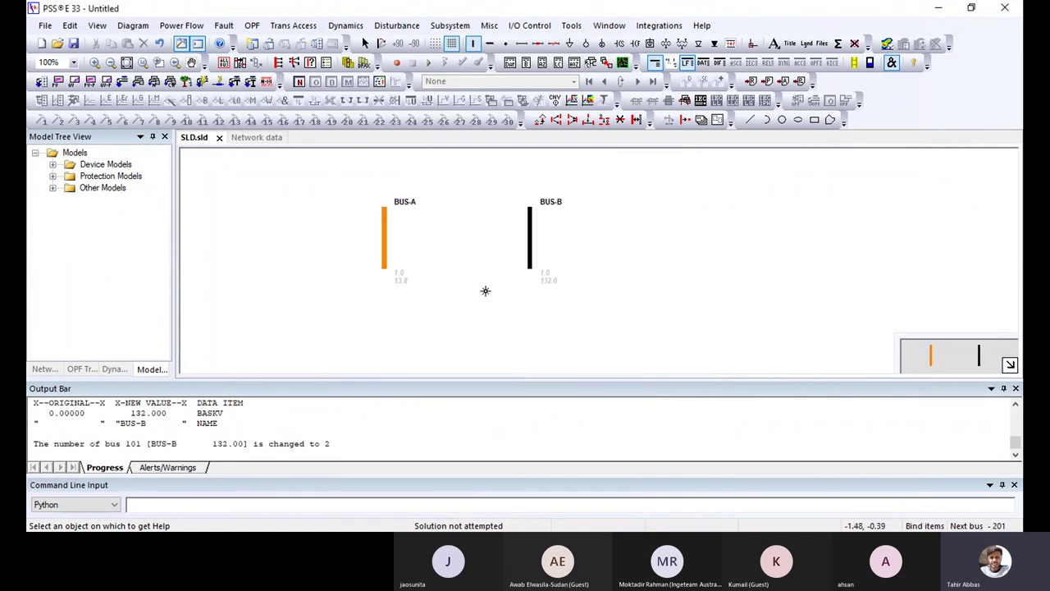
- Place a third vertical bus to the right of BUS-B, number it 3 and name it BUS-C
click(485, 291)
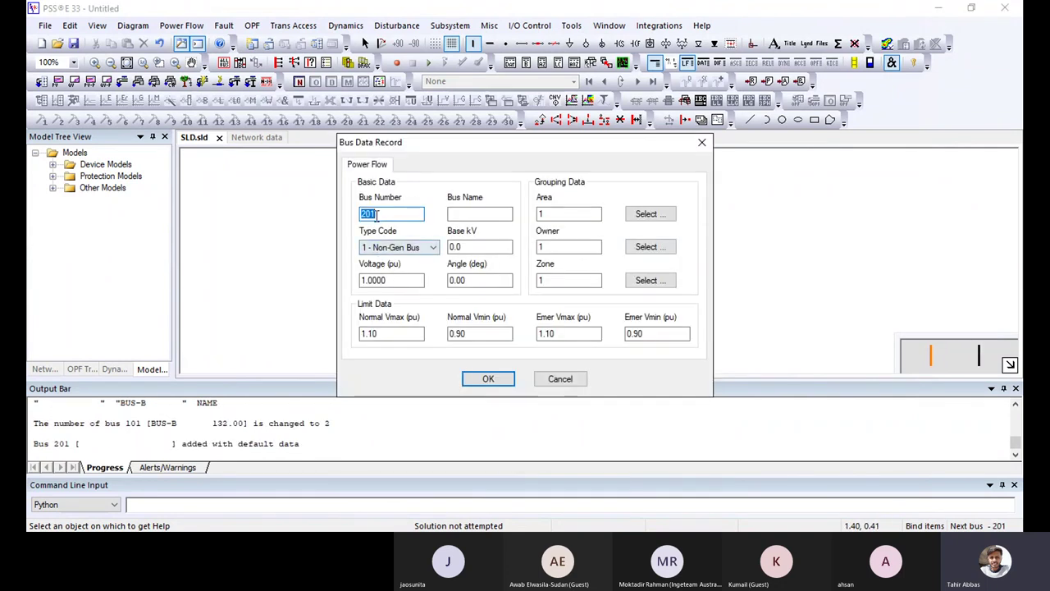
text(3)
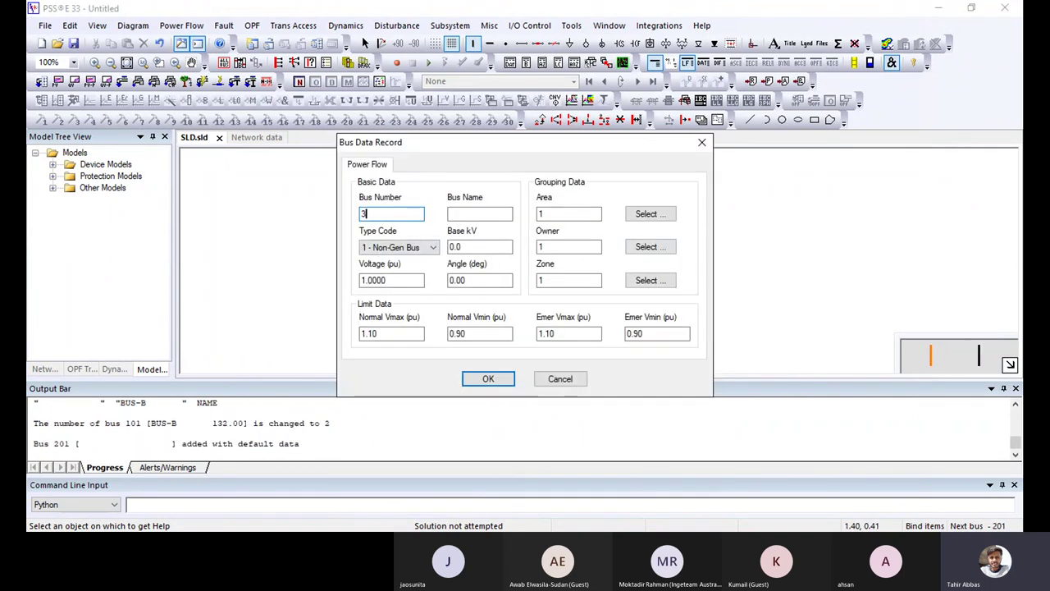
click(430, 248)
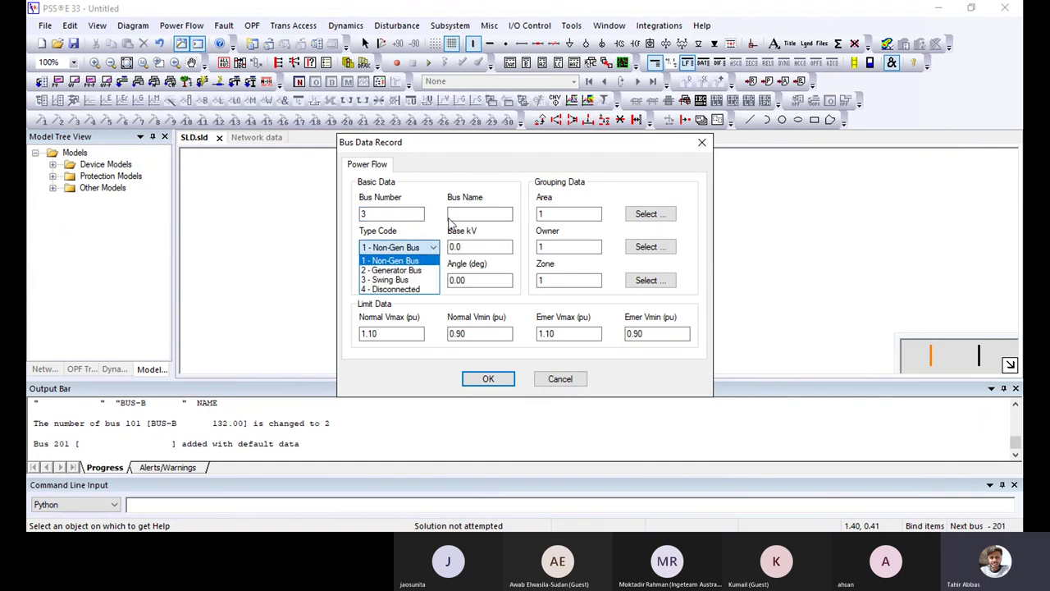
click(458, 216)
click(461, 216)
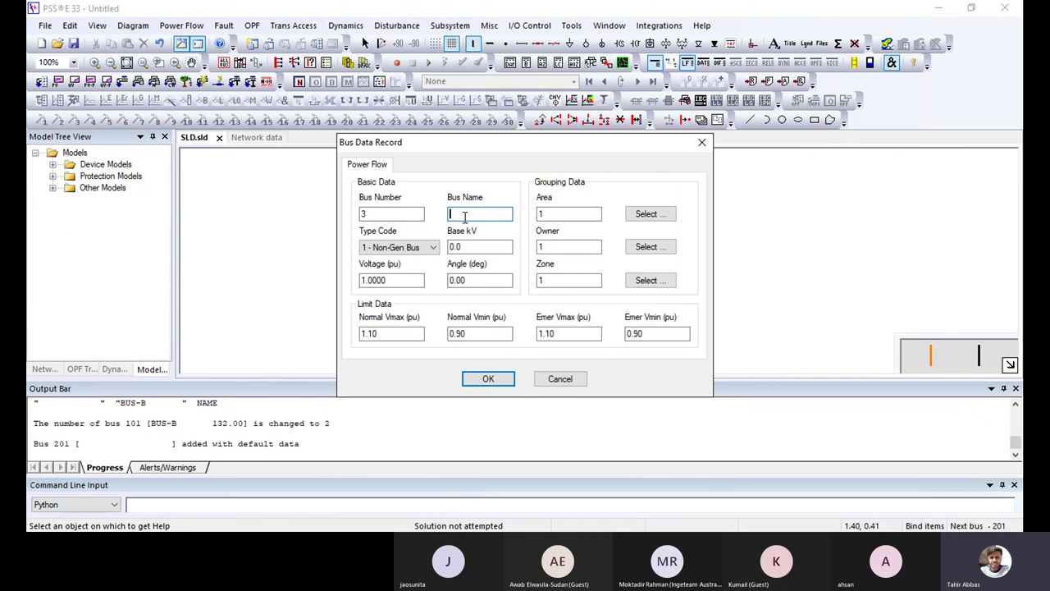
text(BUS-C)
key(Tab)
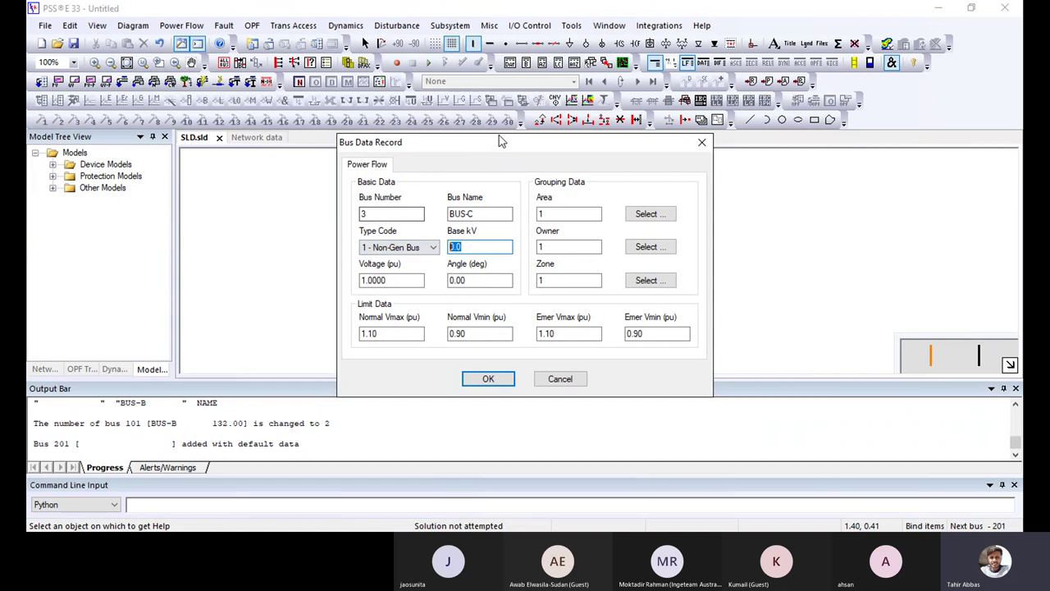
- Set BUS-C's base voltage to 132 kV, accept its record and stop placing buses
drag(502, 142, 615, 153)
text(132)
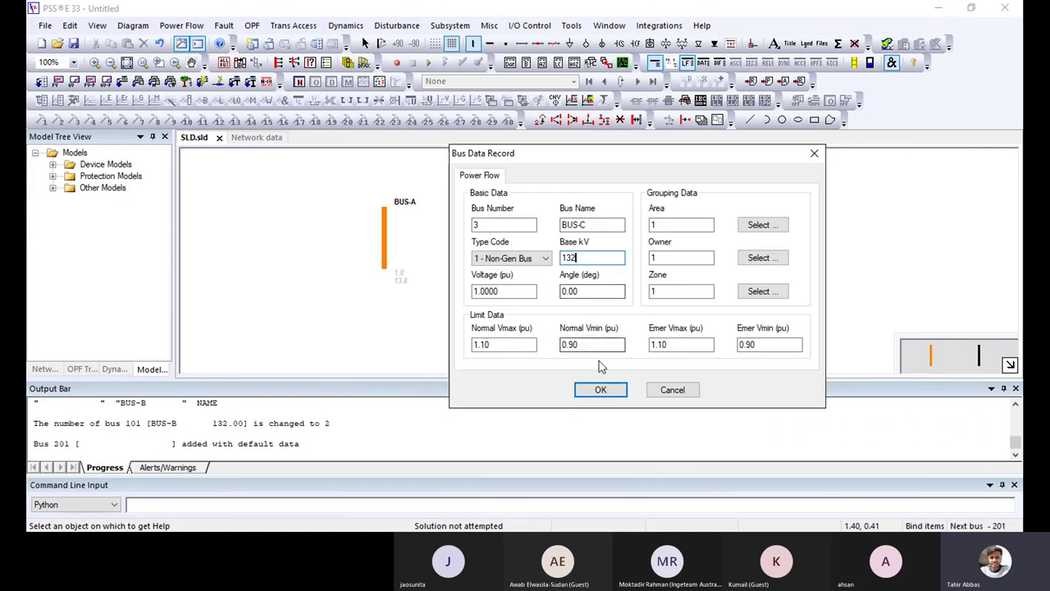
click(601, 389)
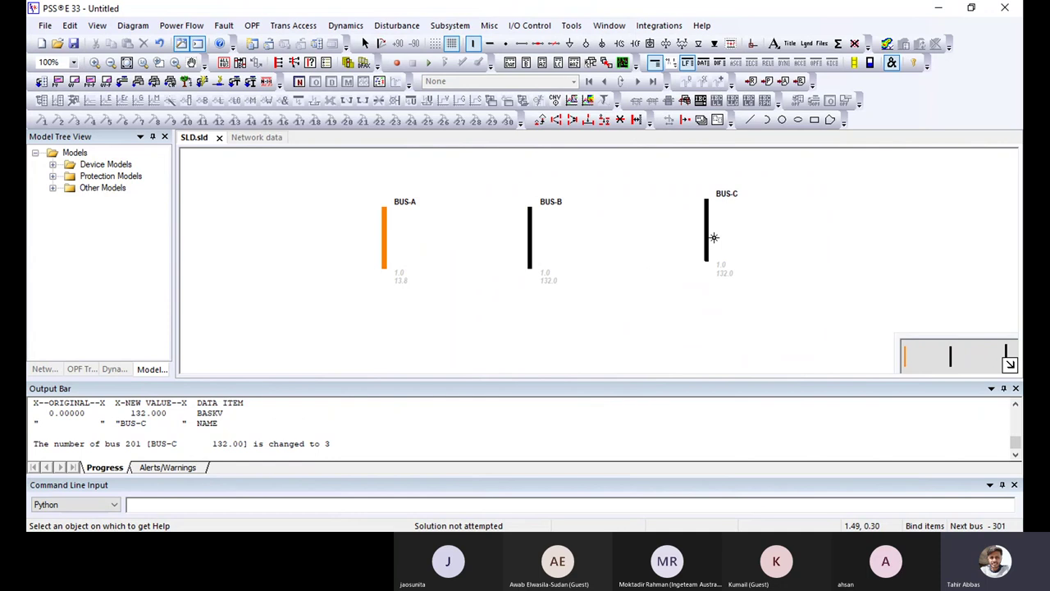
key(Escape)
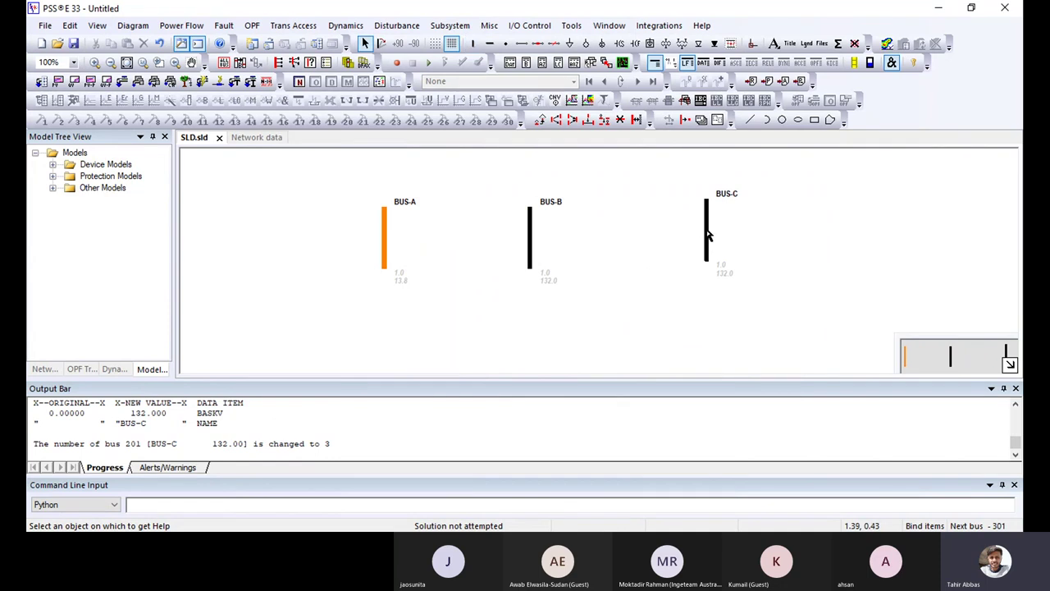
- Move BUS-C down level with BUS-A and lengthen BUS-B slightly at both ends
drag(709, 236, 707, 243)
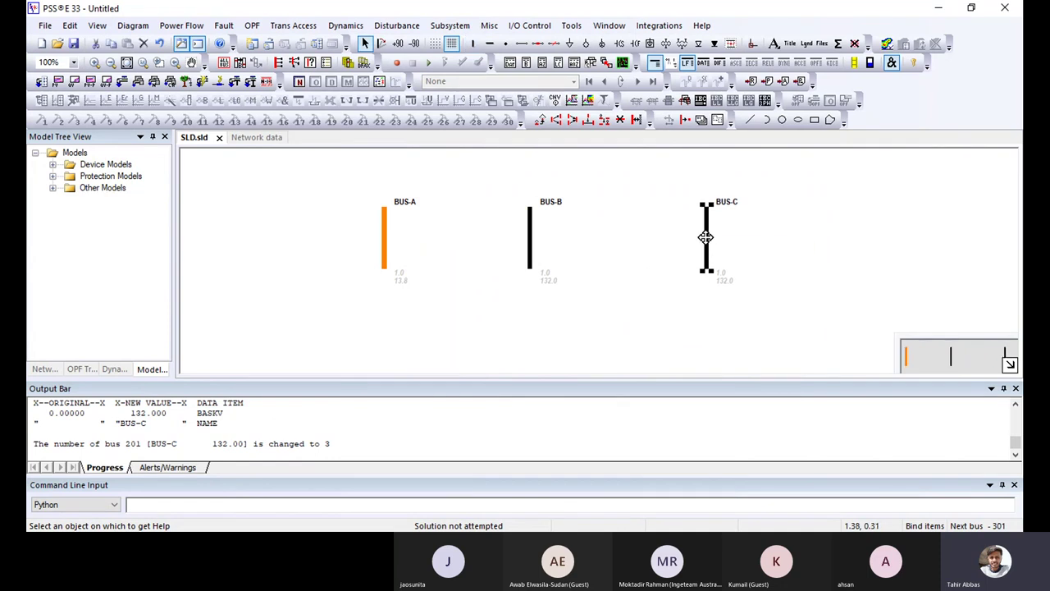
click(529, 231)
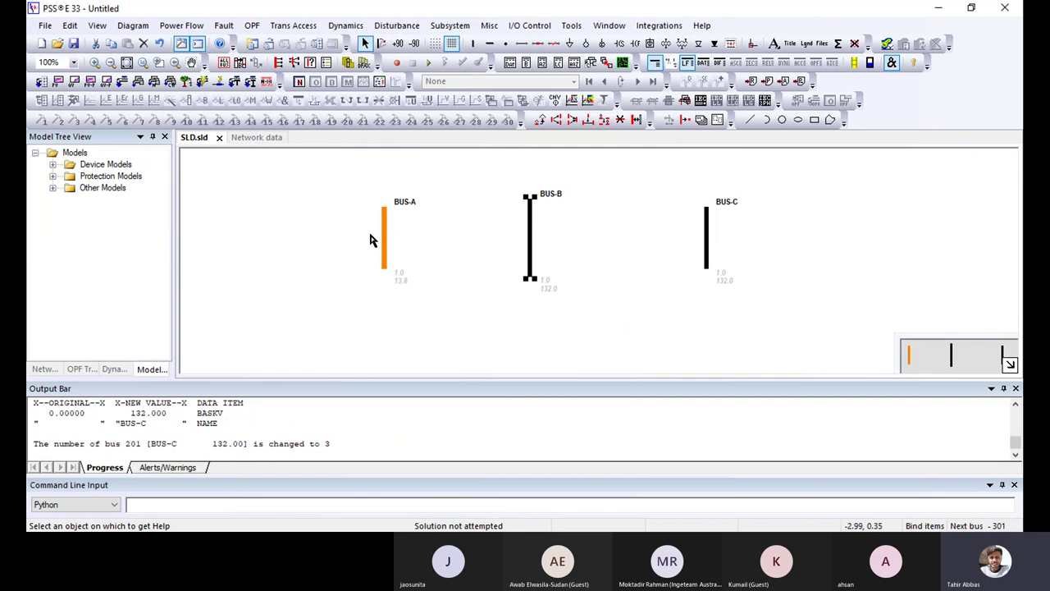
click(383, 211)
double_click(385, 209)
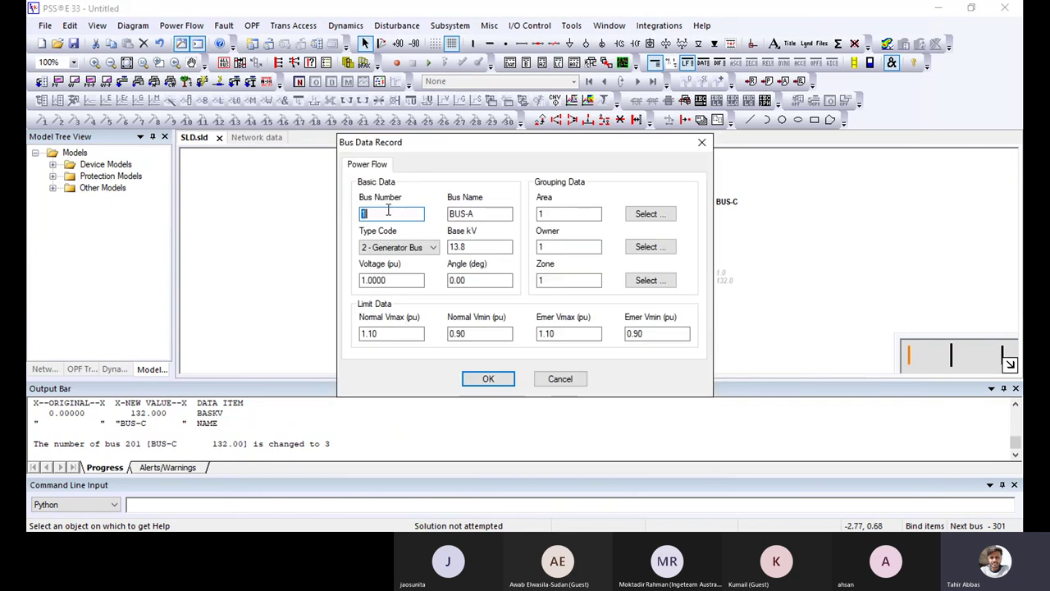
click(558, 379)
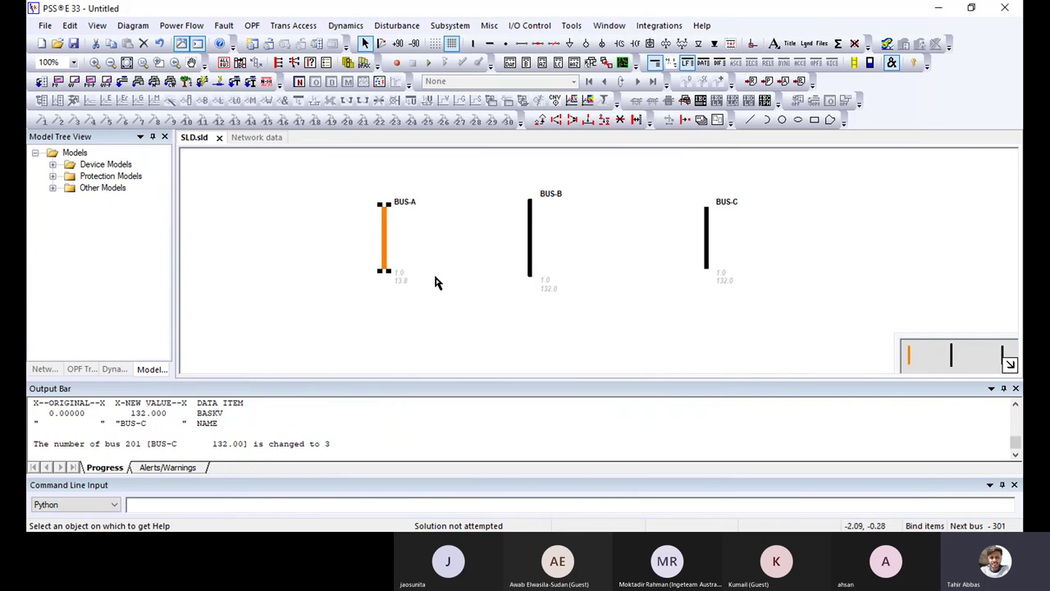
- Check the buses in the Network data table and save the case data to the Desktop as Sample Case.sav
click(259, 137)
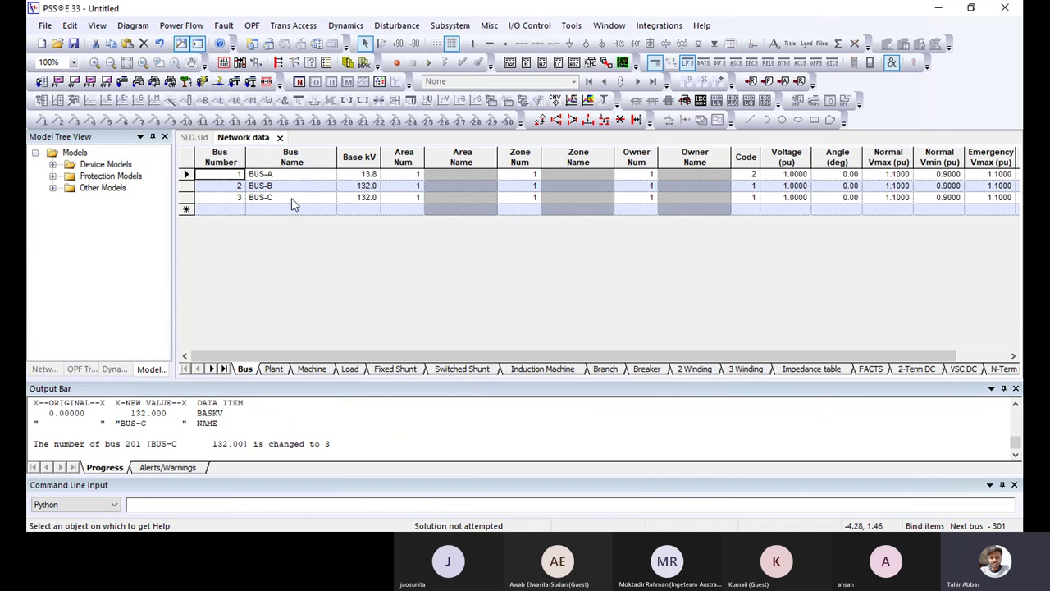
click(73, 45)
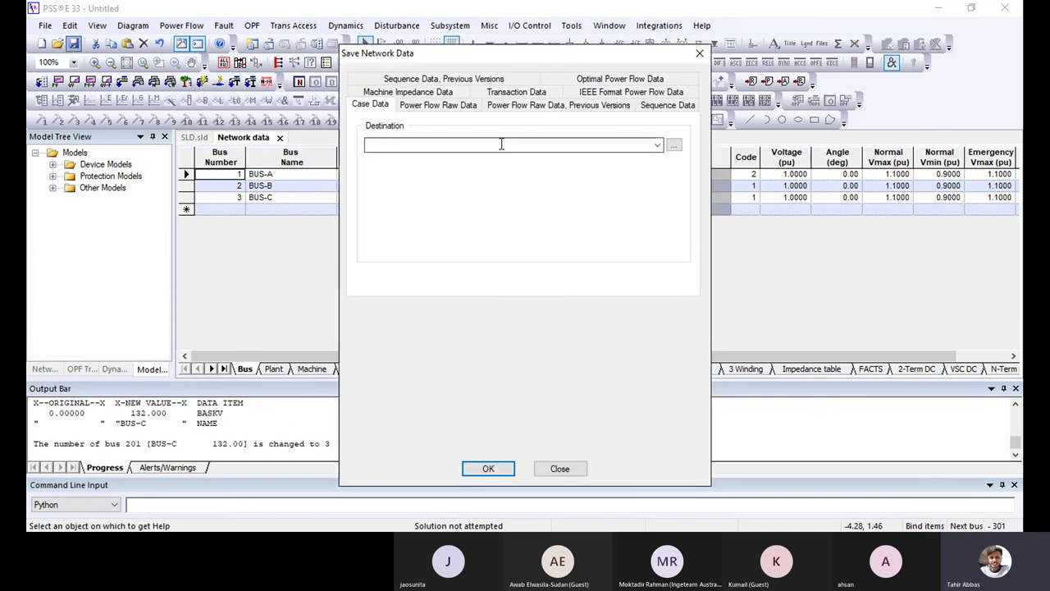
click(670, 145)
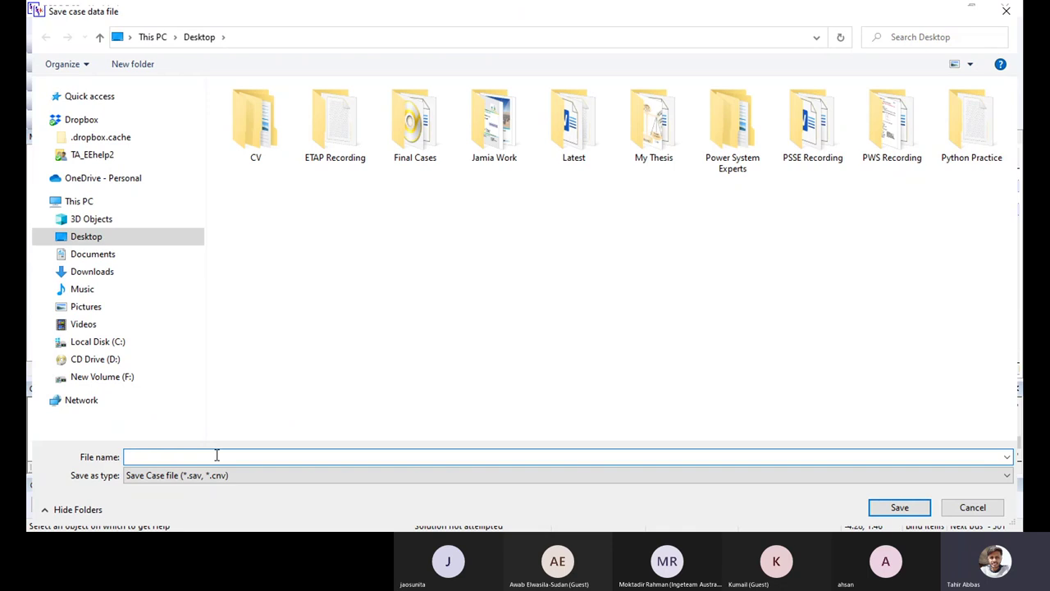
text(Sample Case)
click(897, 508)
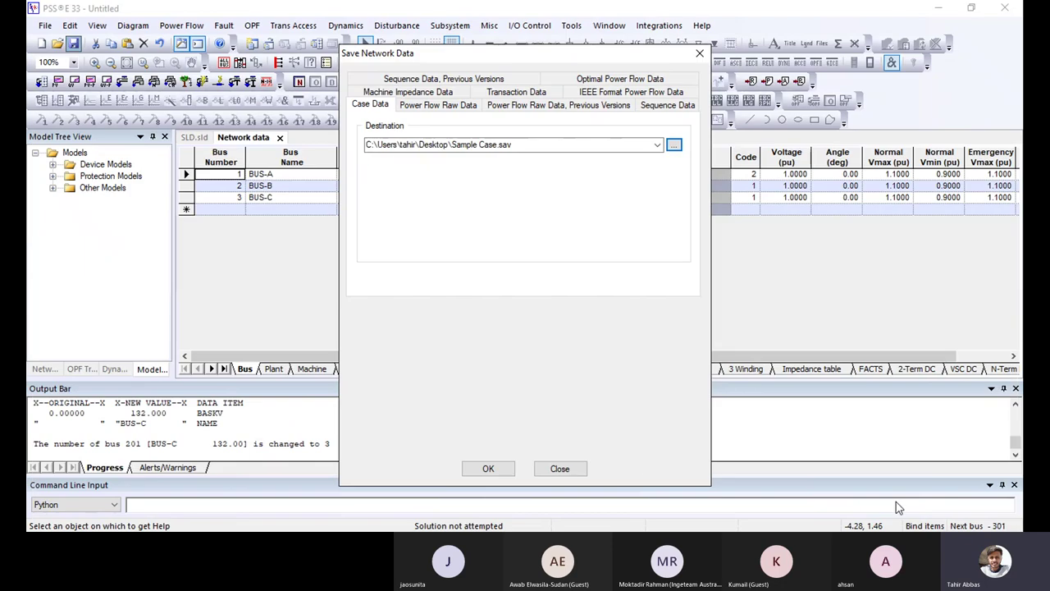
click(484, 468)
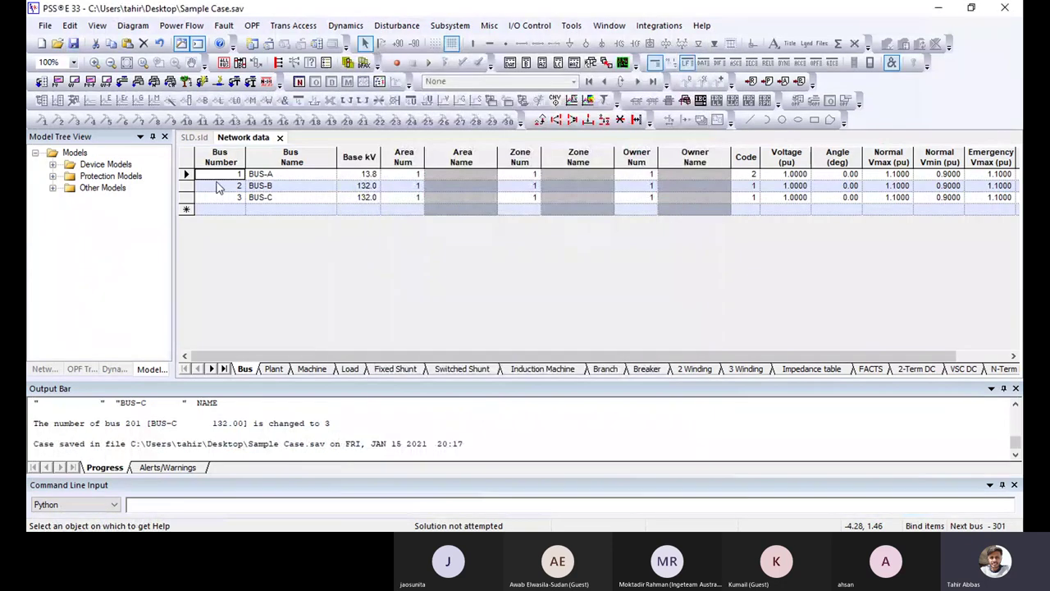
- Attach a generator to the left side of BUS-A in the SLD.sld diagram
click(194, 138)
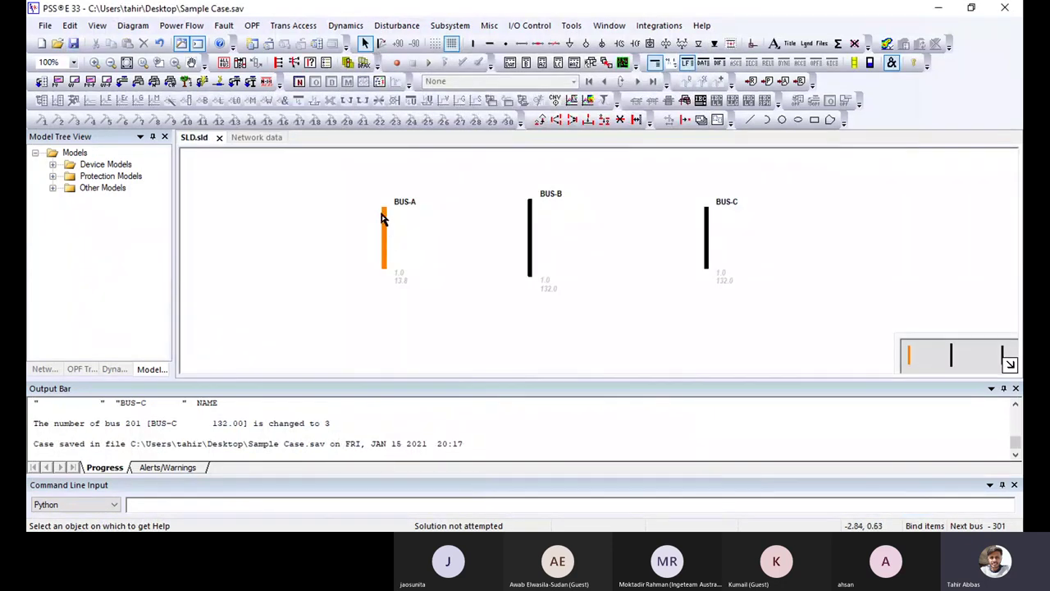
double_click(383, 213)
click(504, 381)
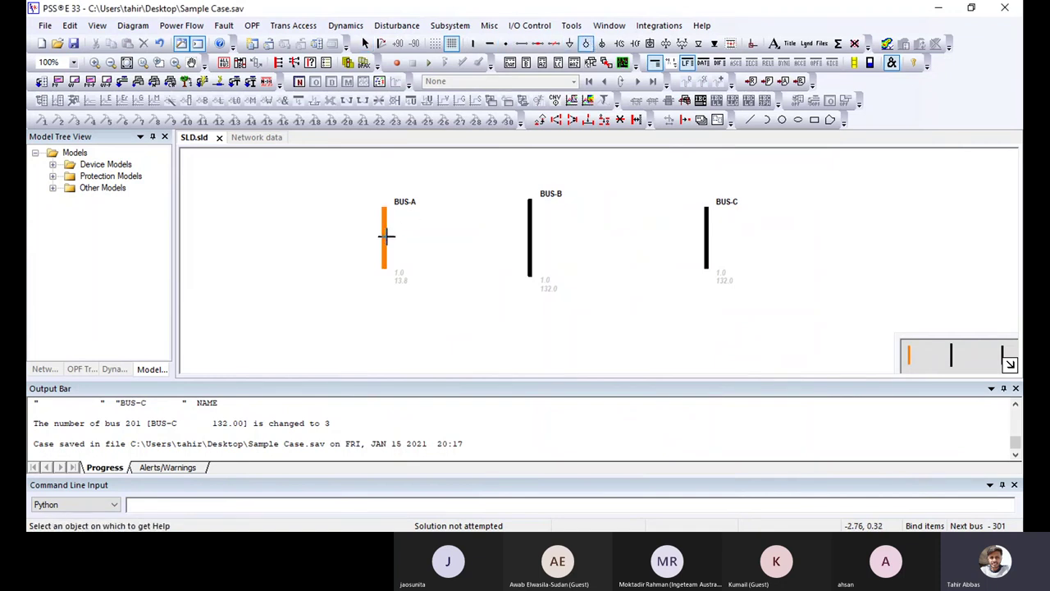
click(384, 237)
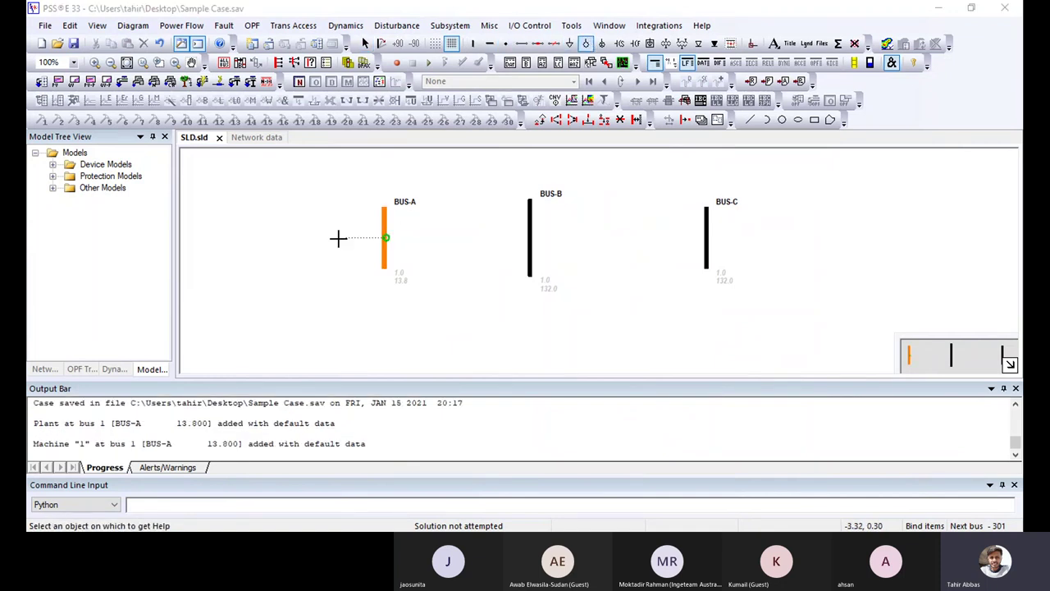
click(336, 238)
- Set the BUS-A generator's Pgen to 10 MW, Pmax to 10 MW and Pmin to 3 MW
text(10)
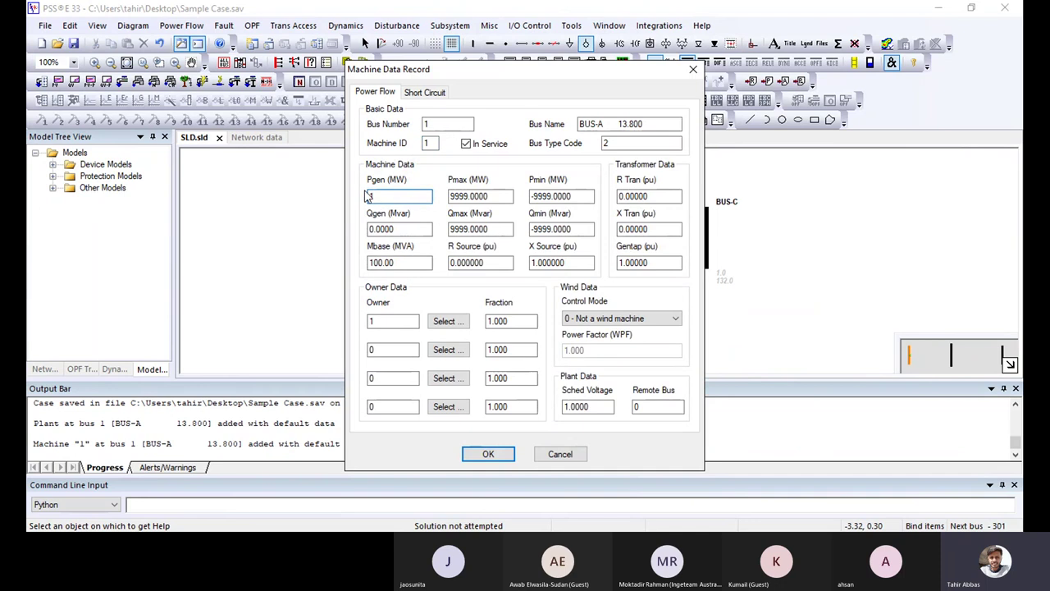
key(Tab)
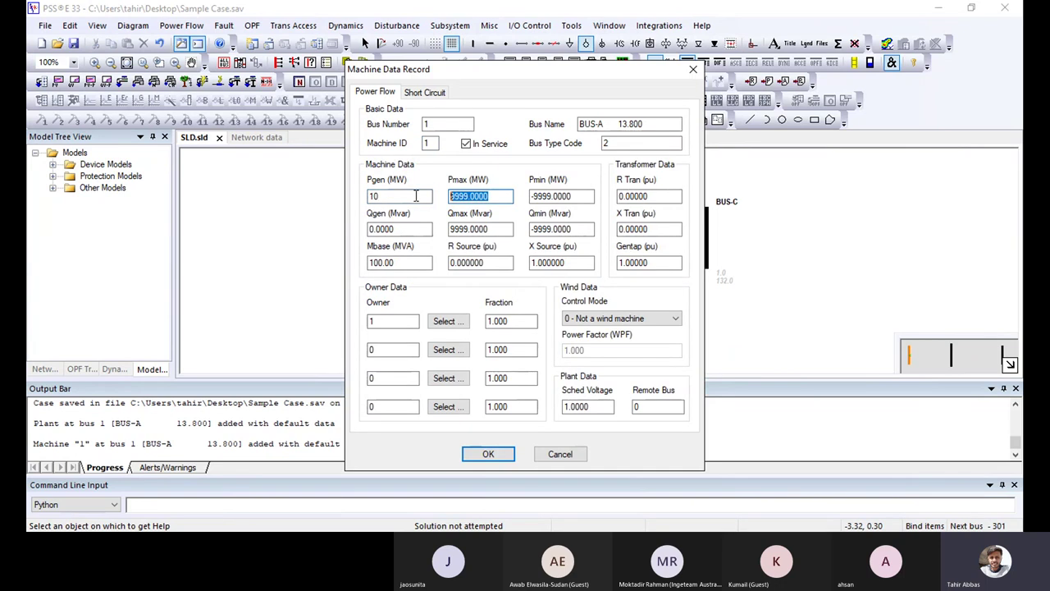
key(Tab)
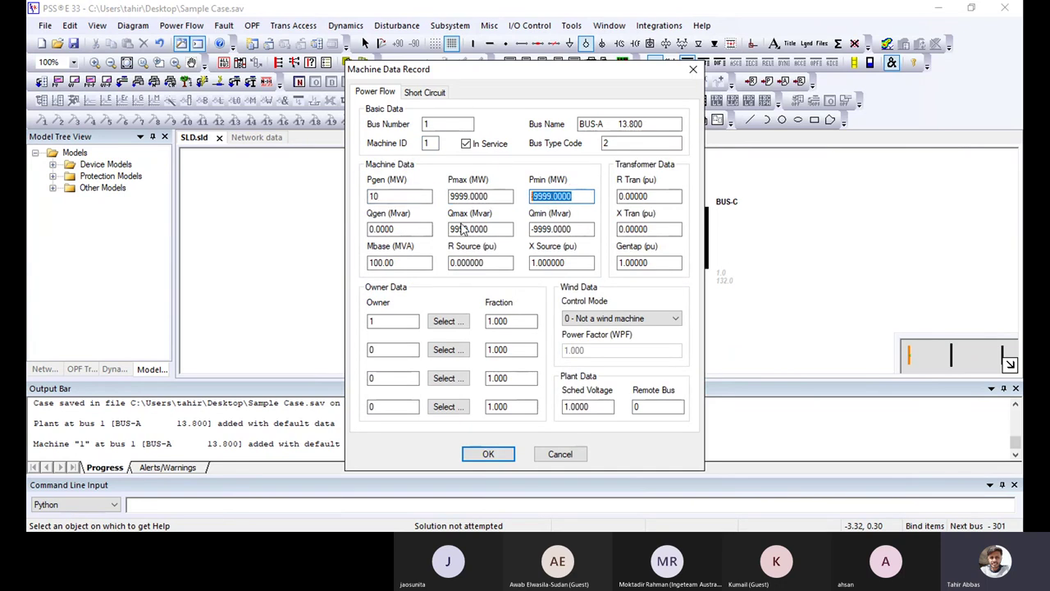
double_click(464, 230)
drag(423, 262, 348, 265)
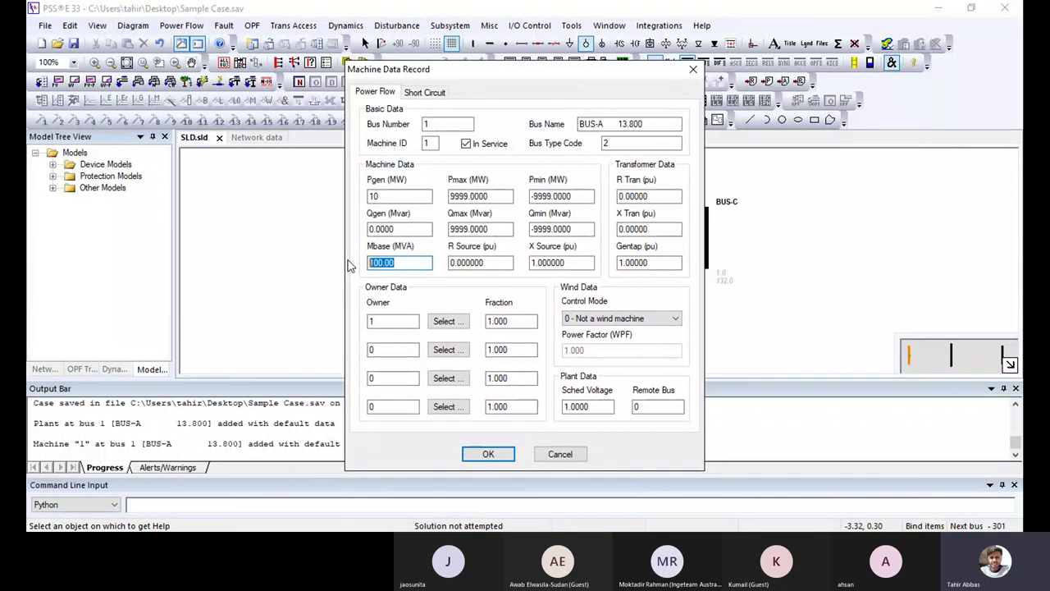
click(476, 264)
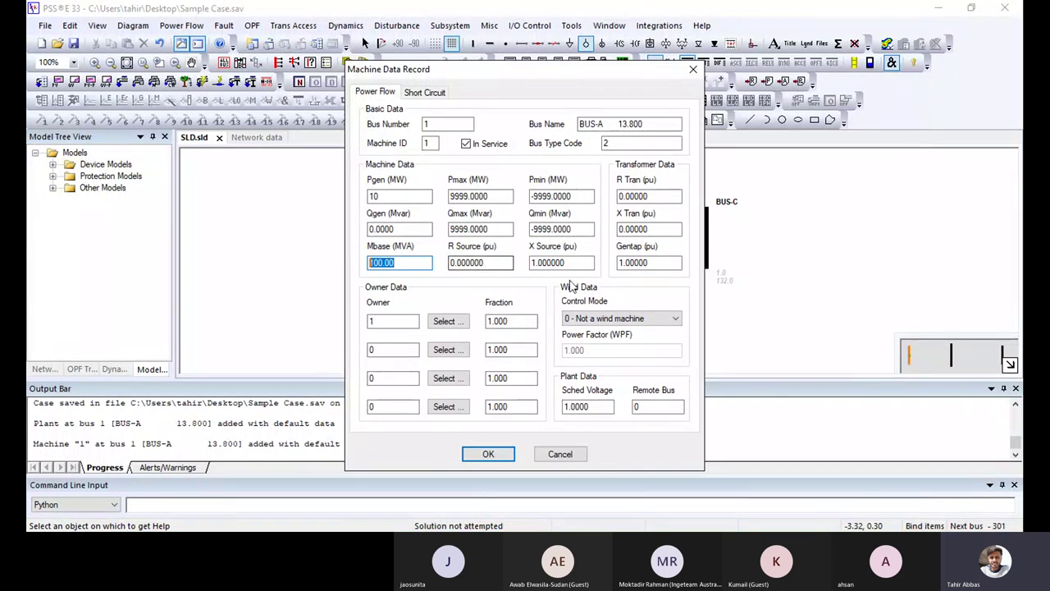
click(480, 196)
text(10)
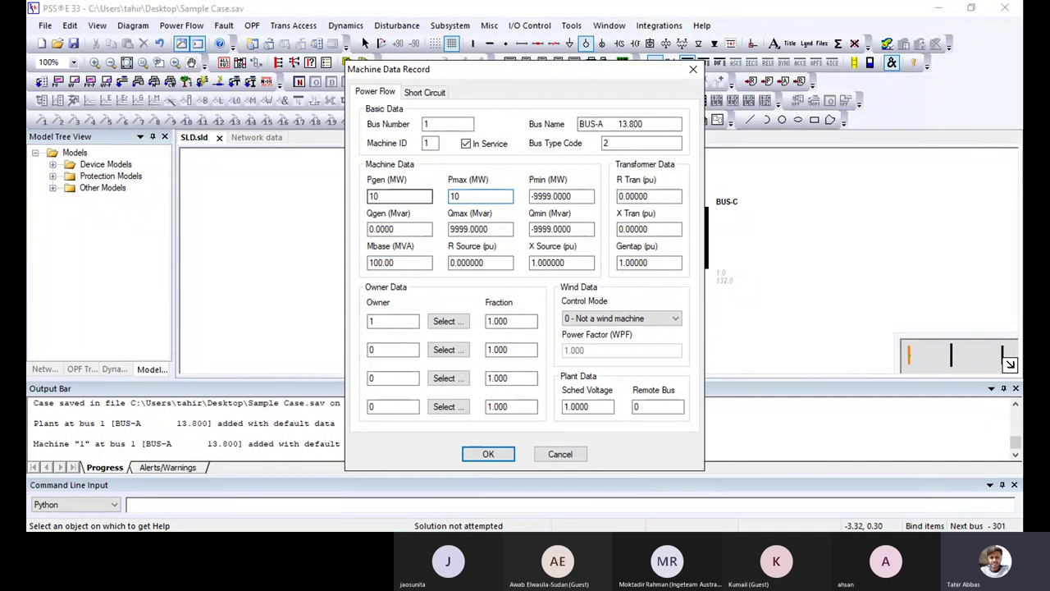
click(545, 196)
text(0)
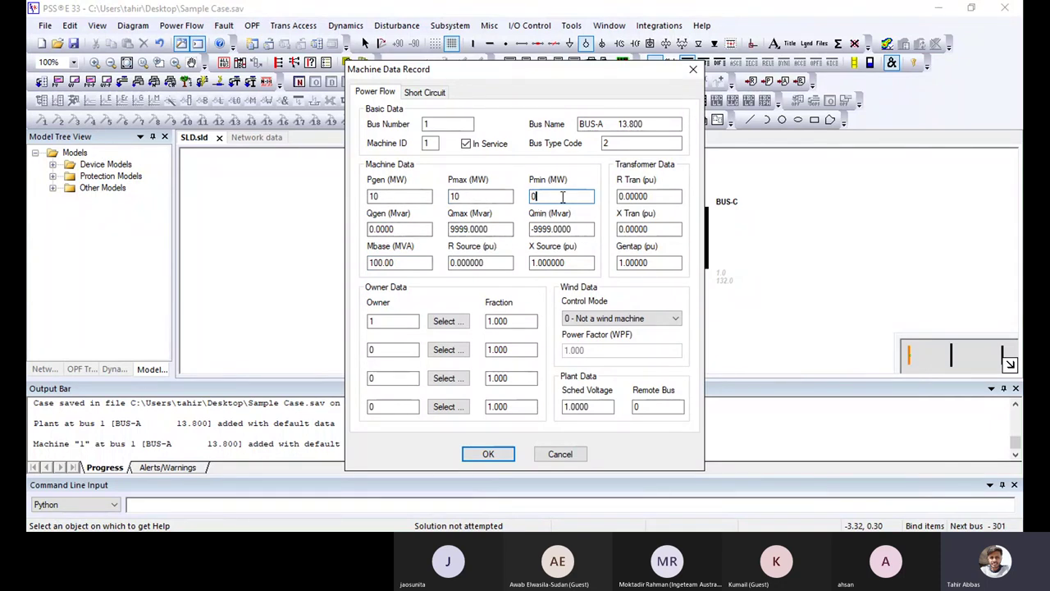
key(BackSpace)
text(3)
- Set the generator's reactive power limits to Qmax 4 Mvar and Qmin -4 Mvar
click(485, 229)
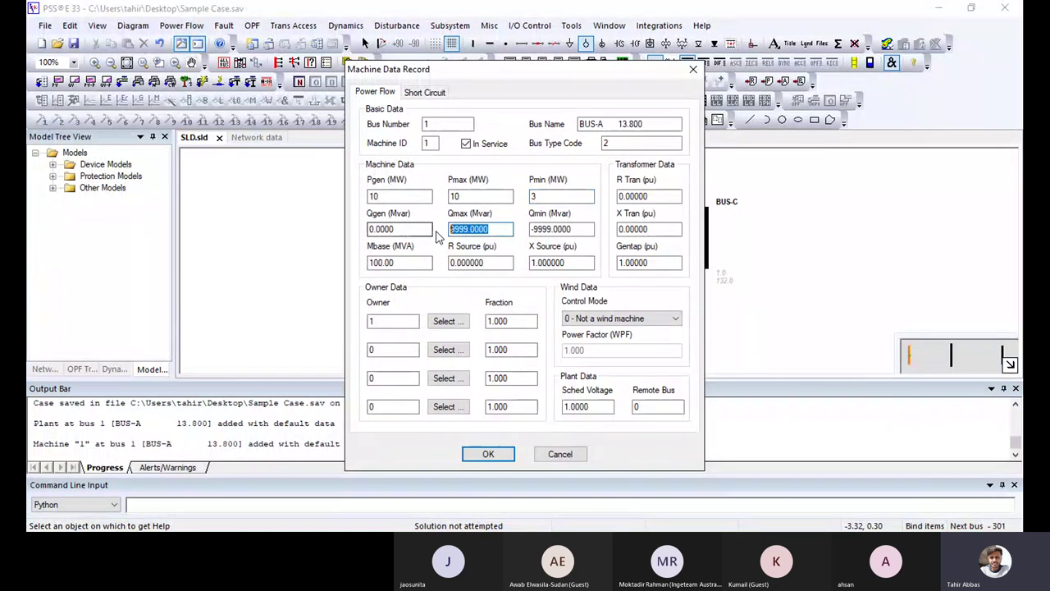
text(4)
key(Tab)
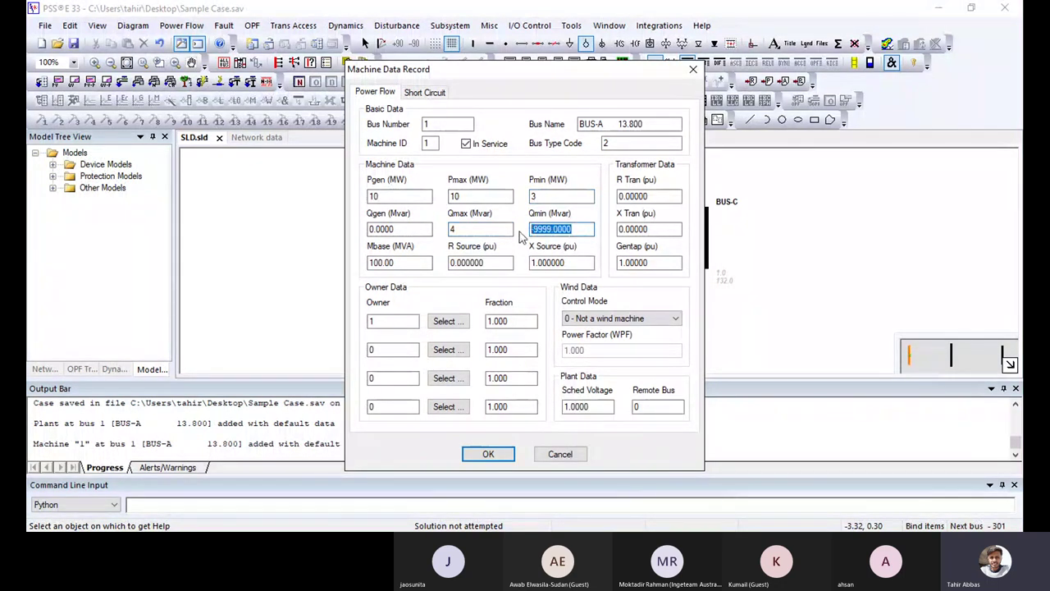
text(-4)
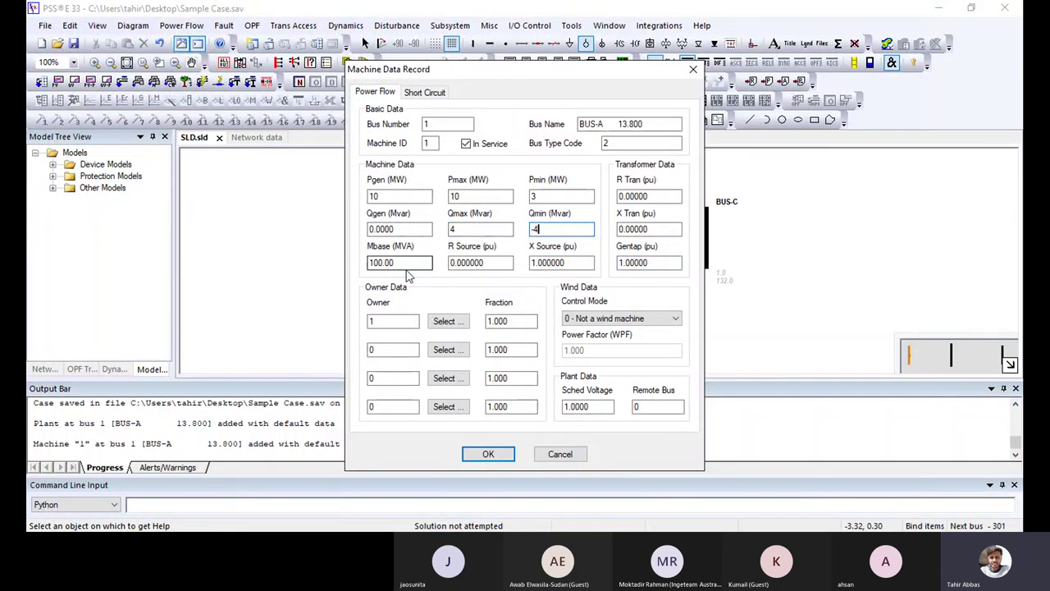
- Set the generator's Mbase to 25 MVA and X Source to 0.001 pu, and accept the machine record
key(Tab)
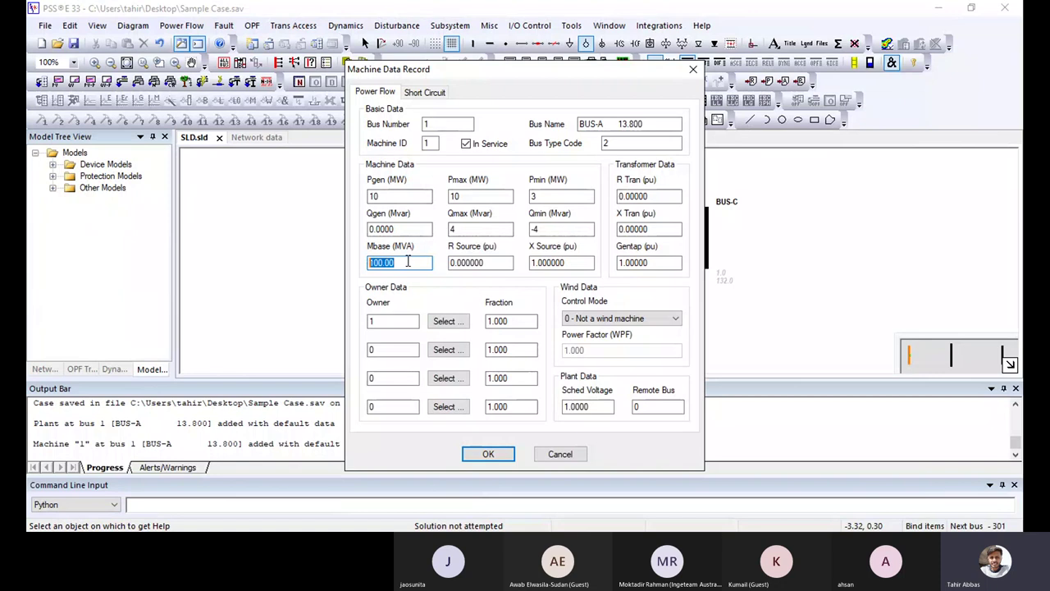
text(25)
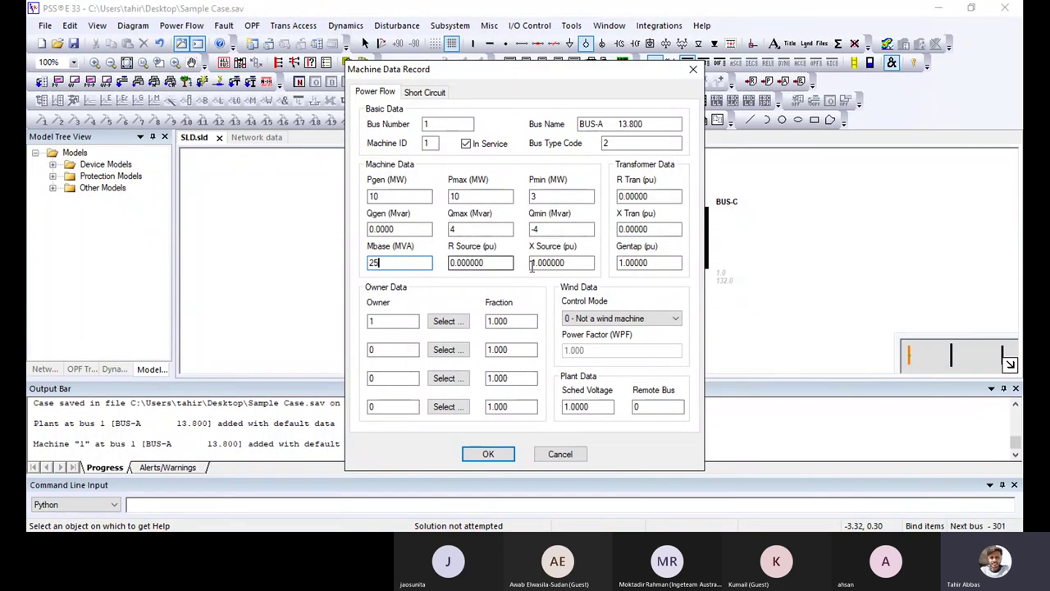
double_click(575, 263)
text(0.)
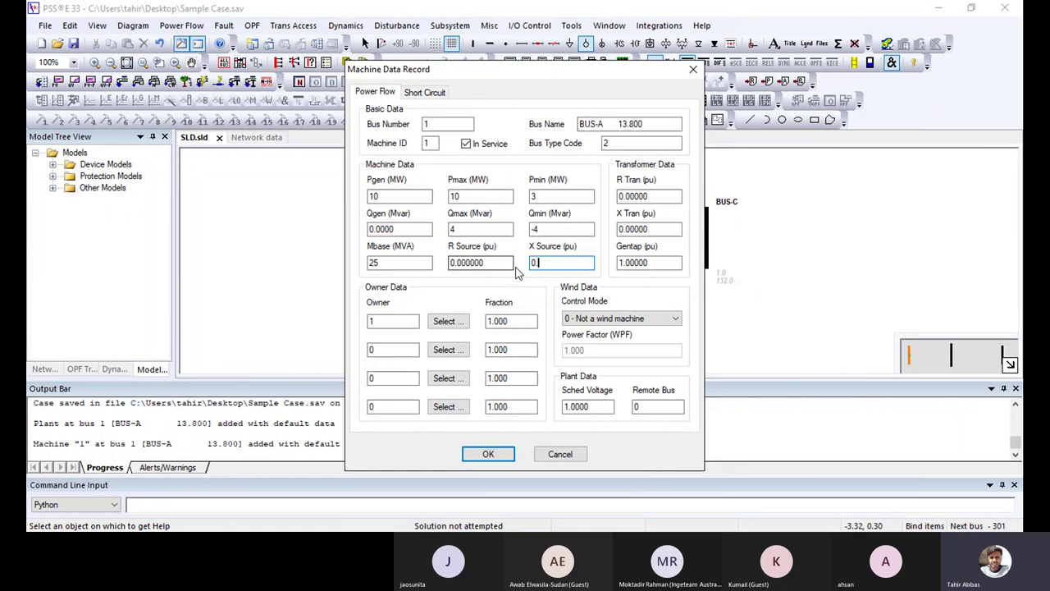
text(001)
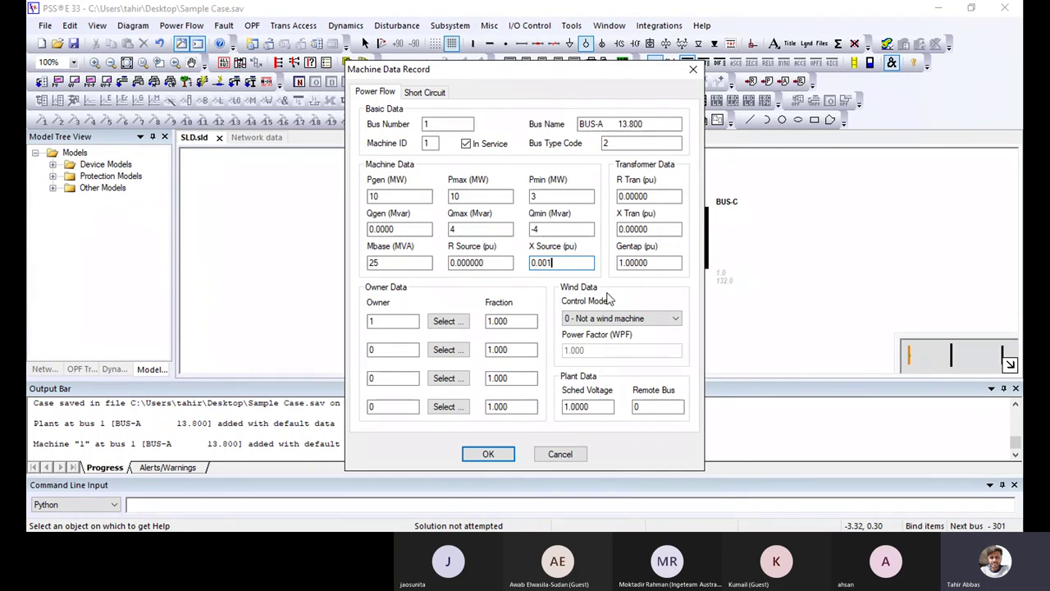
click(490, 456)
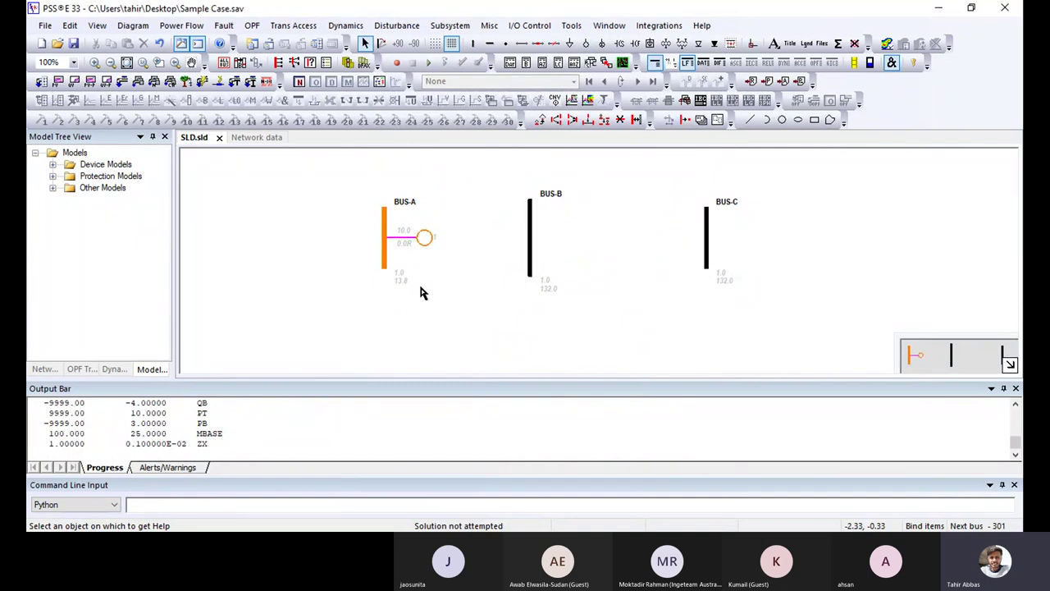
- Move the generator symbol to the left side of BUS-A and check the data record of BUS-A
drag(424, 238, 340, 237)
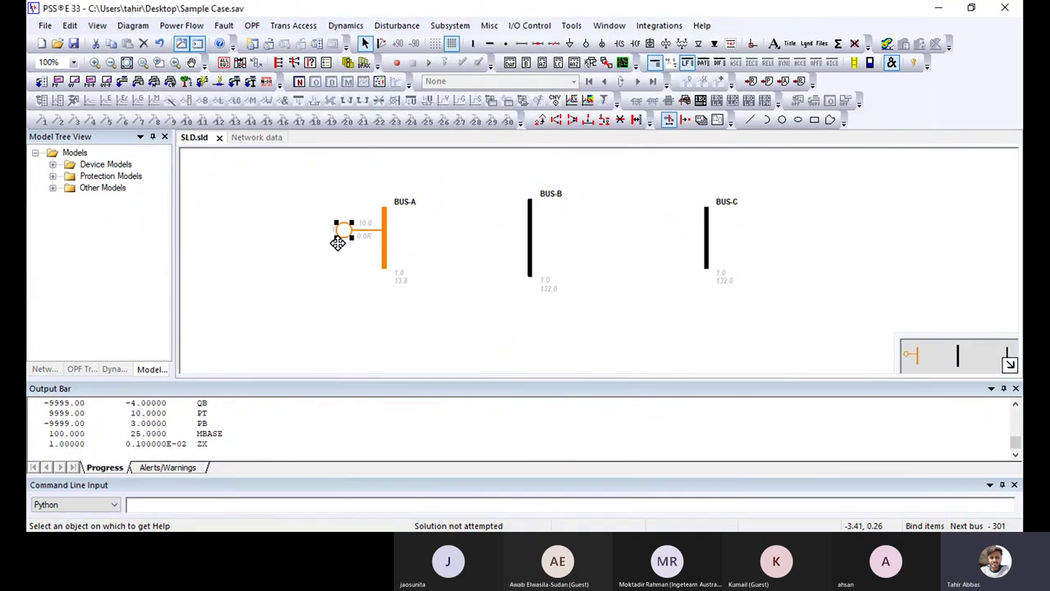
click(384, 217)
double_click(383, 217)
key(Tab)
key(Tab)
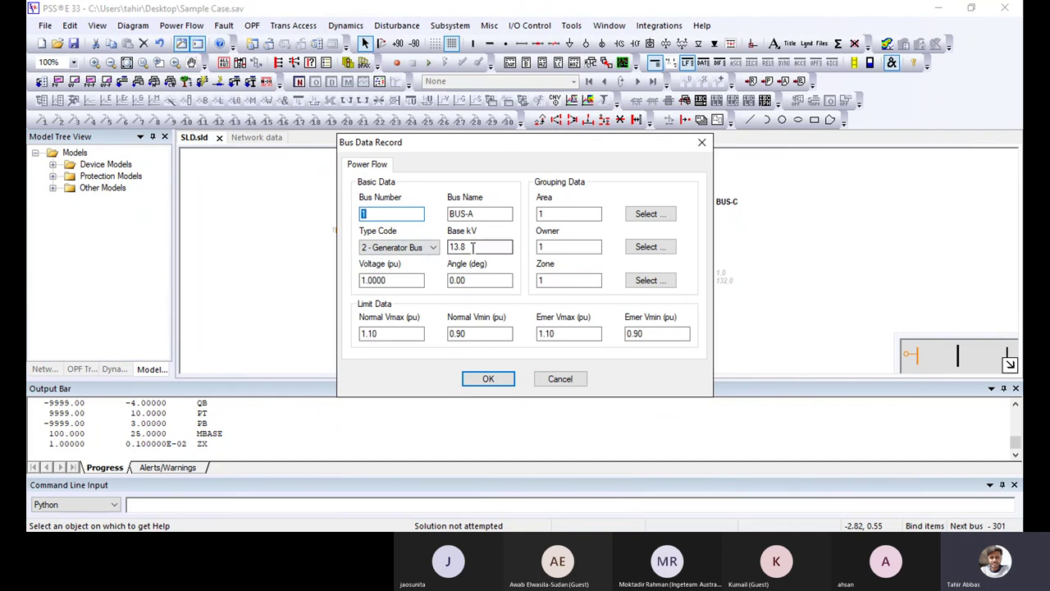
click(488, 378)
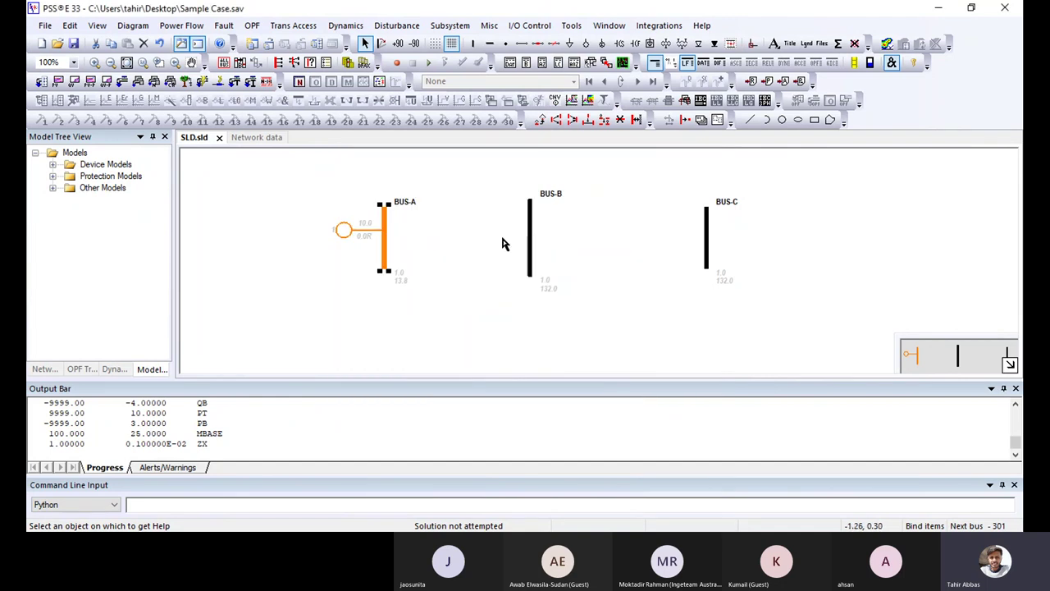
- Review the voltage level thresholds in the system level diagram defaults and accept them
click(133, 26)
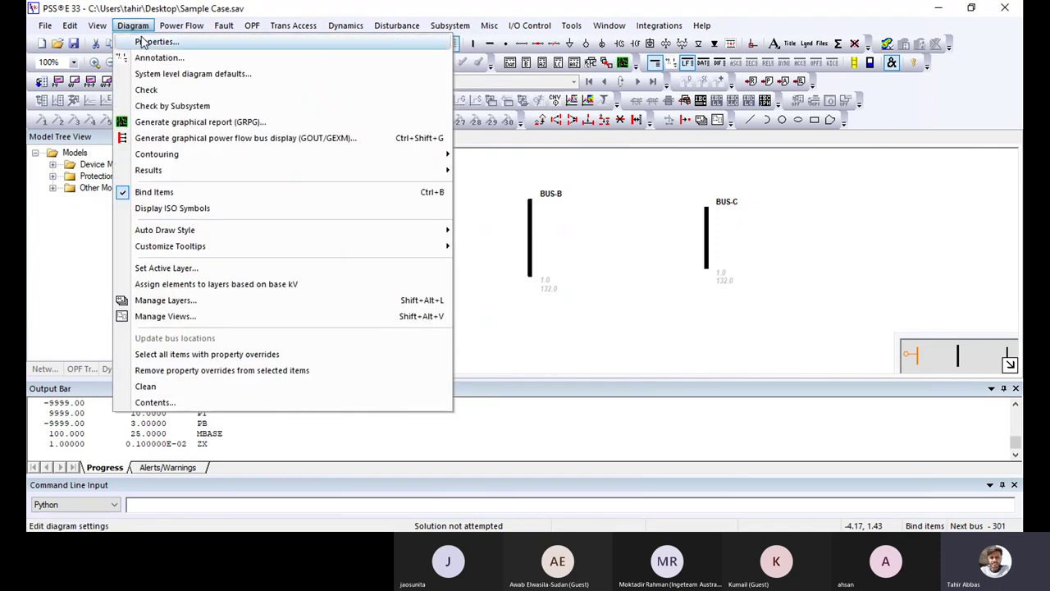
click(161, 74)
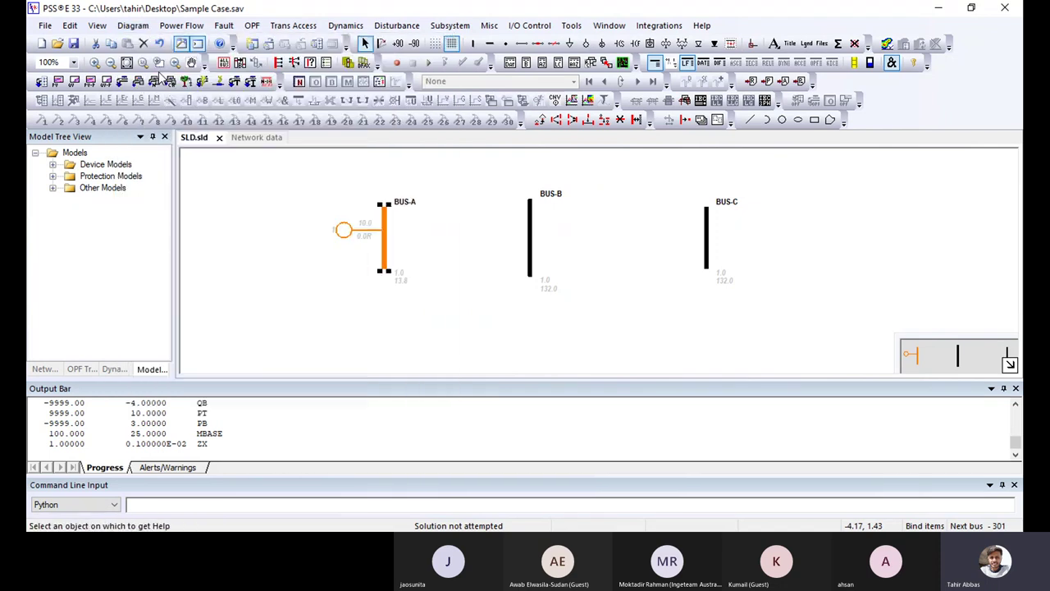
double_click(273, 198)
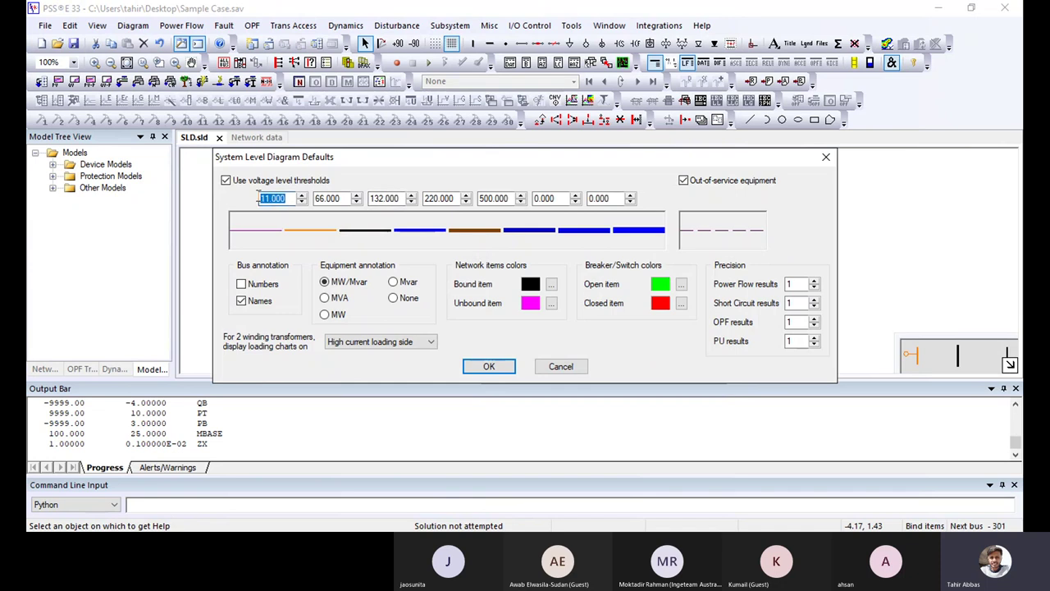
double_click(314, 199)
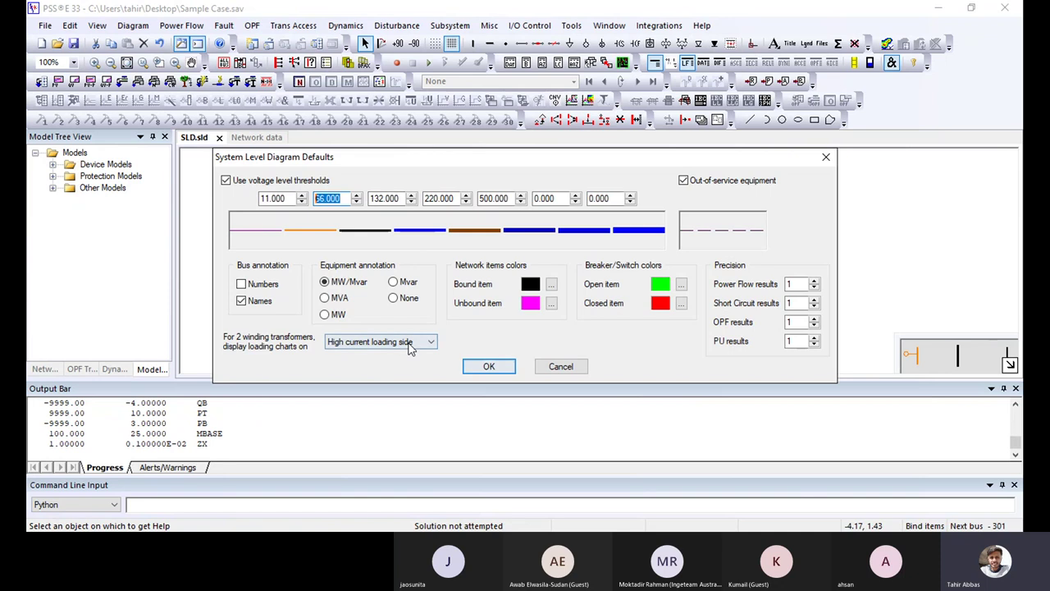
click(485, 369)
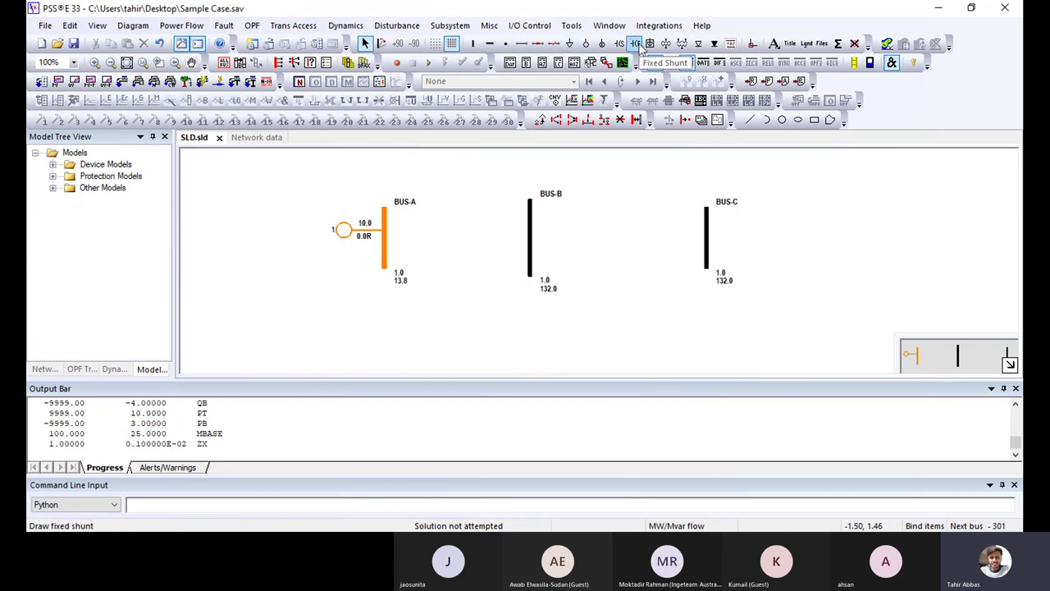
- Connect a two-winding transformer from BUS-A to BUS-B
click(665, 44)
click(385, 230)
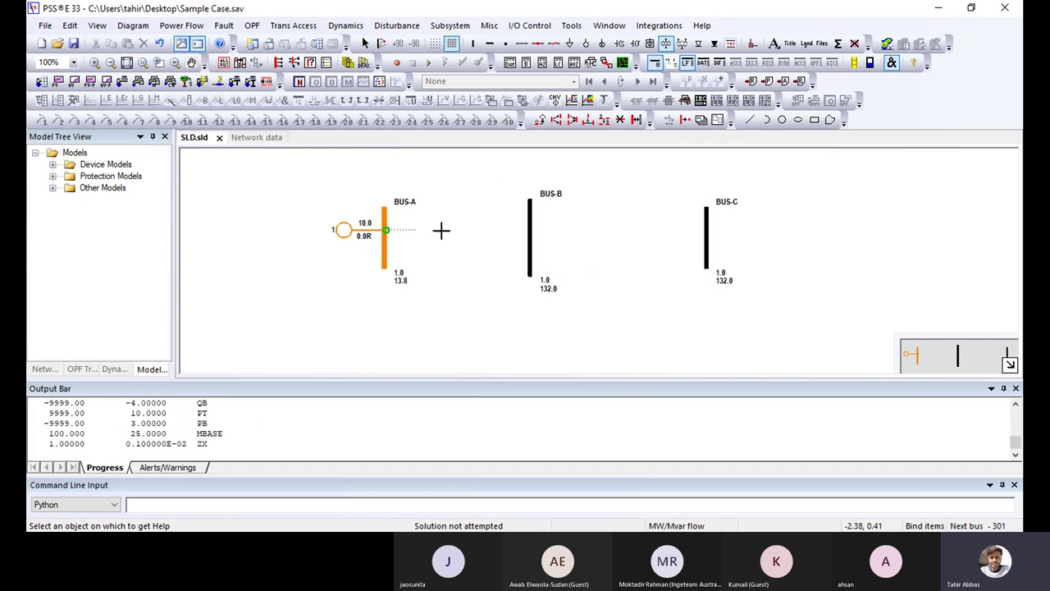
click(528, 231)
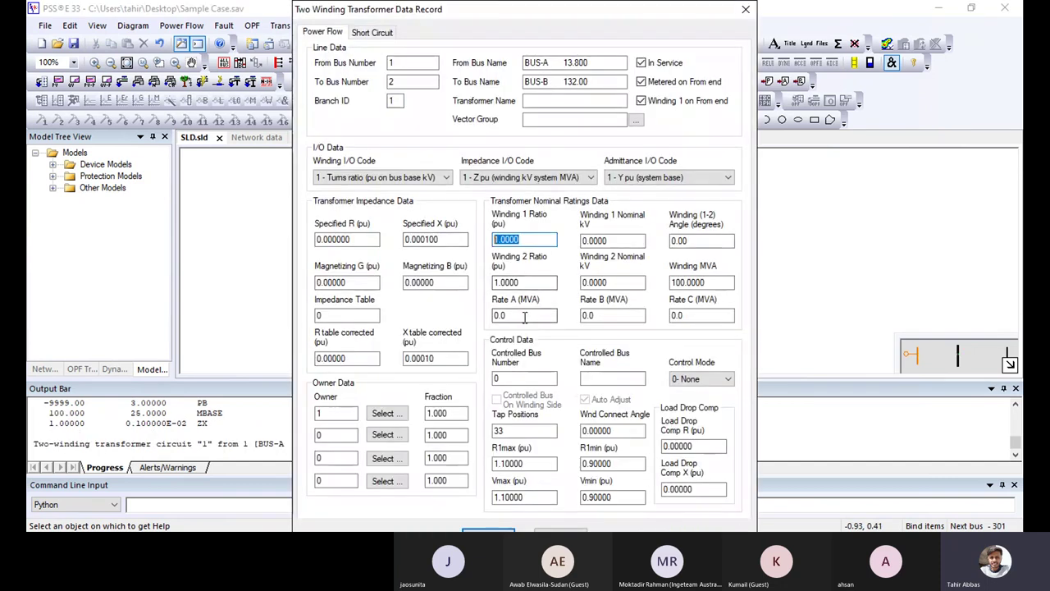
- Set the transformer's Rate A to 13 MVA and Specified X to 1 pu, and accept its record
click(525, 317)
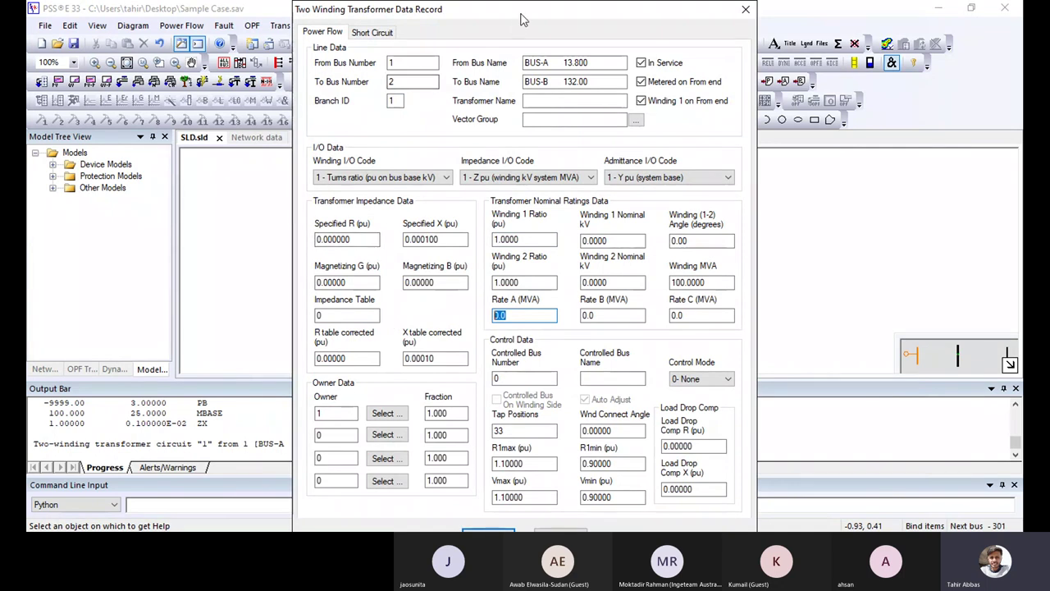
drag(523, 20, 515, 131)
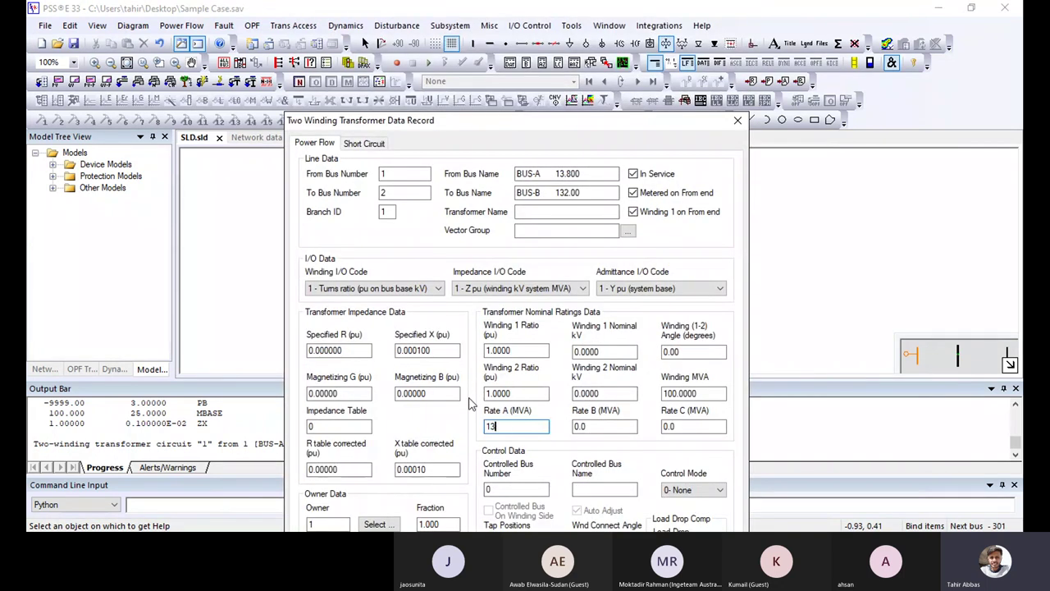
text(13)
double_click(447, 351)
text(1)
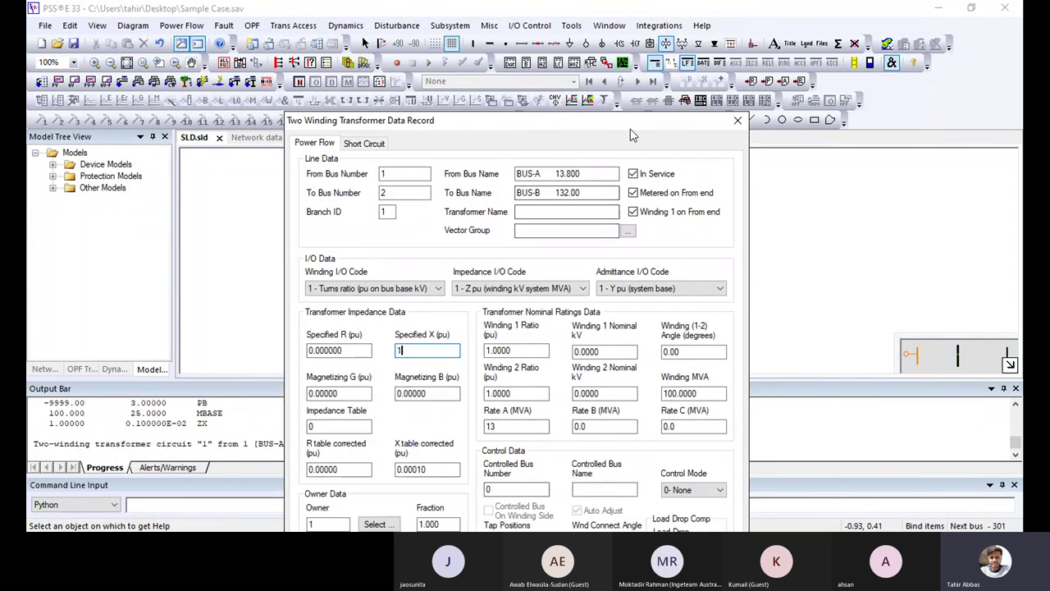
drag(632, 132, 667, 20)
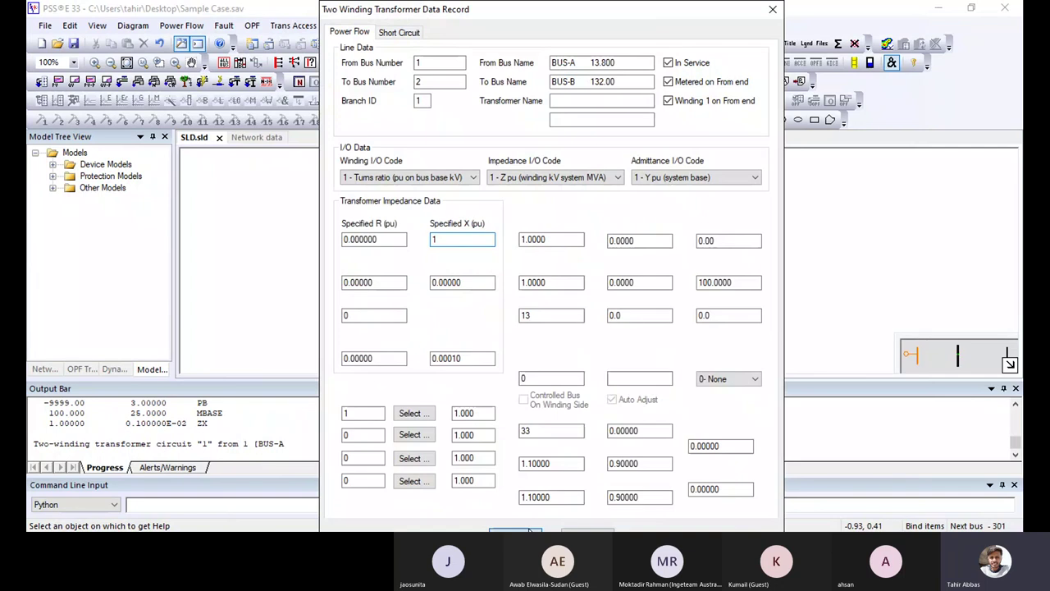
click(516, 529)
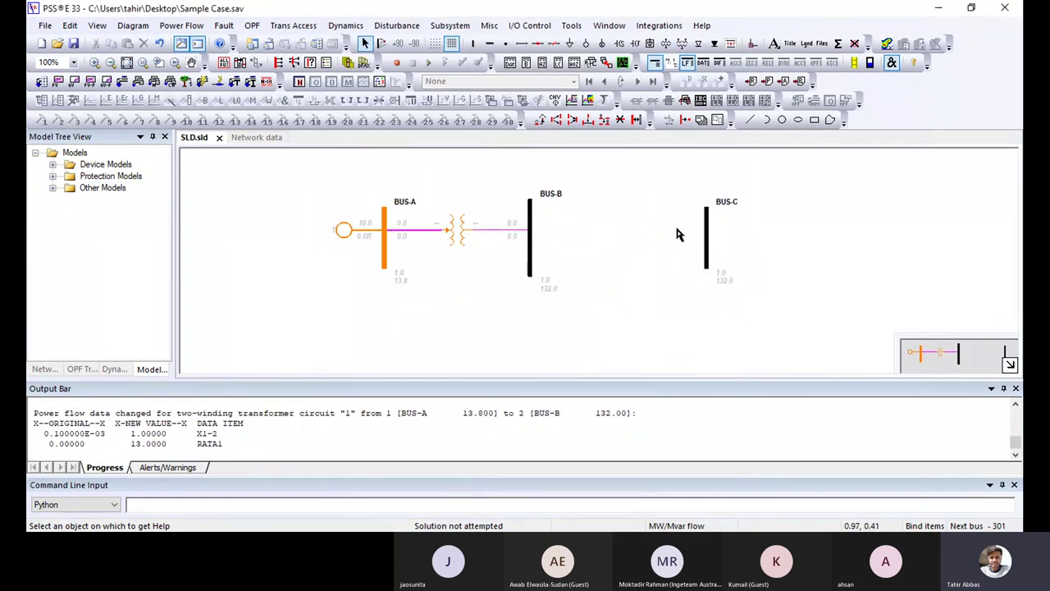
- Lengthen BUS-C slightly at both ends to match BUS-B
click(707, 220)
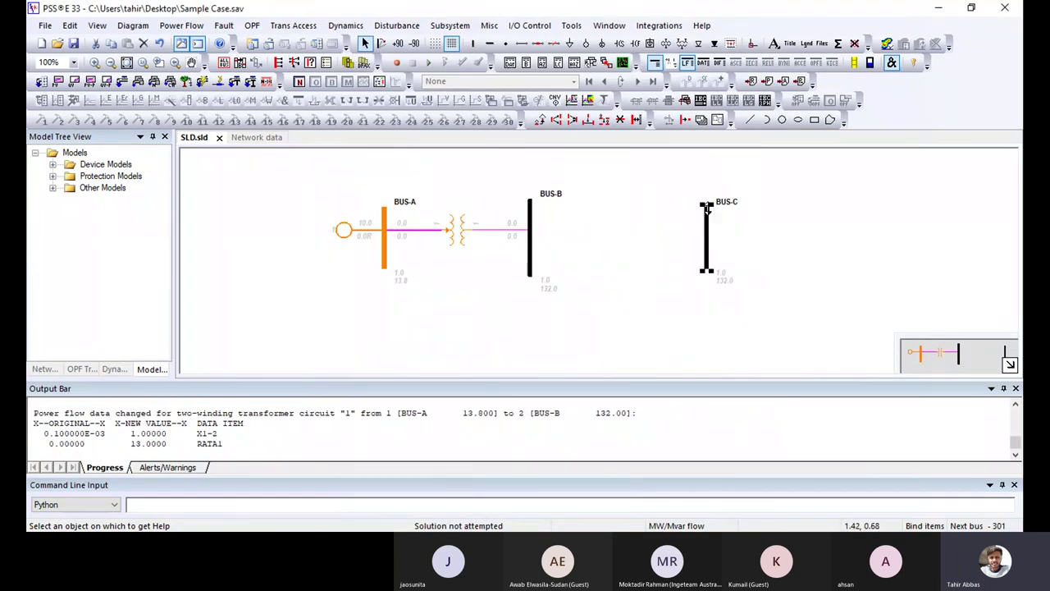
mouse_move(704, 203)
mouse_down()
mouse_move(705, 187)
mouse_move(703, 199)
mouse_up()
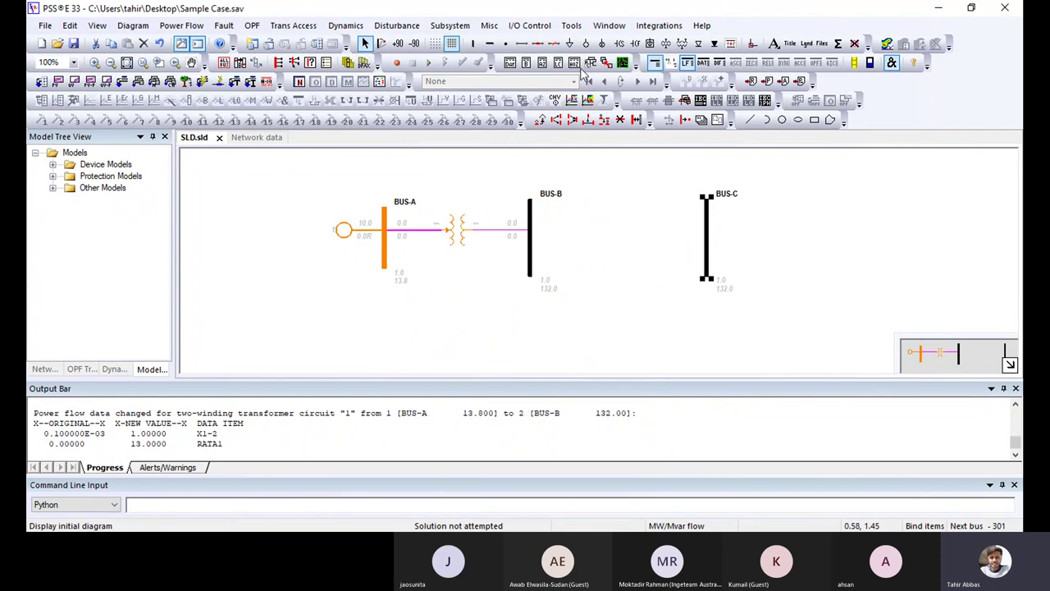
- Connect a branch from BUS-B to BUS-C
click(522, 43)
click(529, 222)
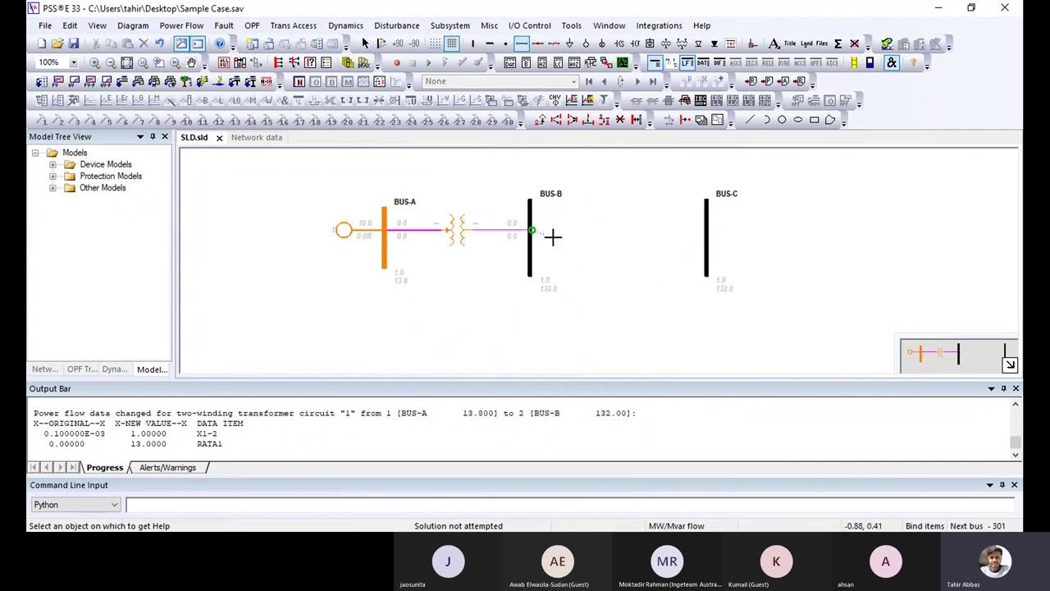
click(707, 237)
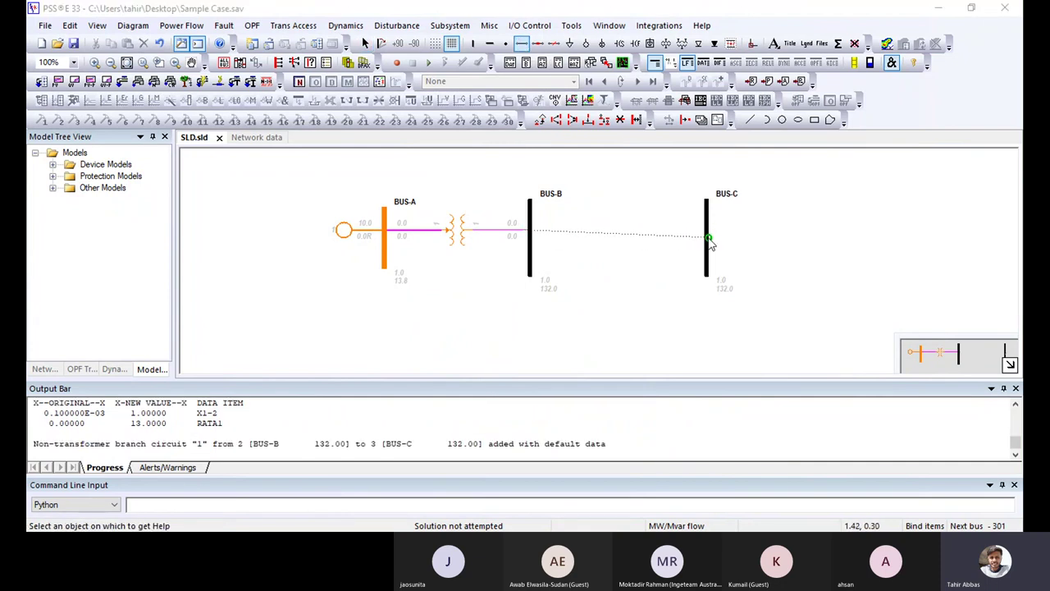
- Go through the impedance, charging, rating, shunt and length fields in the BUS-B to BUS-C branch record
double_click(366, 265)
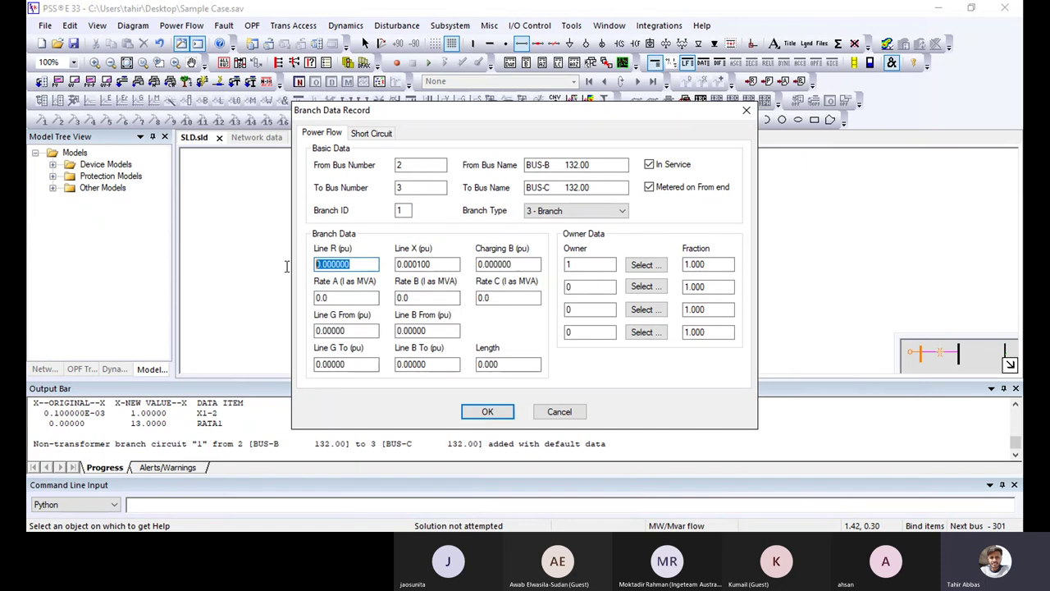
double_click(450, 264)
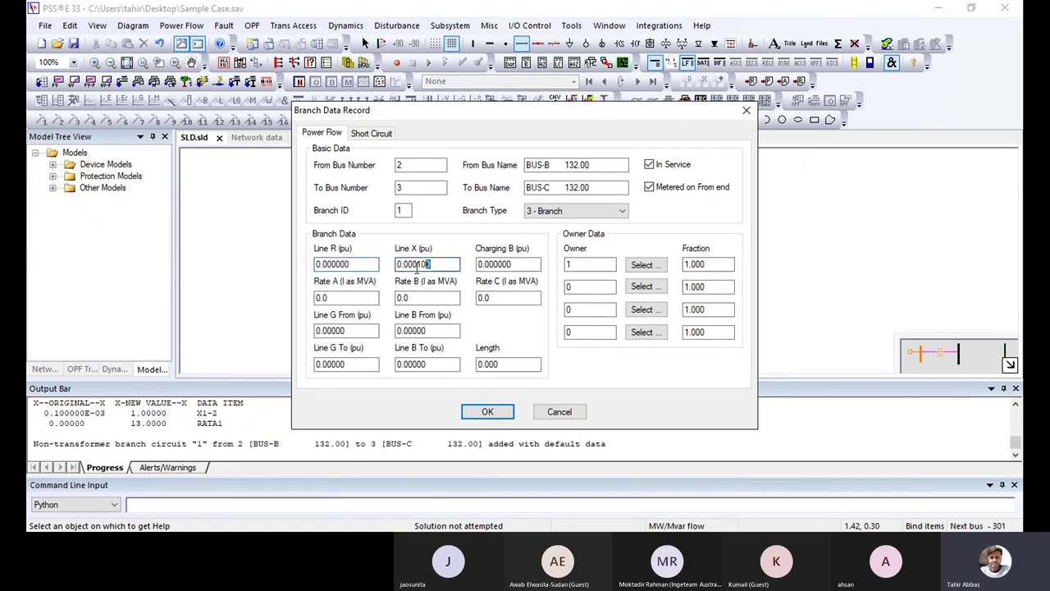
double_click(499, 264)
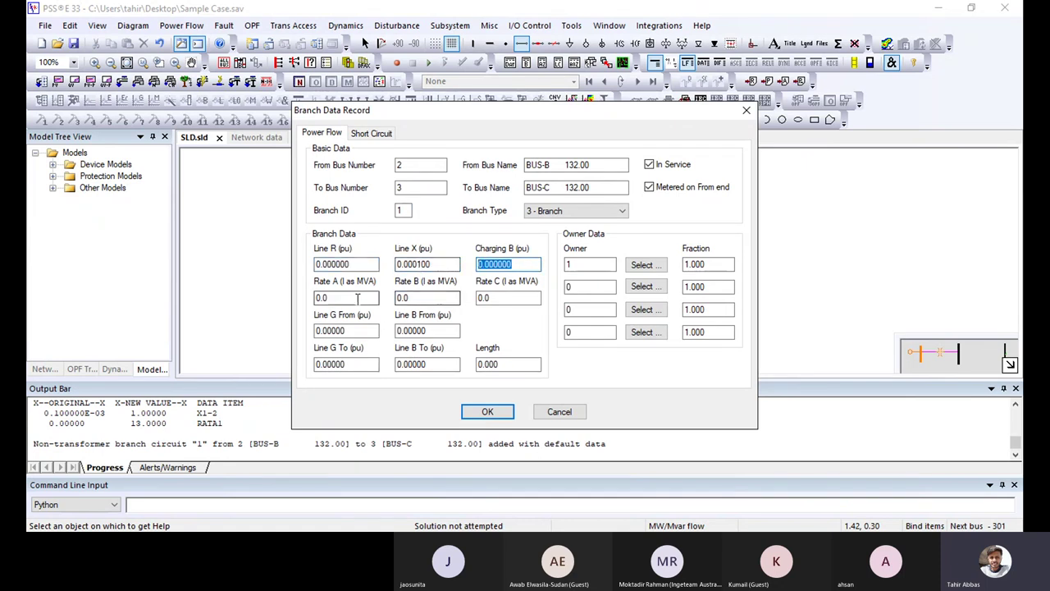
double_click(315, 298)
double_click(403, 298)
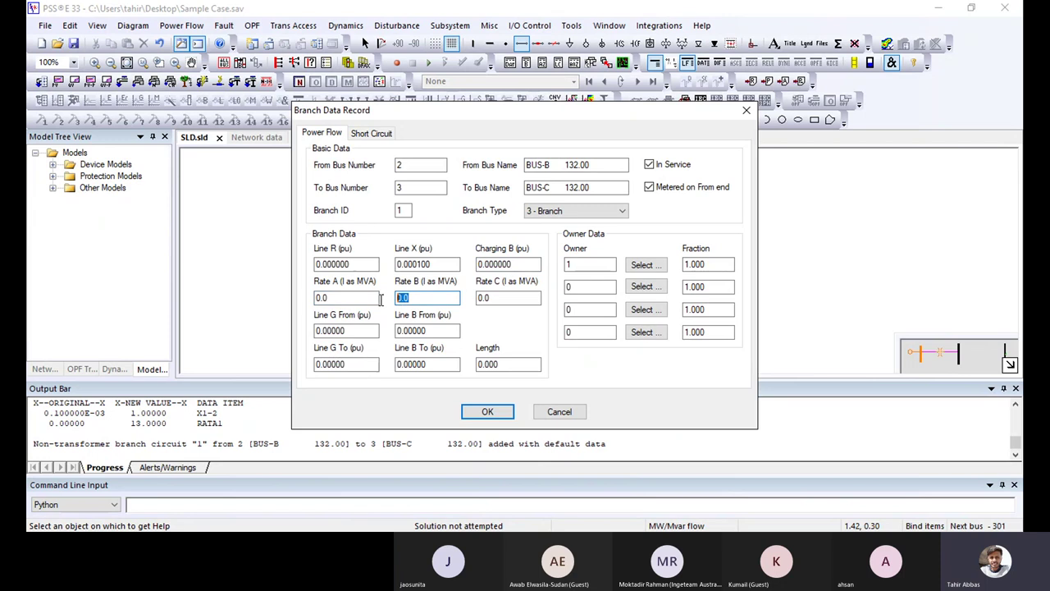
double_click(420, 330)
double_click(501, 365)
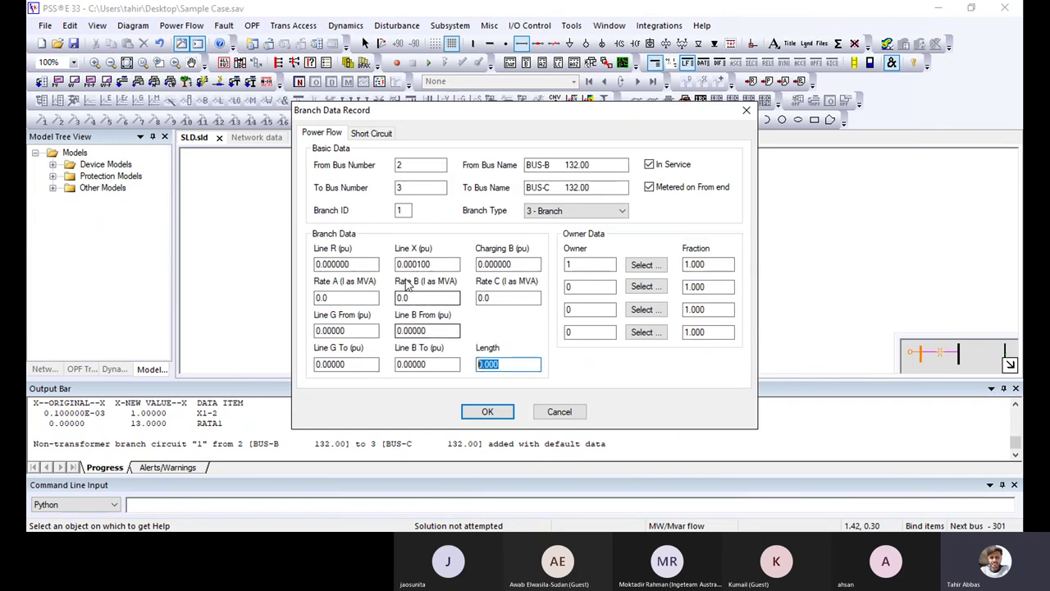
key(Tab)
- Set the branch's Rate A to 112 MVA and its length to 5, and accept the branch record
double_click(319, 299)
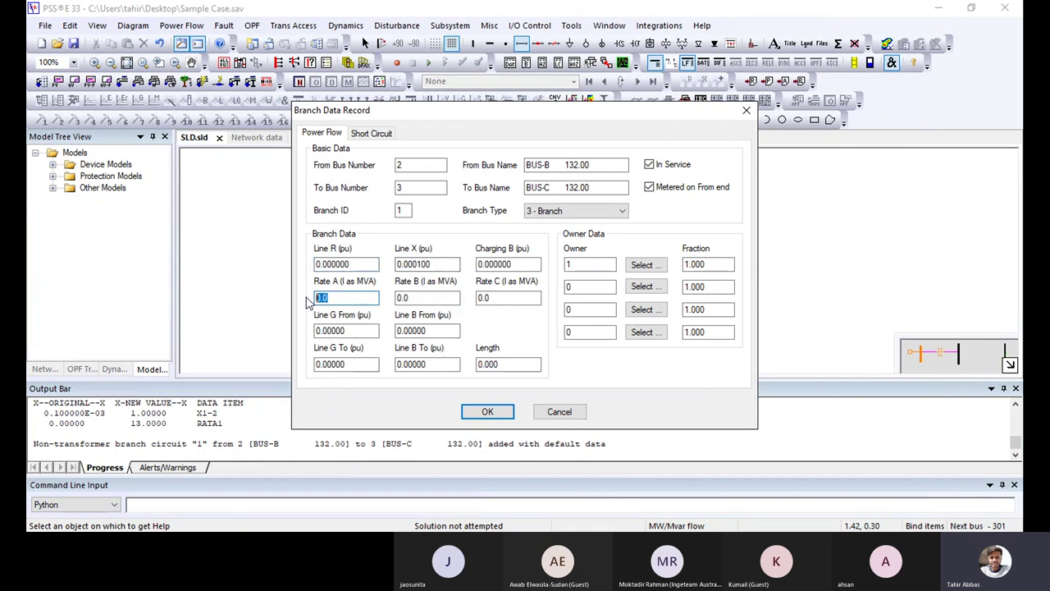
text(112)
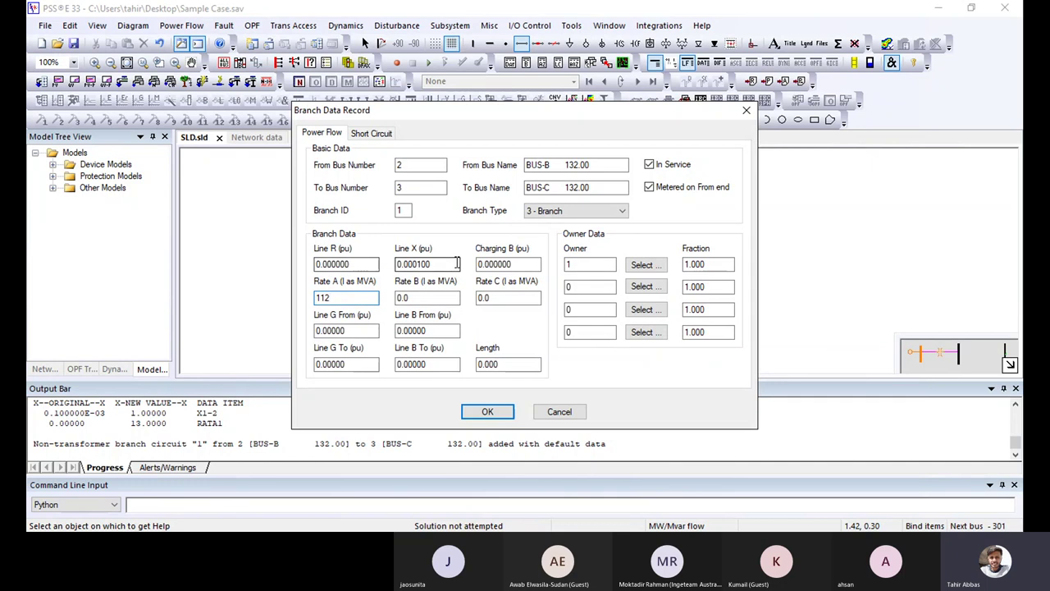
double_click(443, 264)
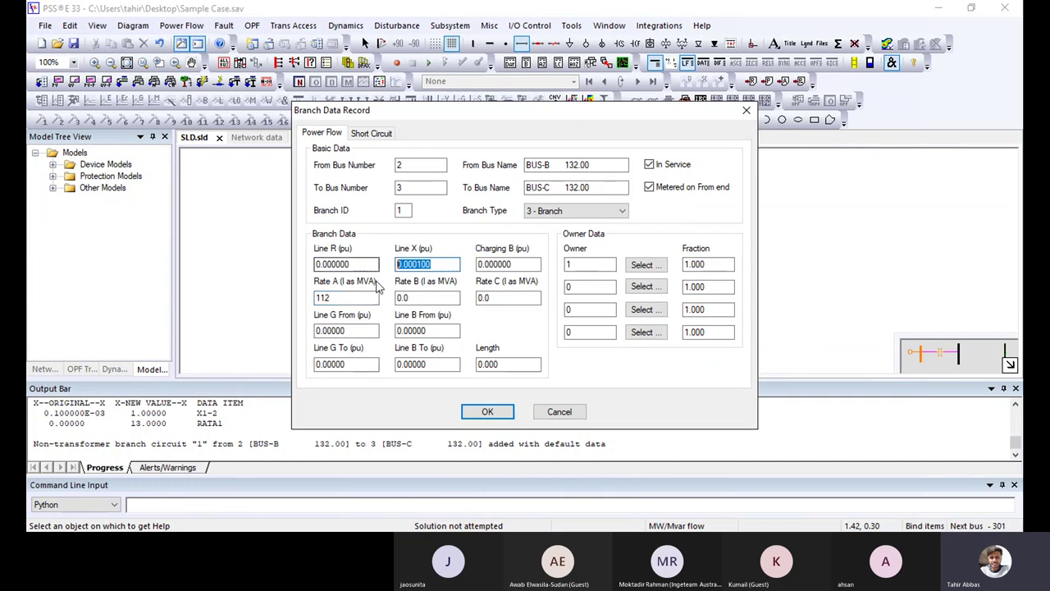
double_click(504, 367)
text(5)
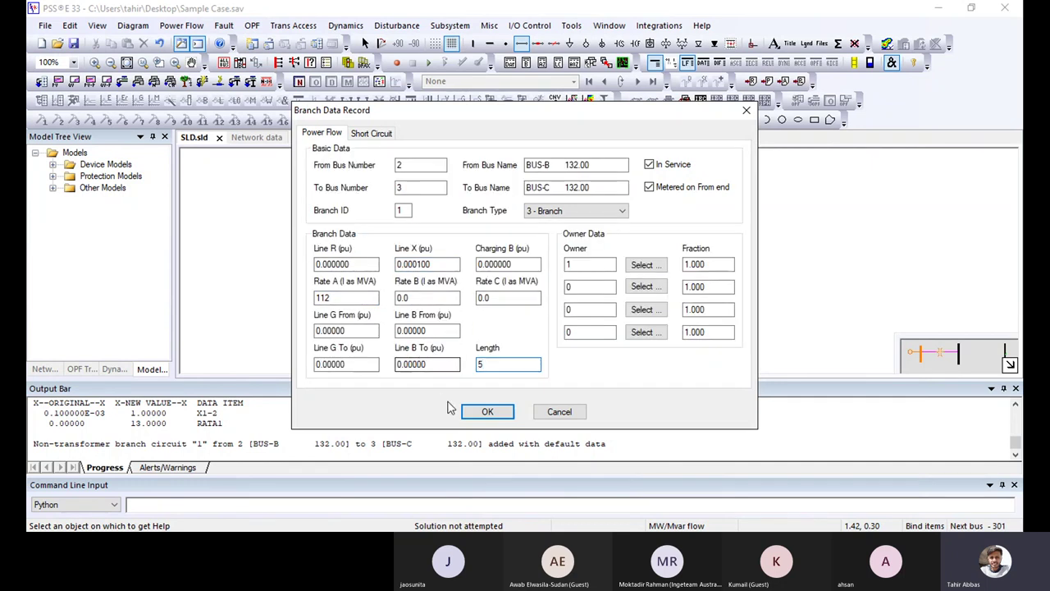
click(486, 412)
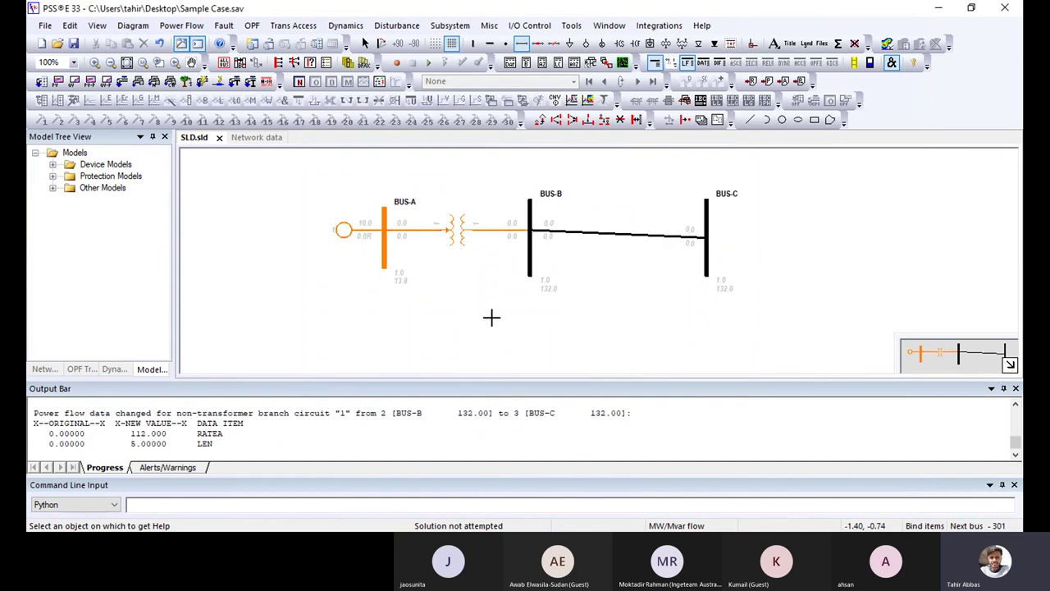
- Shift BUS-C up slightly so the branch line runs horizontally, and attach a load to BUS-C
key(Escape)
drag(710, 215, 707, 207)
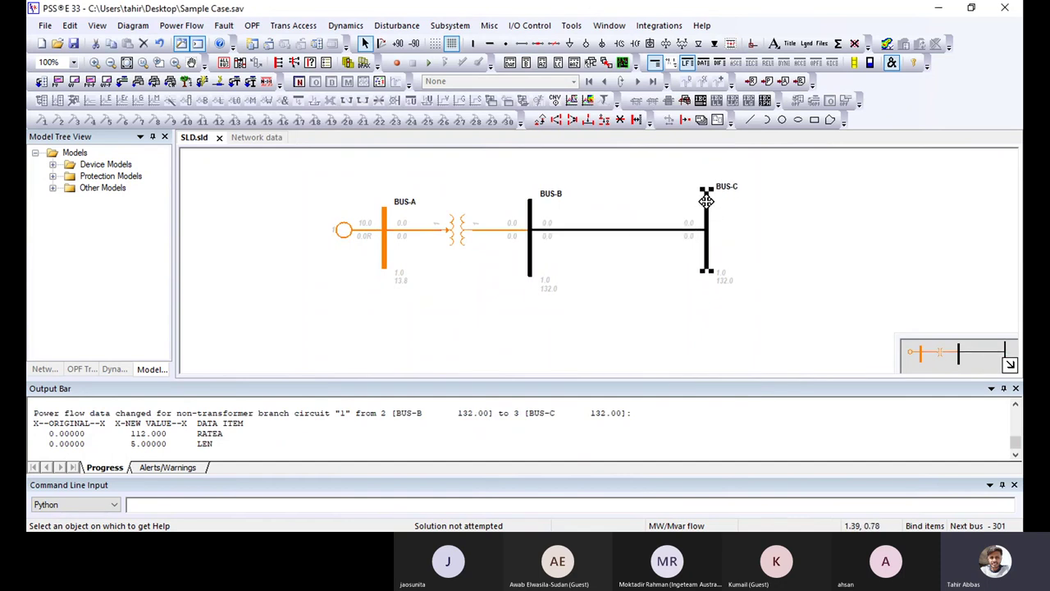
click(569, 43)
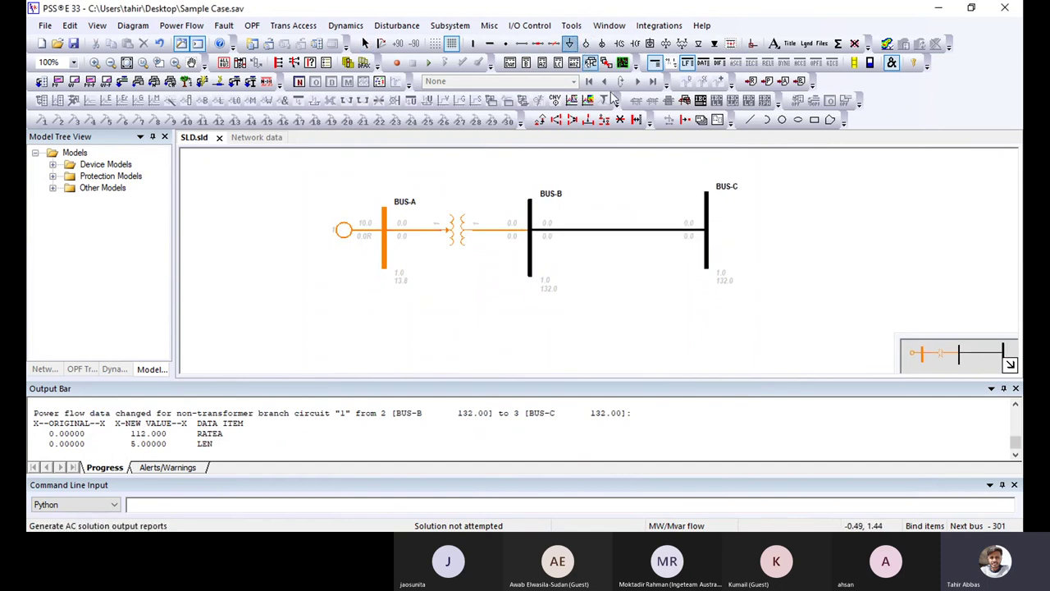
click(708, 233)
- Set the BUS-C load's Pload to 7 MW and Qload to 3 Mvar, and accept the load record
click(463, 232)
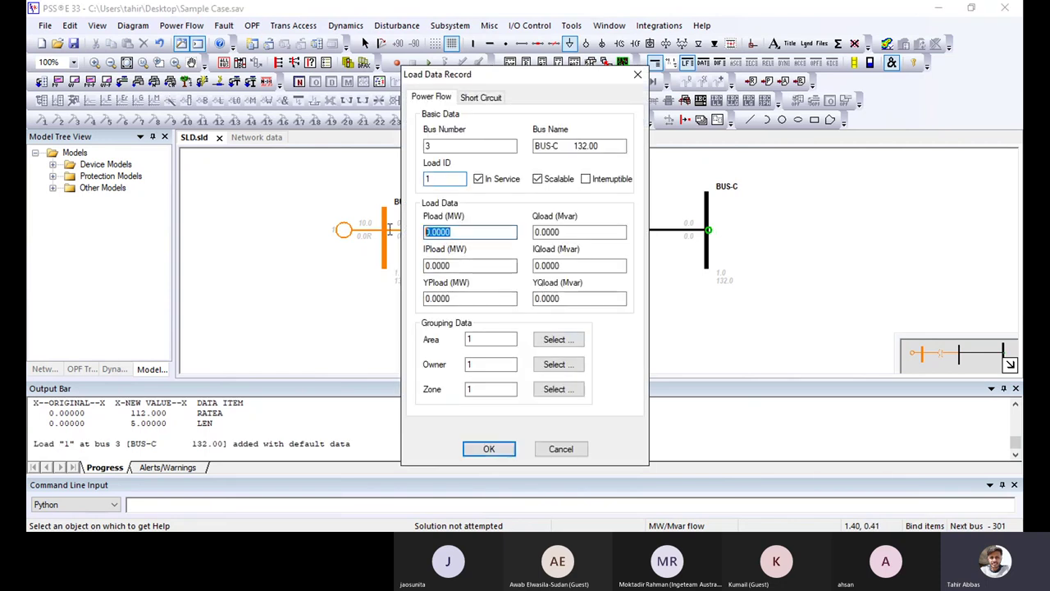
text(7)
key(Tab)
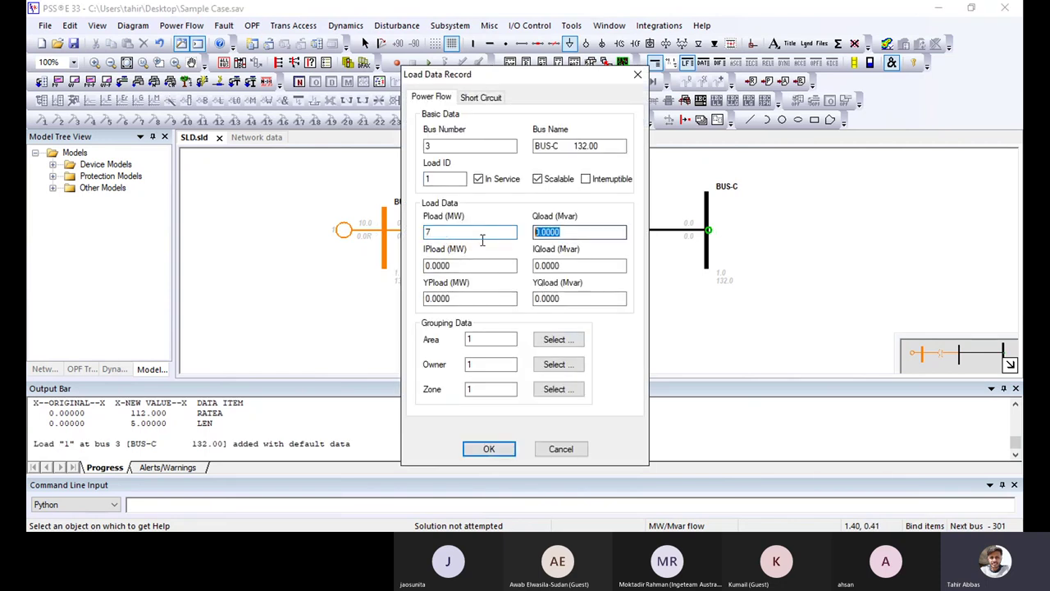
text(3)
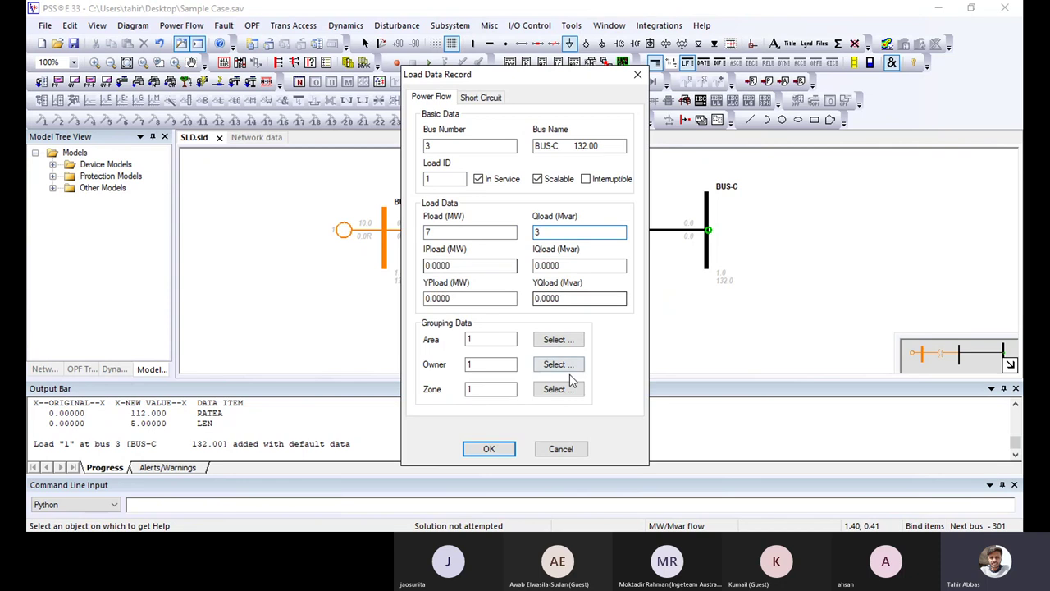
click(489, 449)
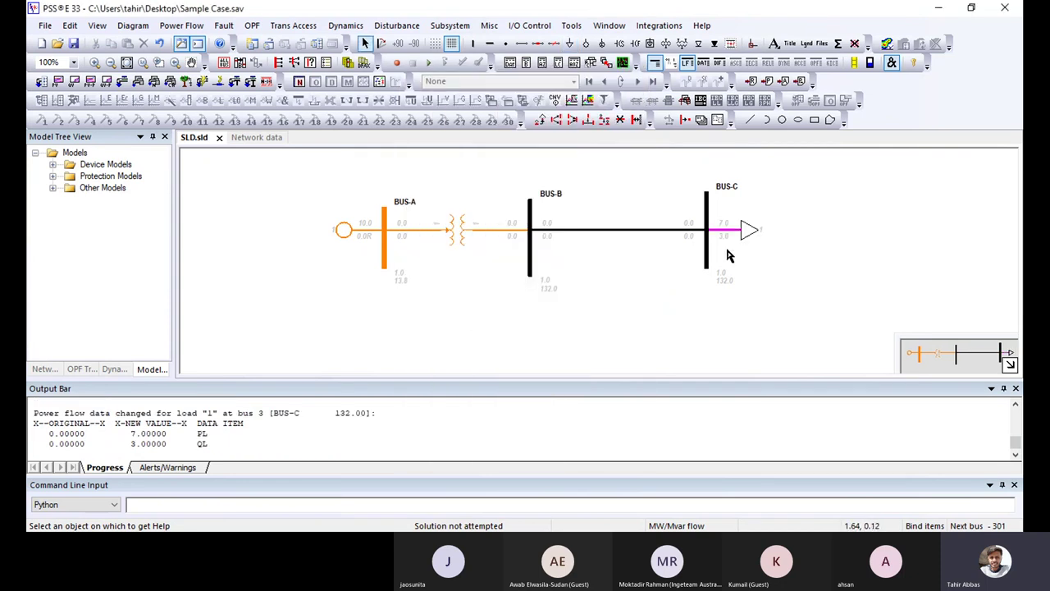
click(747, 232)
click(599, 326)
- Show the network data and save the case data to the existing Sample Case.sav file
click(257, 138)
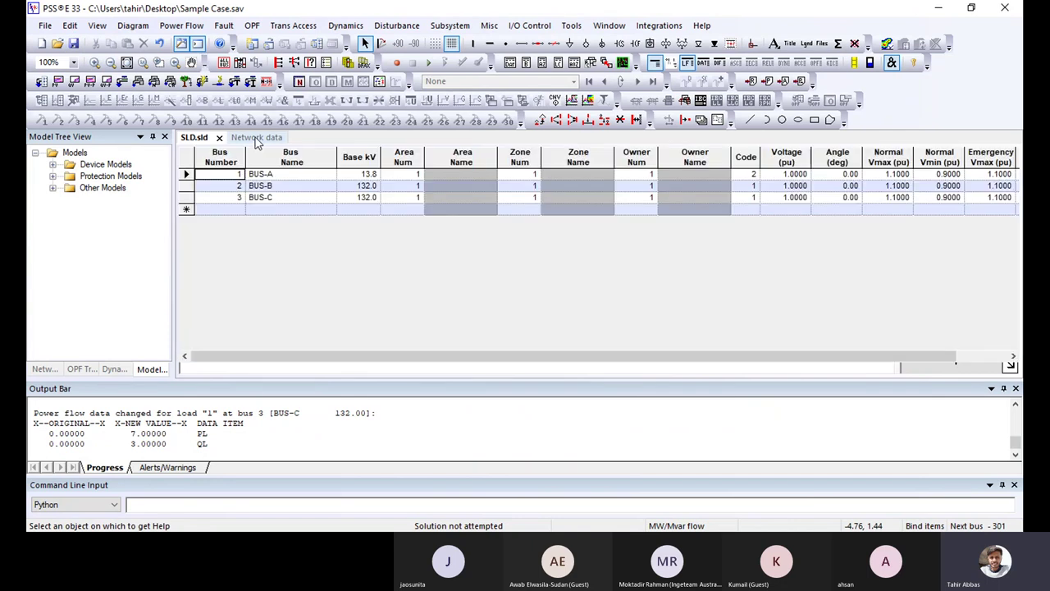
click(73, 43)
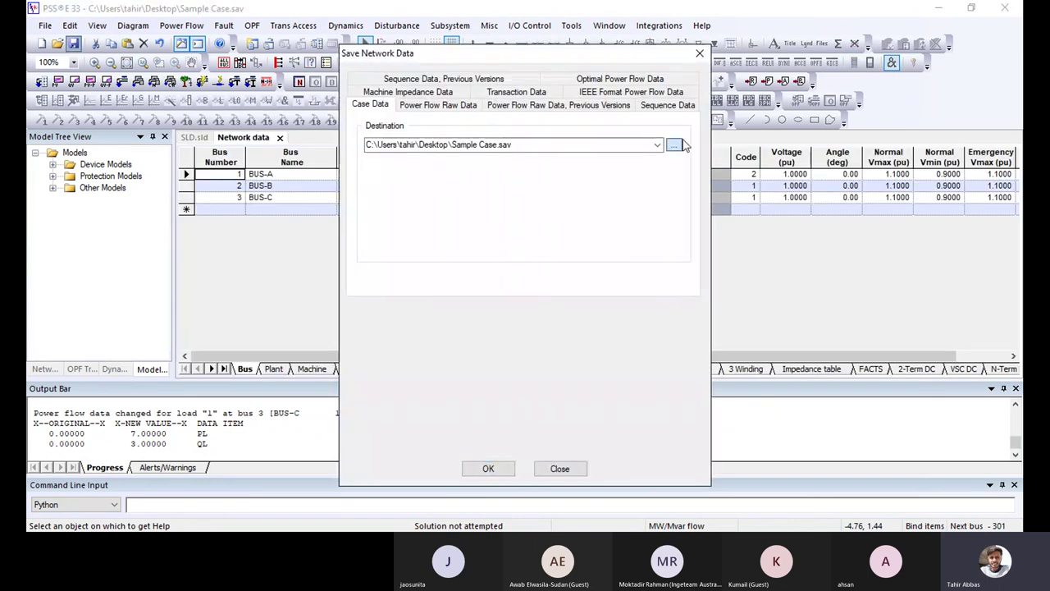
click(483, 467)
key(Return)
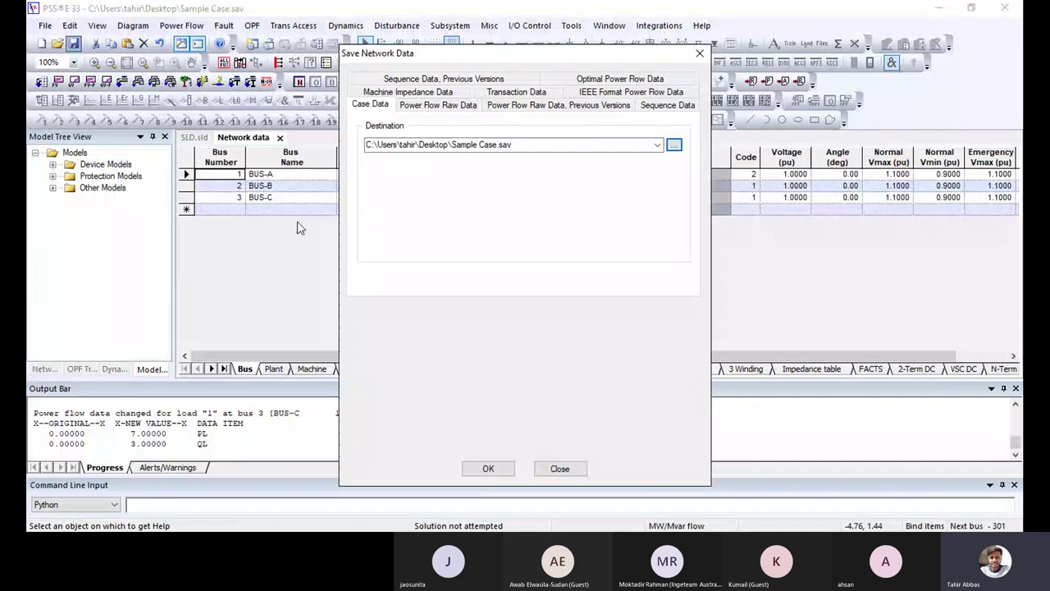
click(489, 469)
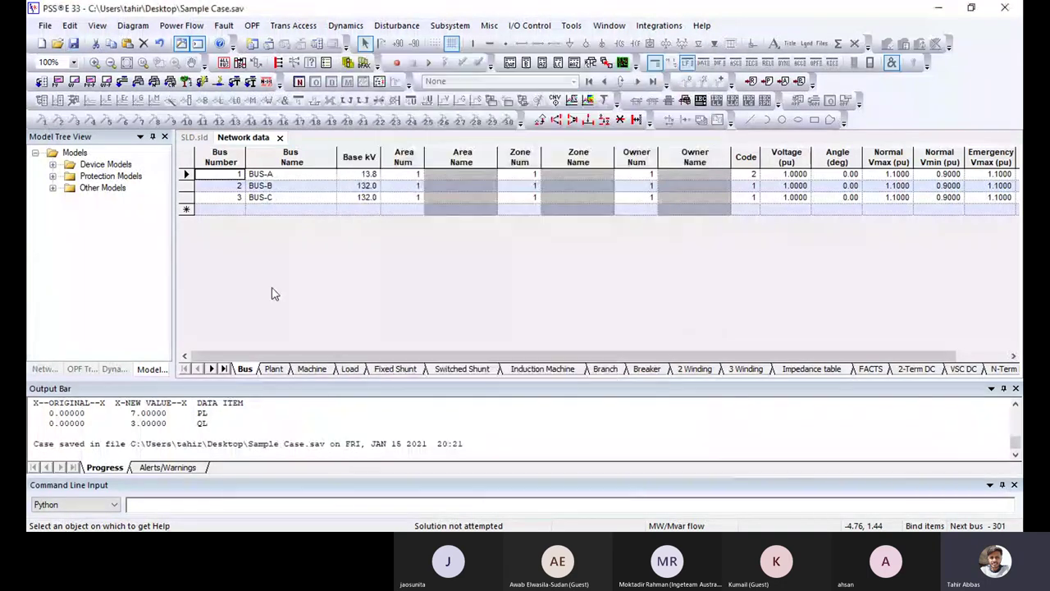
- Try to solve the load flow with fixed slope decoupled Newton-Raphson and flat start
click(181, 26)
mouse_move(189, 42)
click(430, 60)
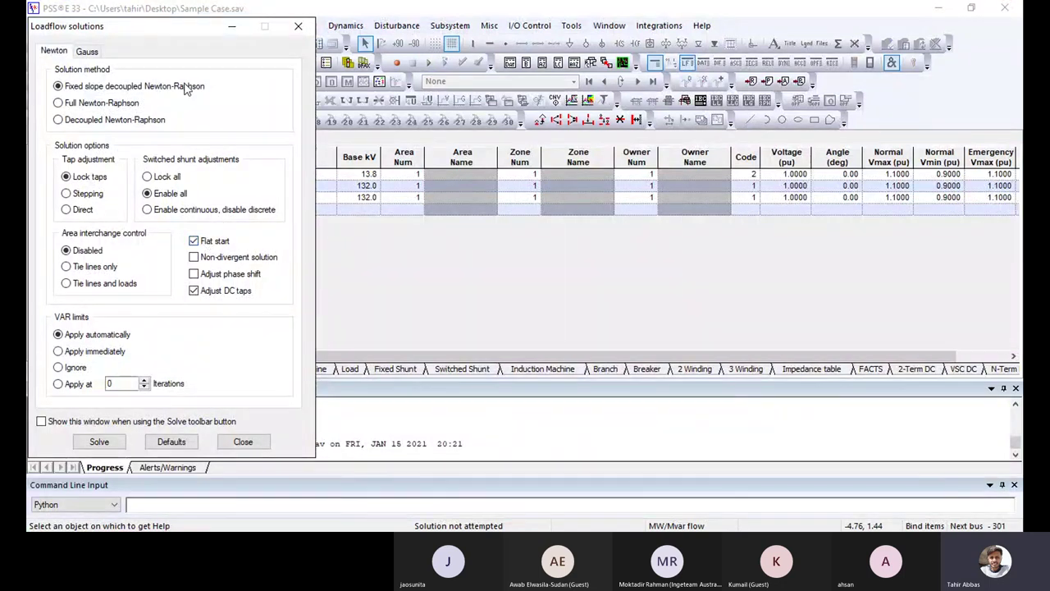
drag(175, 30, 176, 14)
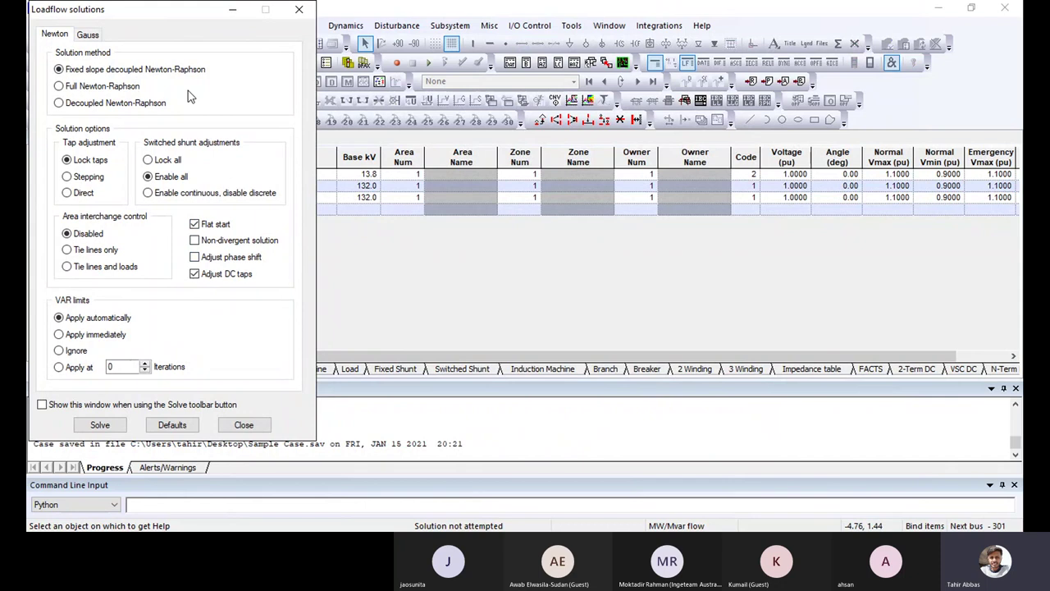
drag(188, 15, 281, 15)
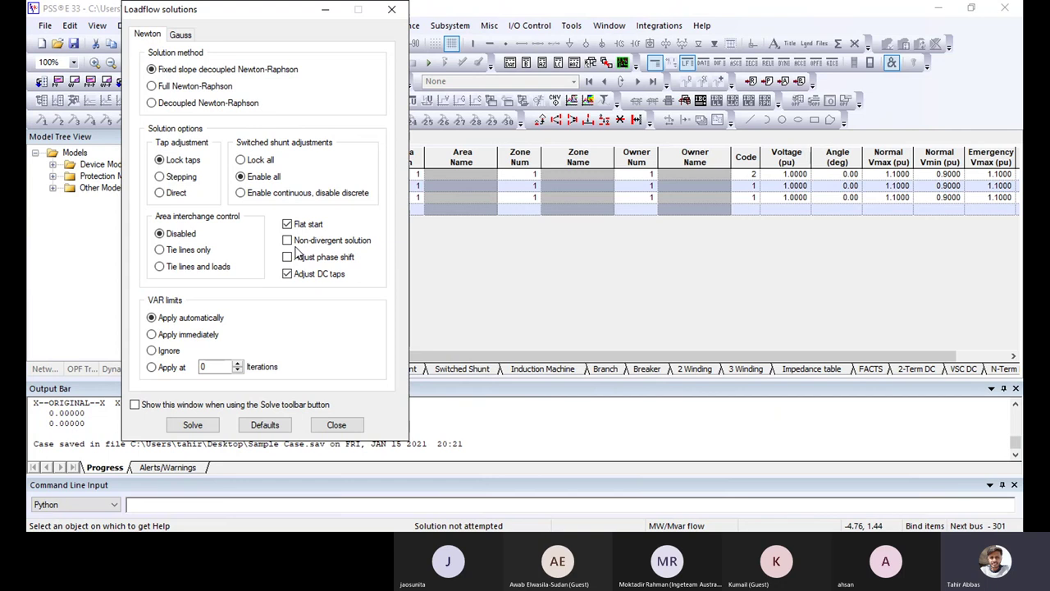
click(192, 427)
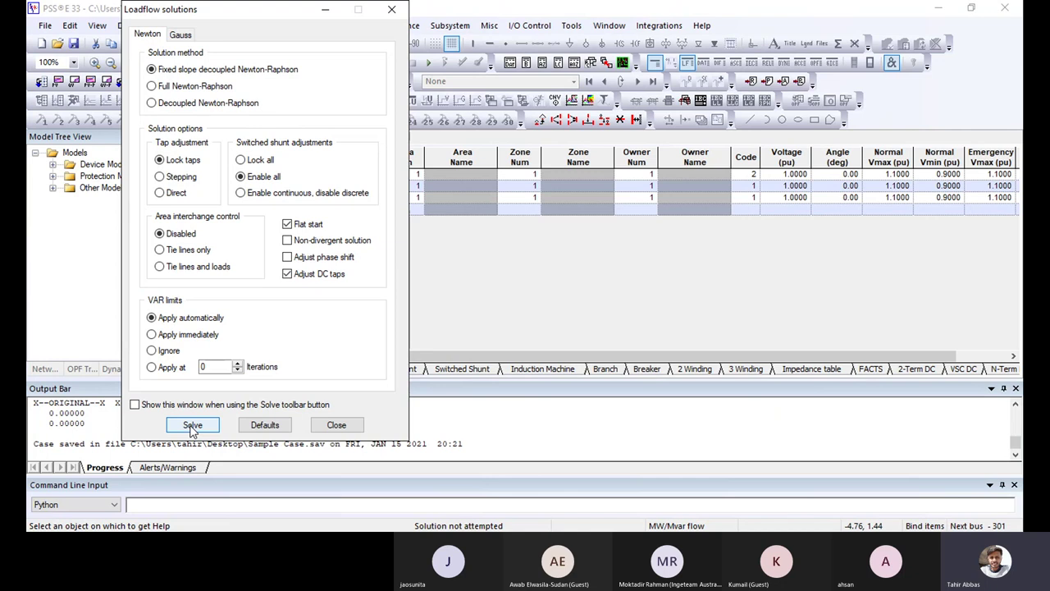
click(192, 426)
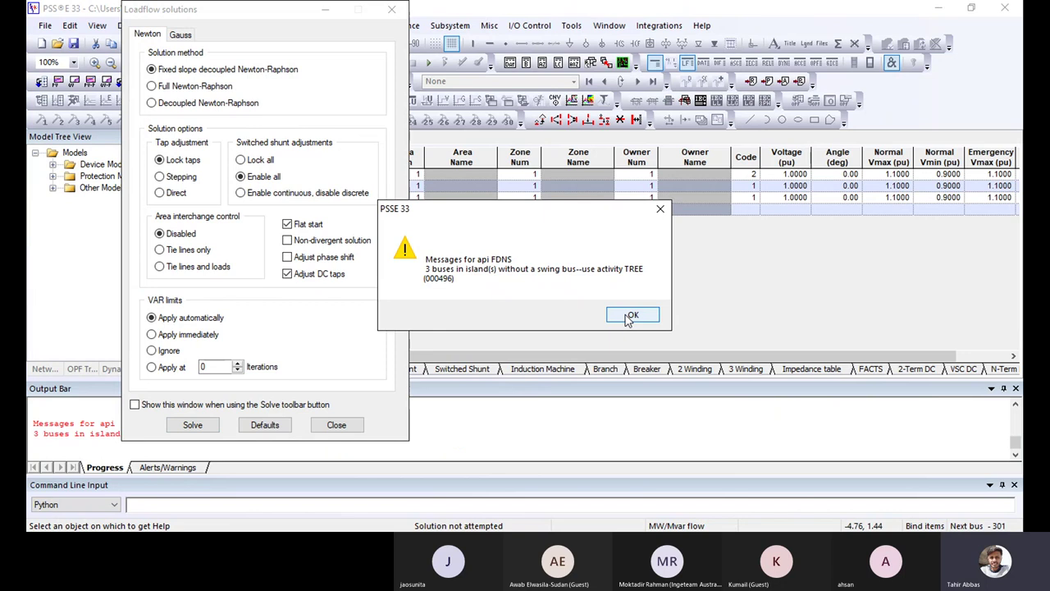
click(632, 316)
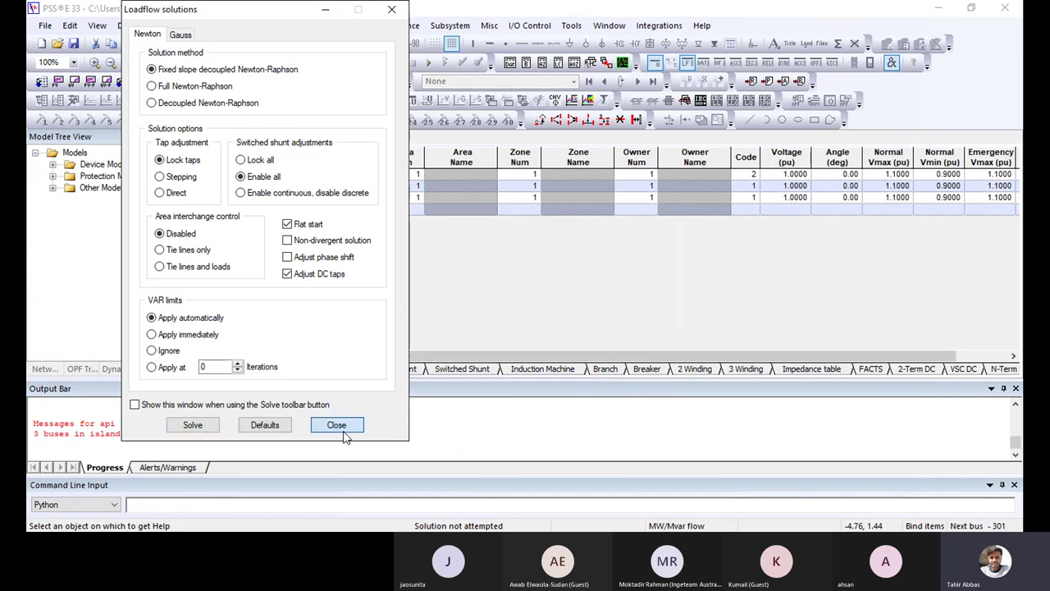
click(340, 425)
- Change BUS-A's type code to 3 - Swing Bus in the diagram and accept its bus record
click(199, 138)
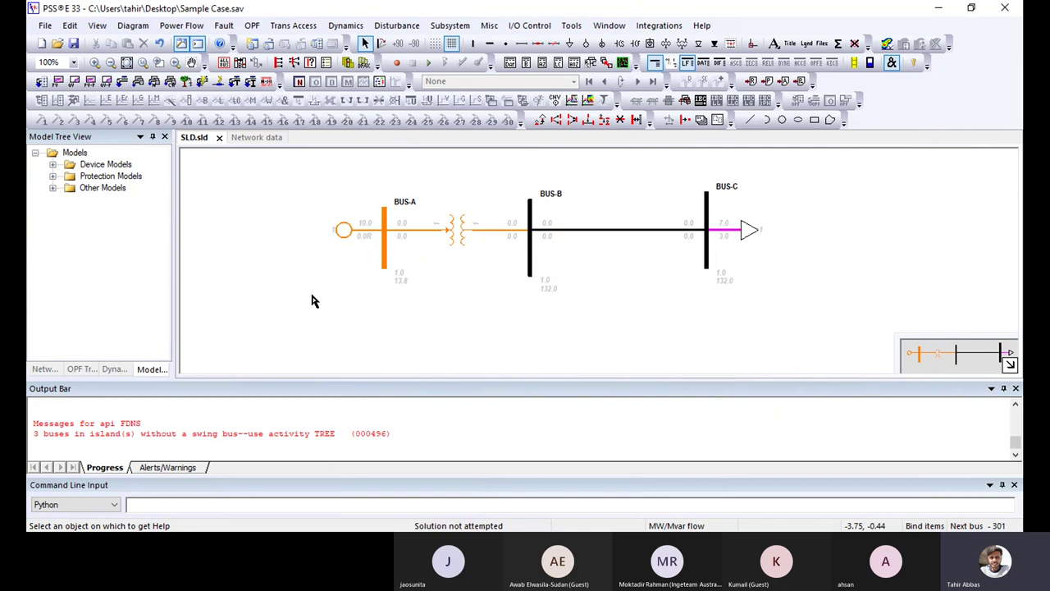
click(348, 229)
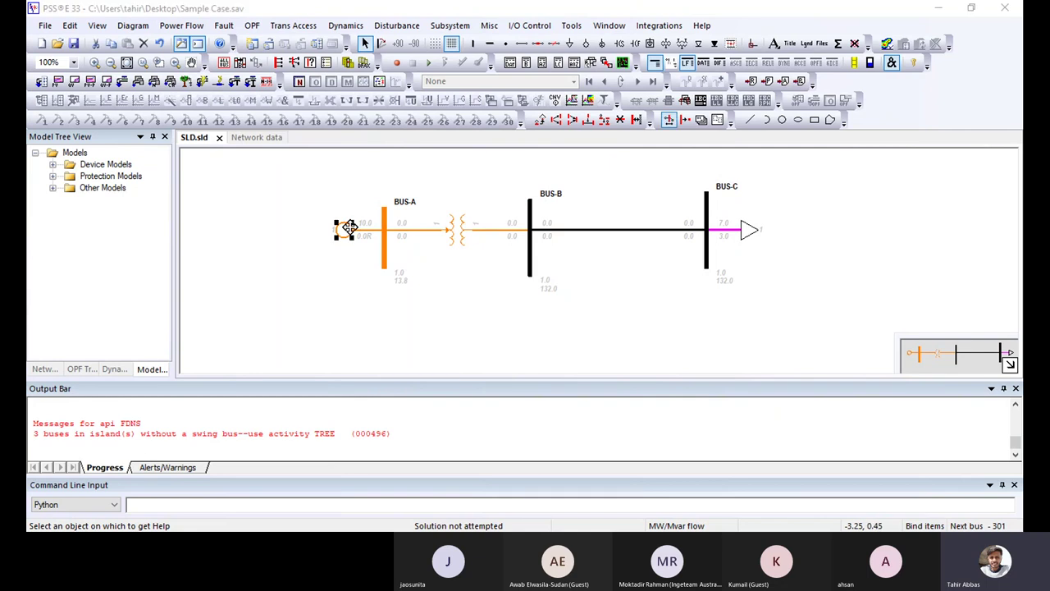
double_click(348, 228)
click(559, 455)
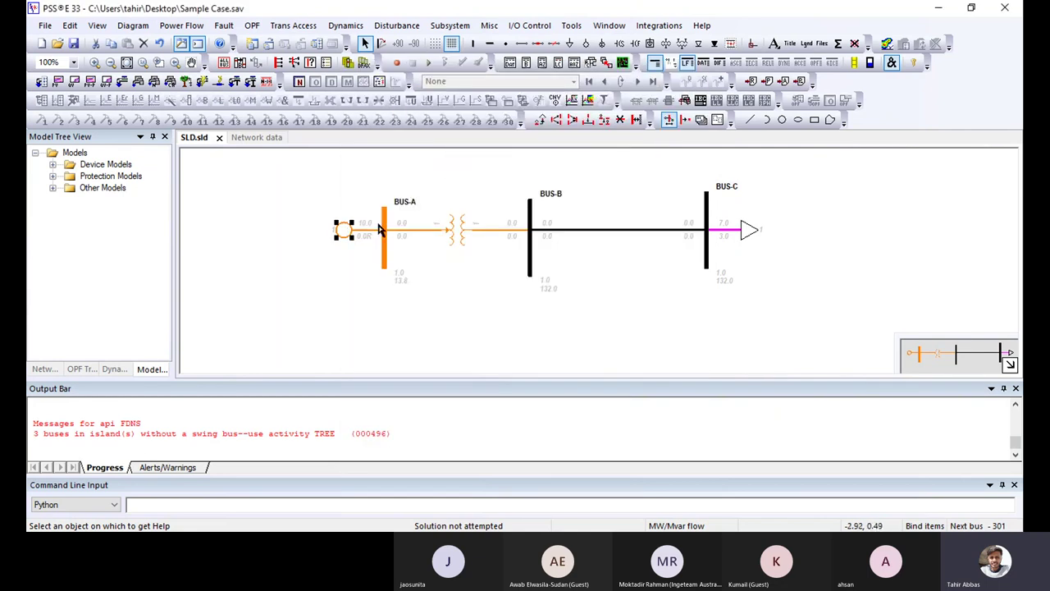
double_click(380, 230)
click(394, 247)
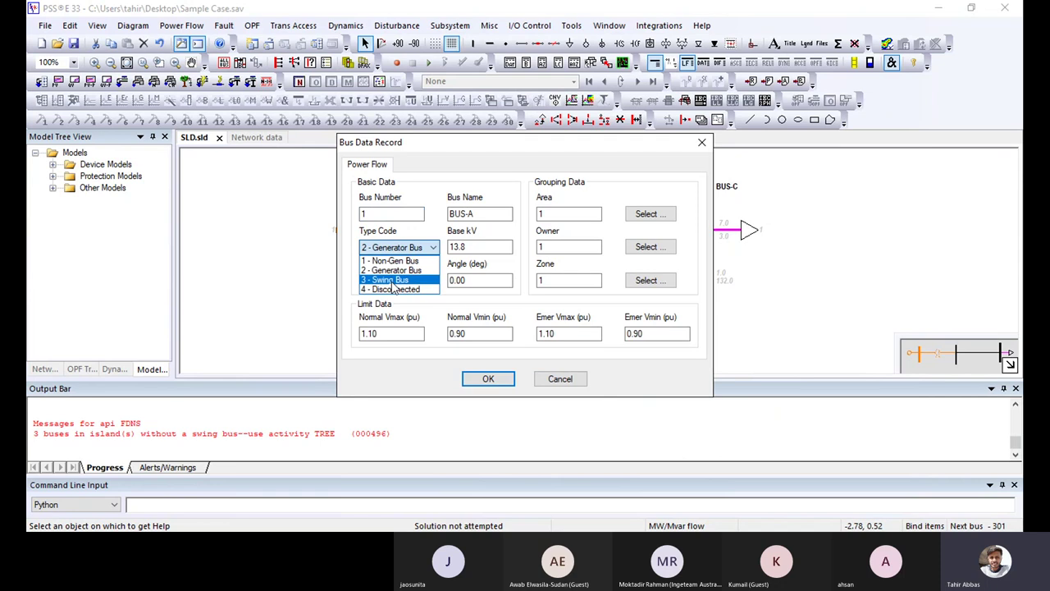
click(393, 280)
click(488, 378)
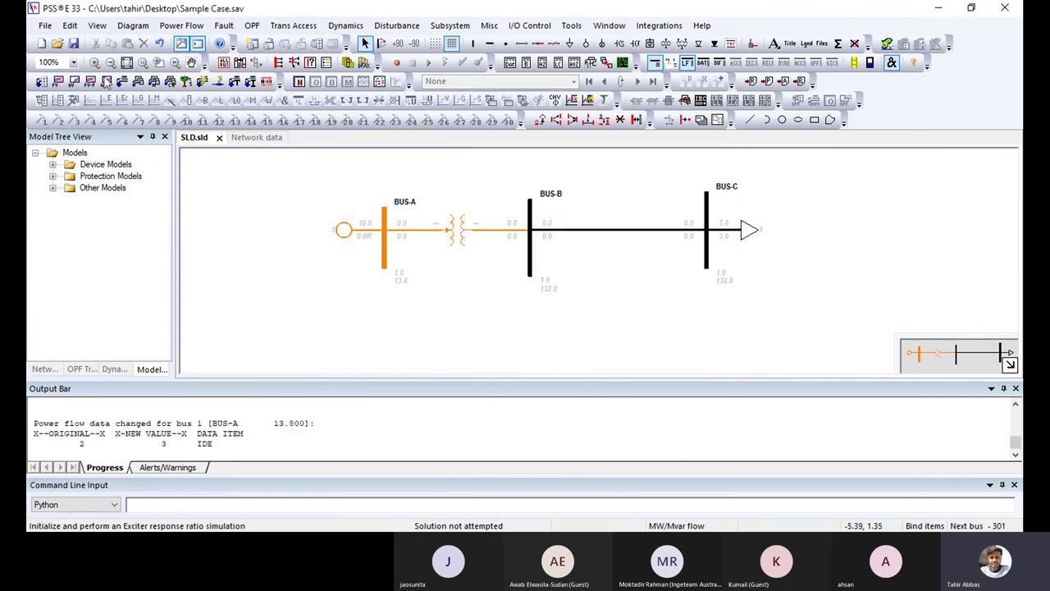
- Solve the load flow using fixed slope decoupled Newton-Raphson with flat start and BUS-A as swing bus
click(182, 25)
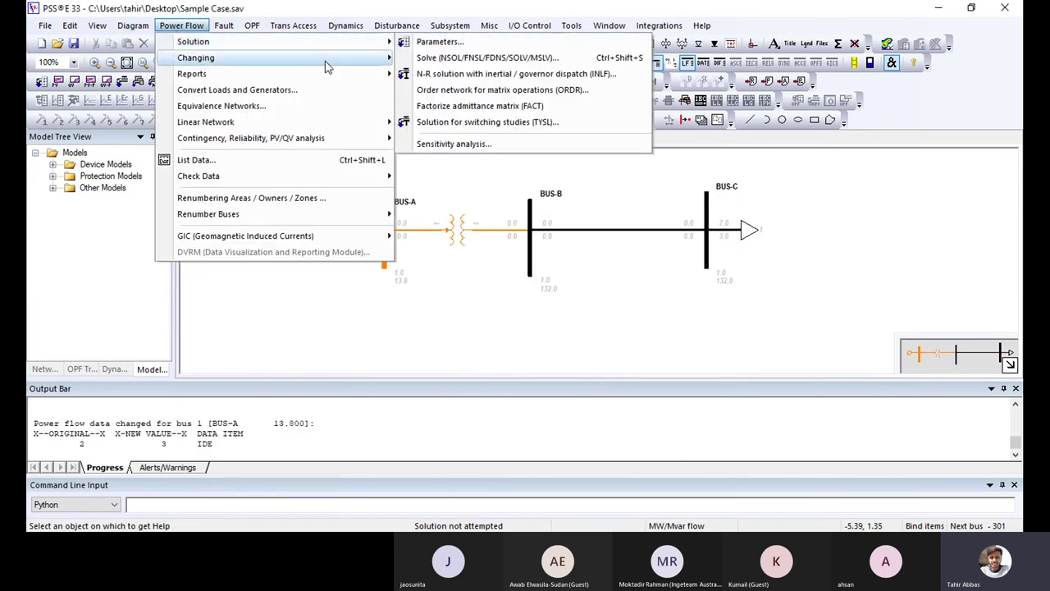
click(484, 57)
click(205, 426)
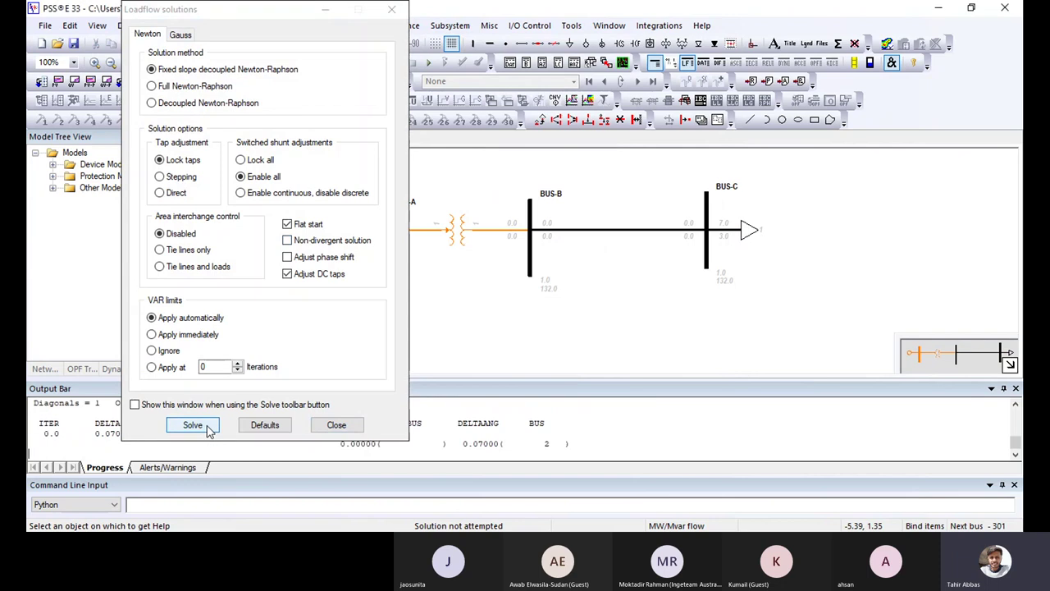
- Minimize the load flow window, enlarge the output area and examine the swing bus summary alongside the diagram results
click(332, 10)
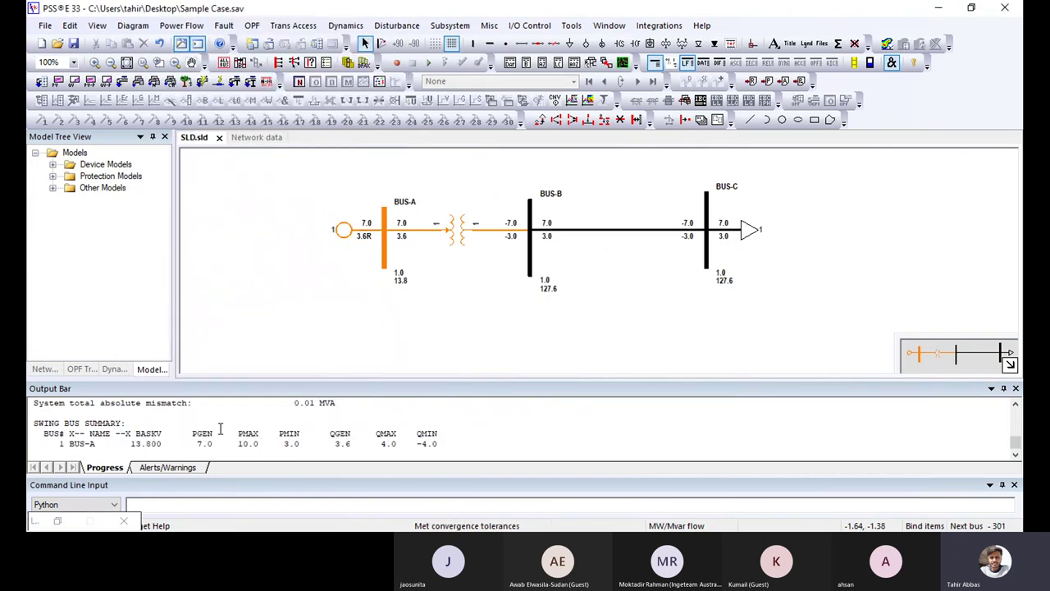
drag(275, 389, 284, 339)
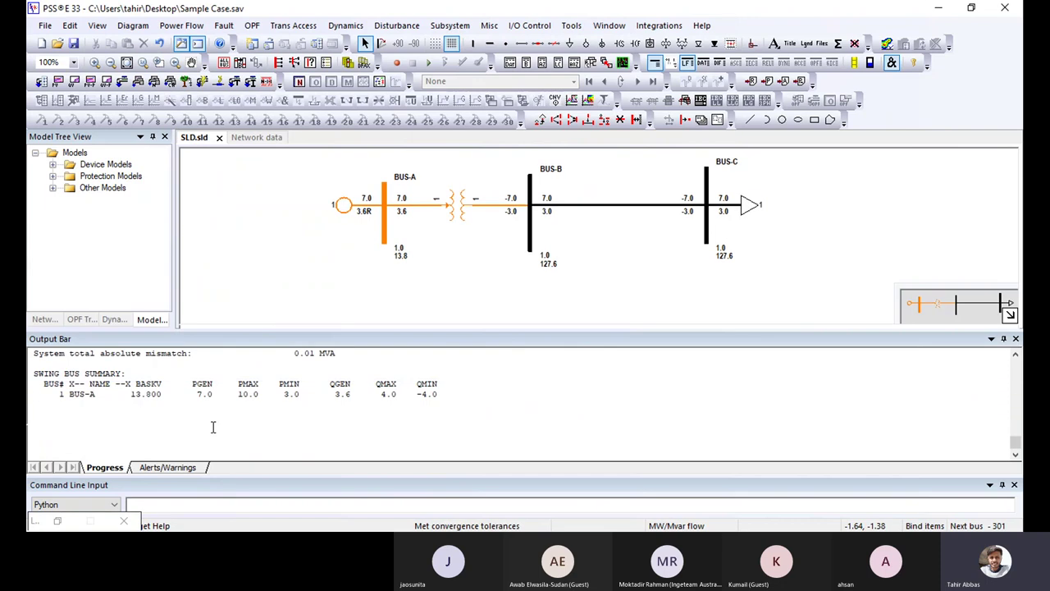
click(214, 402)
drag(309, 396, 361, 396)
click(330, 238)
drag(437, 240, 430, 264)
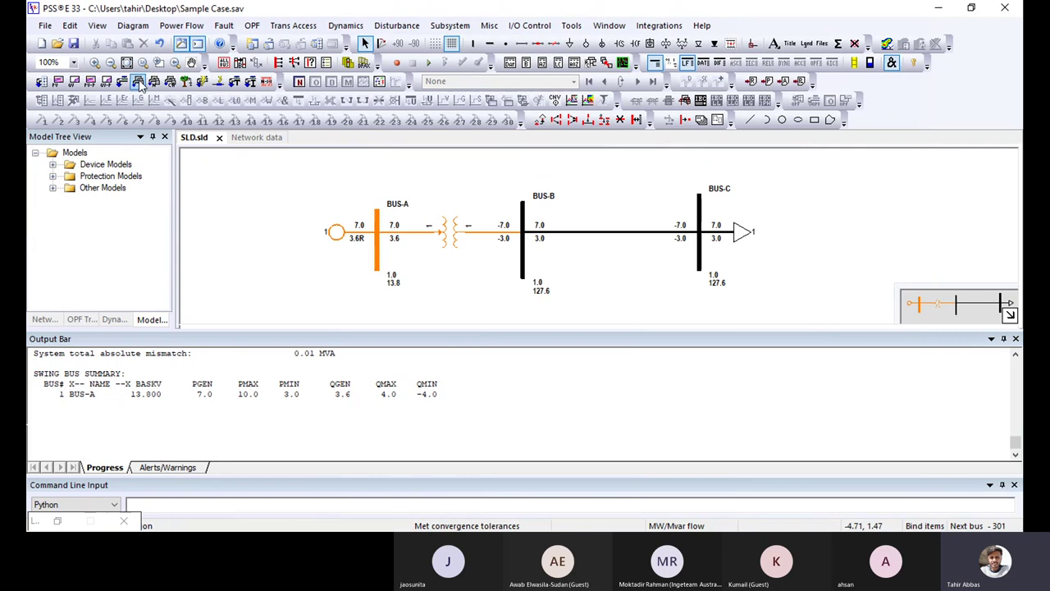
- Bring back the load flow solution options and close them
click(182, 25)
mouse_move(349, 47)
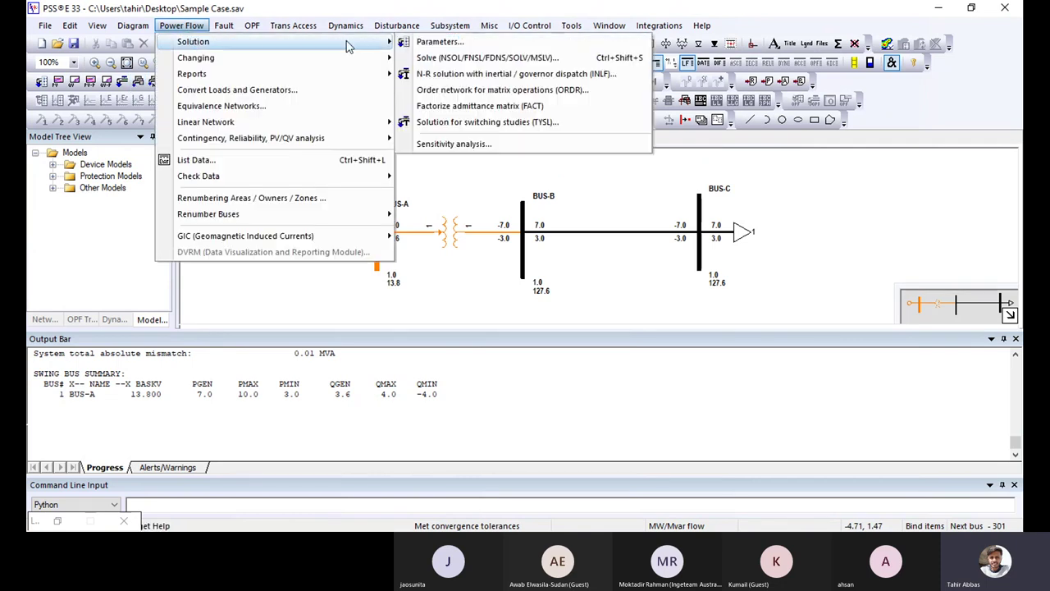
click(435, 57)
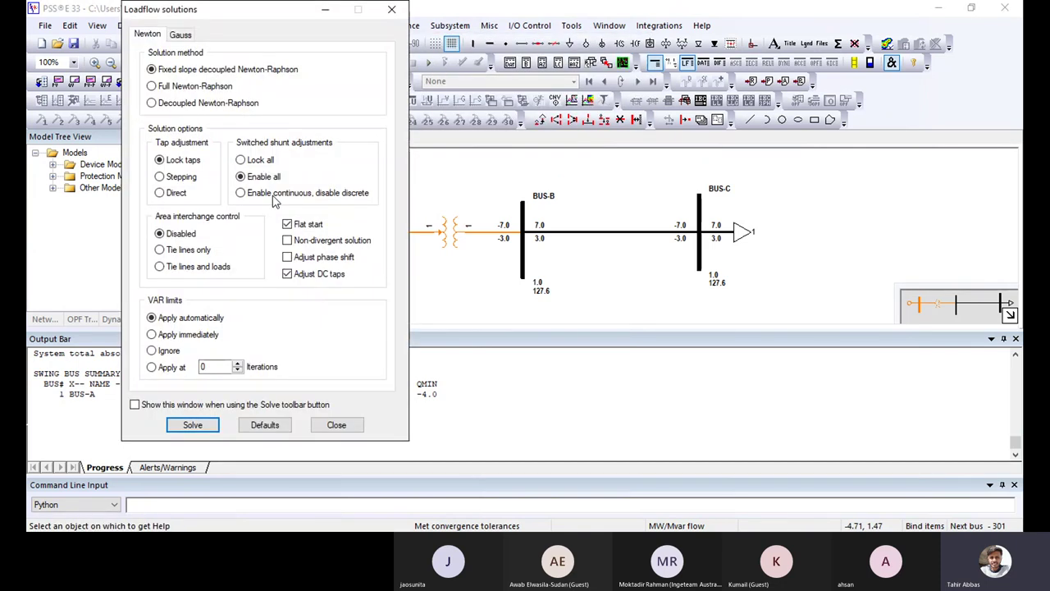
click(343, 427)
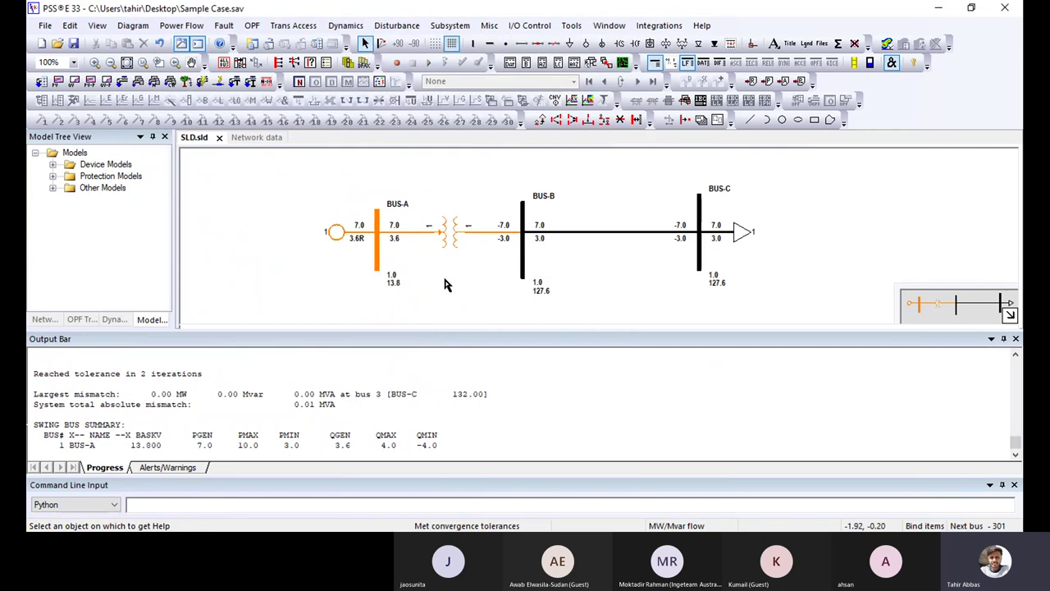
- Show the current loading bar charts on the diagram, inspect the generator, transformer and line loading, and hide the charts again
click(870, 62)
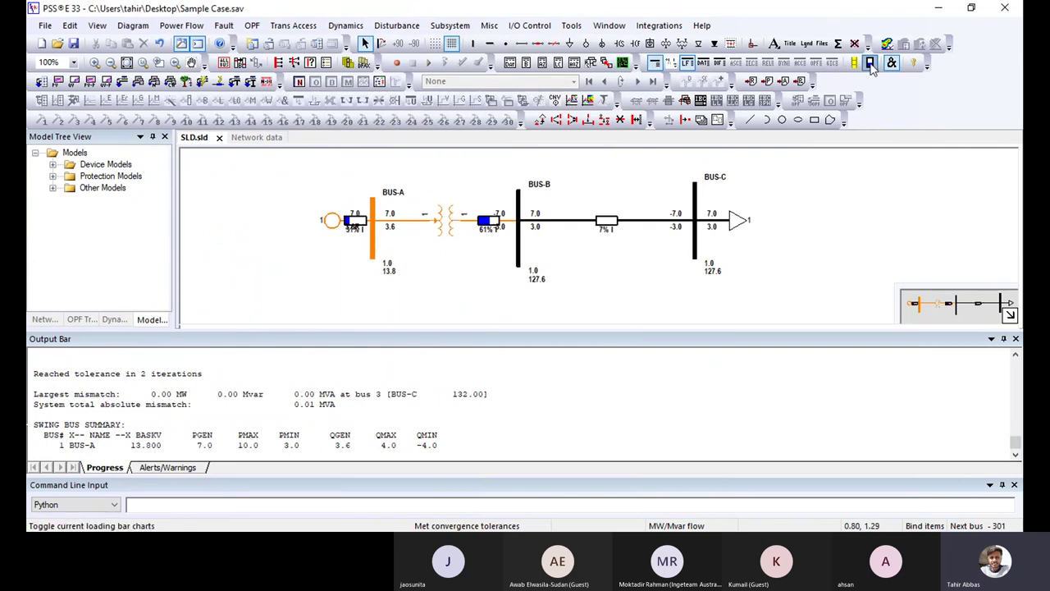
drag(461, 268, 456, 296)
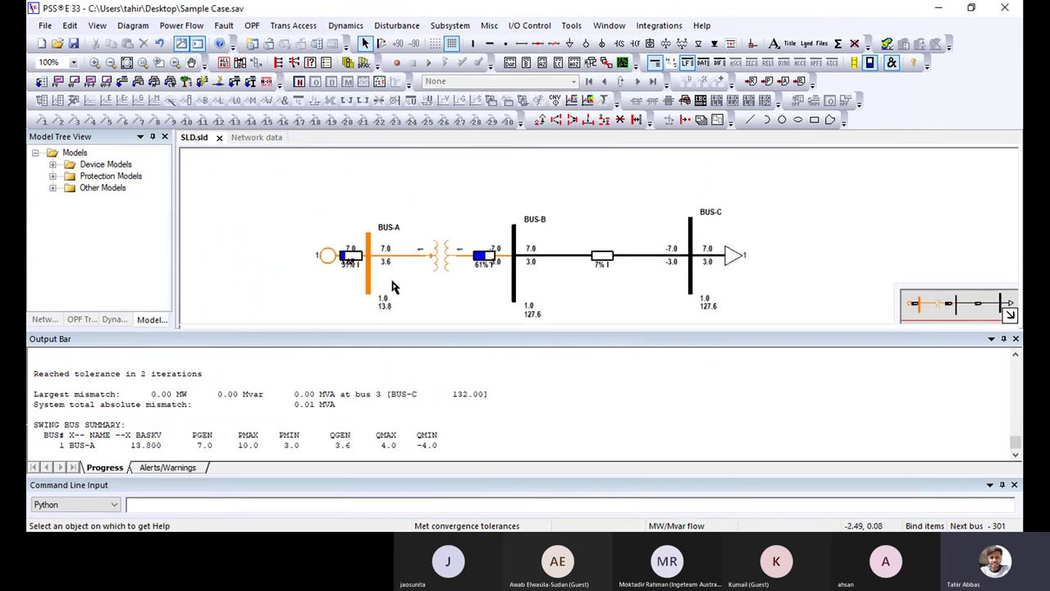
scroll(444, 287, up, 2)
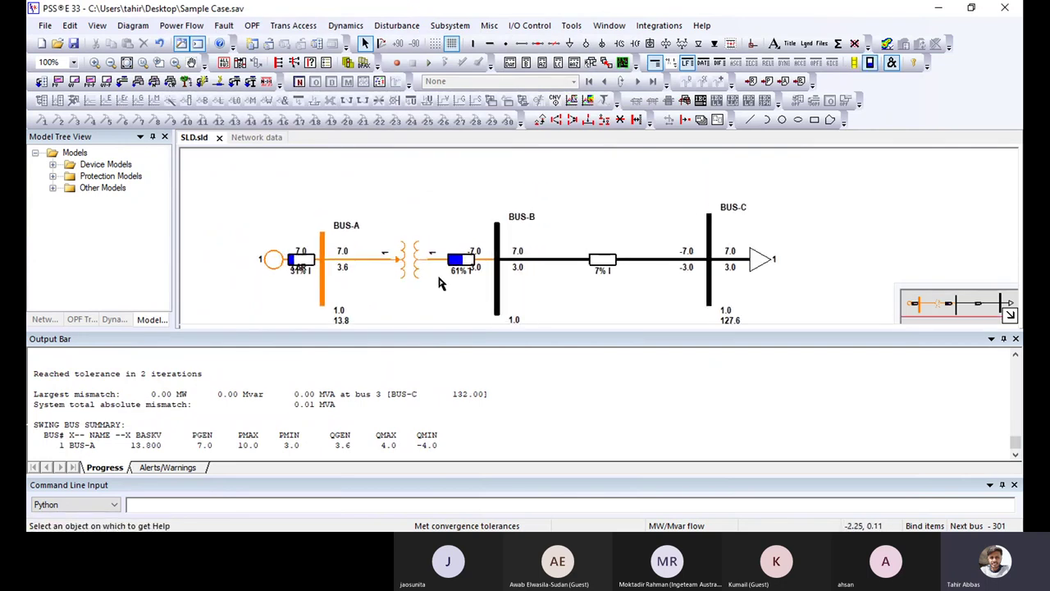
click(597, 260)
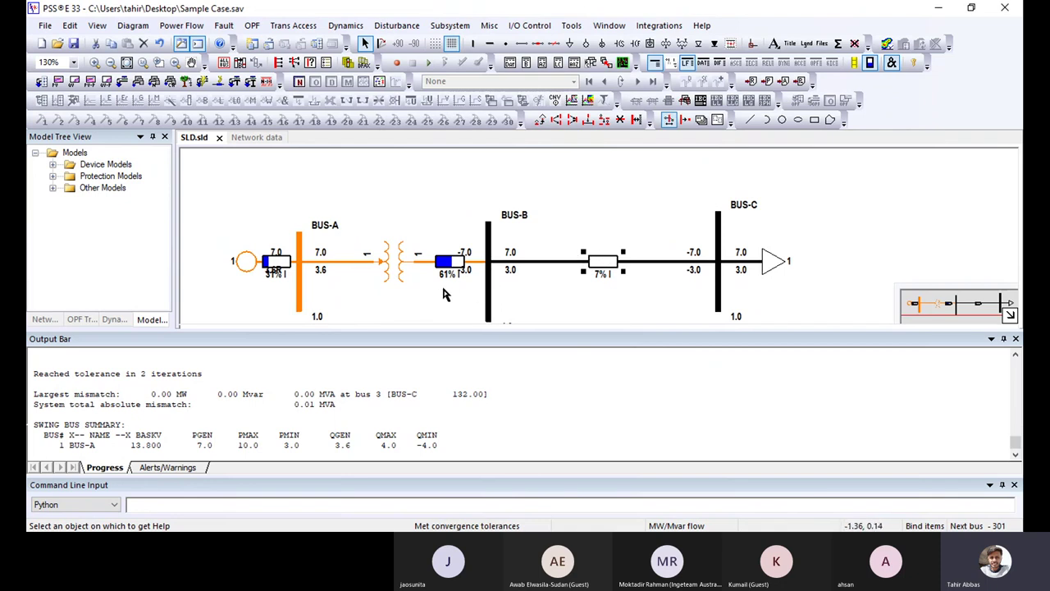
drag(565, 290, 577, 242)
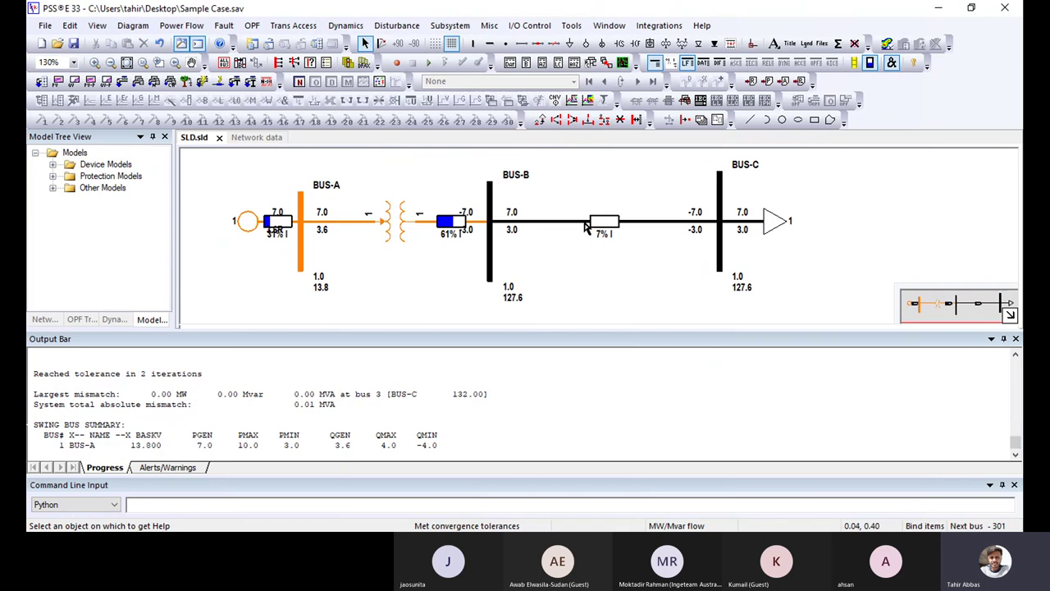
click(584, 222)
click(872, 64)
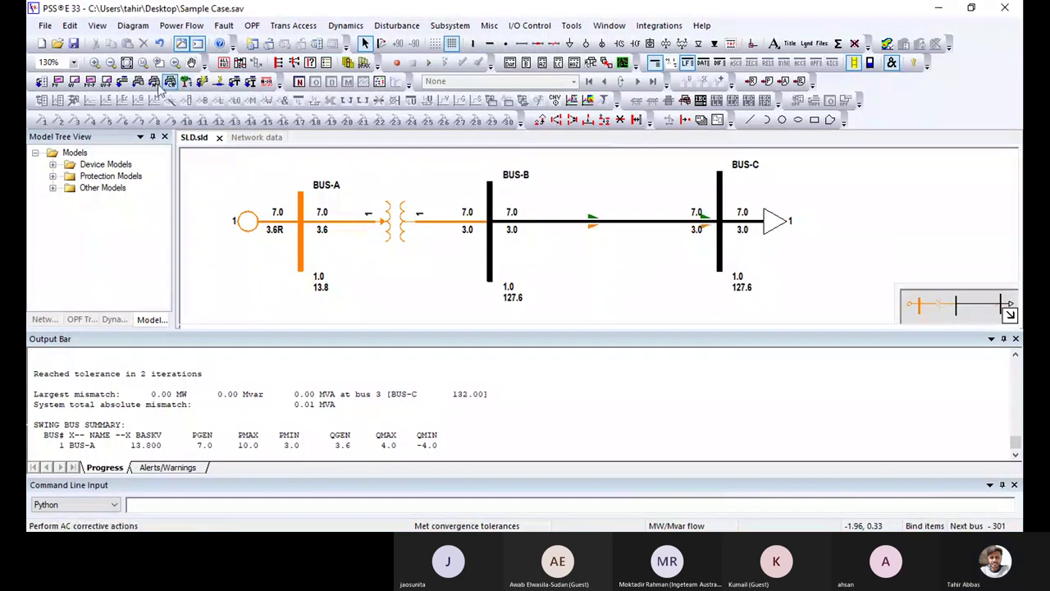
- Turn off the flow animation on the single-line diagram
scroll(553, 188, up, 1)
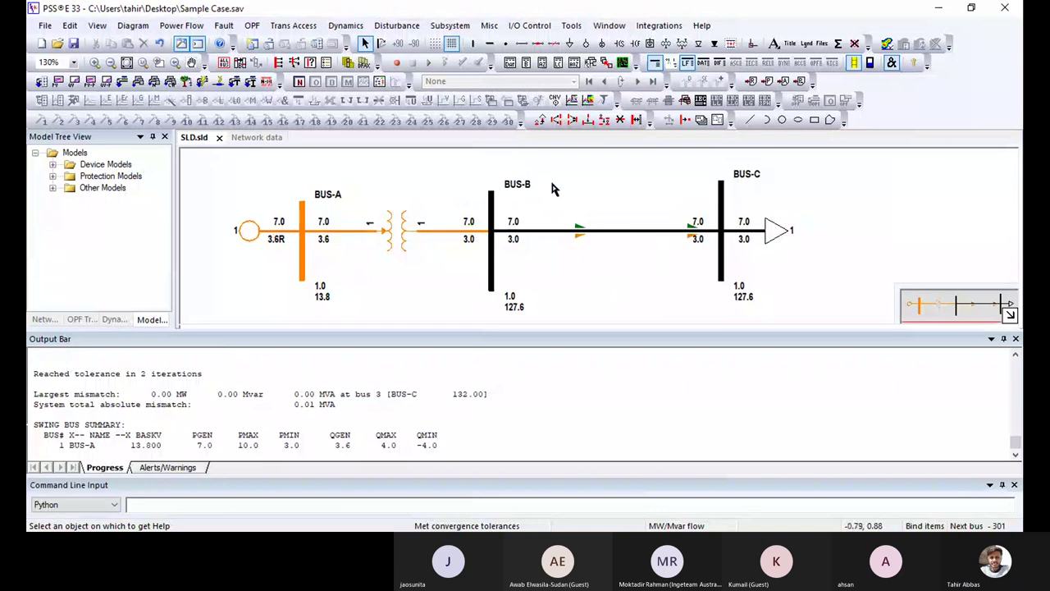
click(853, 63)
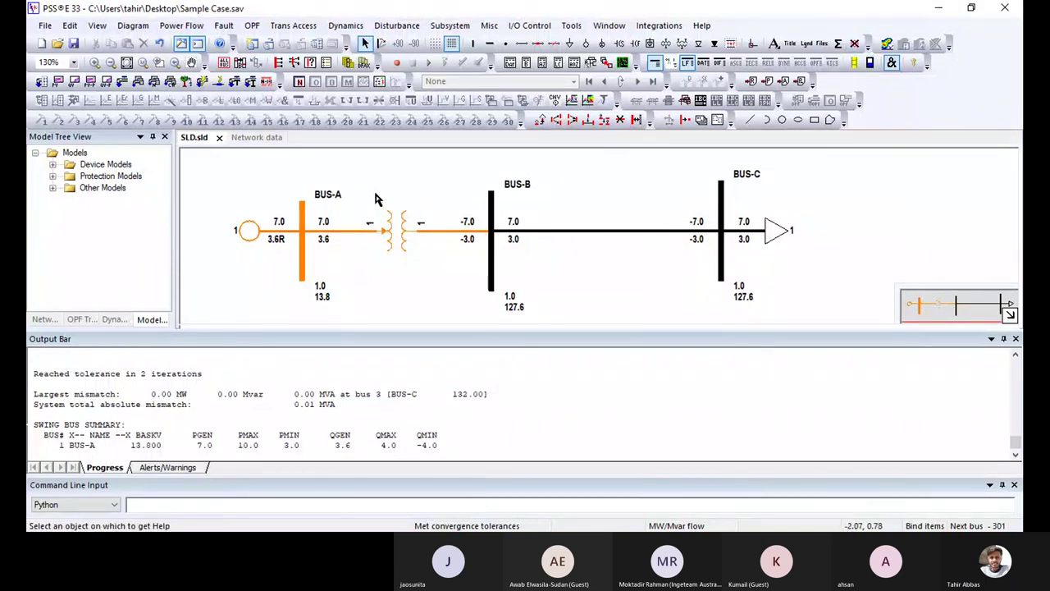
scroll(375, 199, up, 1)
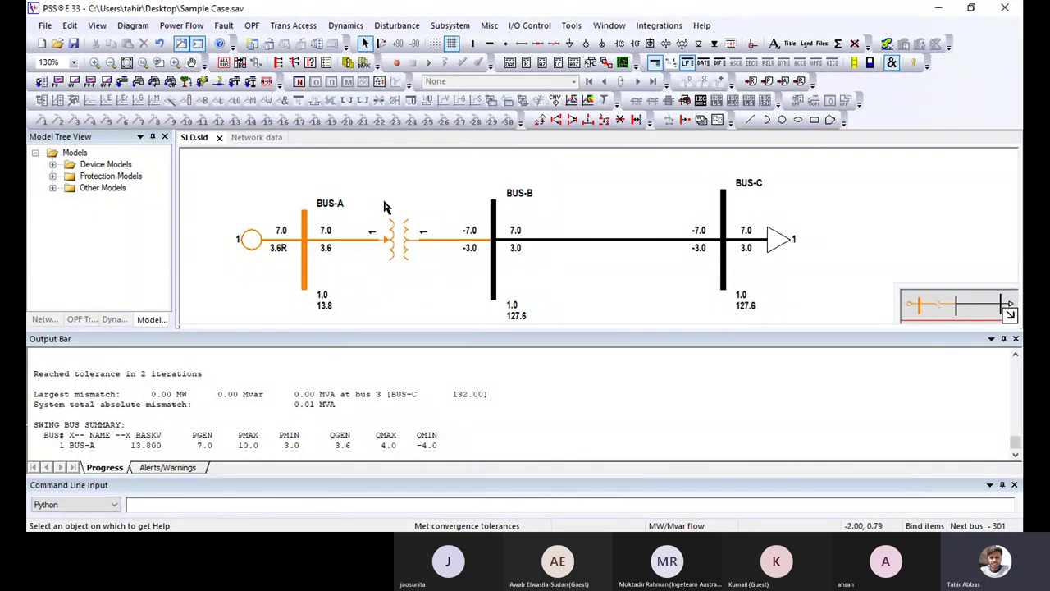
- Review the file types available for opening in the Desktop folder and cancel without opening a file
click(59, 42)
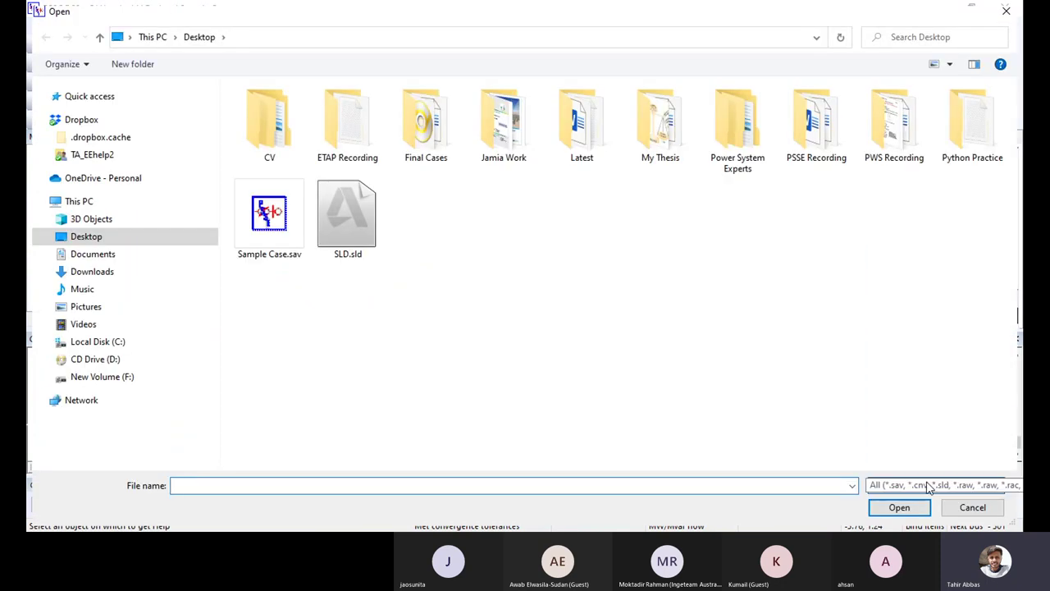
click(930, 485)
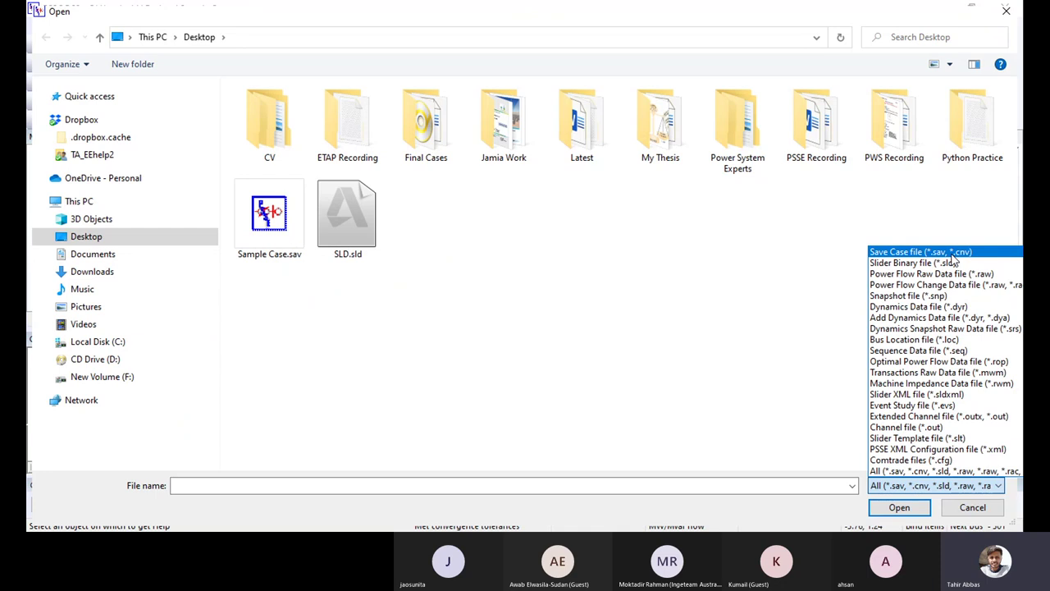
click(832, 283)
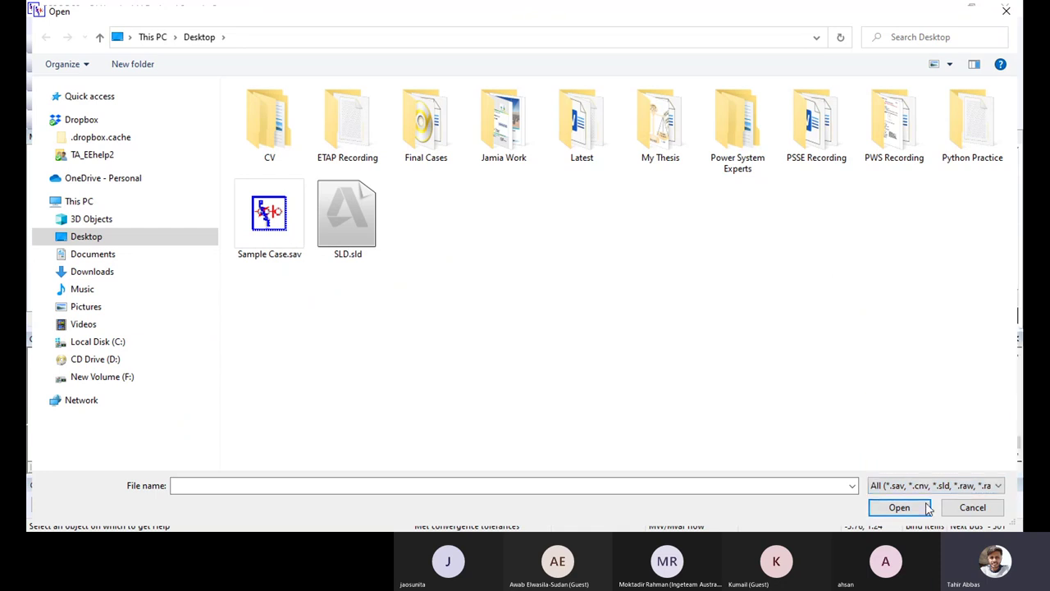
click(973, 508)
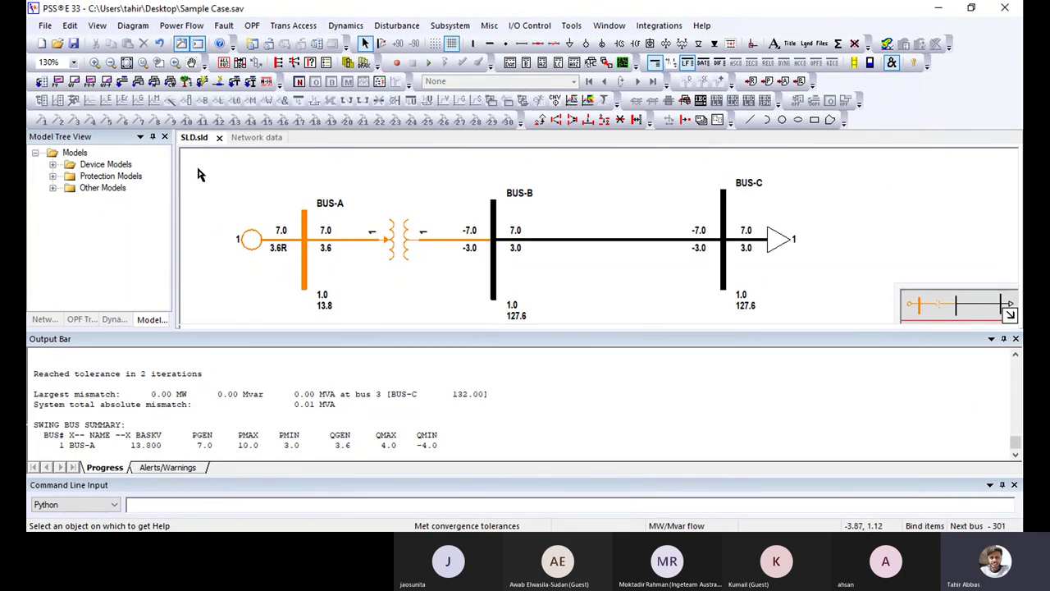
- Review the diagram properties and the label font settings, and close them without changing anything
click(129, 29)
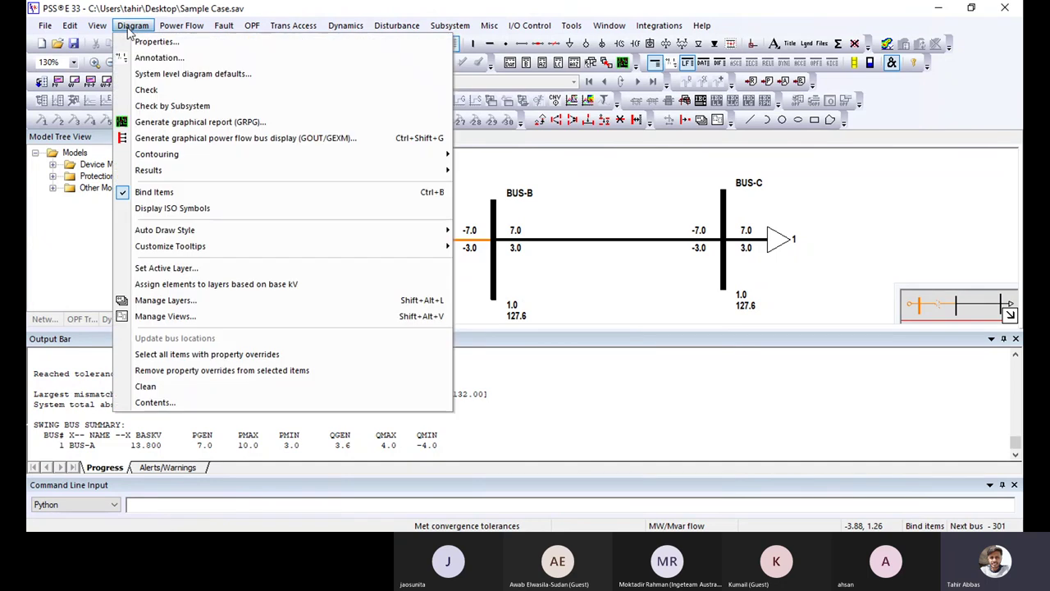
click(107, 28)
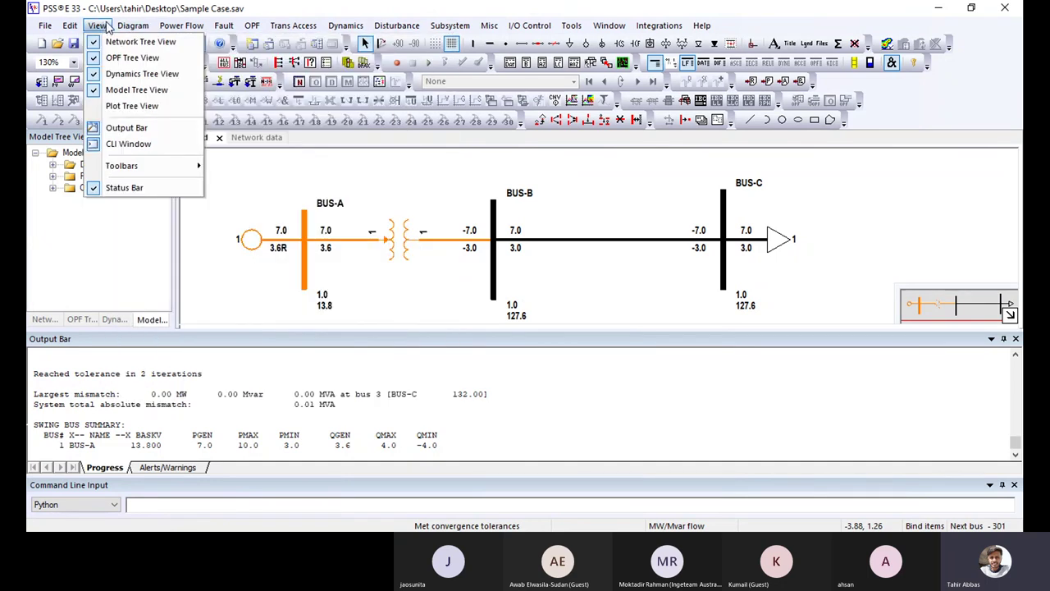
click(98, 26)
click(131, 26)
click(132, 25)
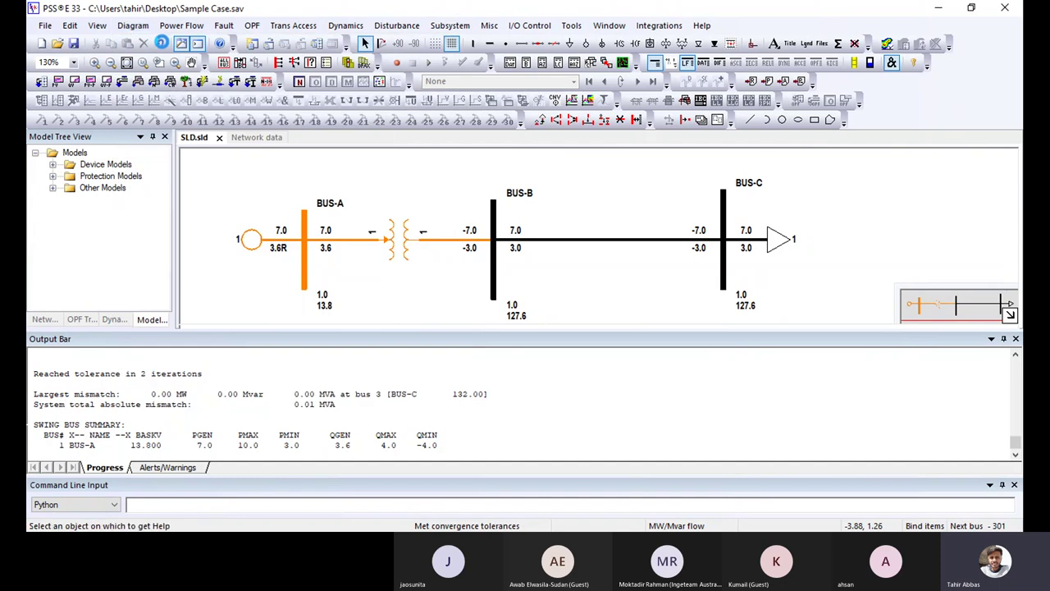
click(161, 43)
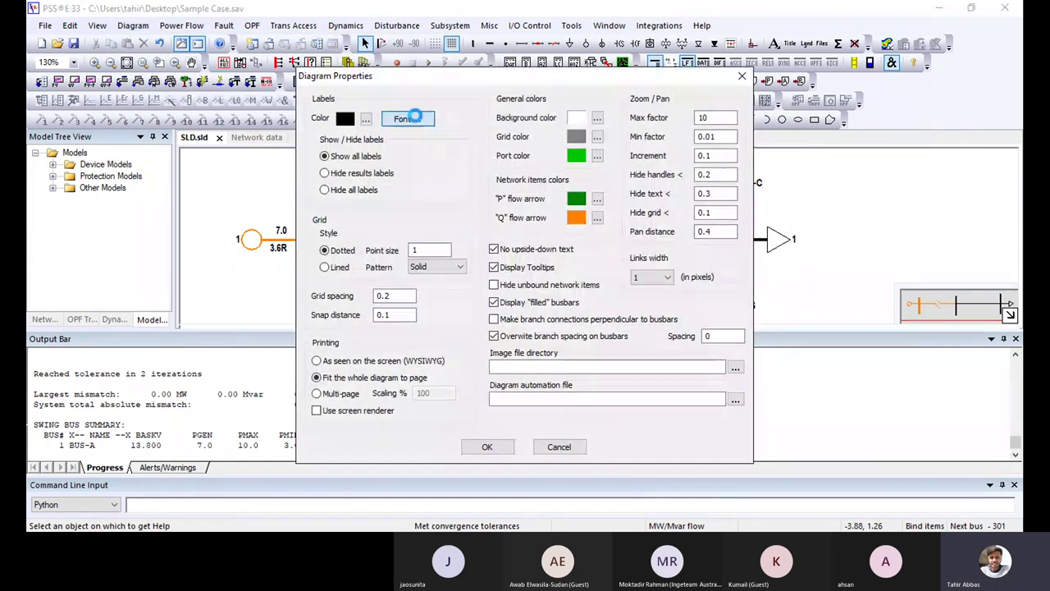
click(407, 119)
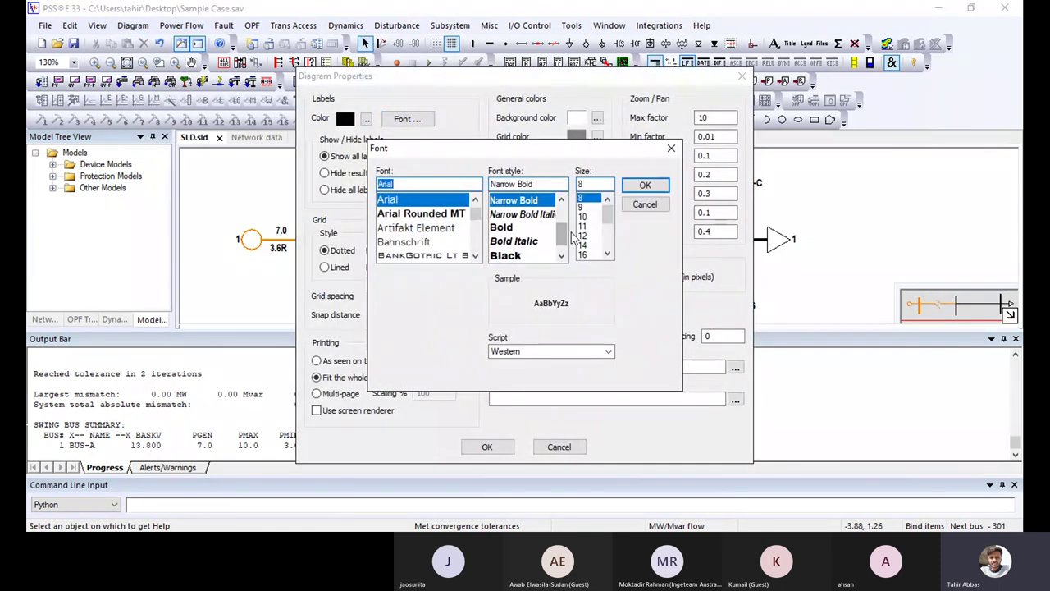
click(645, 186)
click(740, 82)
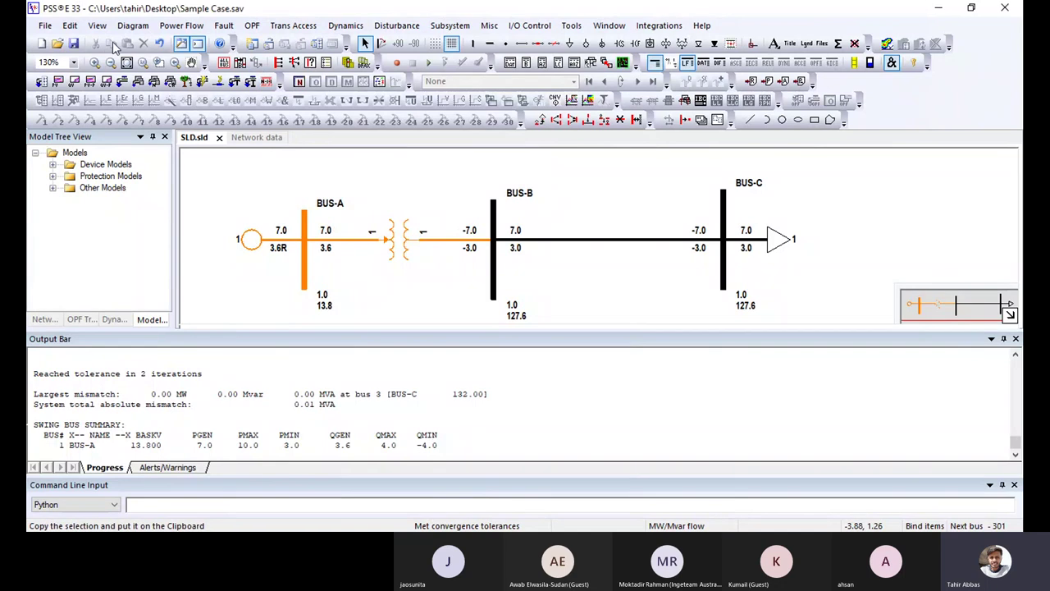
- Remove the per-unit voltage magnitude from the diagram's bus voltage annotation, keeping the kV magnitude
click(131, 25)
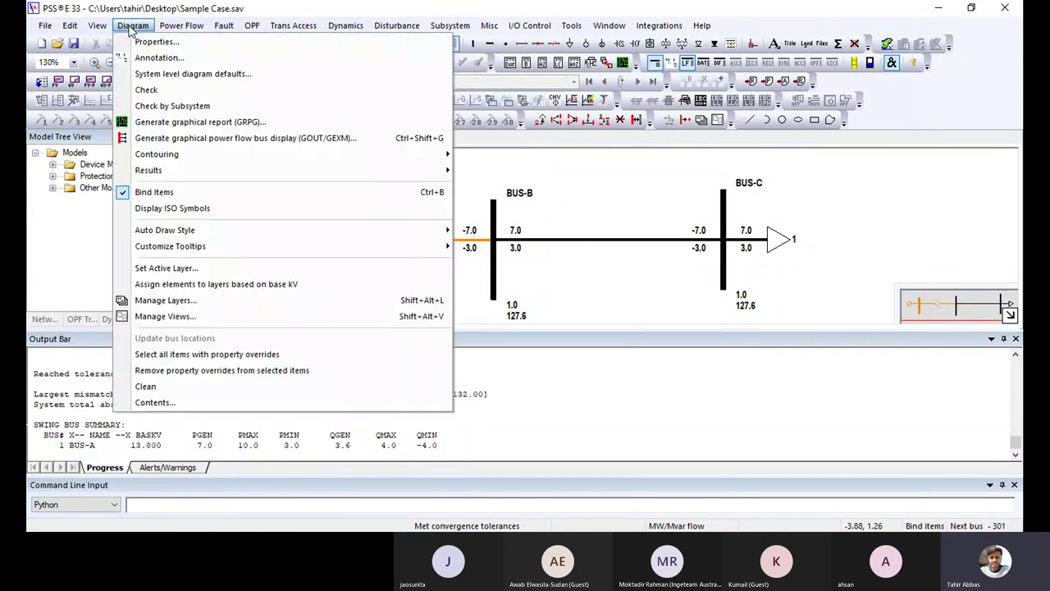
click(145, 66)
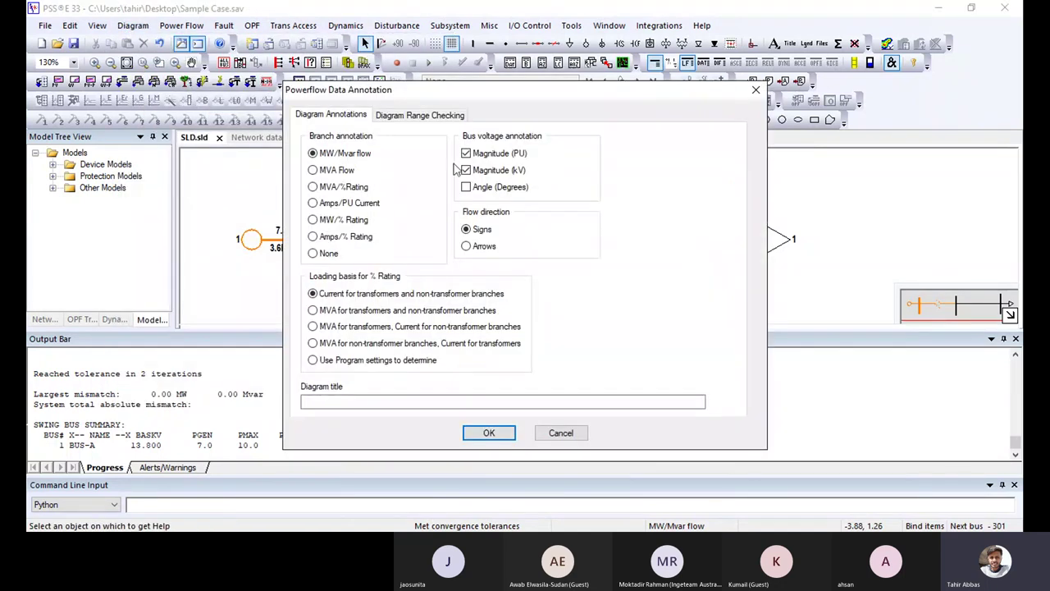
click(467, 154)
click(466, 170)
click(489, 433)
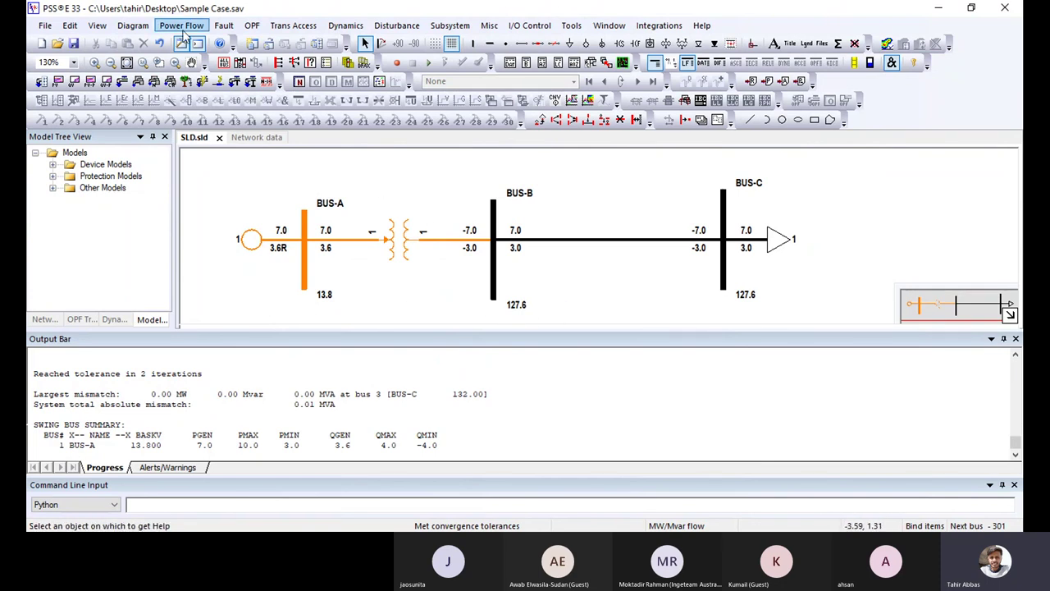
- In the system level diagram defaults, add numbers to the bus annotation and set the power flow results precision to 3
click(148, 27)
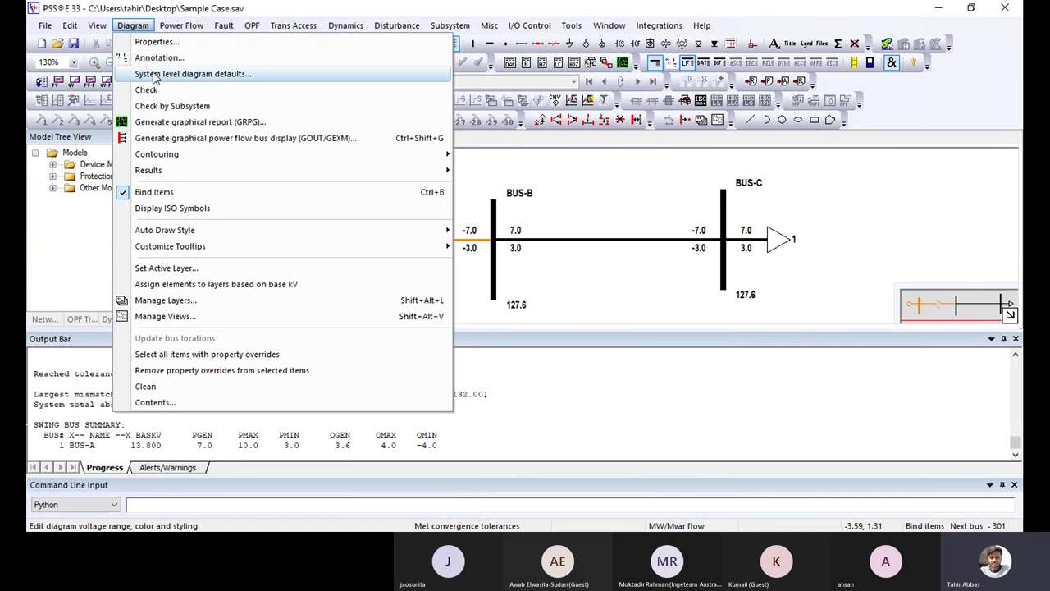
click(164, 73)
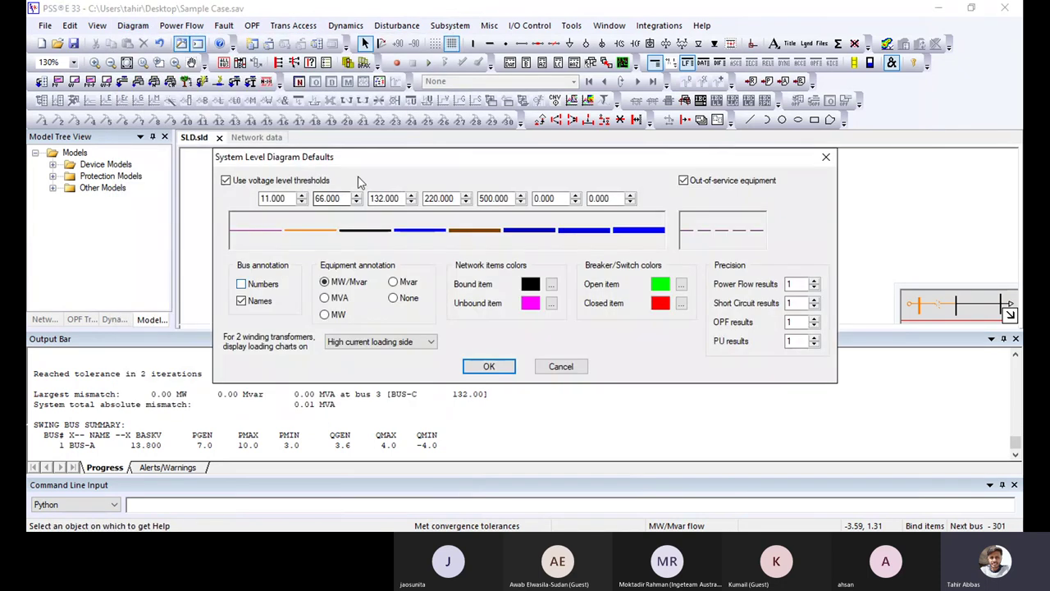
drag(389, 163, 587, 134)
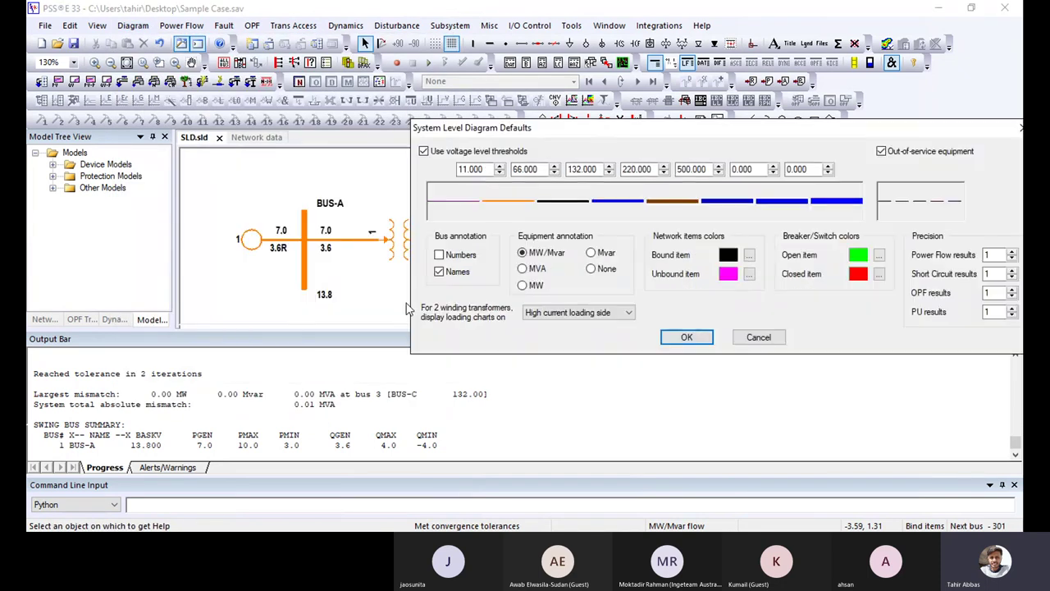
click(443, 257)
drag(758, 132, 494, 133)
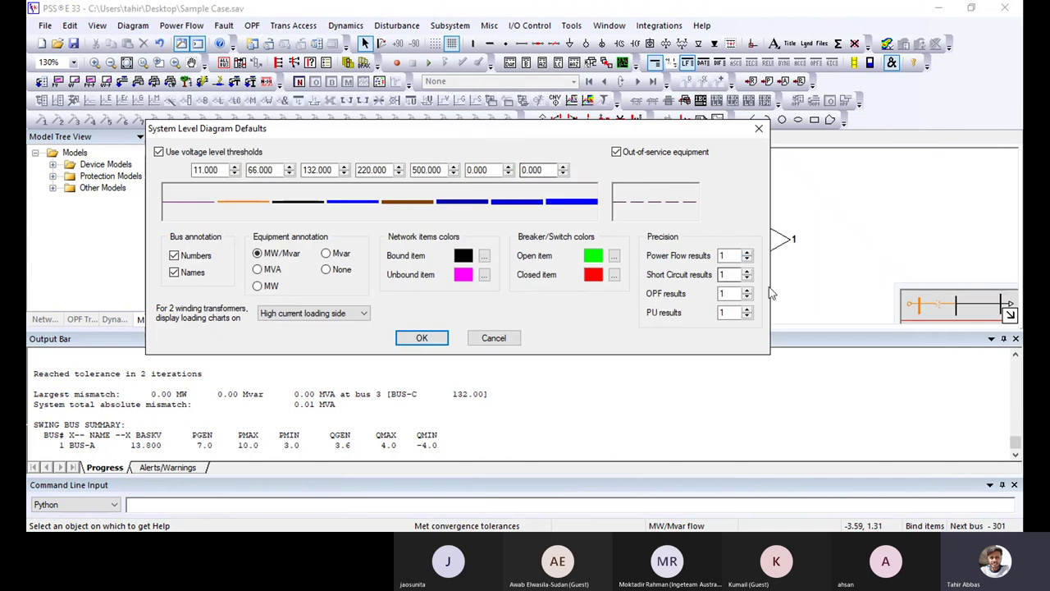
click(748, 253)
click(748, 252)
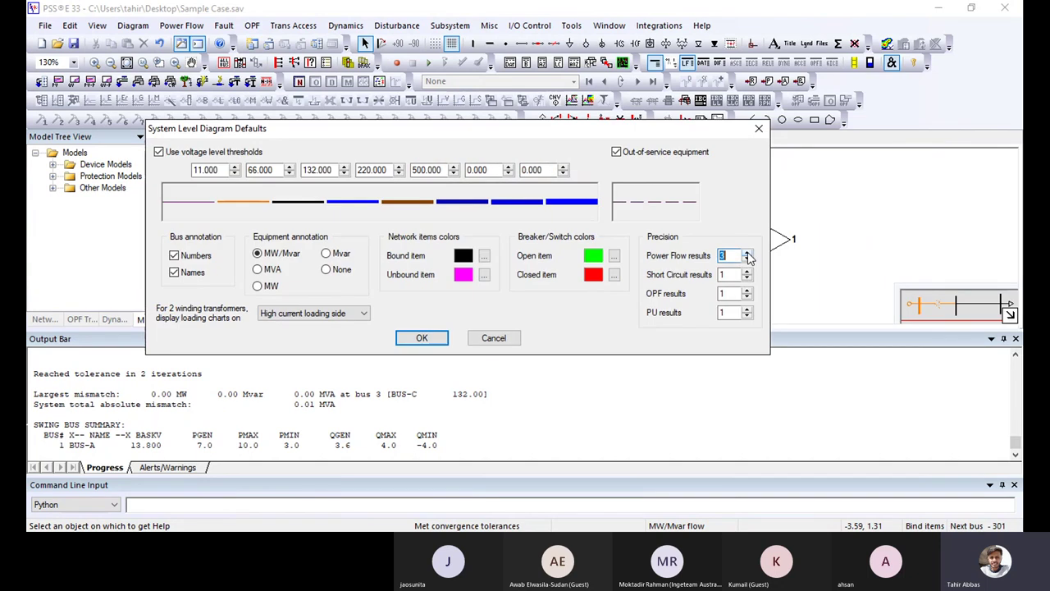
click(435, 339)
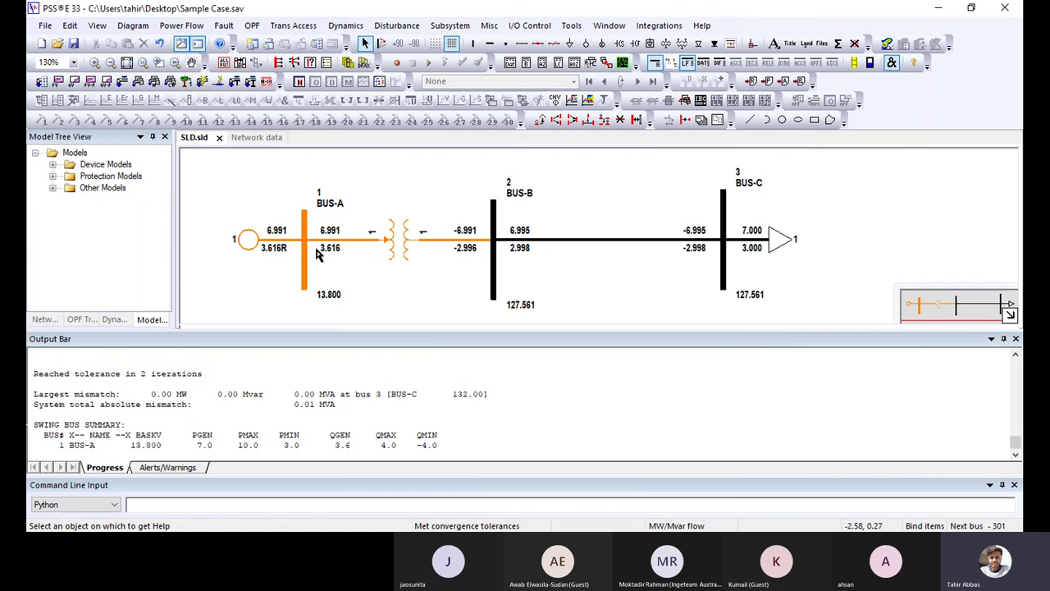
- Run the out-of-limit bus voltage report for all buses with limits of 0.950 and 1.050 pu and read its output
click(133, 29)
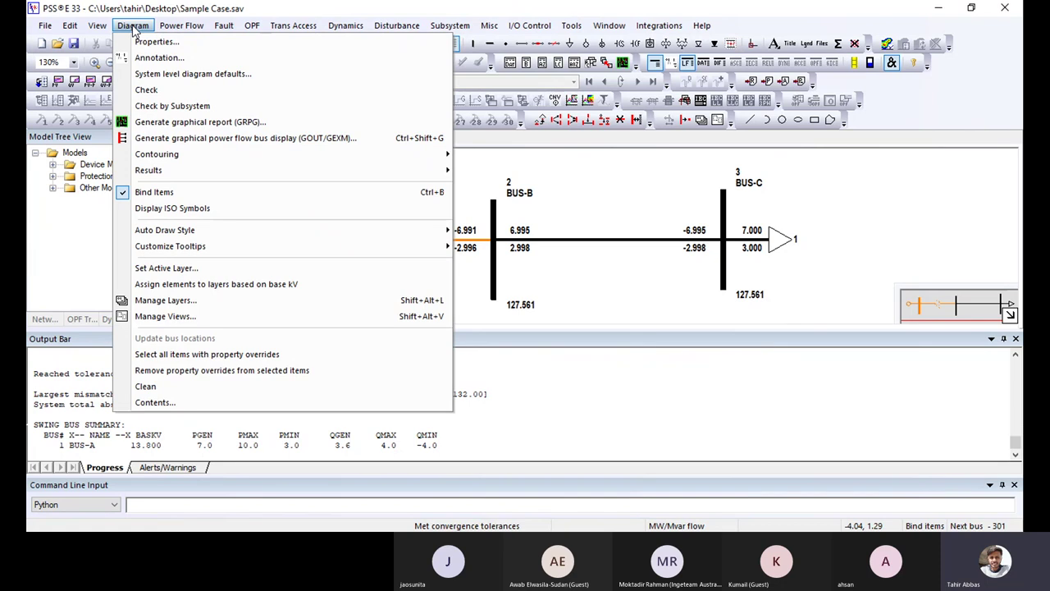
click(145, 30)
click(172, 30)
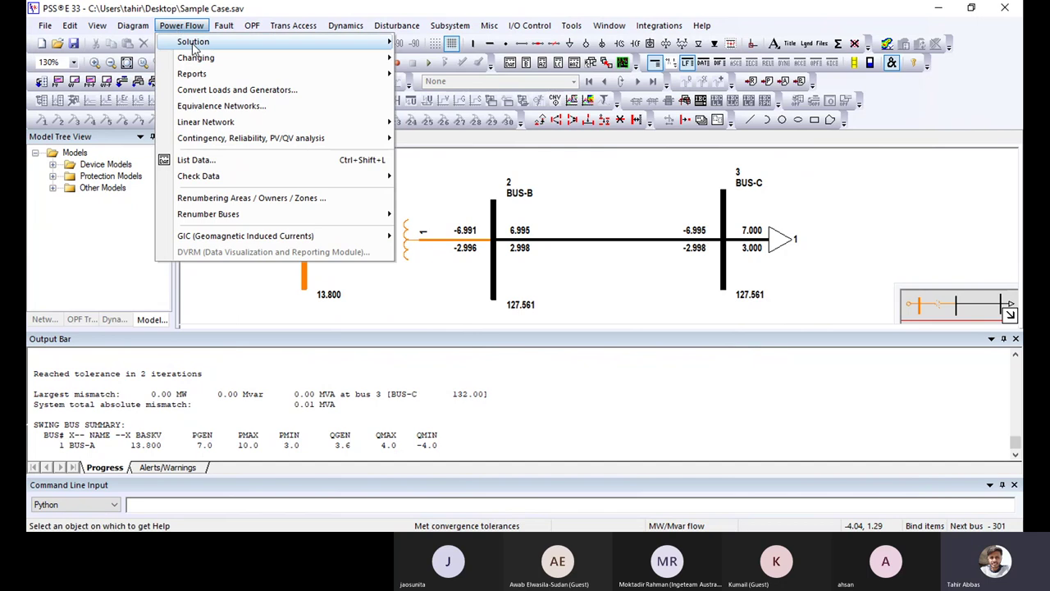
mouse_move(195, 49)
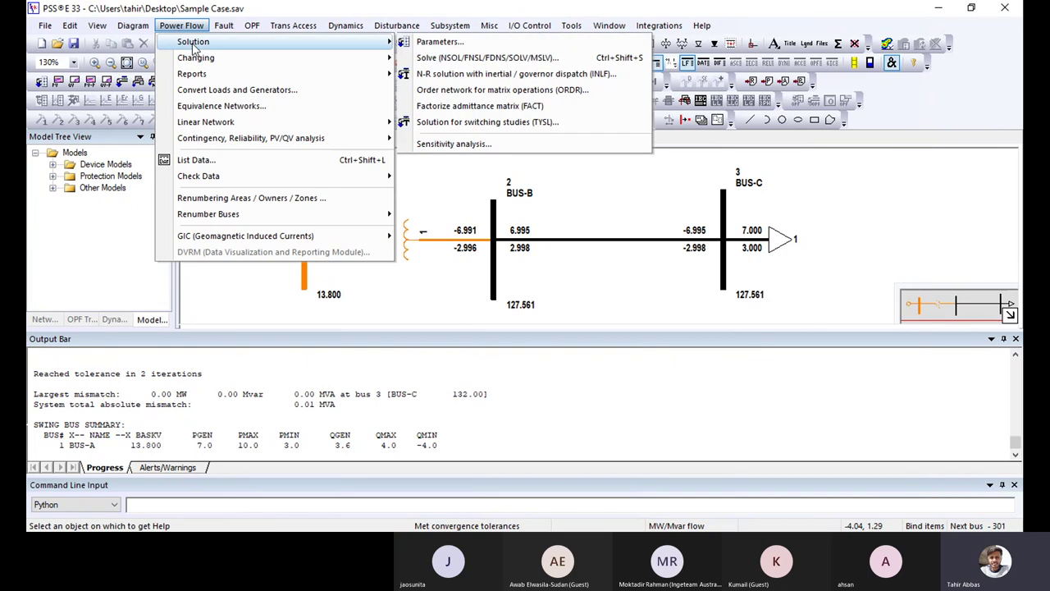
mouse_move(215, 78)
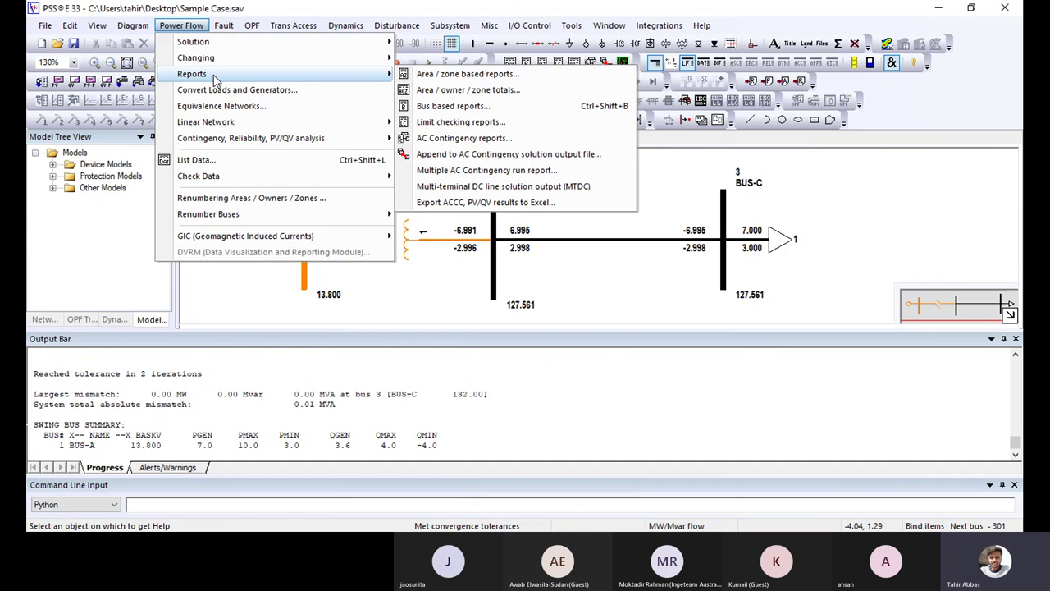
click(472, 120)
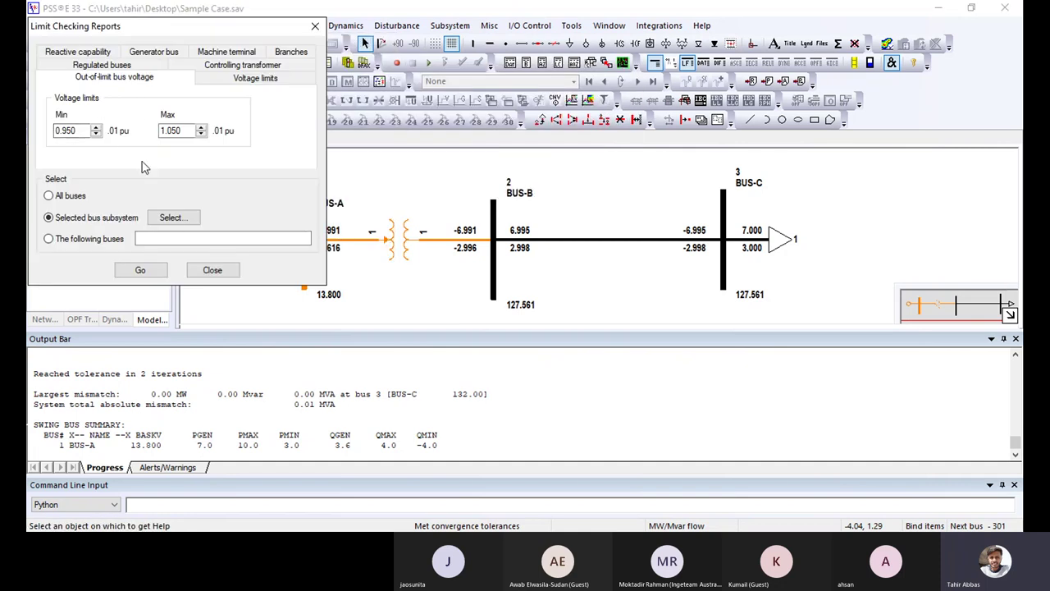
click(48, 195)
click(140, 275)
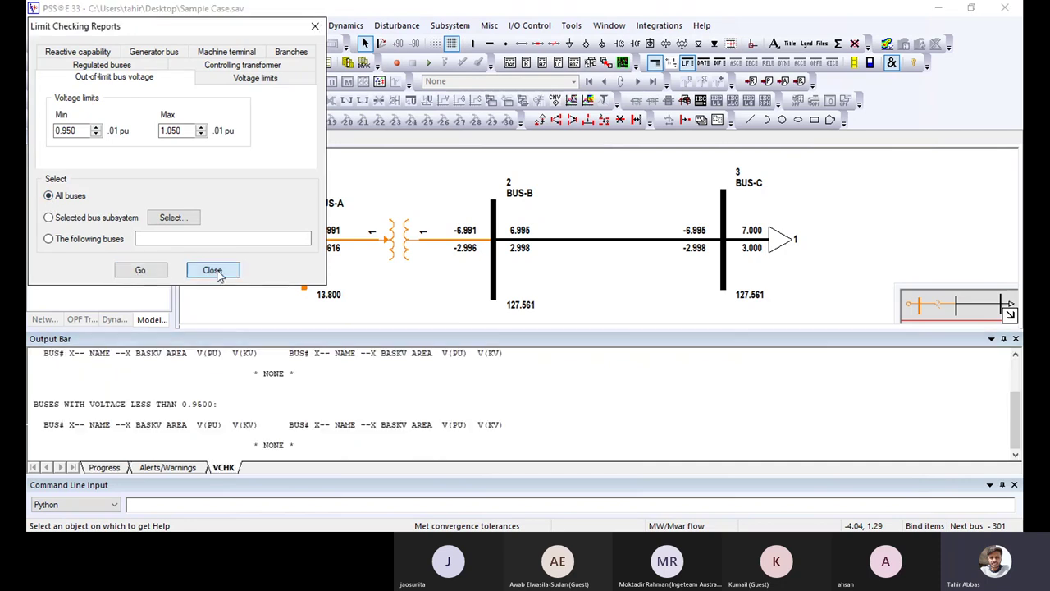
click(217, 273)
click(300, 396)
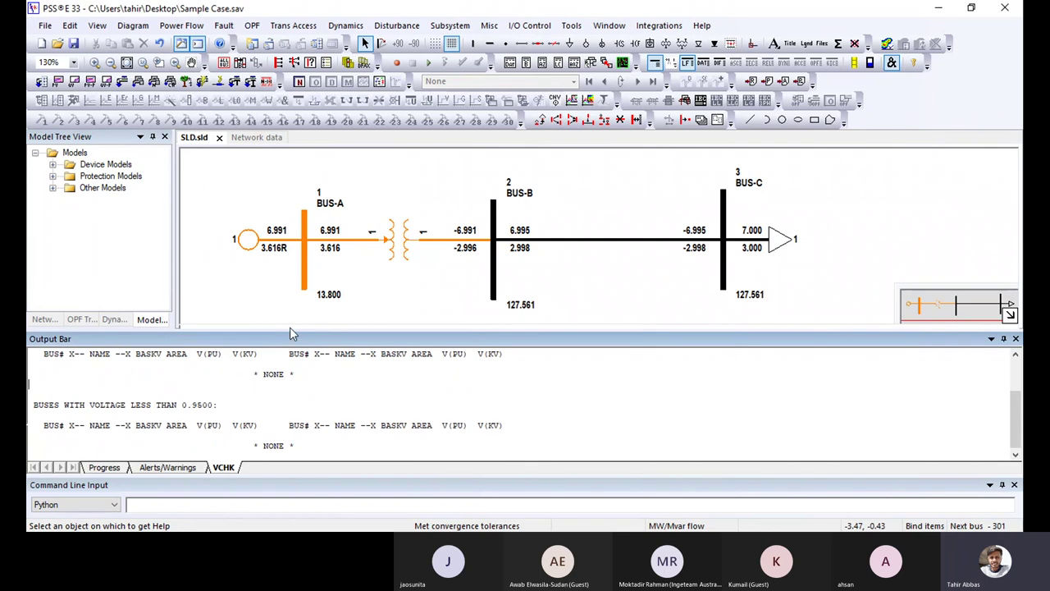
drag(289, 326, 289, 261)
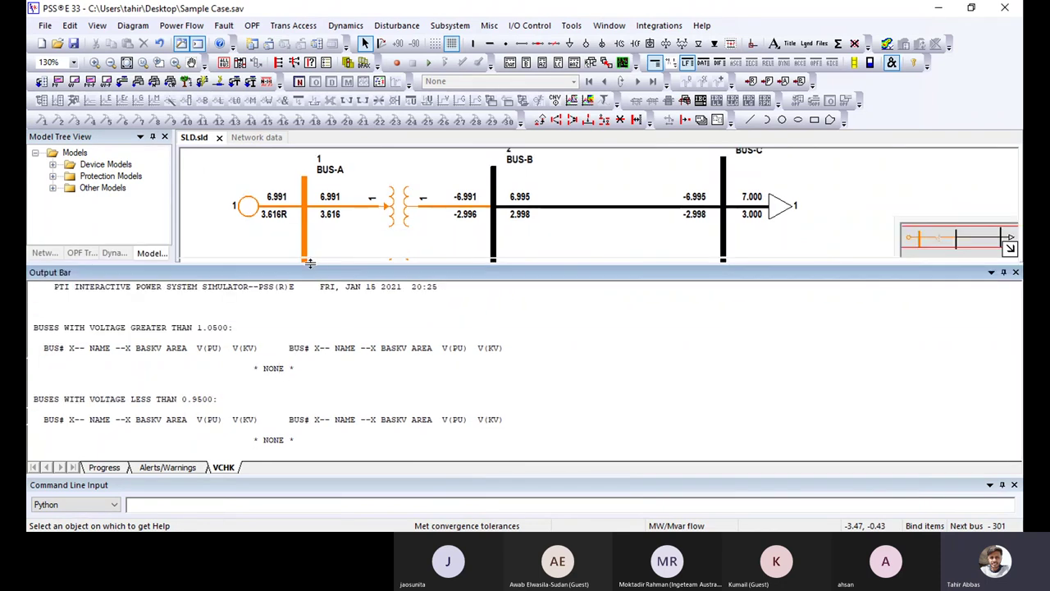
mouse_move(306, 309)
mouse_down()
mouse_move(302, 343)
mouse_move(299, 325)
mouse_up()
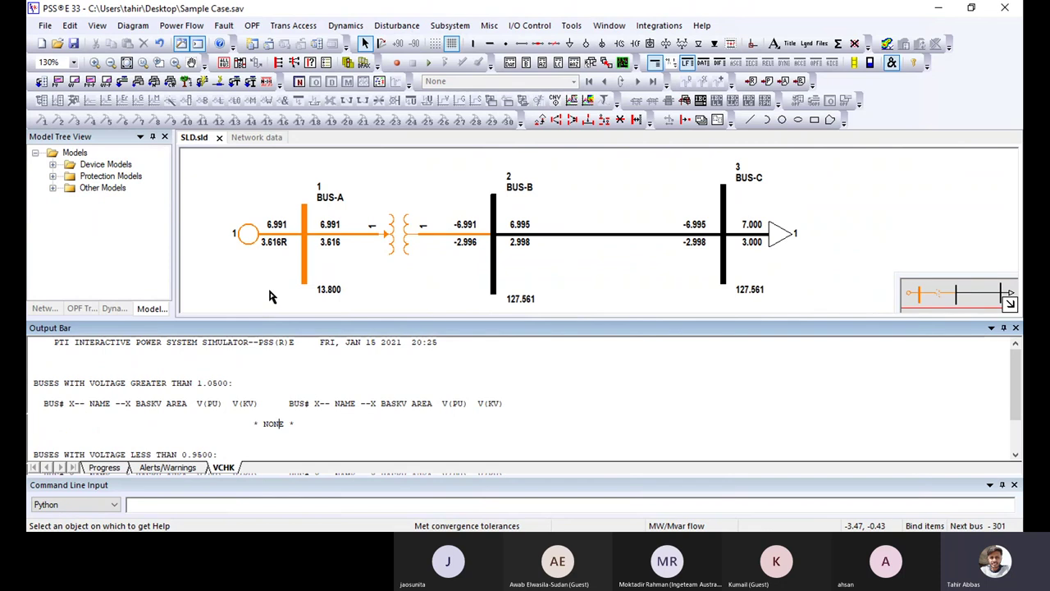
drag(269, 261, 300, 275)
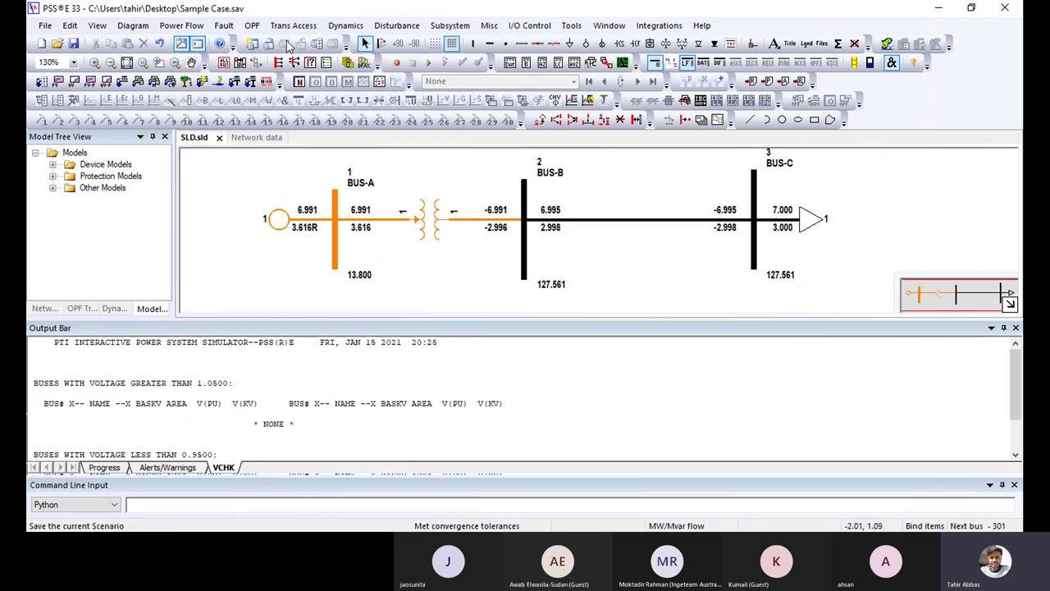
click(228, 28)
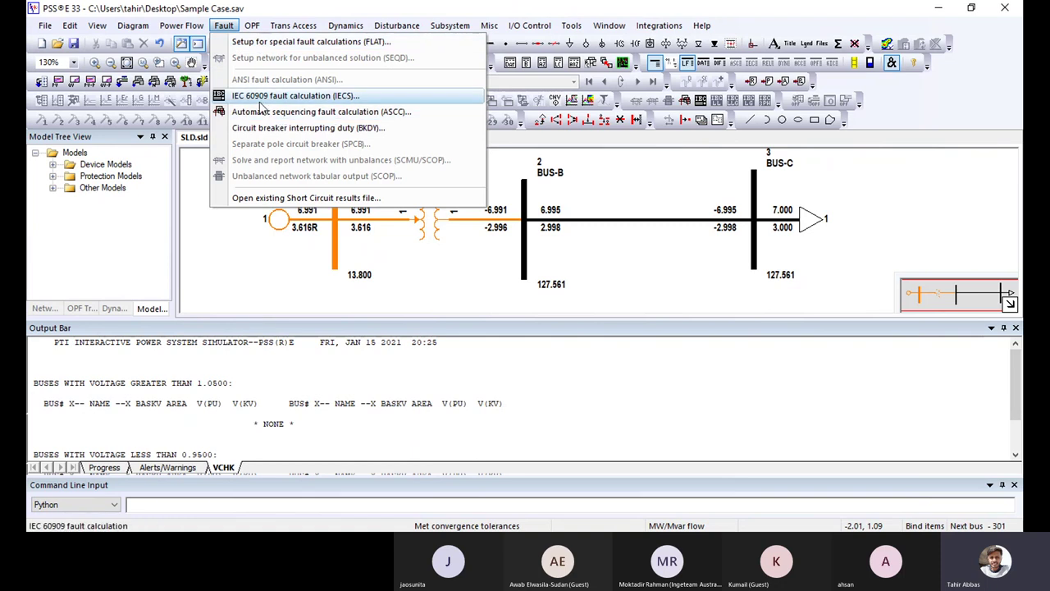
mouse_move(259, 30)
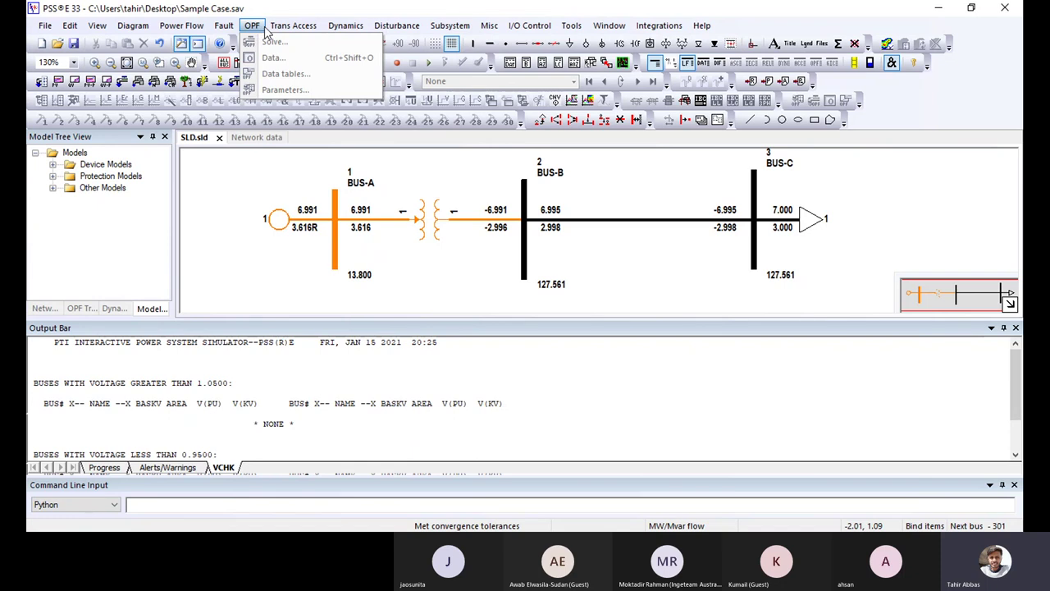
mouse_move(352, 28)
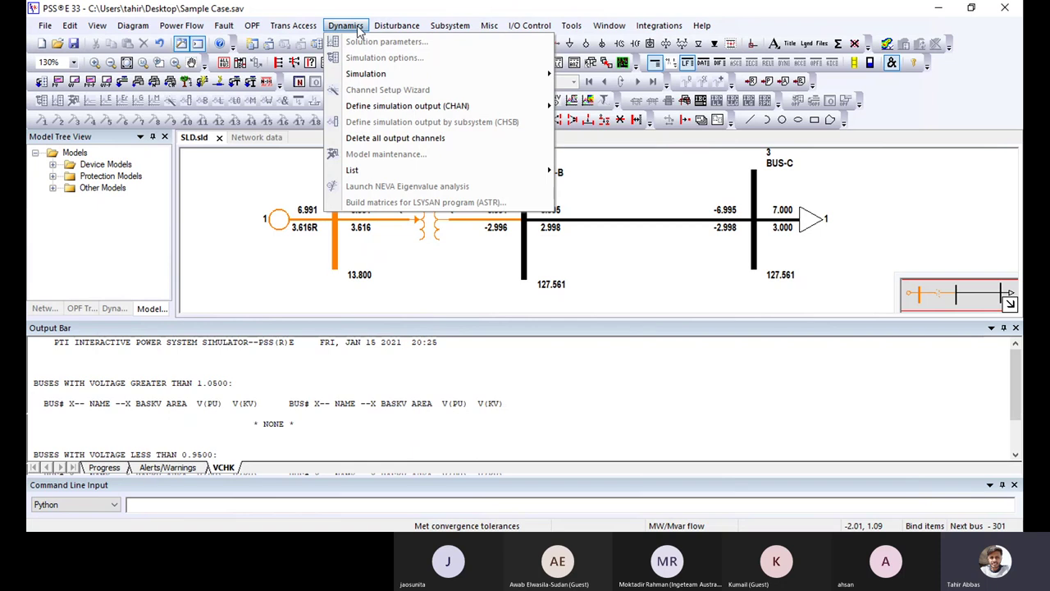
mouse_move(368, 77)
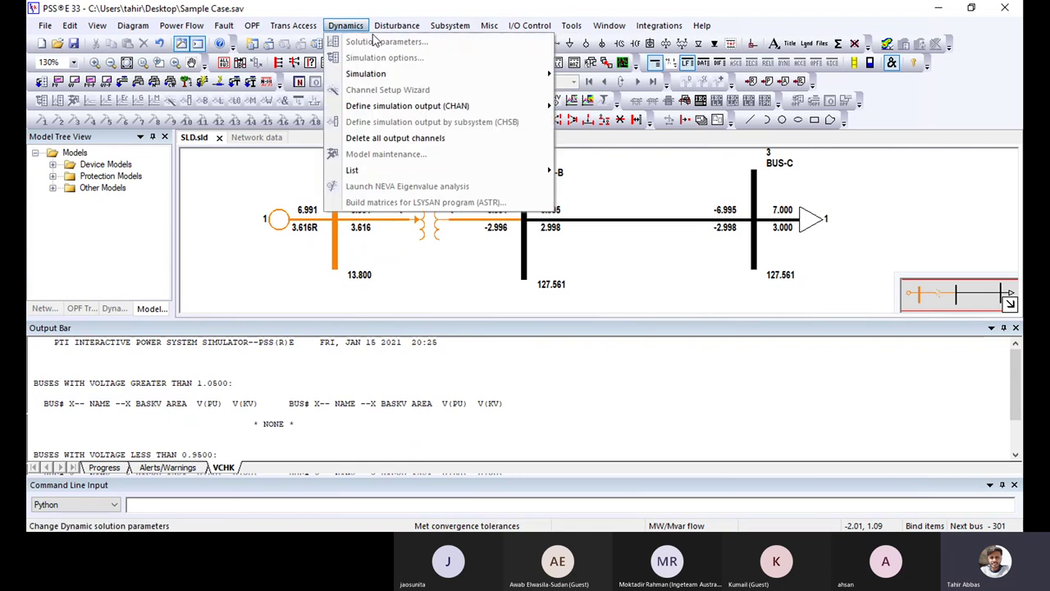
mouse_move(411, 30)
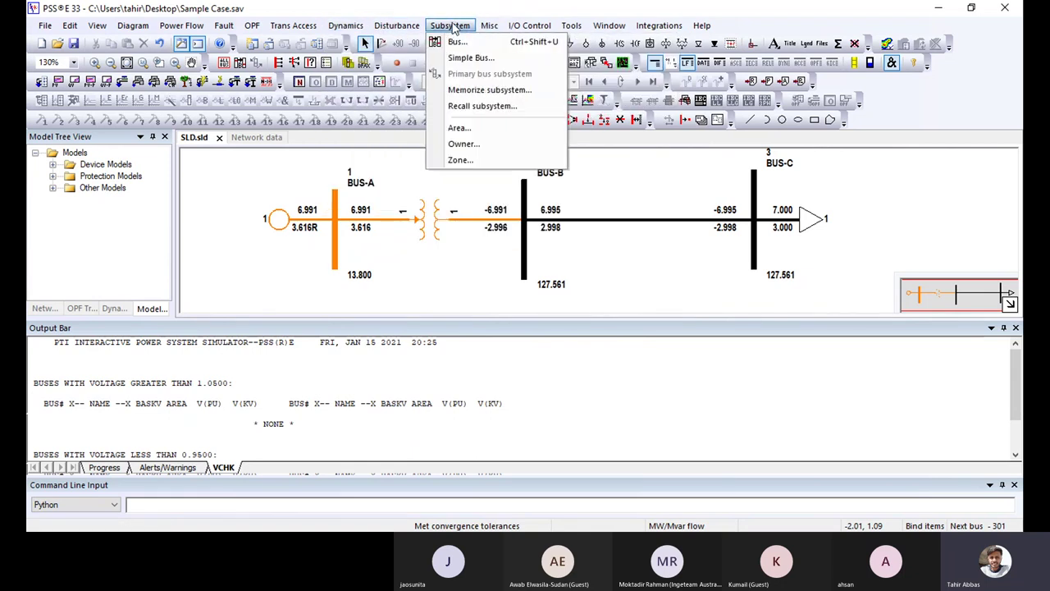
- Add area 1 to the selected areas of the bus subsystem and apply the selection
click(449, 25)
click(450, 26)
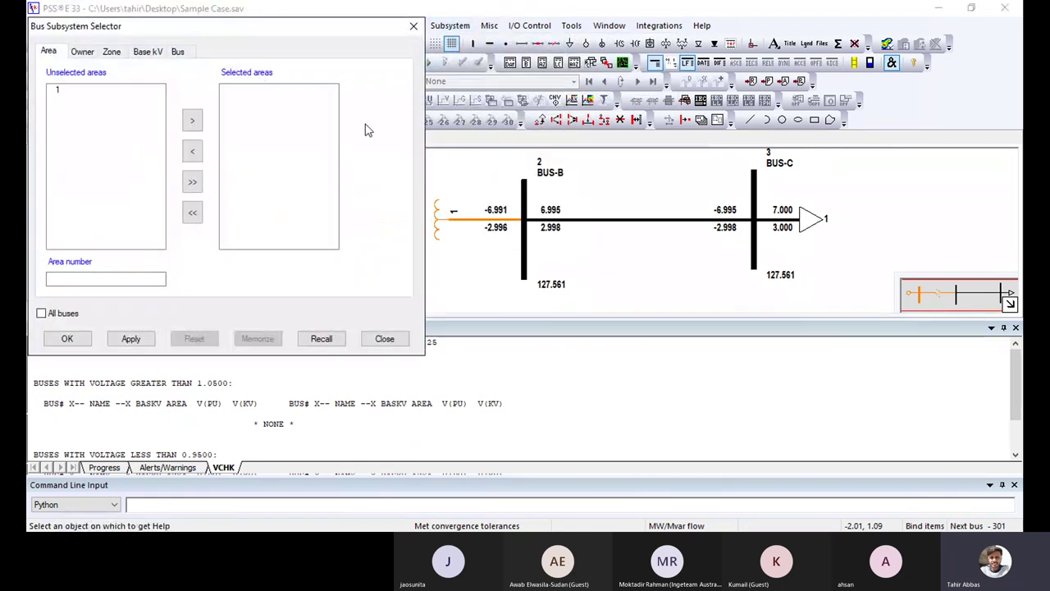
double_click(59, 92)
click(130, 339)
click(68, 338)
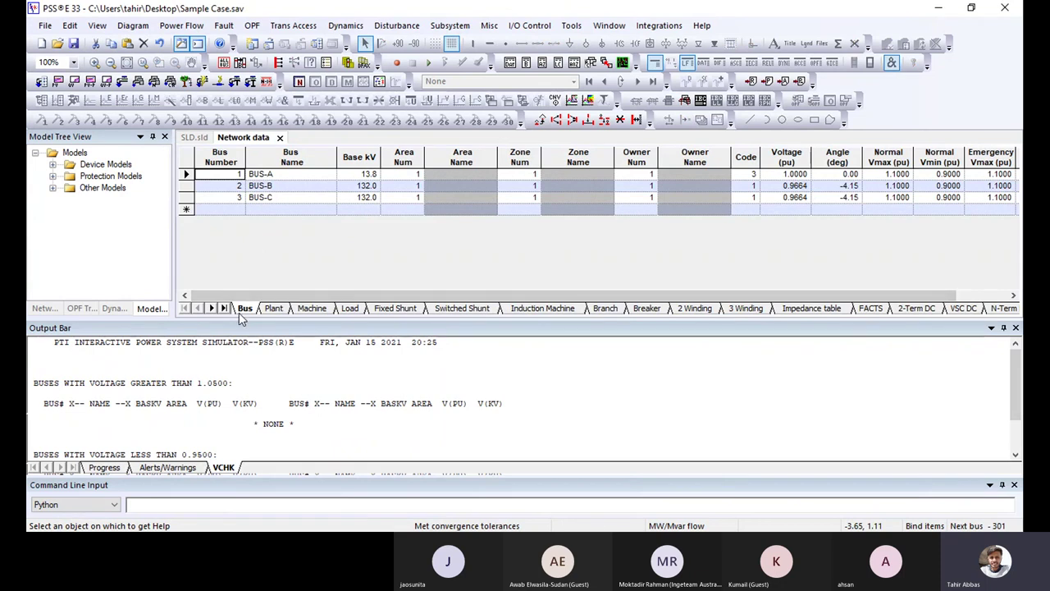
- Review the plant, machine, load, fixed and switched shunt, induction machine and branch records in the network data
click(286, 309)
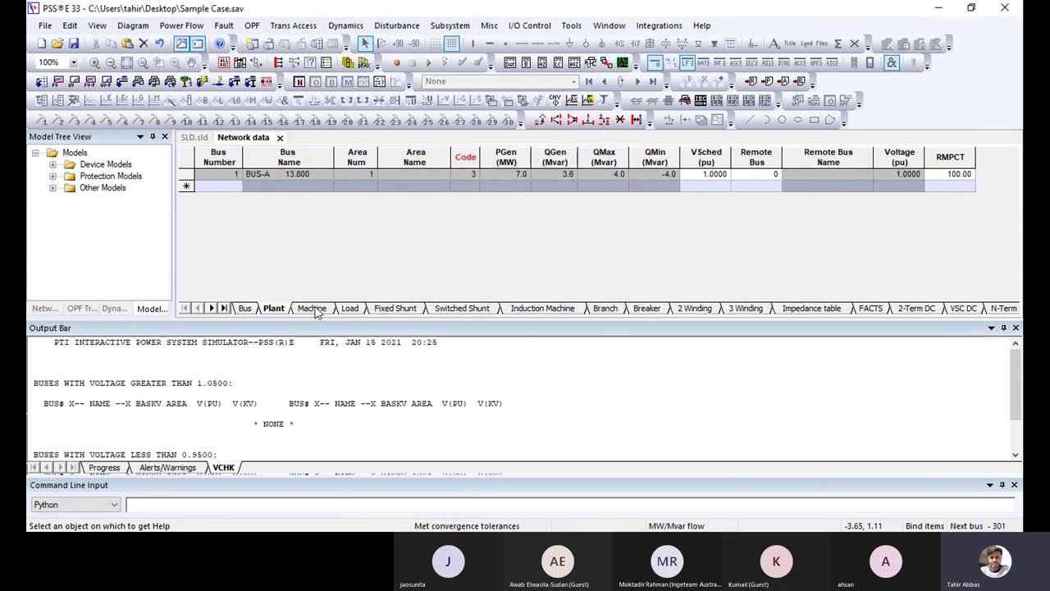
click(315, 309)
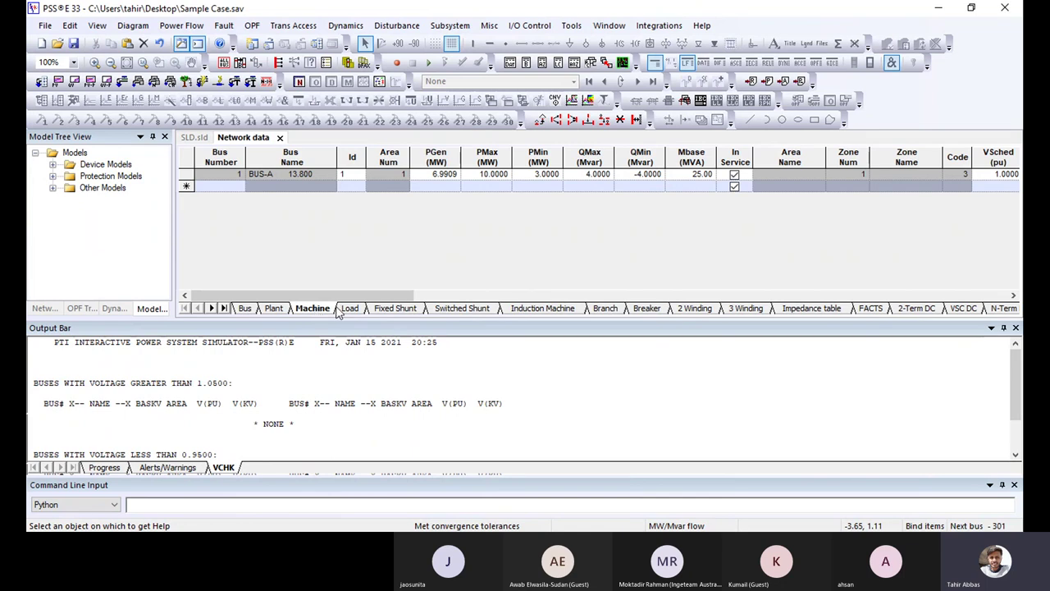
click(350, 309)
click(394, 310)
click(462, 311)
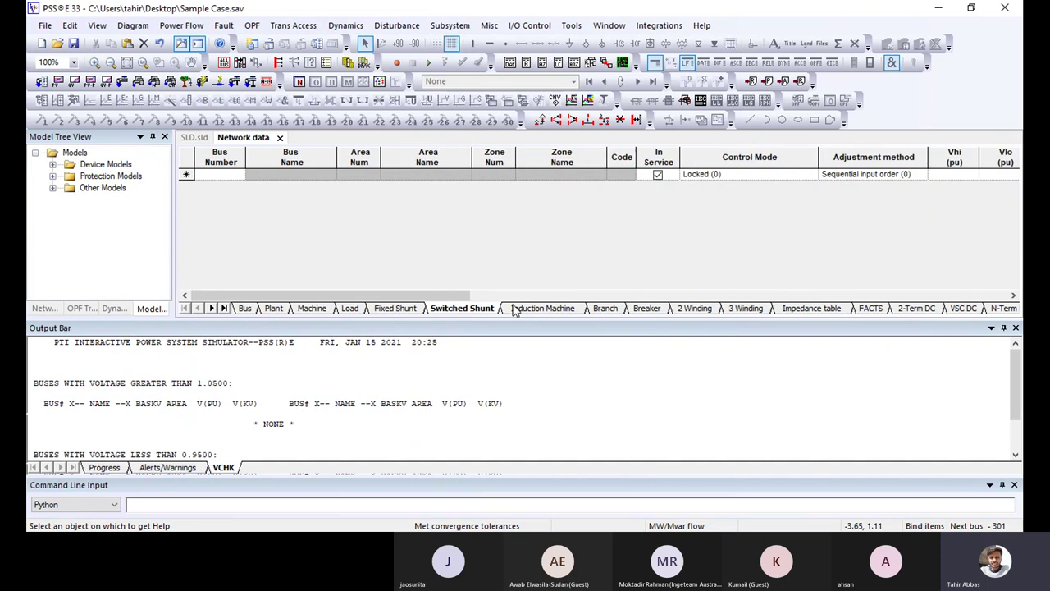
click(515, 310)
click(607, 309)
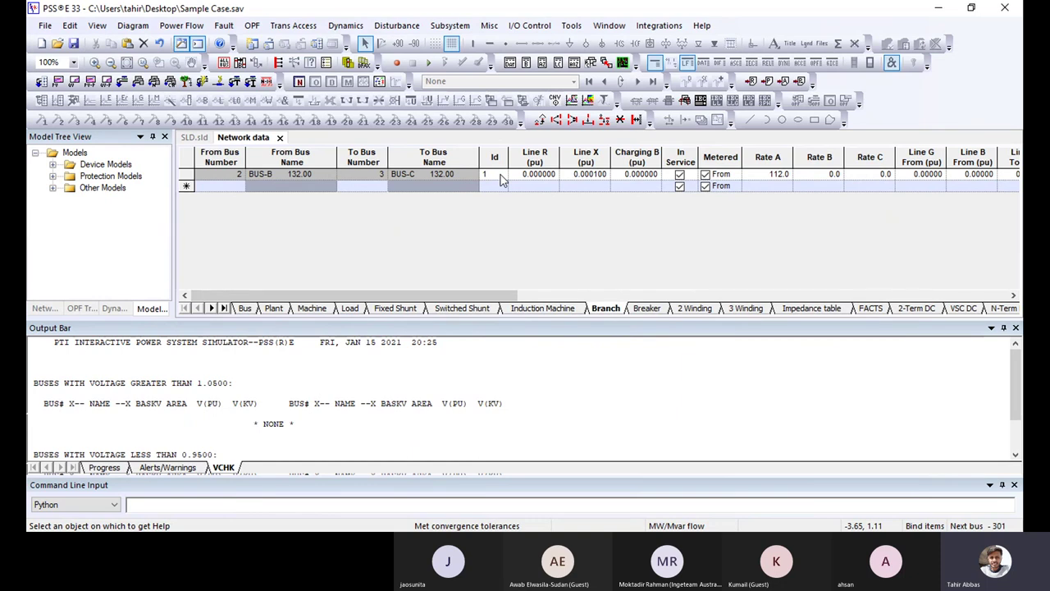
click(502, 177)
- Review the breaker, two- and three-winding transformer, impedance table and FACTS records in the network data
click(652, 310)
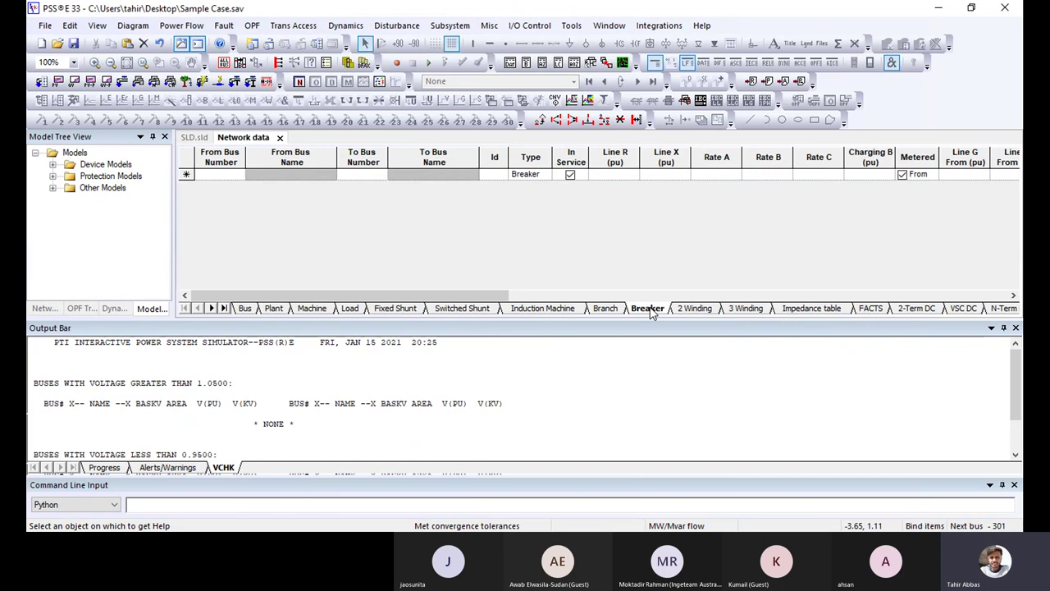
key(ctrl+Page_Up)
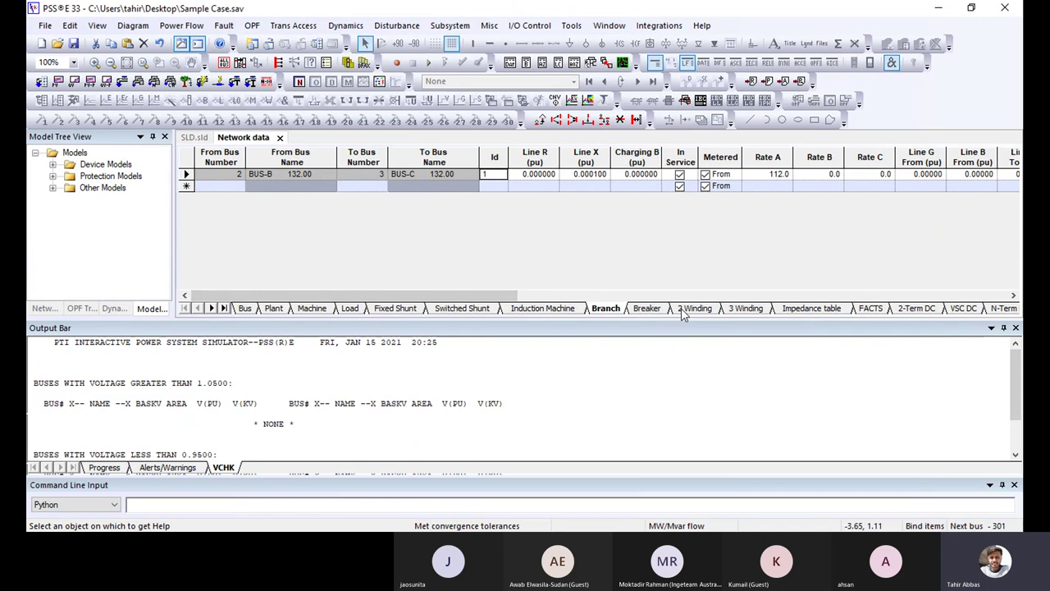
key(ctrl+Page_Down)
key(ctrl+Page_Down)
key(ctrl+Page_Down)
click(812, 308)
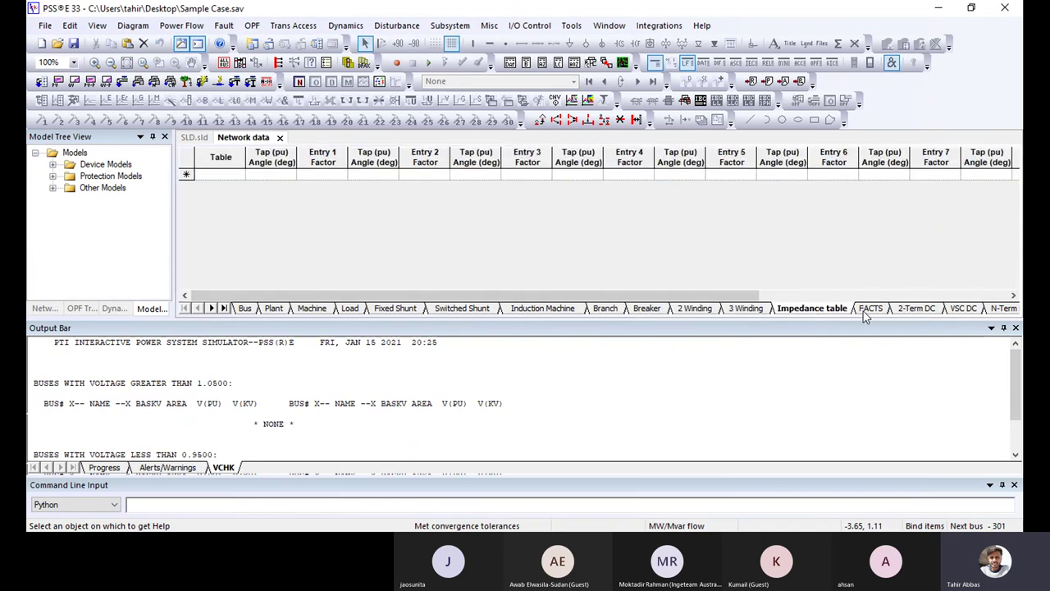
click(866, 309)
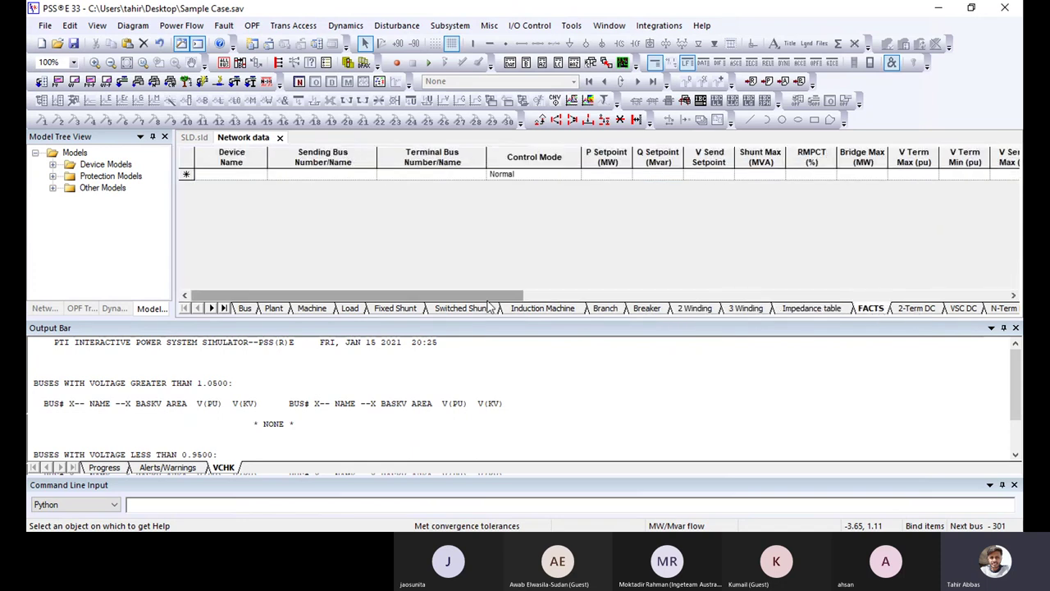
click(730, 296)
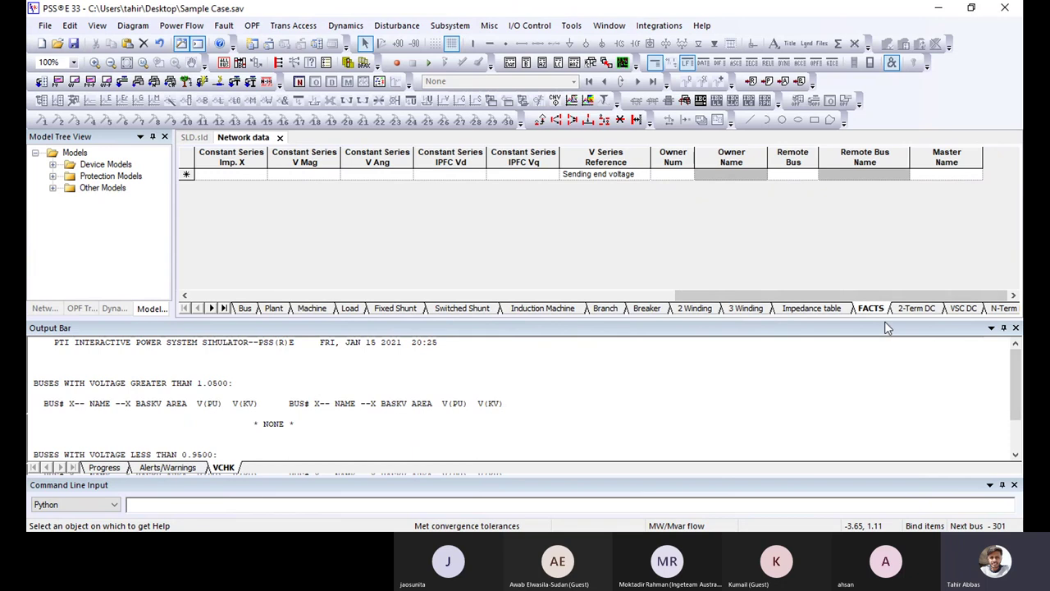
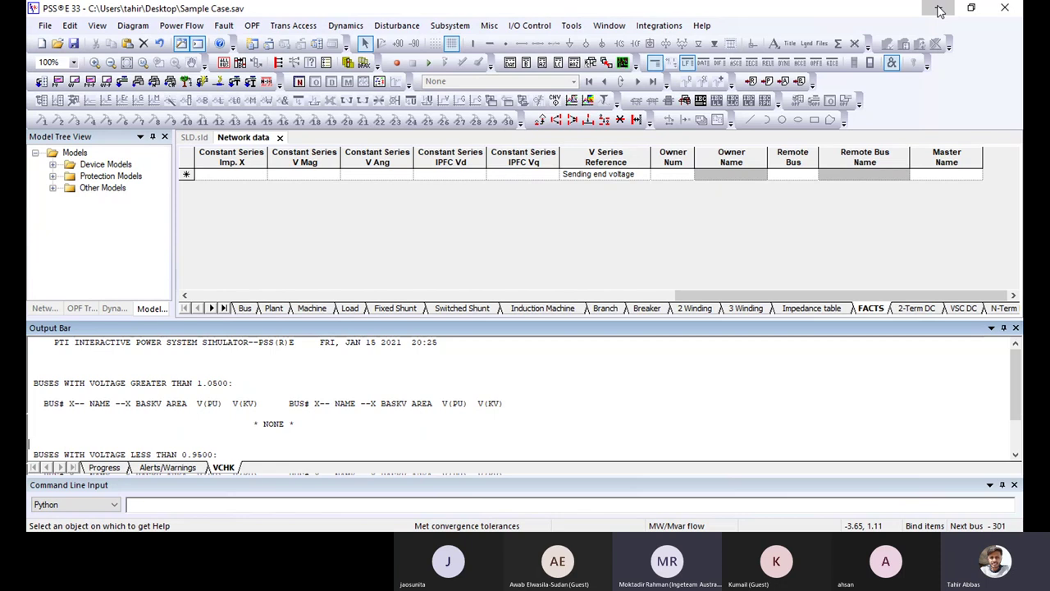
- Examine the real power output in the data record of the generator at BUS-A on the single-line diagram, and cancel without changes
click(940, 10)
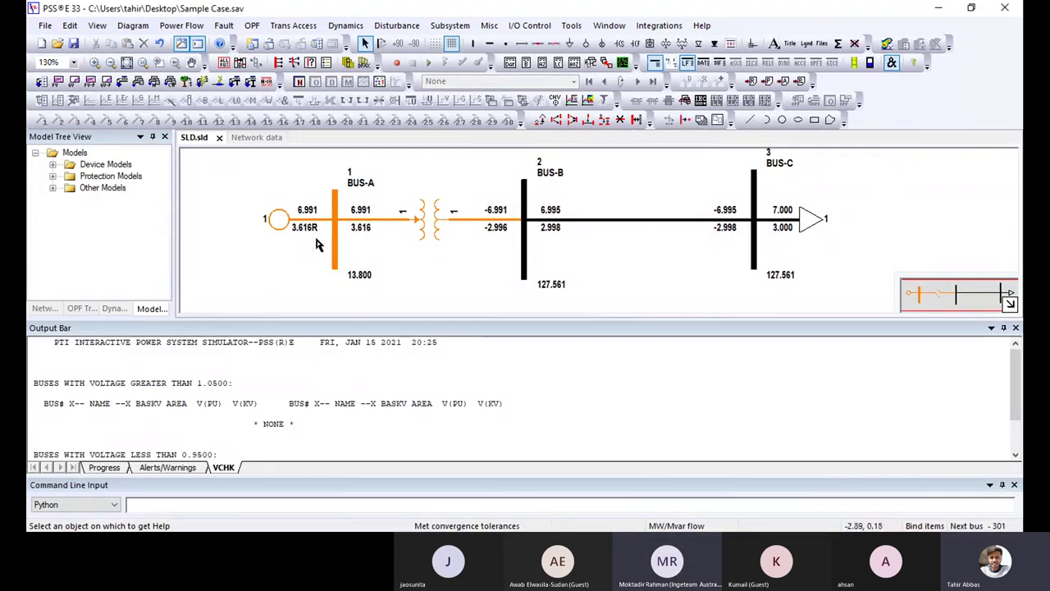
double_click(276, 219)
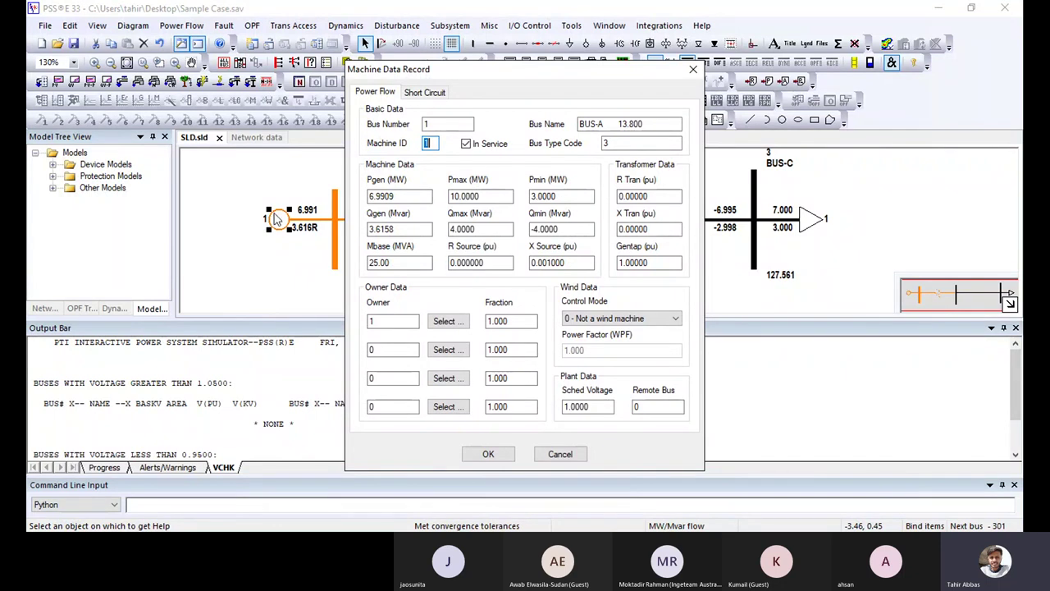
click(693, 69)
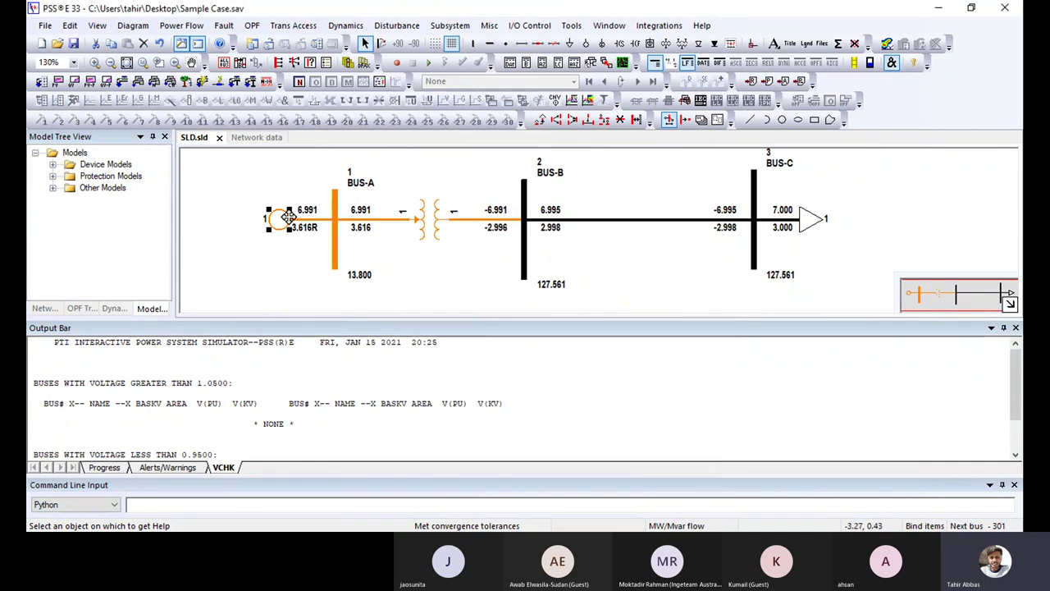
double_click(279, 219)
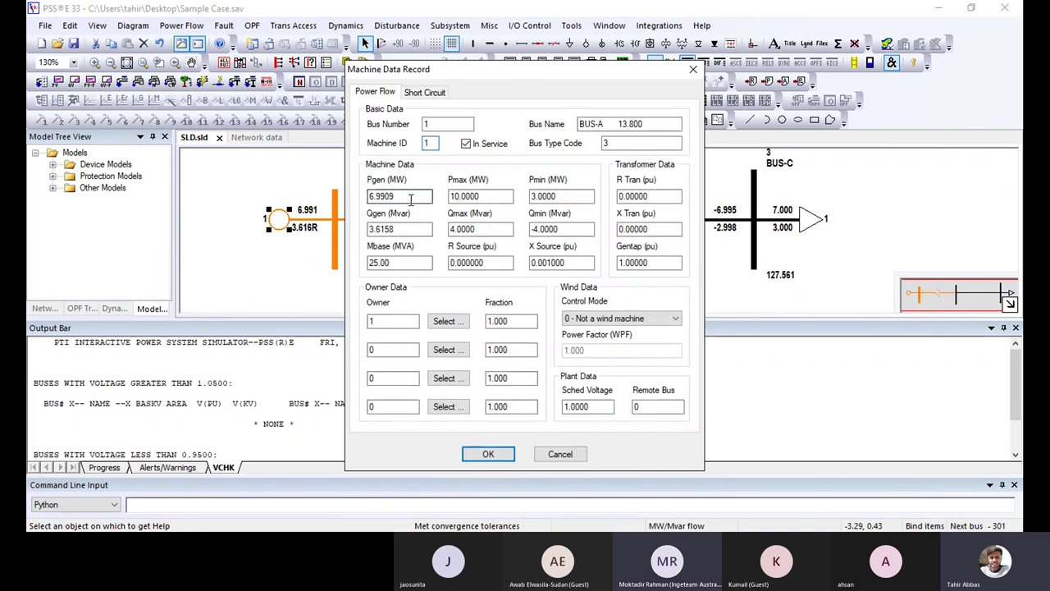
drag(415, 196, 362, 202)
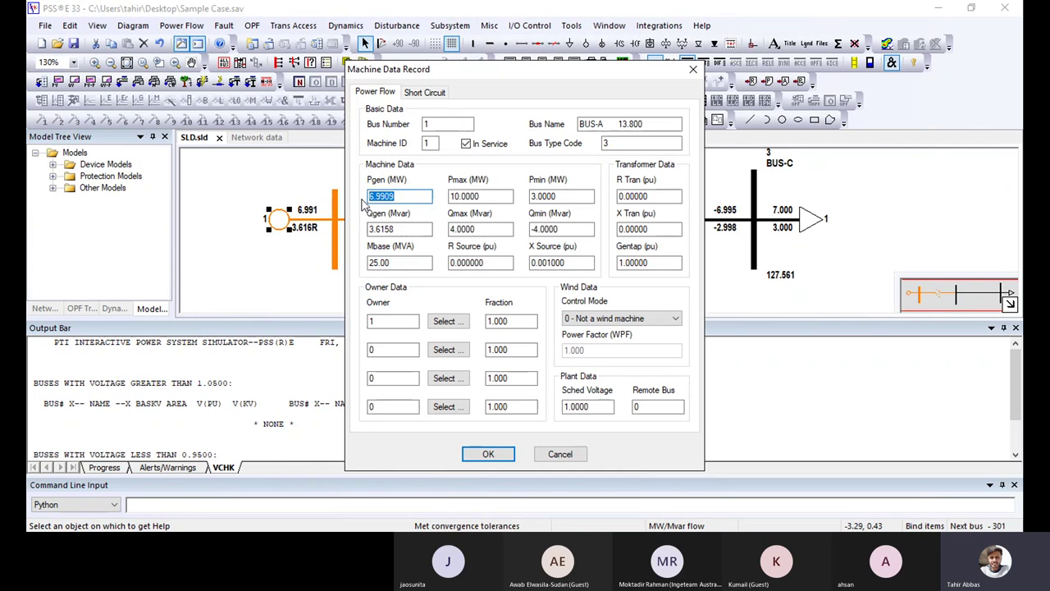
click(558, 454)
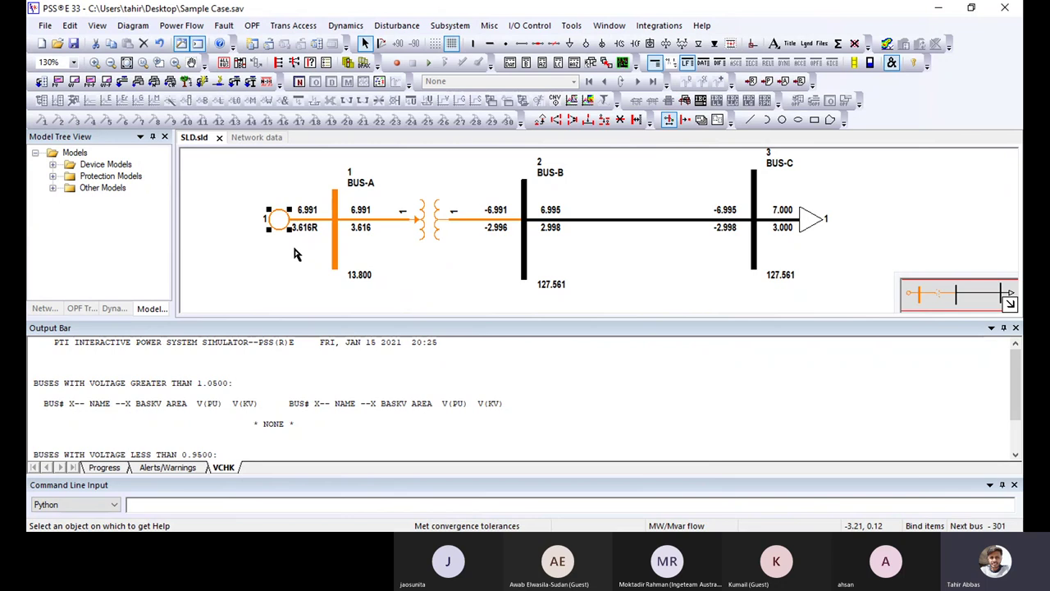
- Add a load of 2 MW and 1 Mvar at BUS-A on the single-line diagram and solve the power flow
click(298, 253)
click(571, 43)
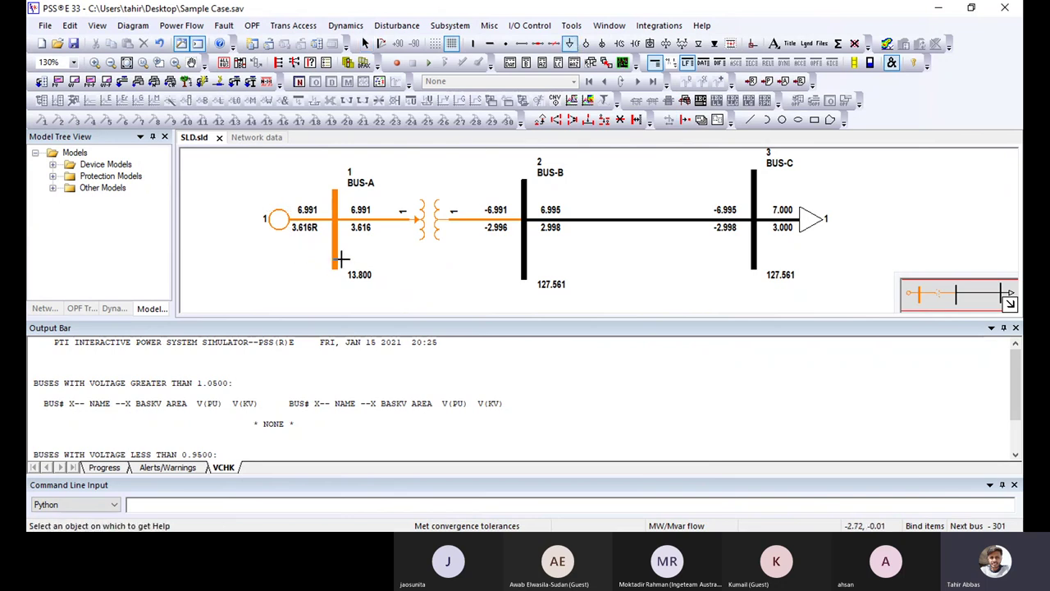
click(333, 250)
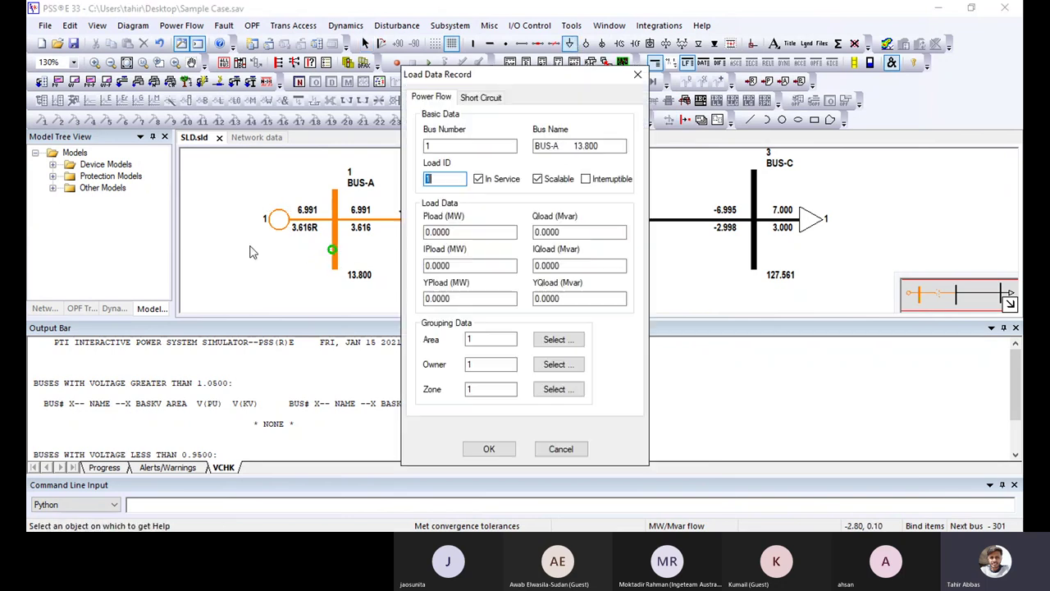
double_click(459, 232)
text(2)
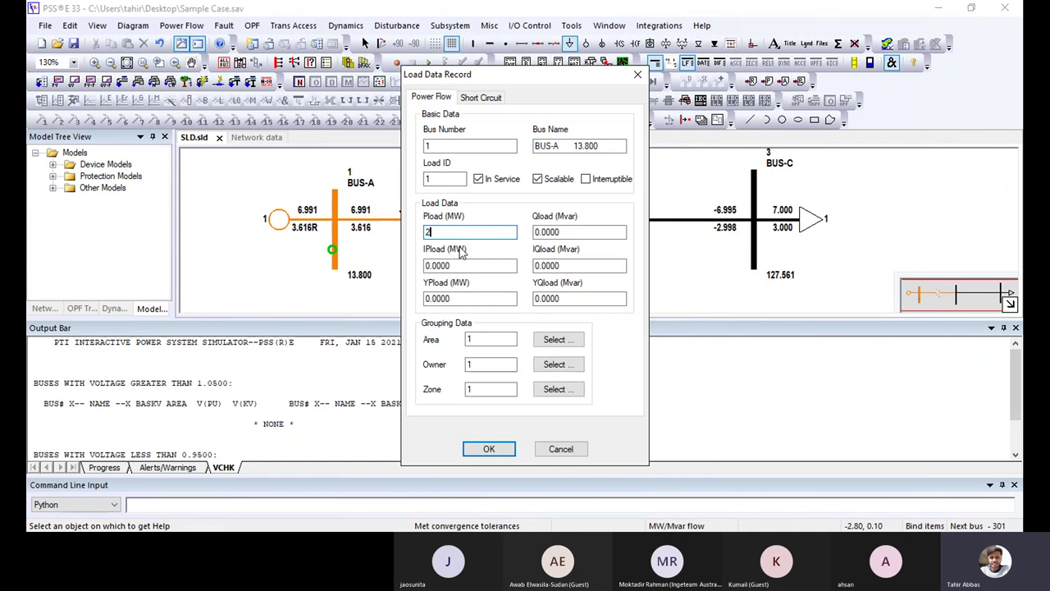
double_click(567, 233)
text(1)
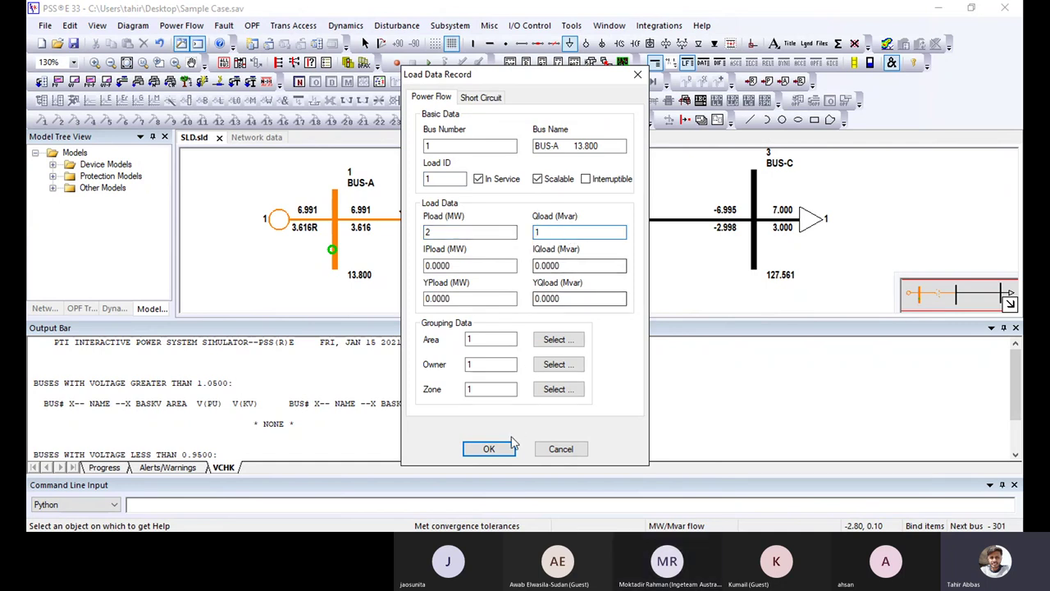
click(489, 449)
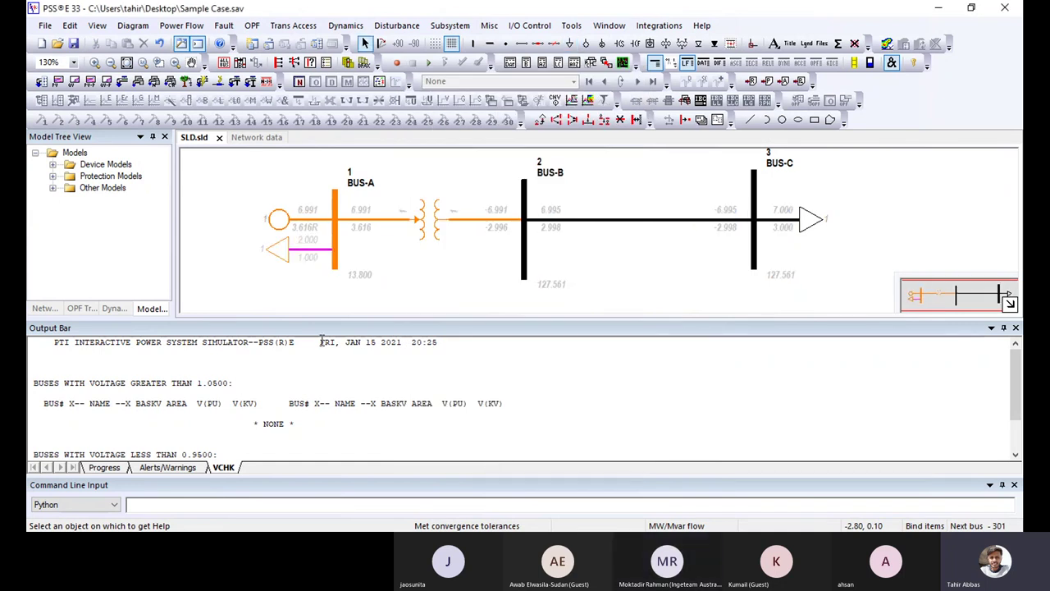
click(122, 81)
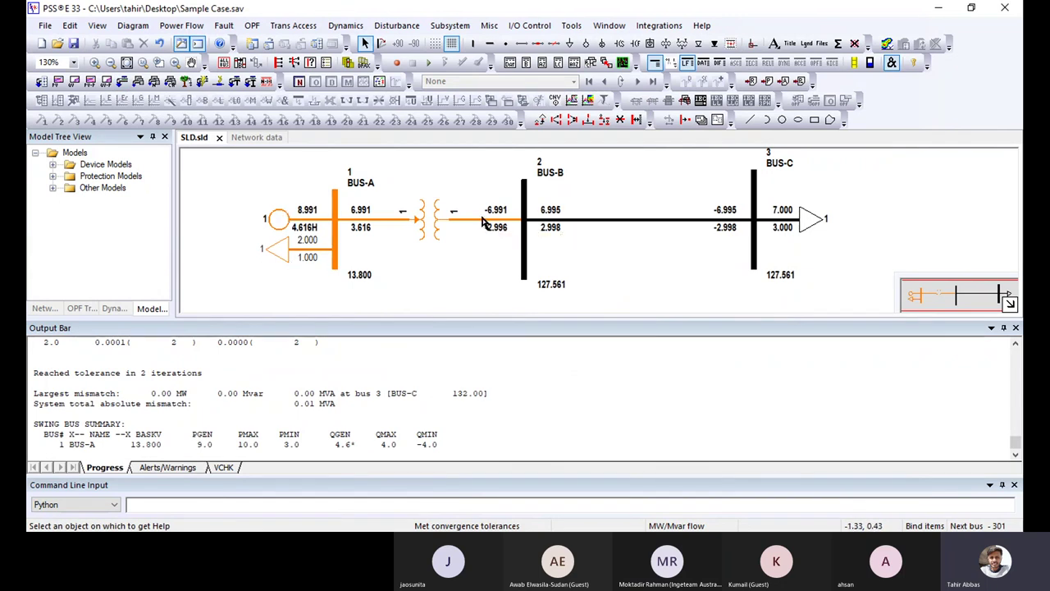
- Check the generated real power in the data record of the BUS-A machine and cancel without changes
double_click(302, 224)
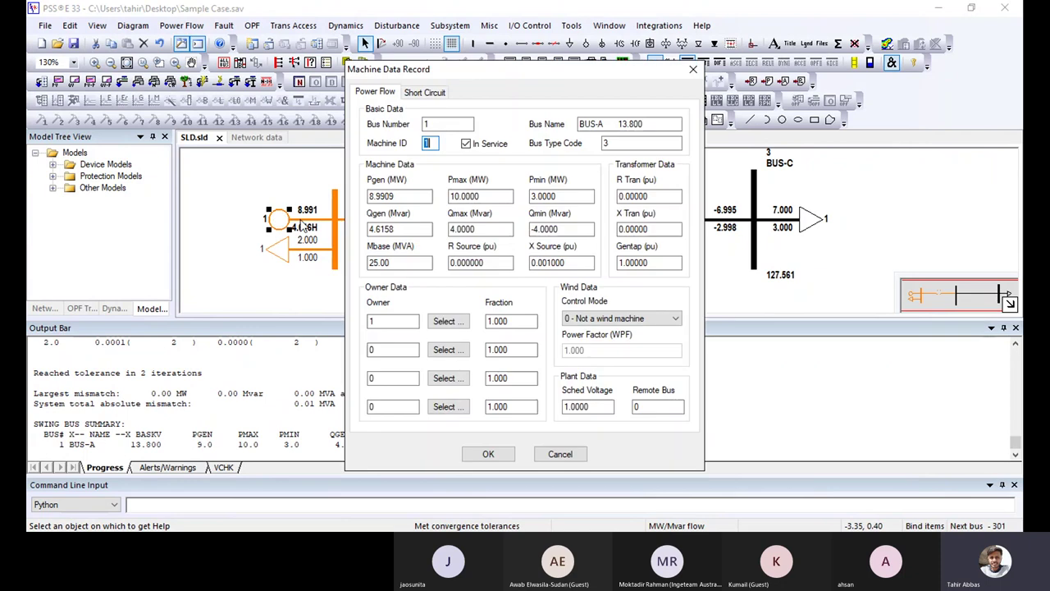
key(Tab)
key(Tab)
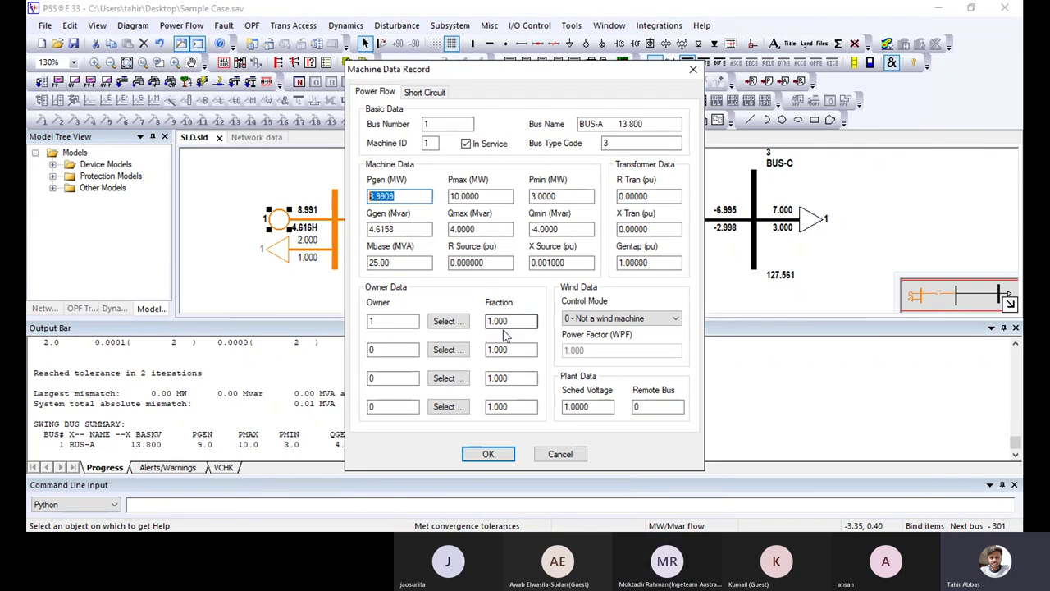
click(561, 453)
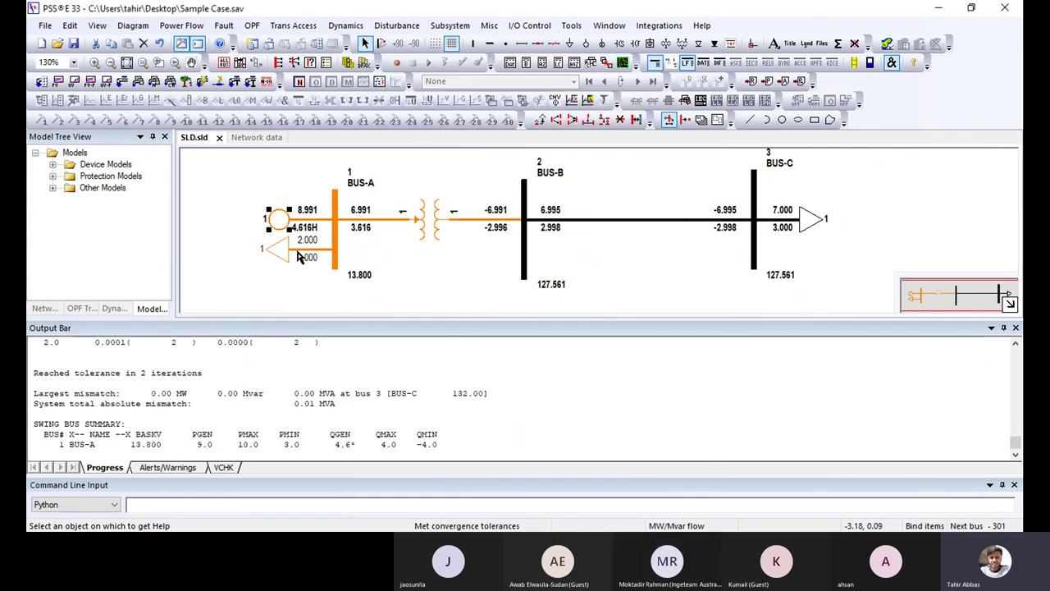
- Move the load symbol at BUS-A slightly lower along the bus
click(276, 252)
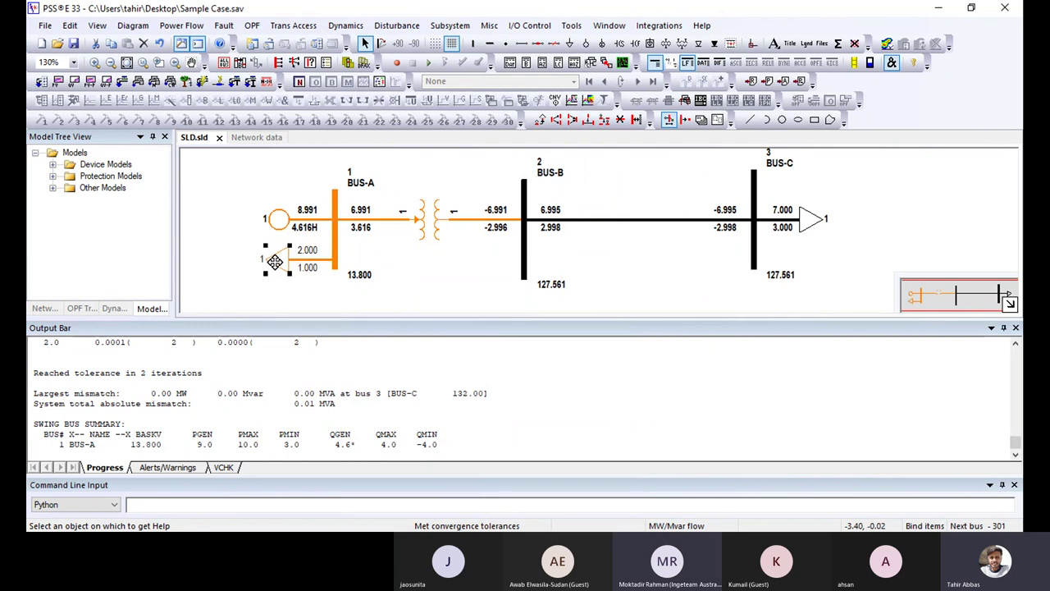
- Try to set the real power output of the generator at BUS-A to 5 MW
click(275, 211)
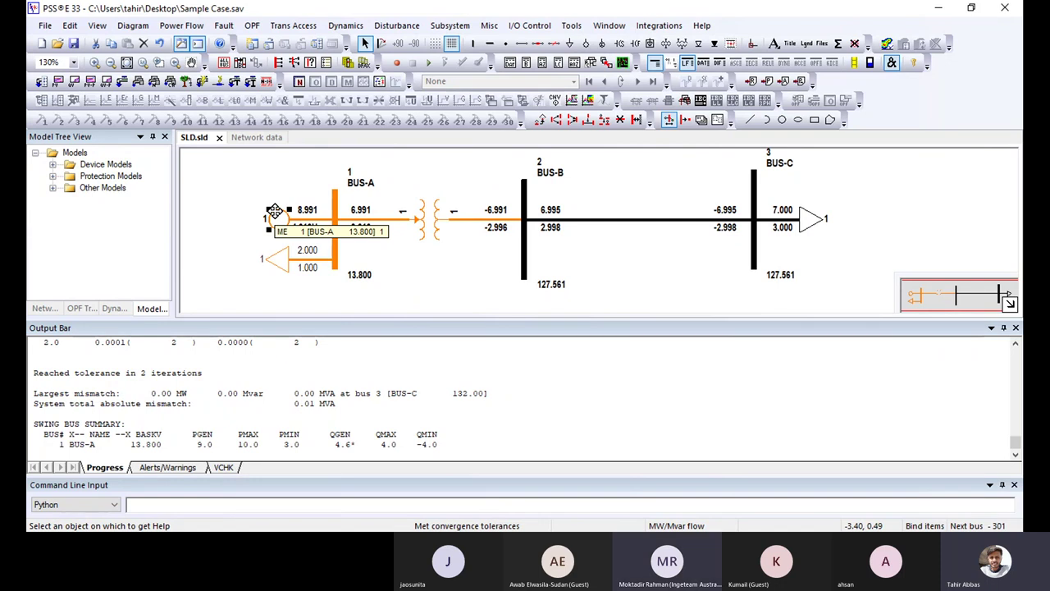
double_click(275, 212)
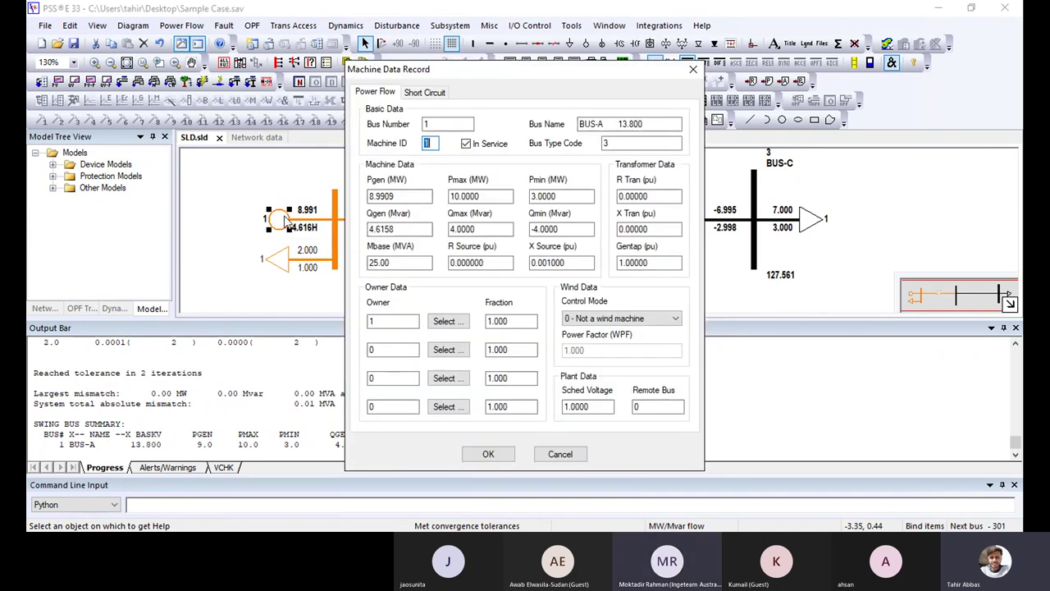
drag(480, 196, 451, 205)
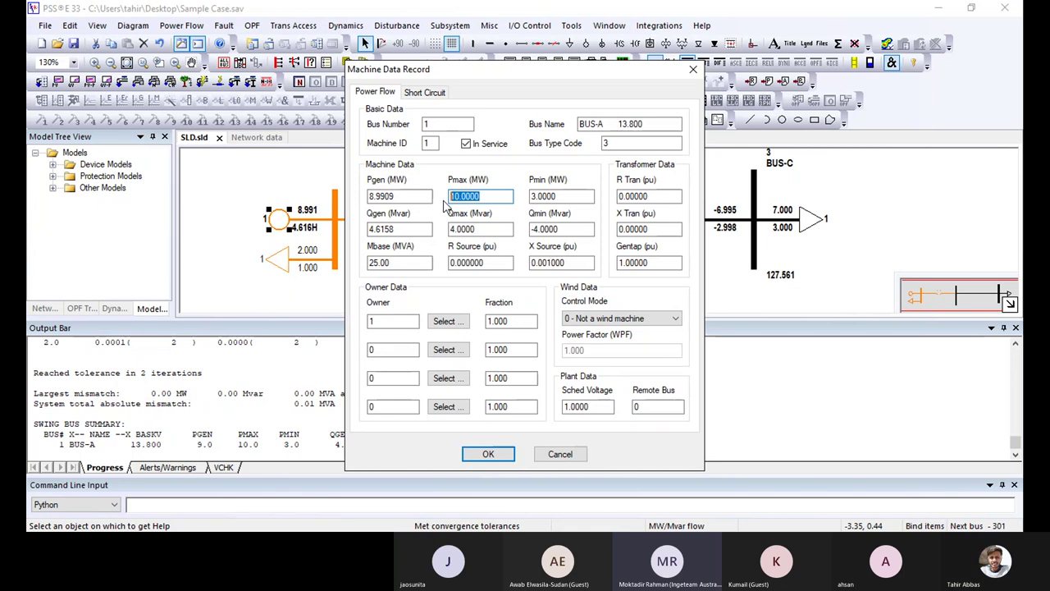
double_click(400, 199)
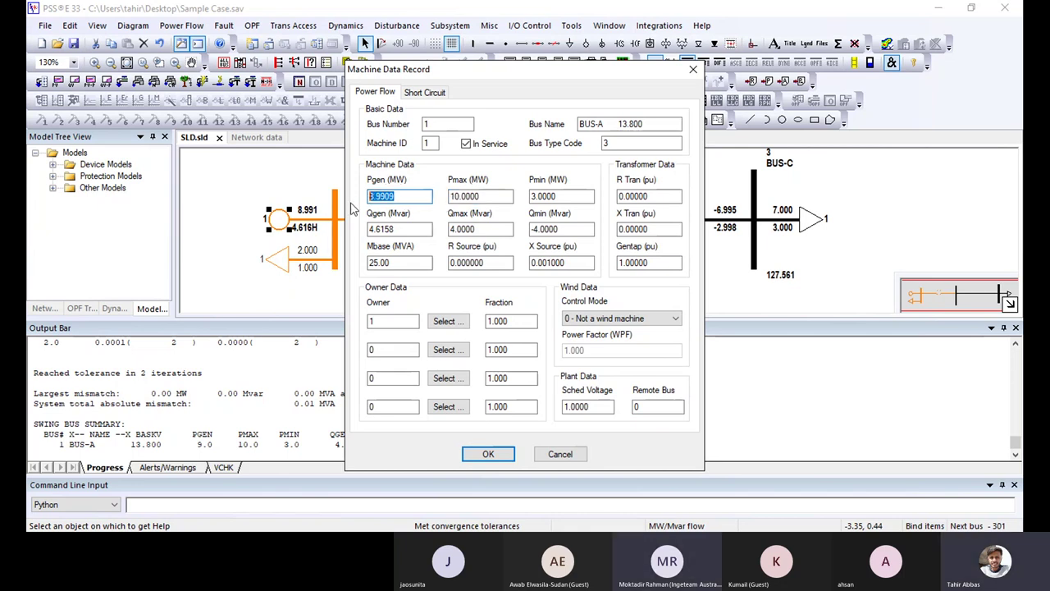
text(5)
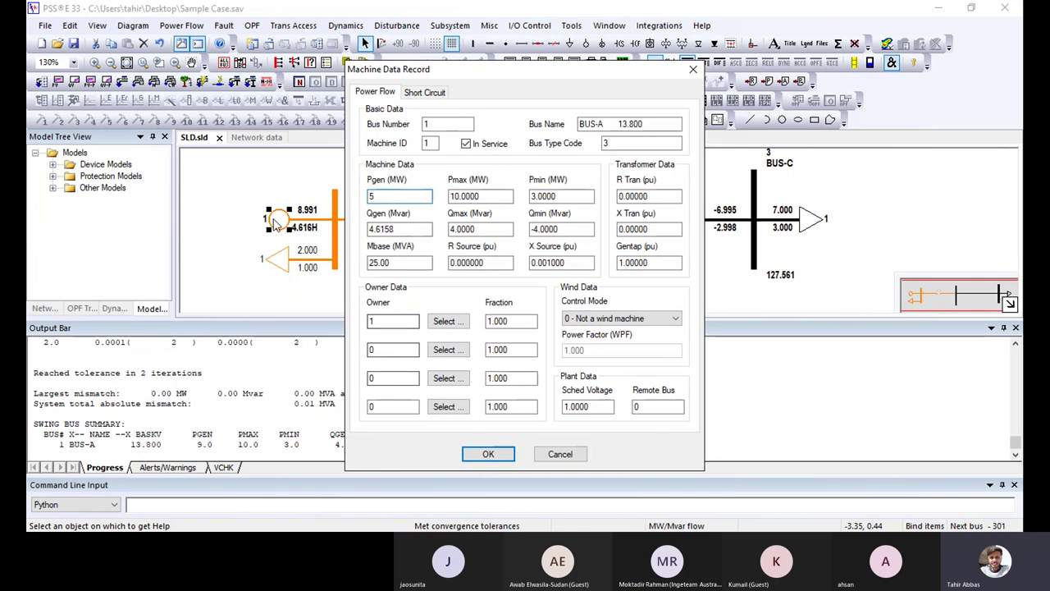
click(478, 456)
- Switch the load at BUS-A out of service
click(275, 263)
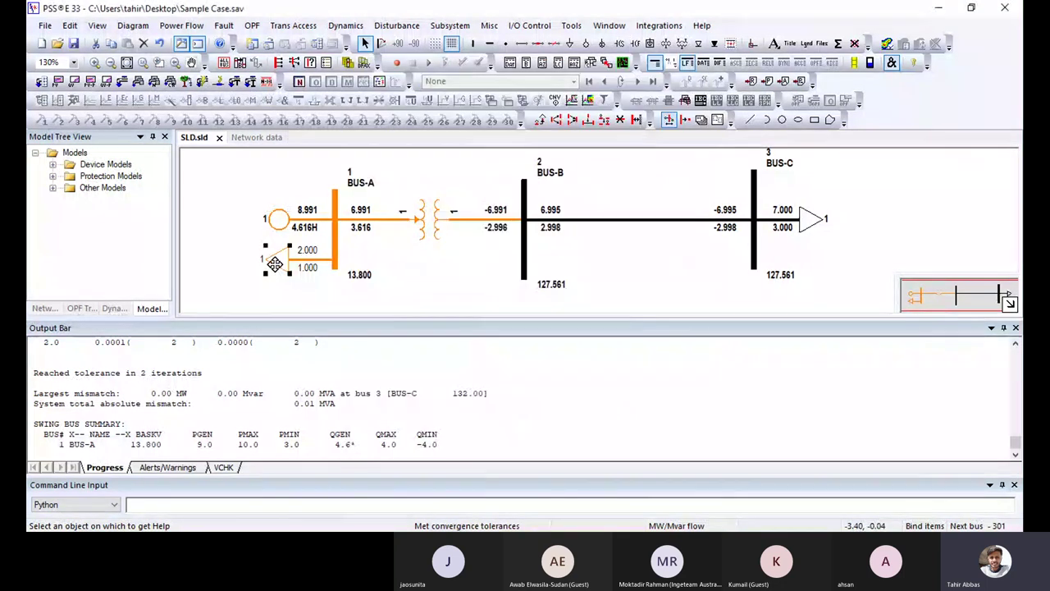
- Set the Pgen of the BUS-A generator to 5 MW and solve the power flow with the load switched off
click(274, 220)
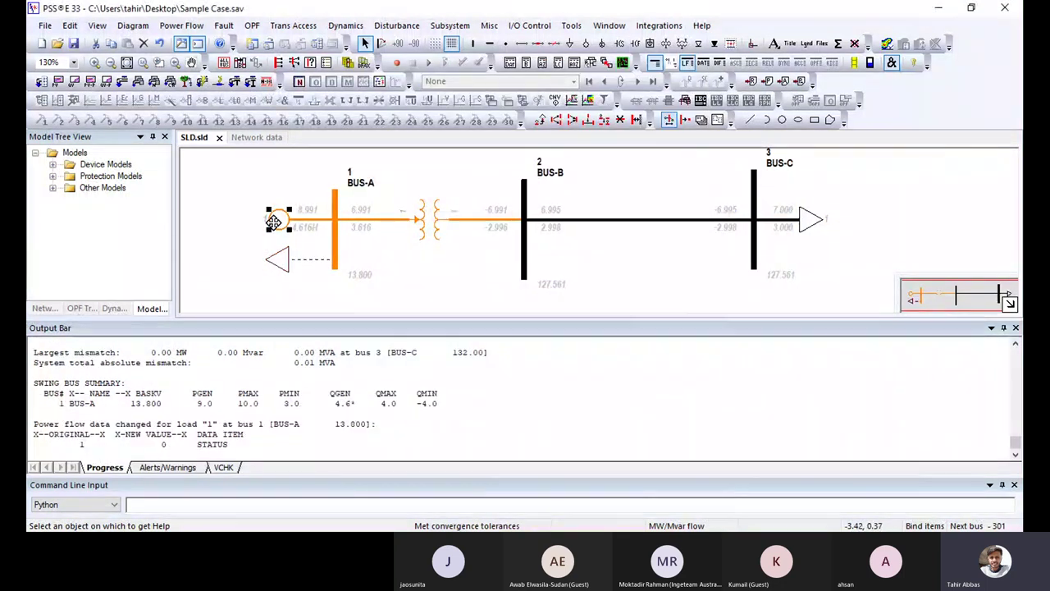
double_click(274, 220)
double_click(399, 196)
text(5)
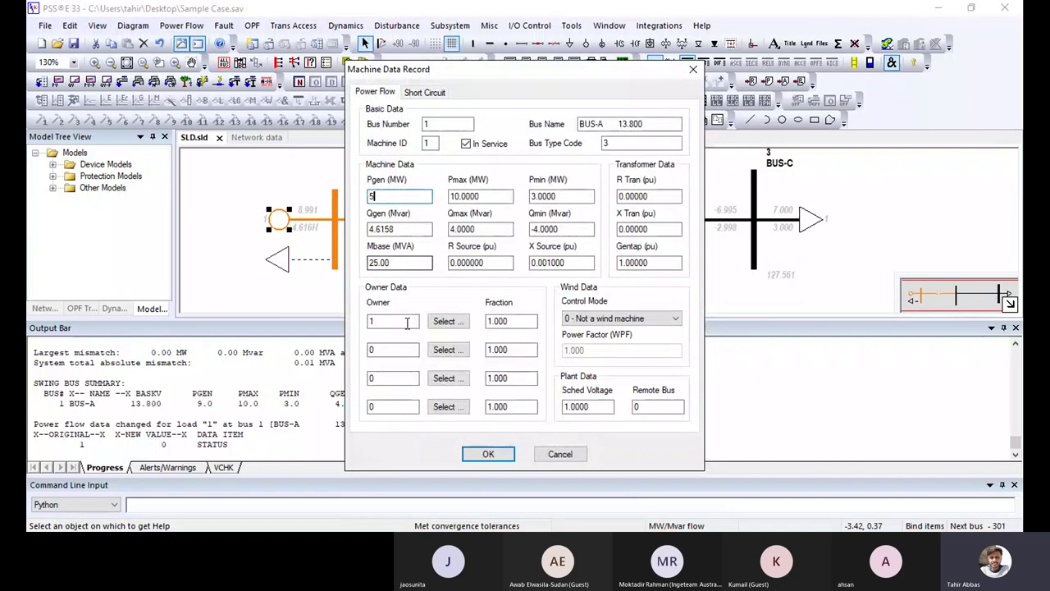
click(492, 456)
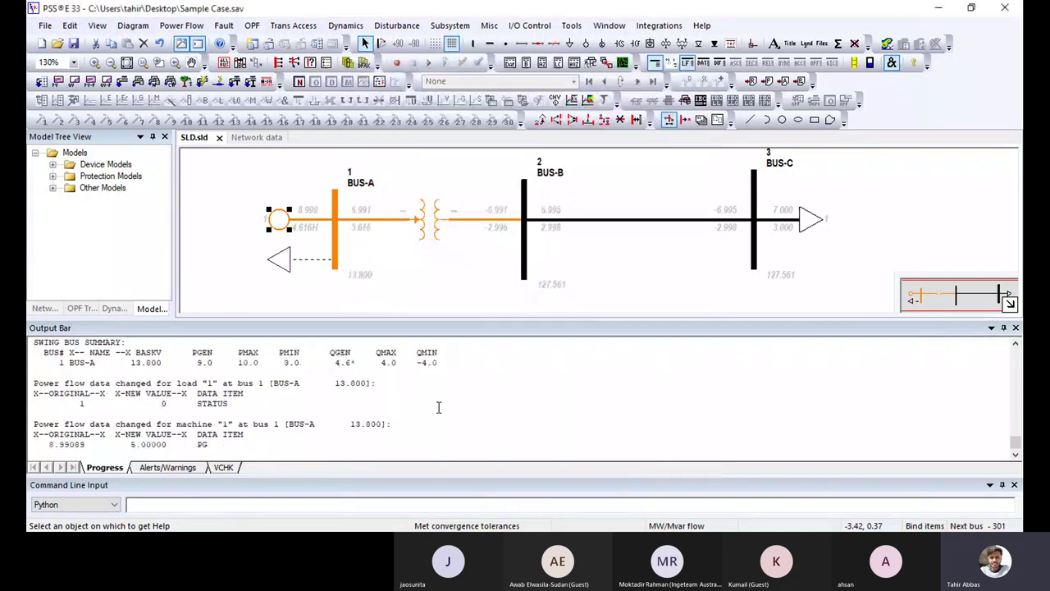
click(122, 81)
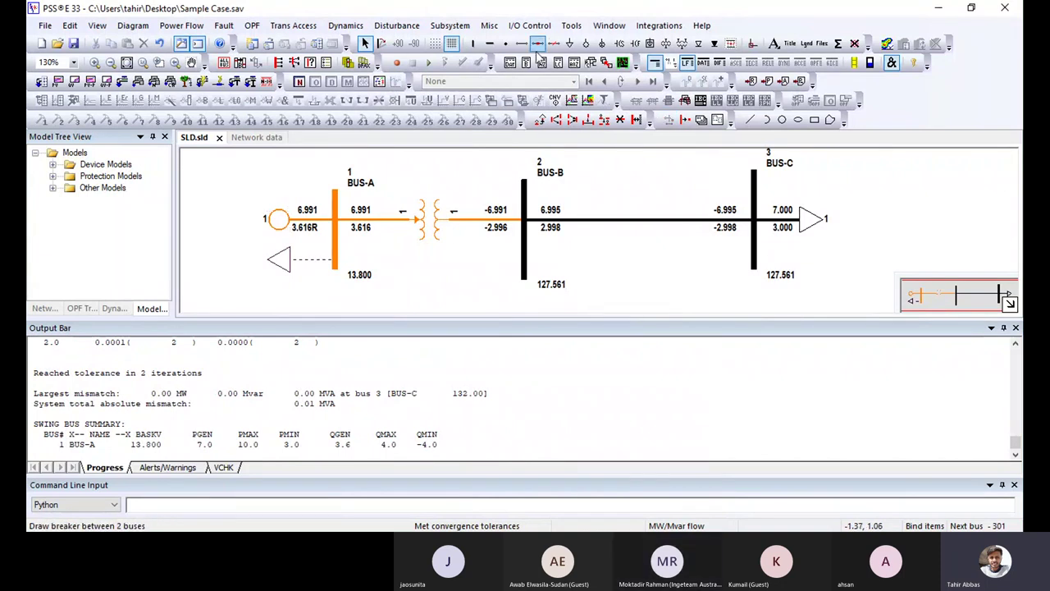
- Add a generator at BUS-B with a real power output of 2 MW
click(585, 43)
click(522, 250)
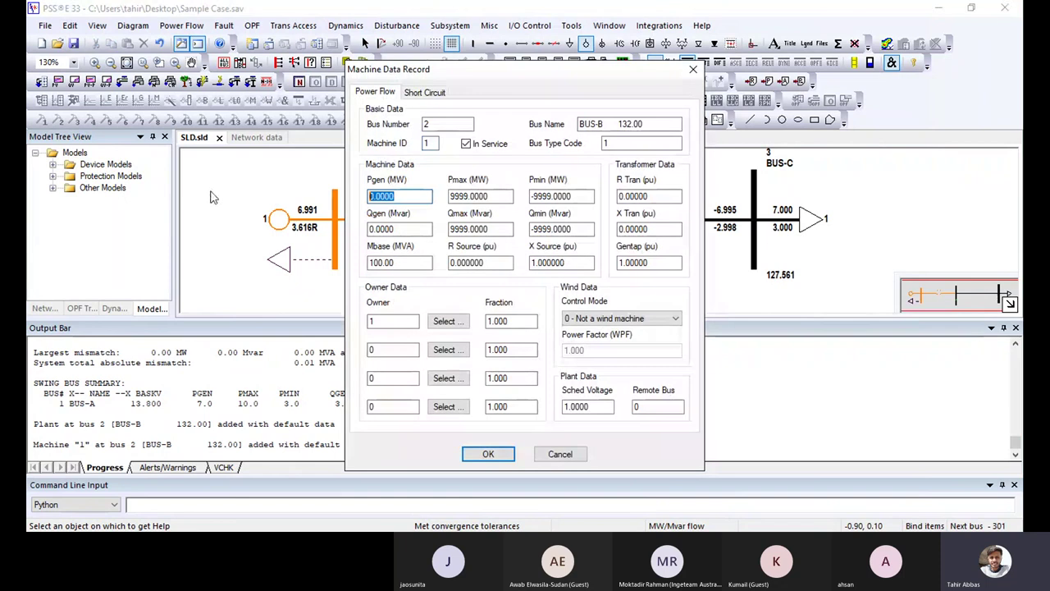
text(2)
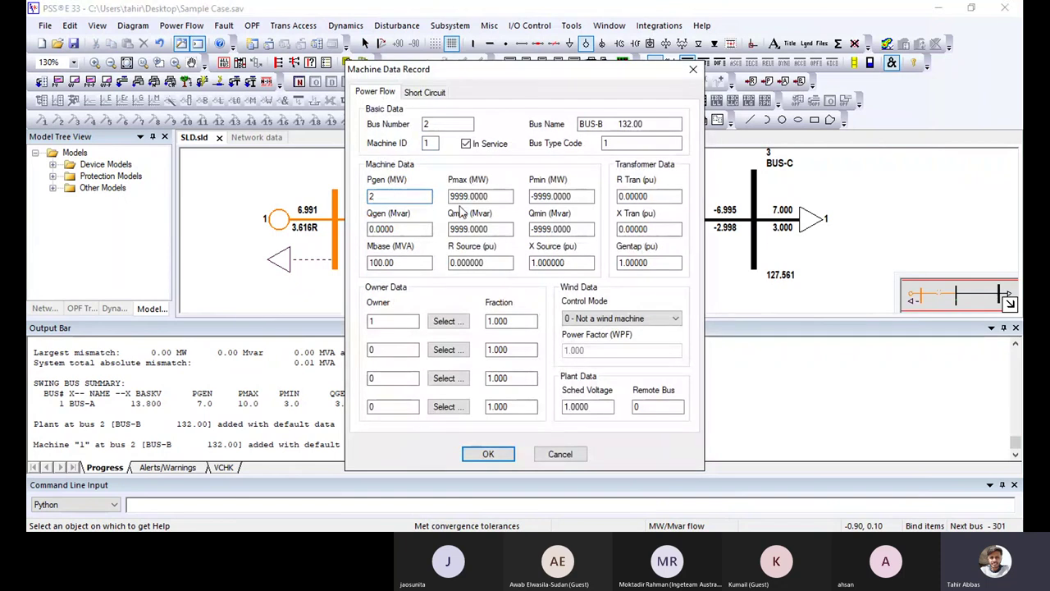
click(490, 455)
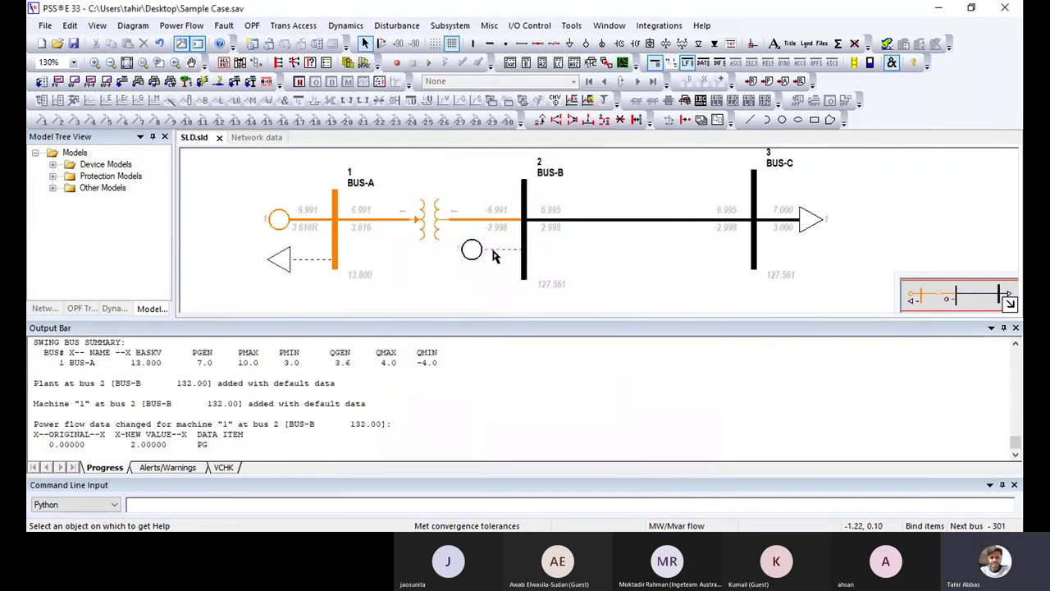
- Change the type code of BUS-B to 2 - Generator Bus
double_click(525, 215)
click(402, 247)
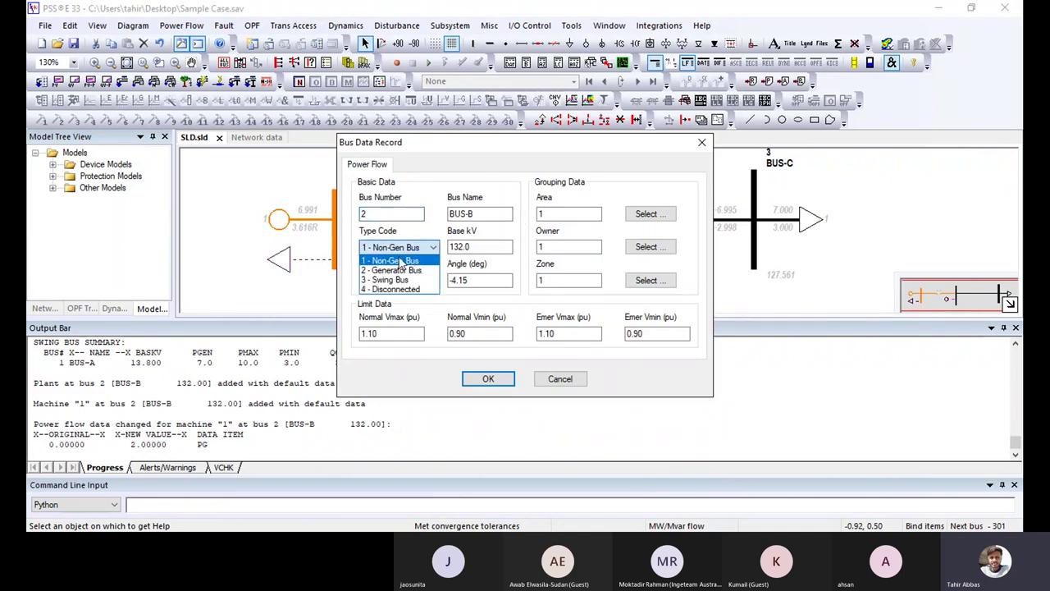
click(398, 268)
click(489, 379)
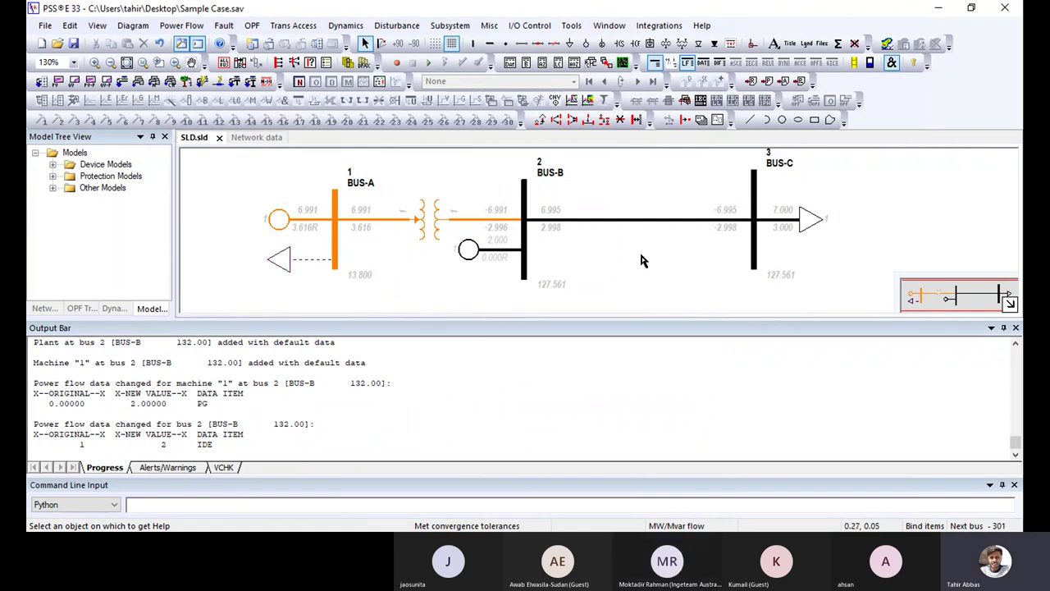
- Set the real power output of the BUS-A generator to 5 MW and solve the two-generator case
click(468, 249)
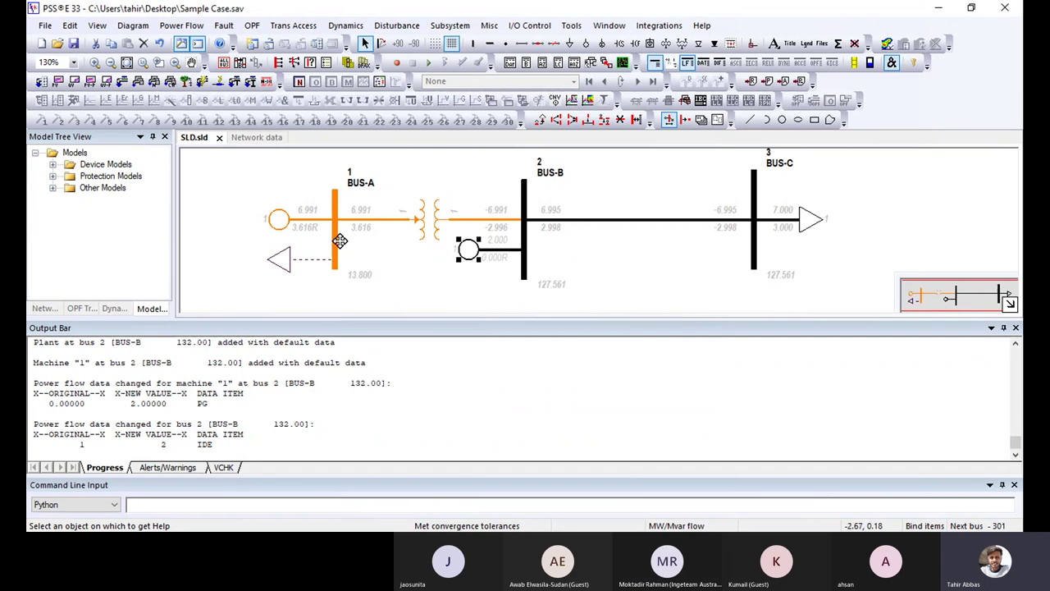
double_click(283, 215)
text(5)
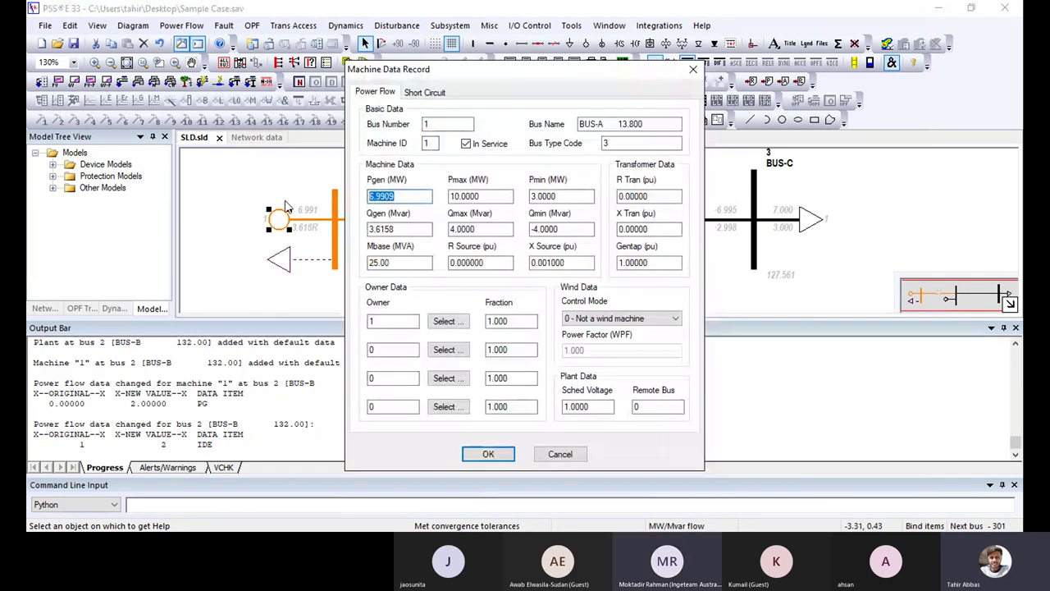
click(485, 454)
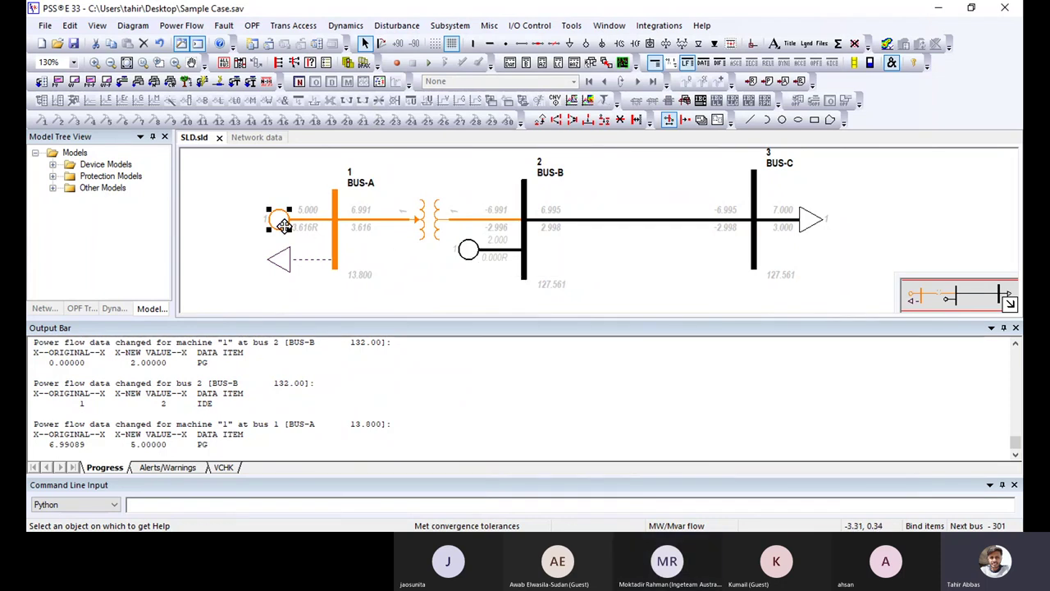
click(122, 81)
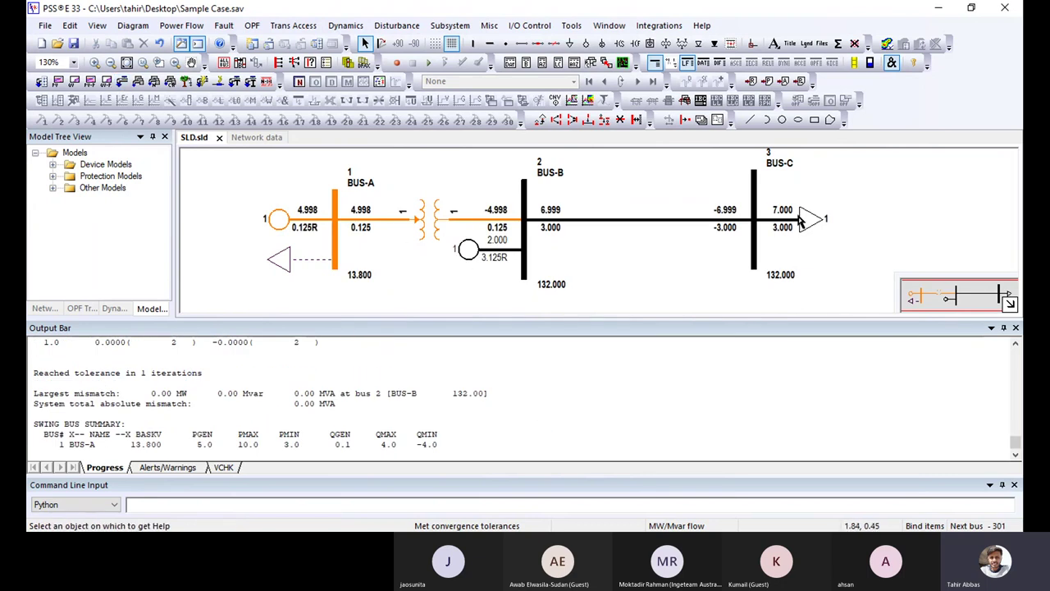
- Move the BUS-B generator symbol slightly lower and set the load at BUS-C to 15 MW and 5 Mvar
drag(467, 249, 468, 268)
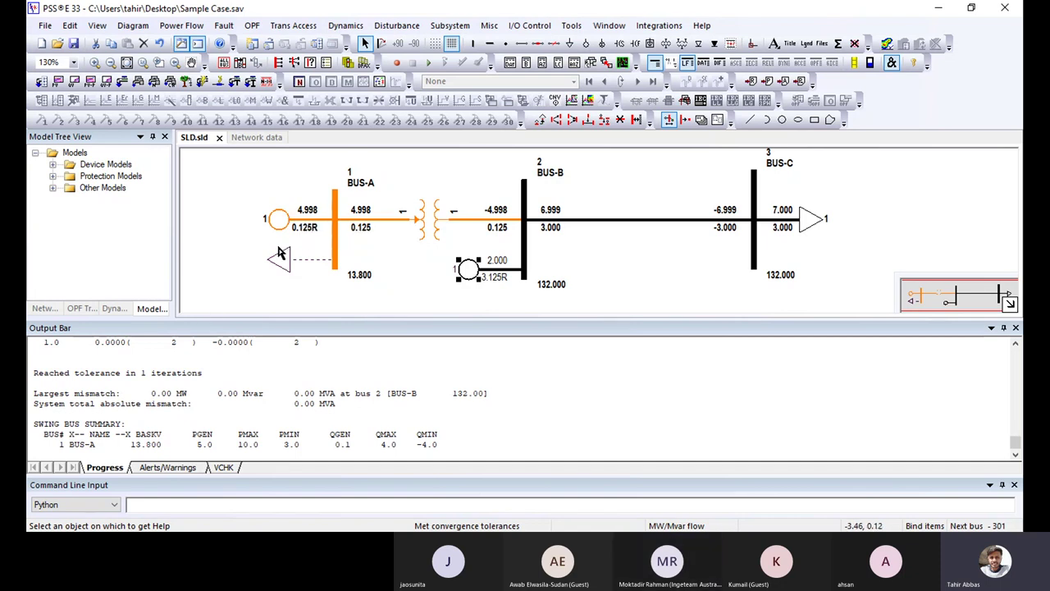
double_click(817, 223)
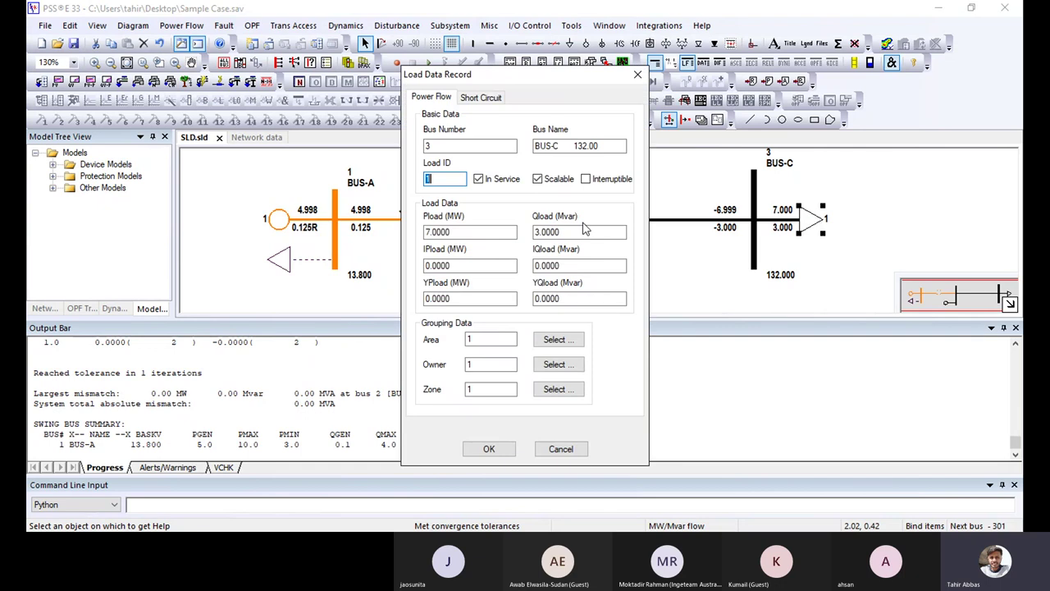
text(15)
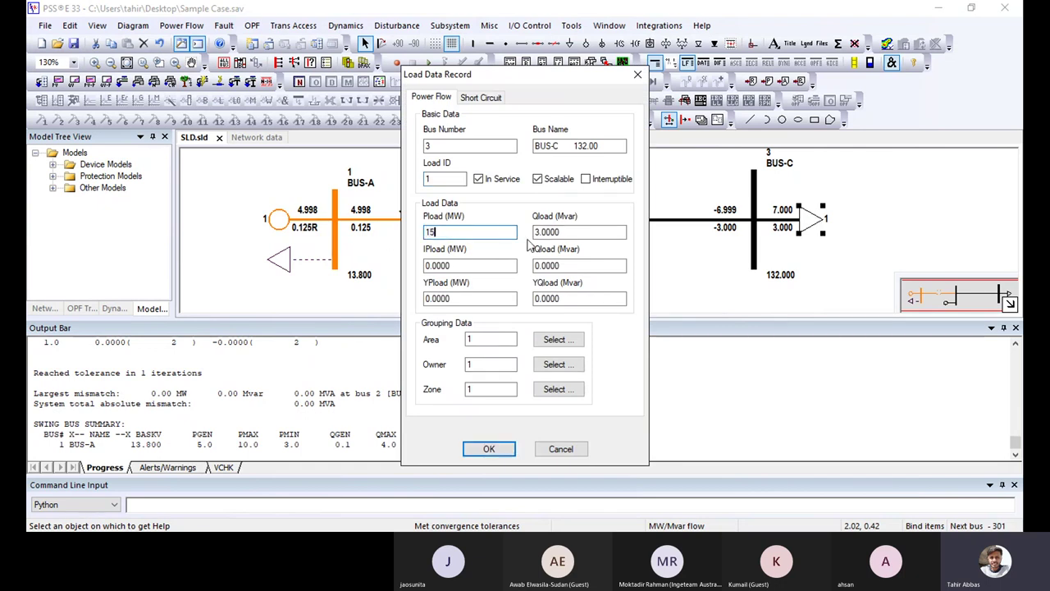
key(Tab)
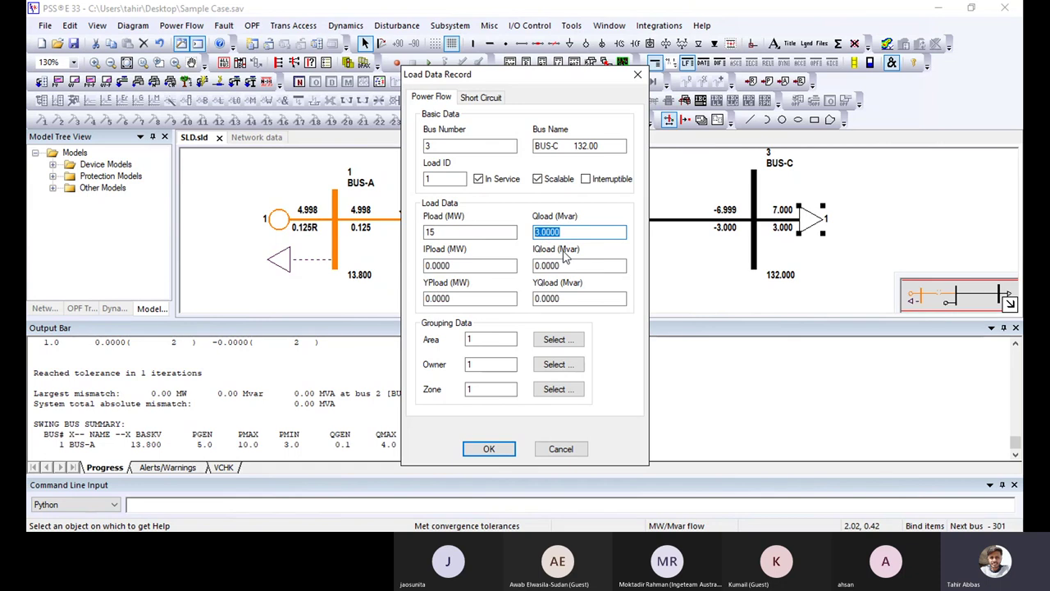
text(5)
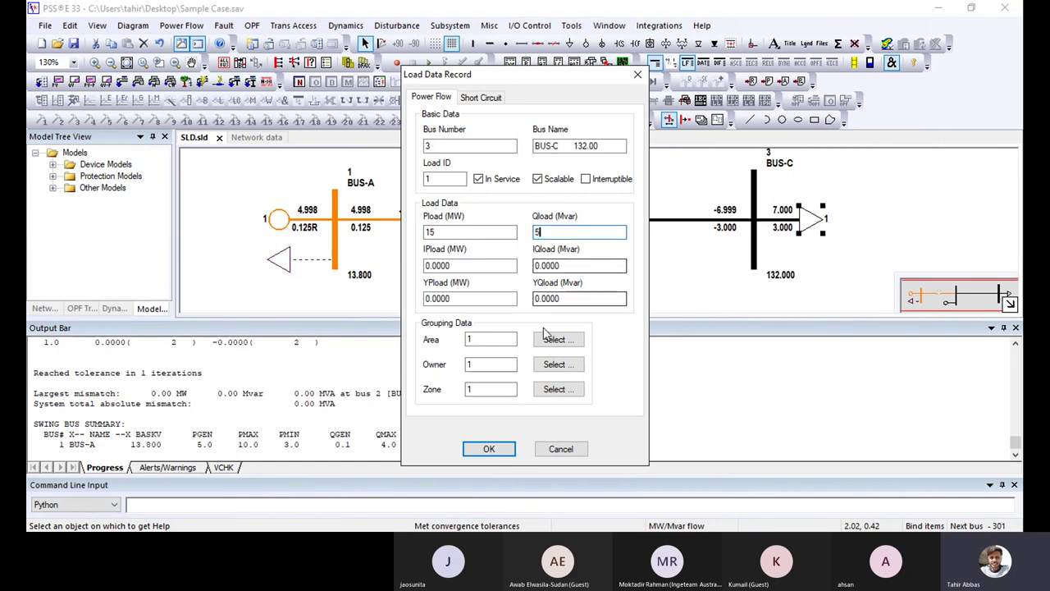
click(490, 449)
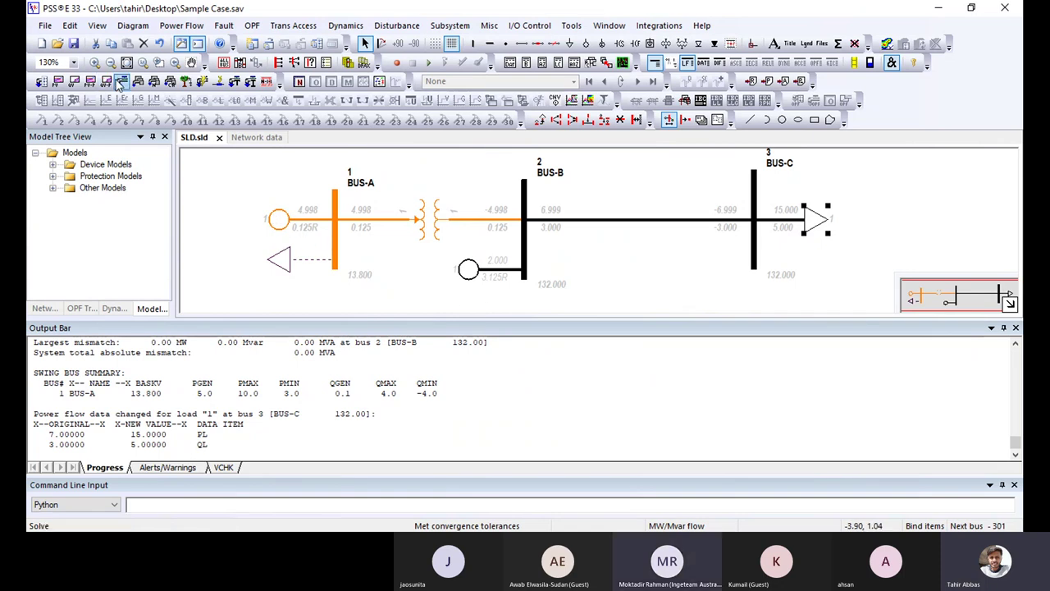
- Solve the case with the increased BUS-C load and compare BUS-A's PGEN with its limits in the swing bus summary
click(122, 81)
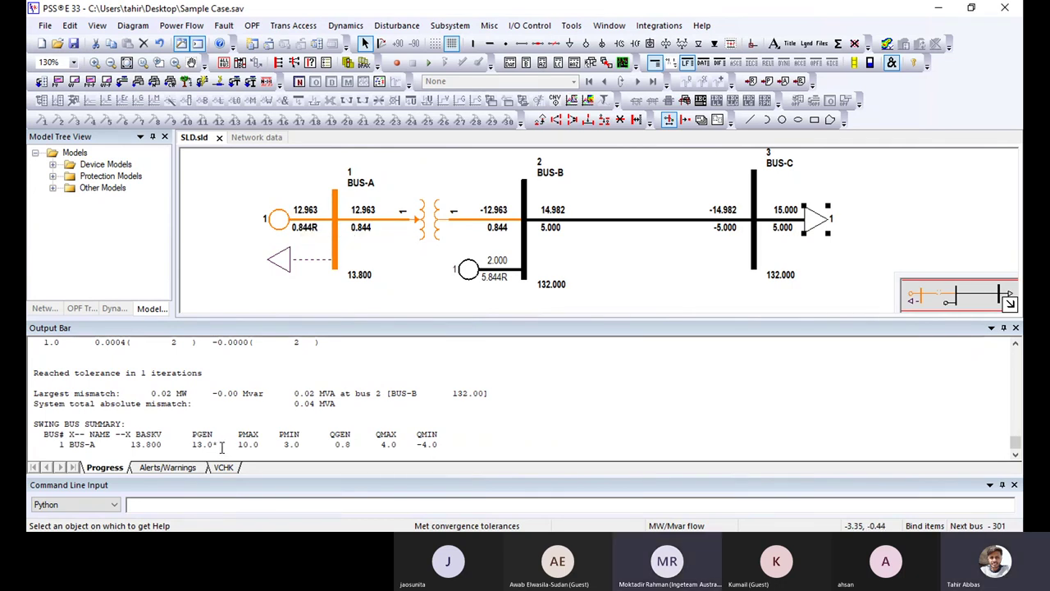
drag(221, 445, 212, 448)
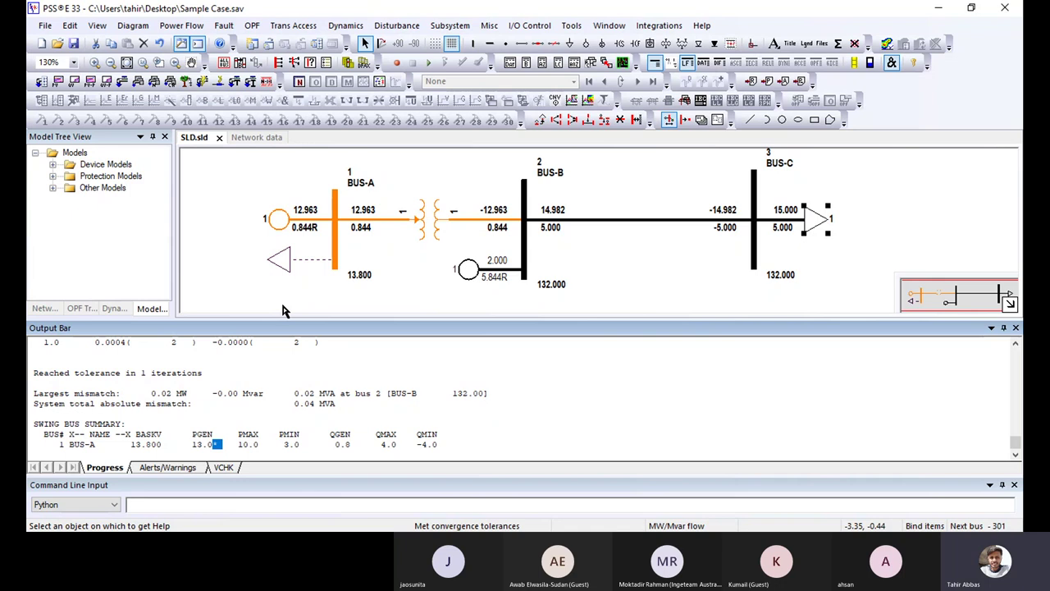
drag(222, 446, 215, 447)
click(217, 446)
drag(218, 445, 212, 445)
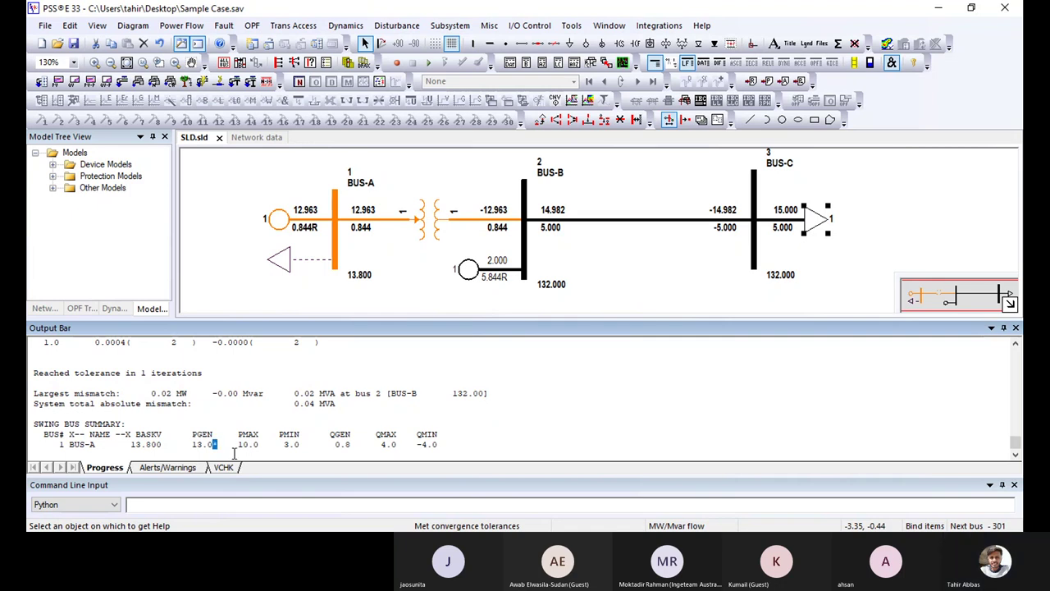
click(397, 451)
drag(448, 446, 182, 444)
click(210, 453)
double_click(215, 445)
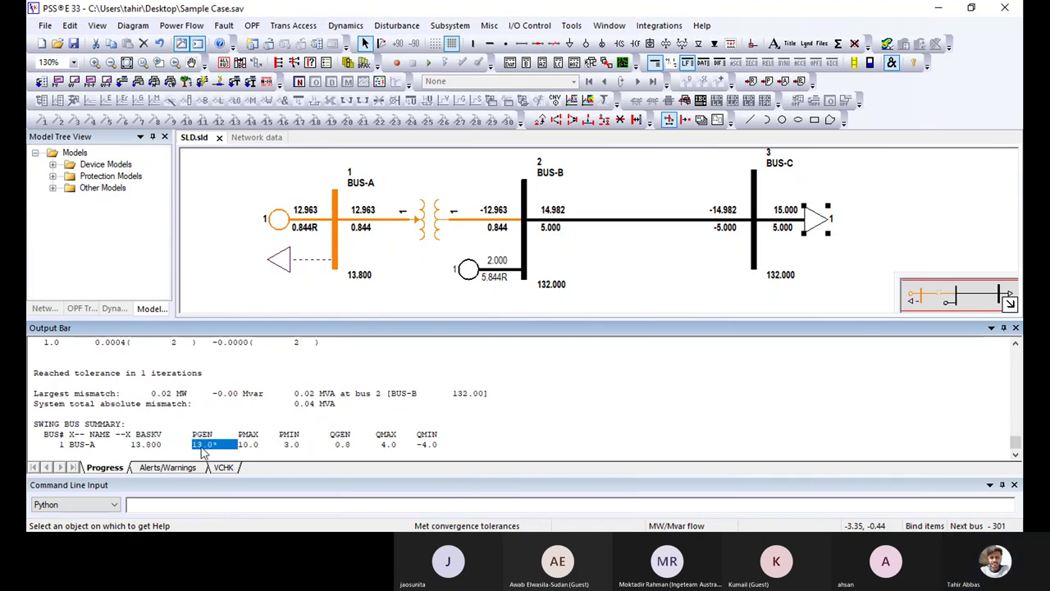
click(222, 446)
drag(224, 445, 192, 445)
click(184, 444)
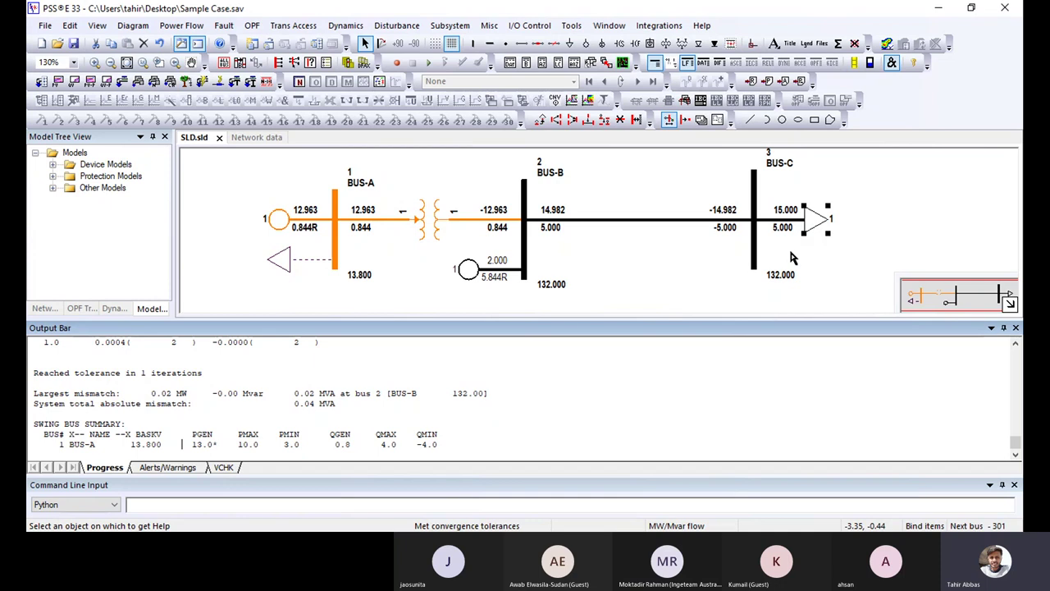
- Set the real power output of the BUS-B generator to 10 MW and solve the case
double_click(470, 275)
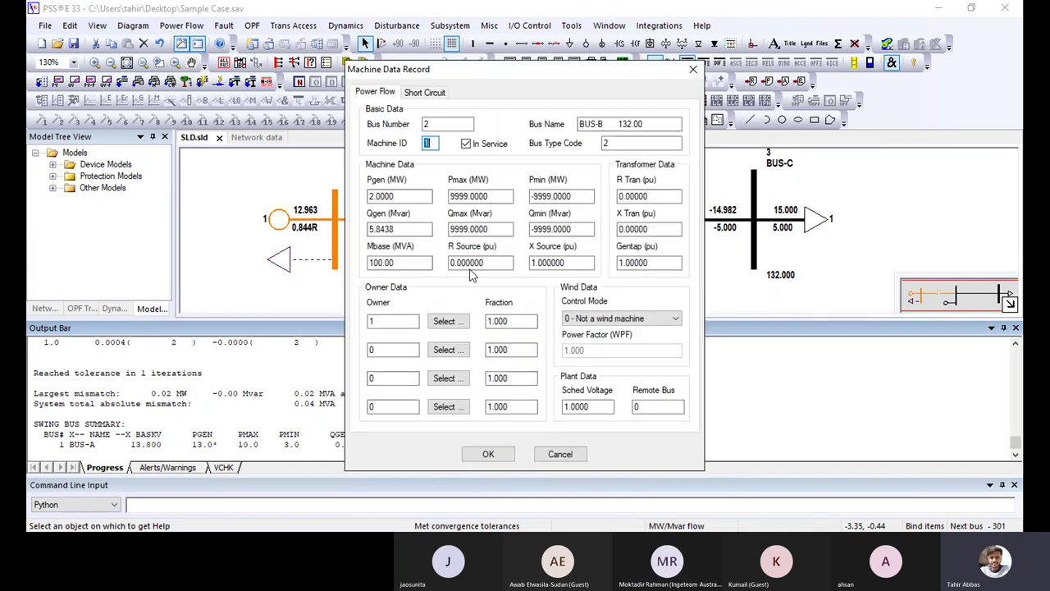
key(Tab)
key(Tab)
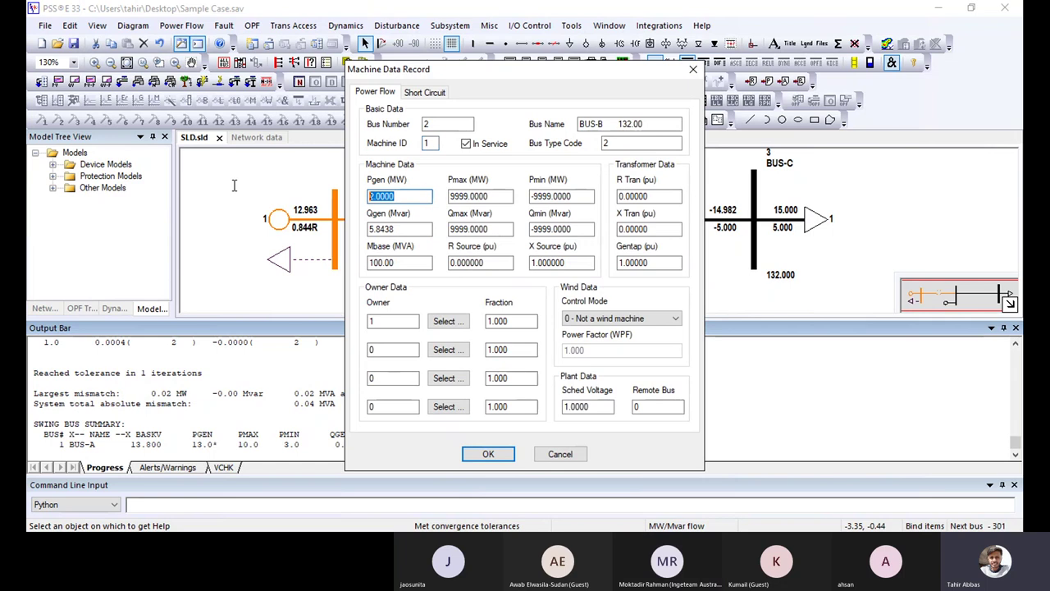
text(5)
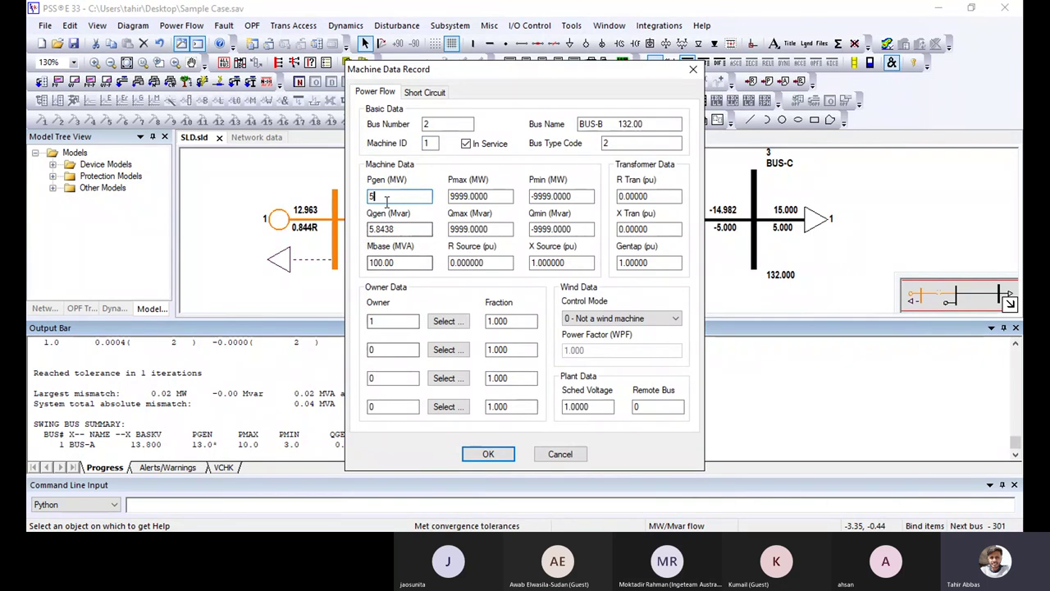
text(0)
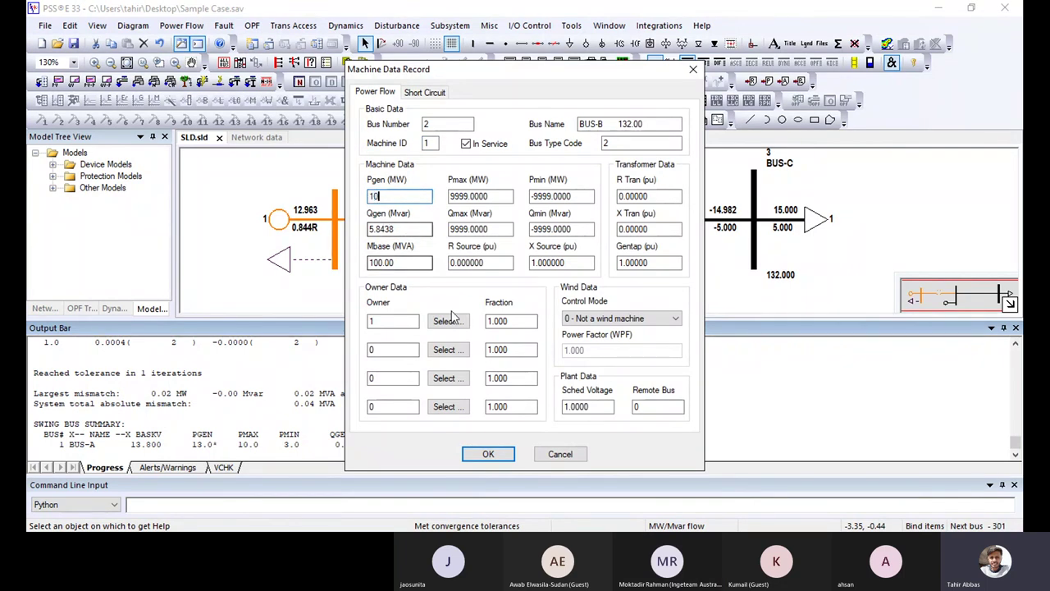
click(489, 454)
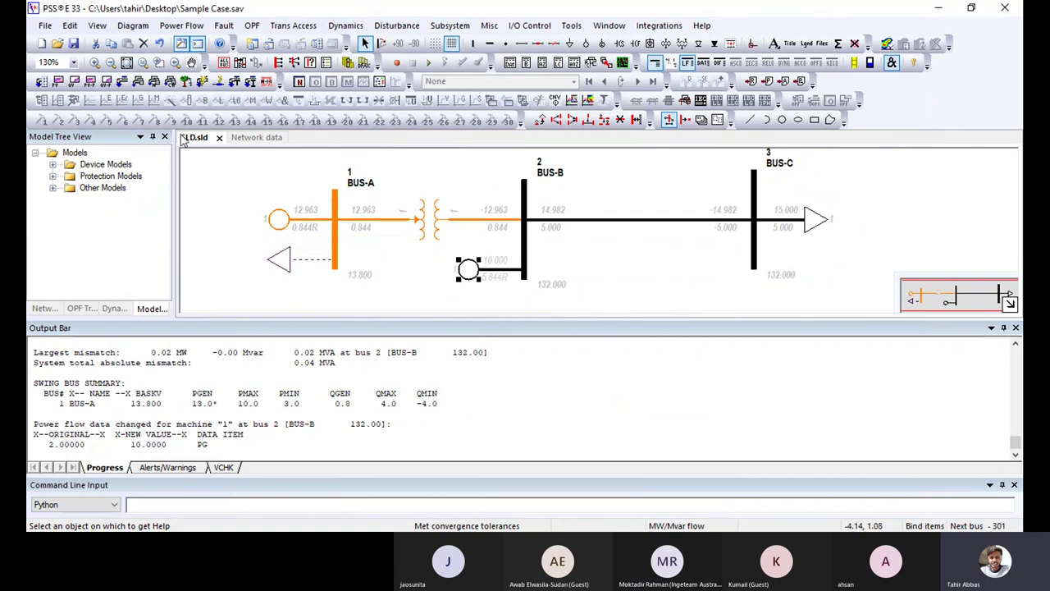
click(122, 81)
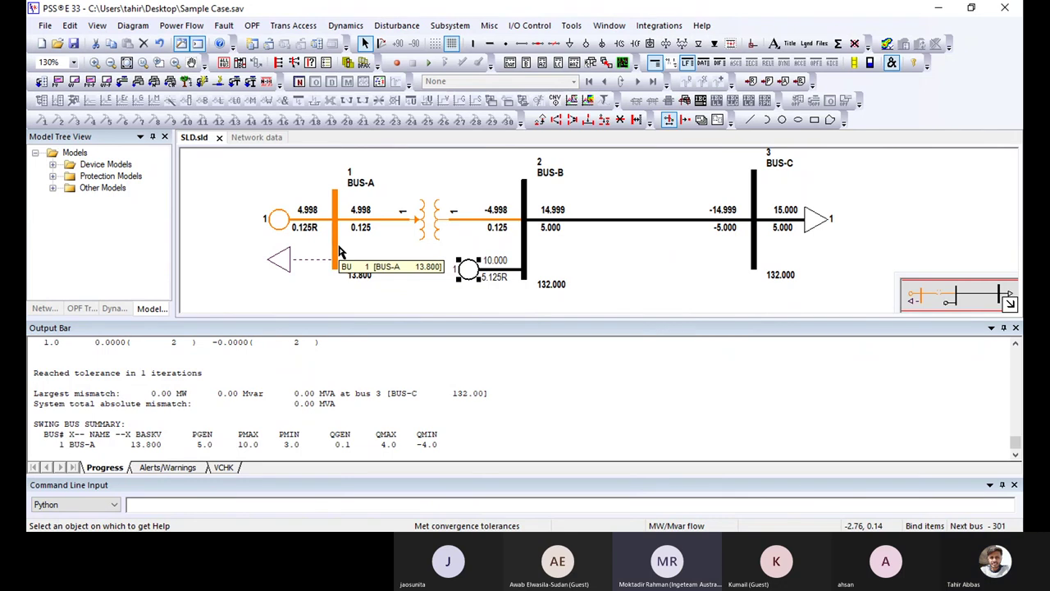
- Check the maximum real power limit in the machine data of the BUS-A generator without changing it
click(279, 216)
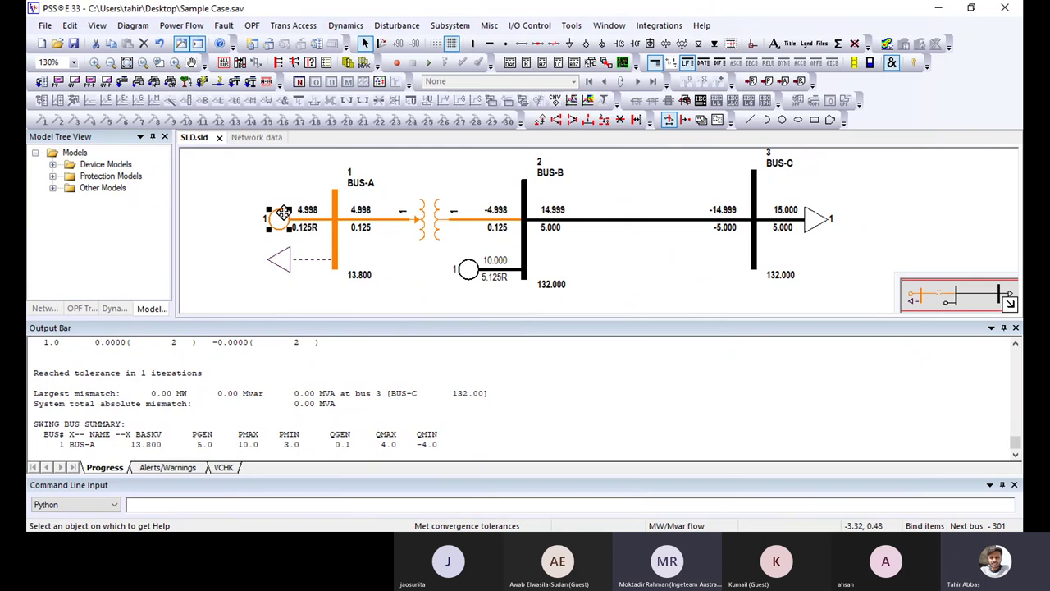
double_click(282, 212)
click(486, 195)
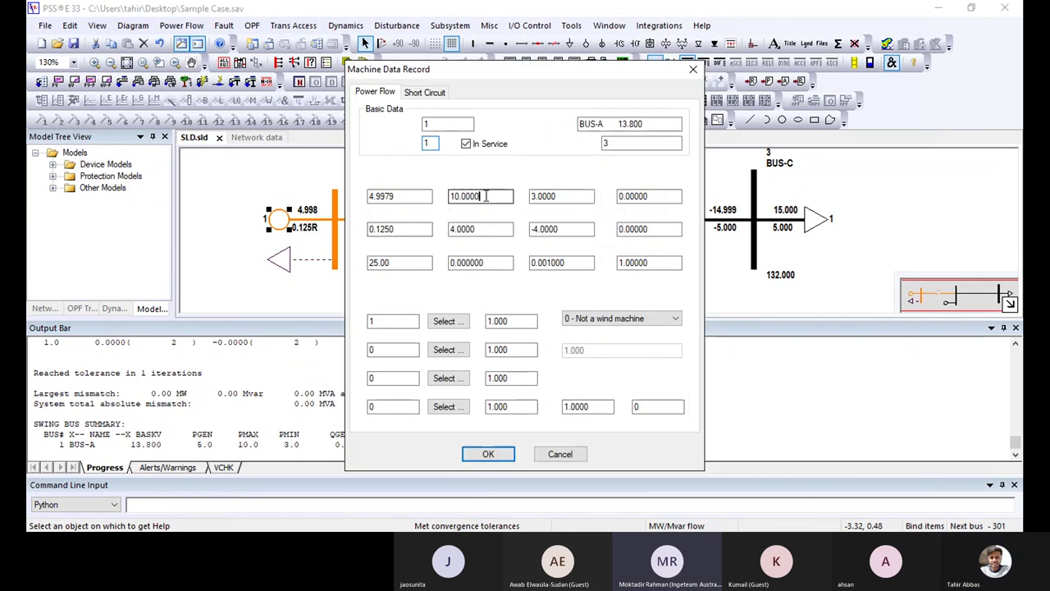
double_click(486, 196)
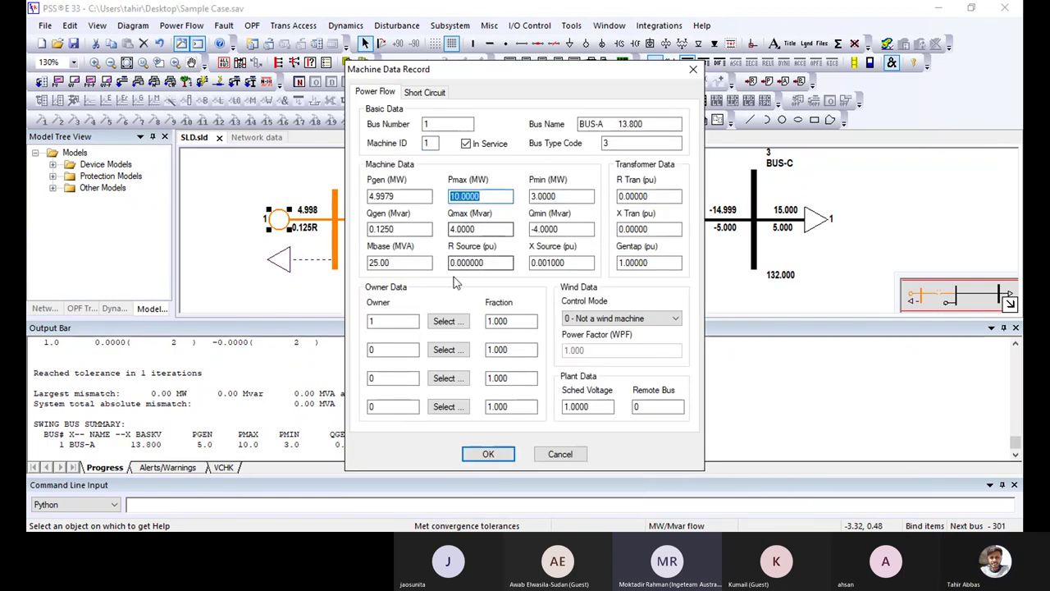
click(556, 454)
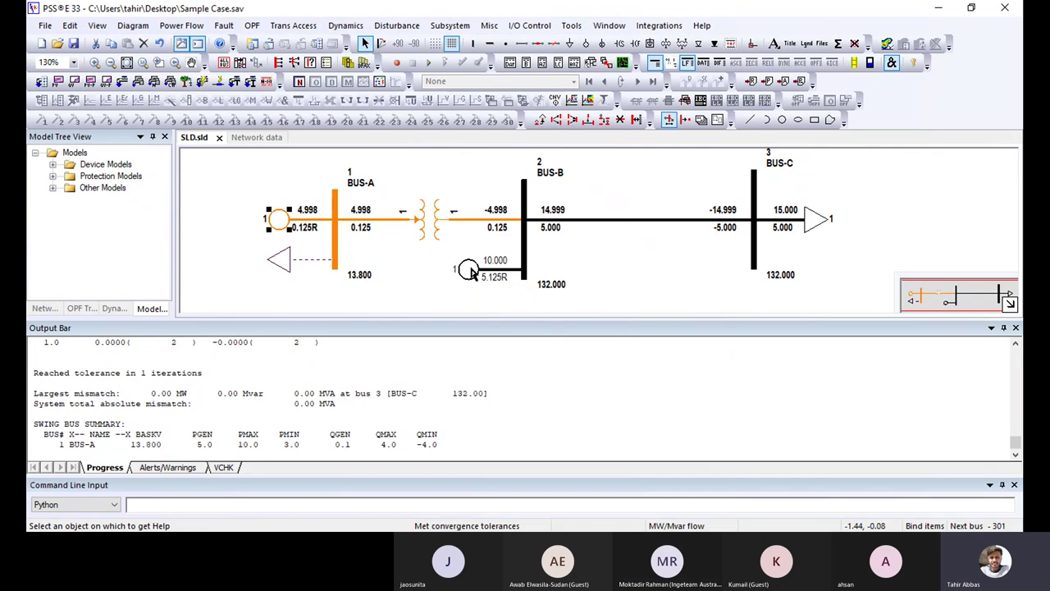
- Set the real power output of the BUS-B generator to 1 MW
click(469, 269)
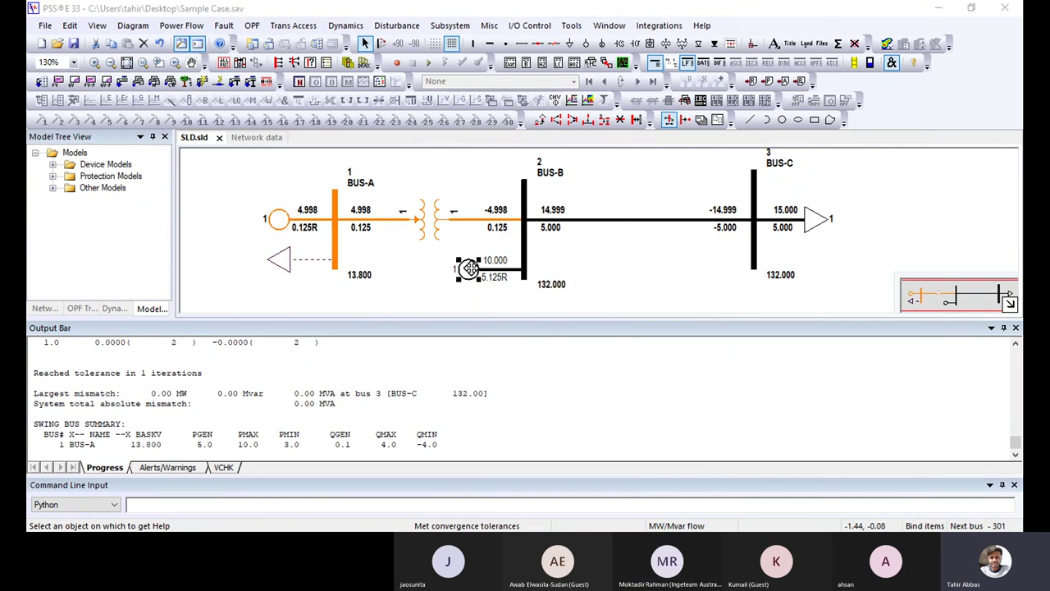
double_click(469, 268)
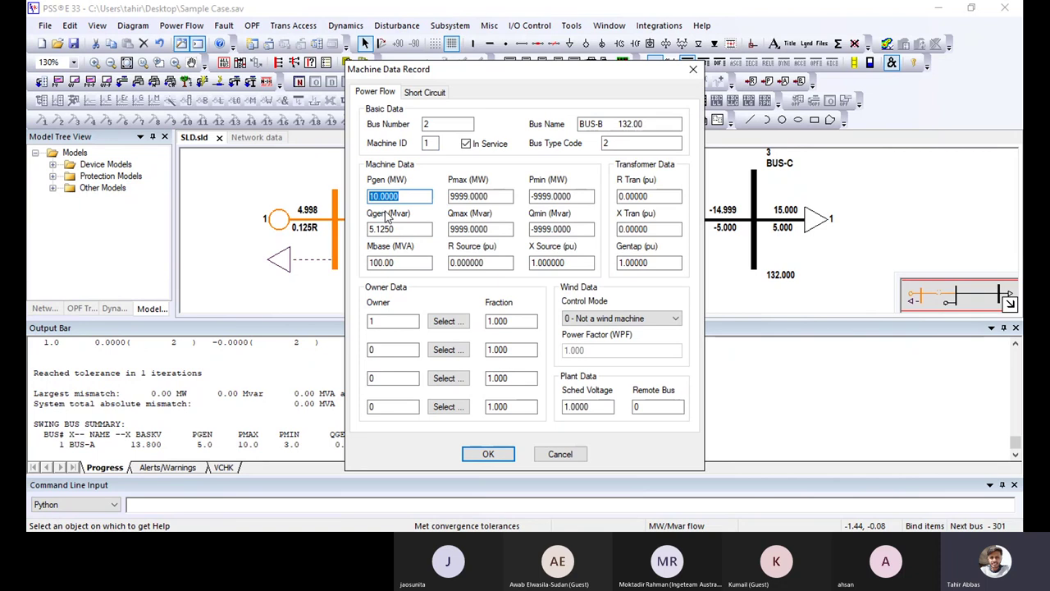
text(1)
click(490, 454)
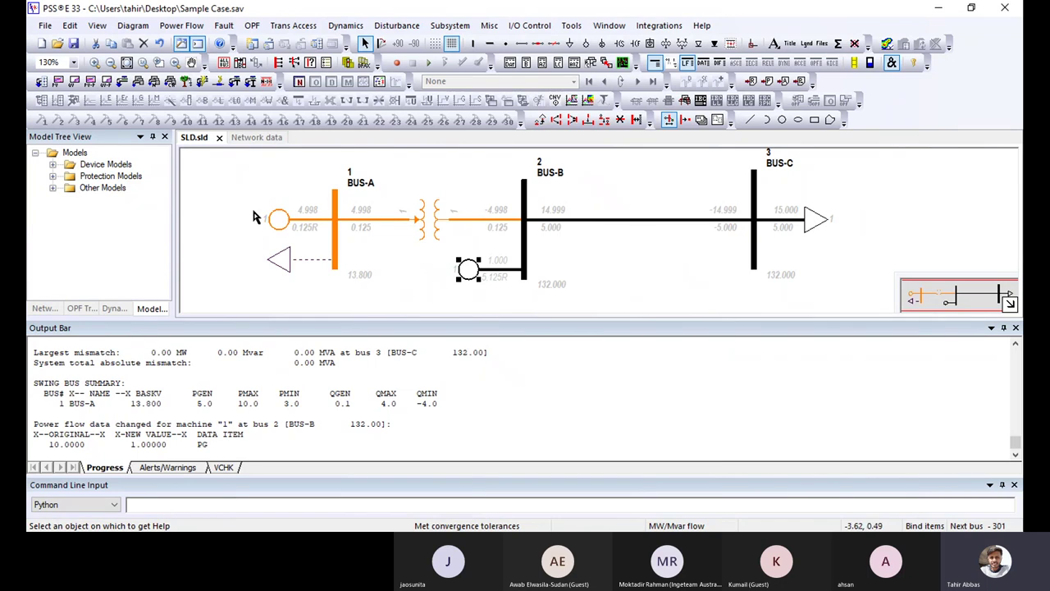
- Review the BUS-A generator's maximum real power and solve the case with the reduced BUS-B generation
double_click(279, 218)
key(Tab)
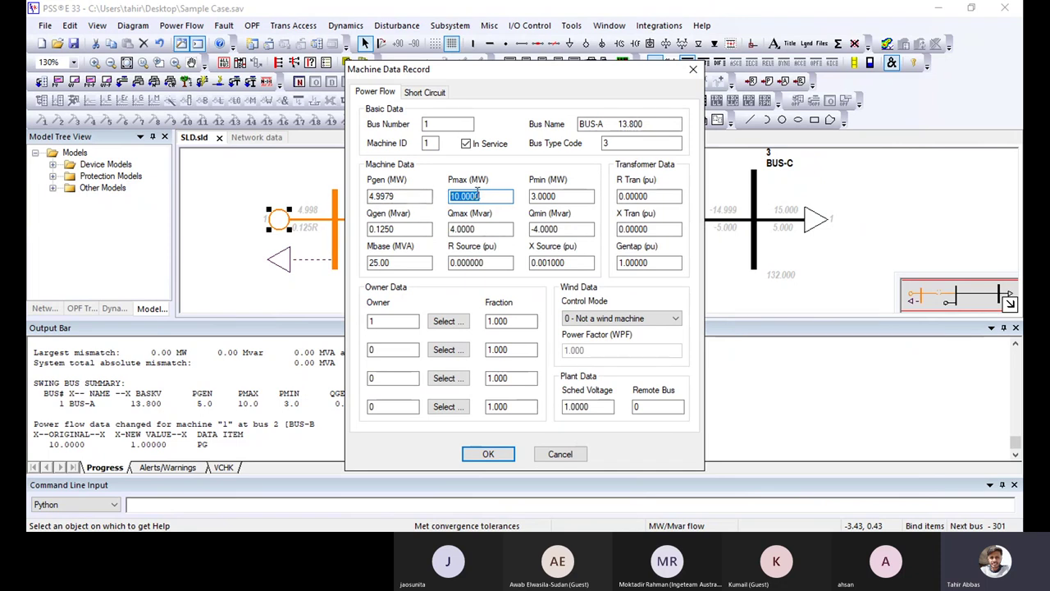
click(487, 455)
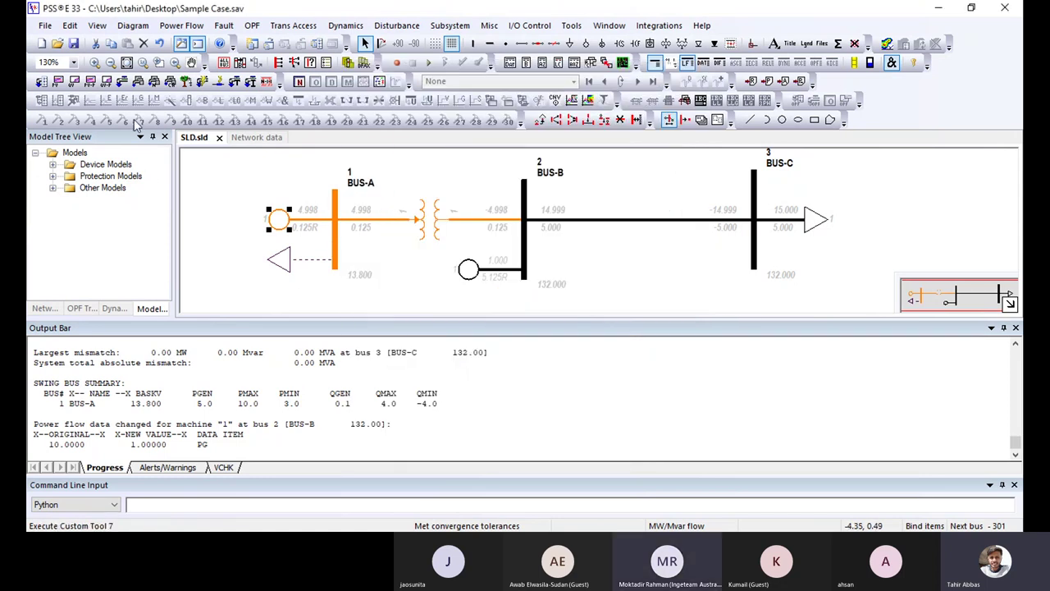
click(123, 82)
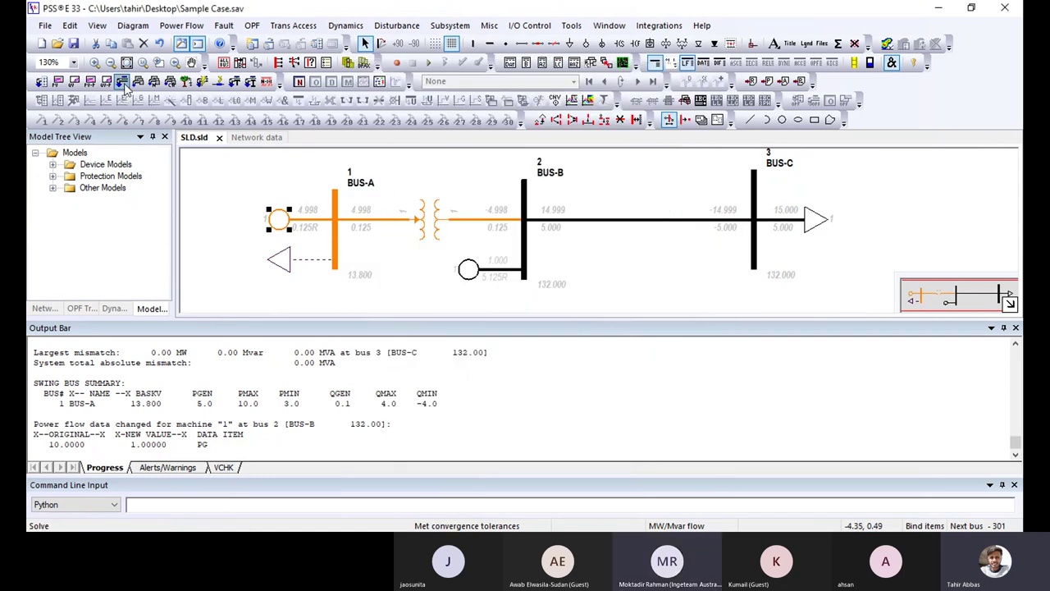
- Examine the BUS-A real power generation against its PMAX in the new swing bus summary
drag(228, 444, 182, 444)
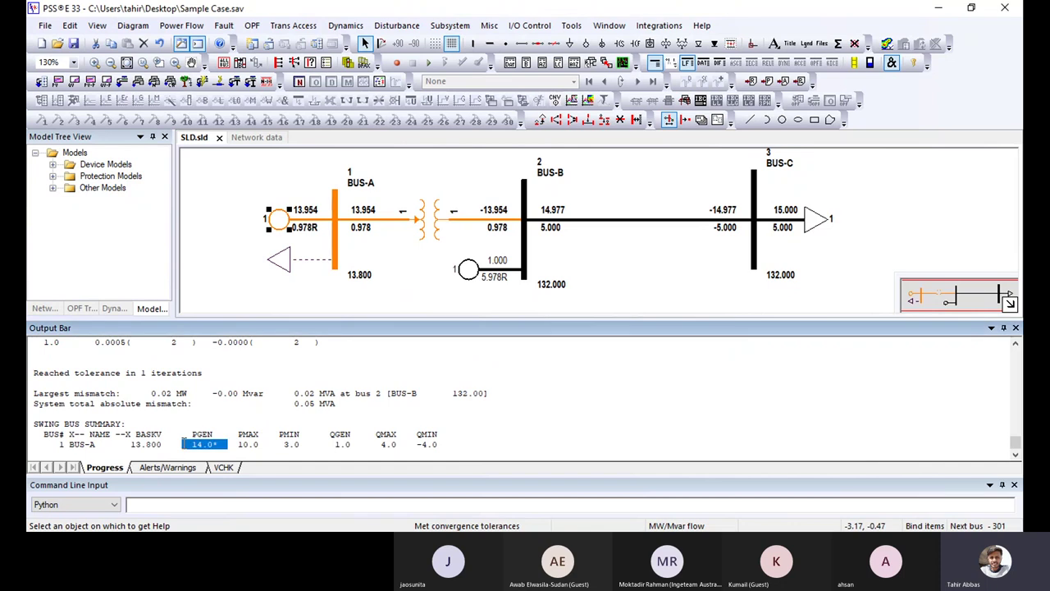
click(230, 450)
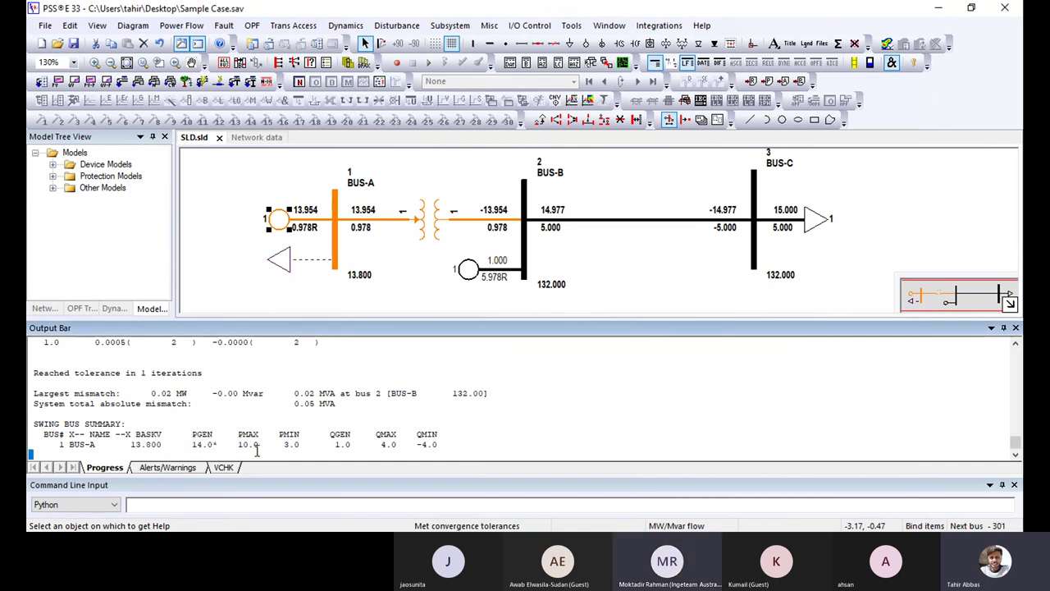
drag(256, 449, 195, 444)
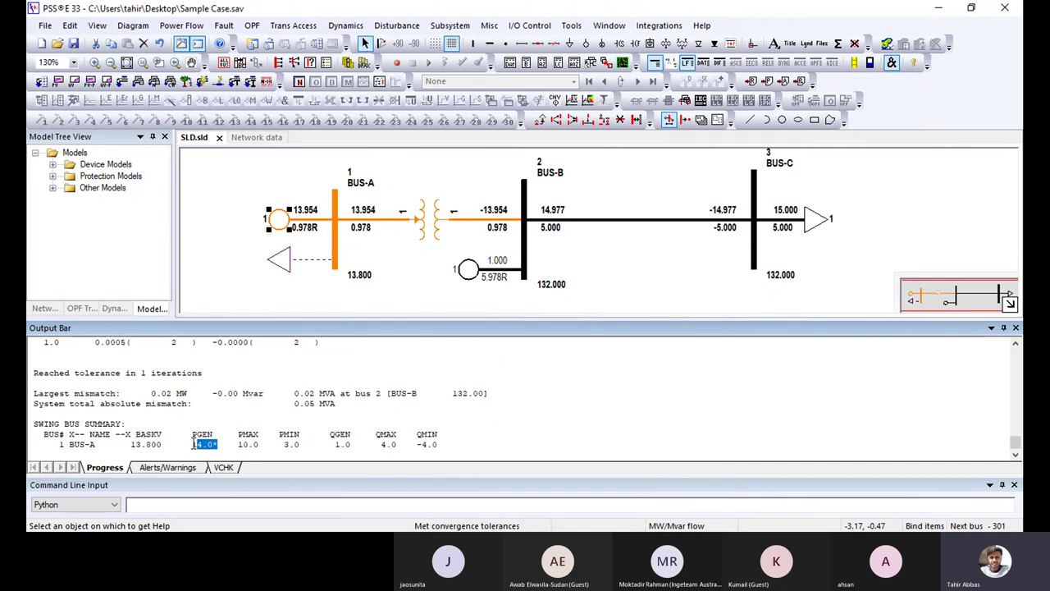
click(199, 447)
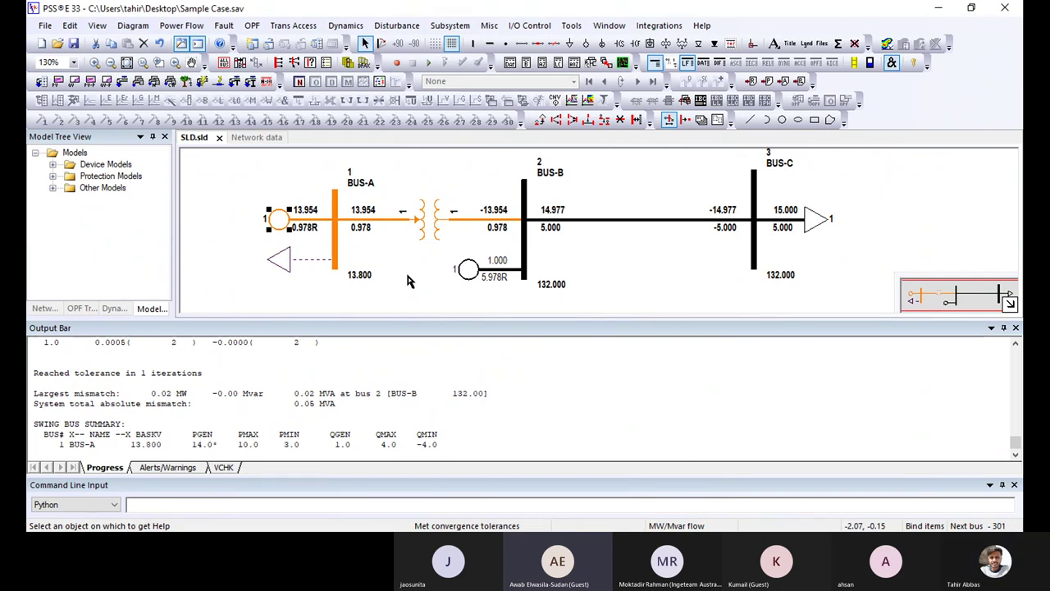
- Review the reactive power limits Qmax and Qmin in the machine data of the BUS-A generator
click(316, 235)
double_click(279, 220)
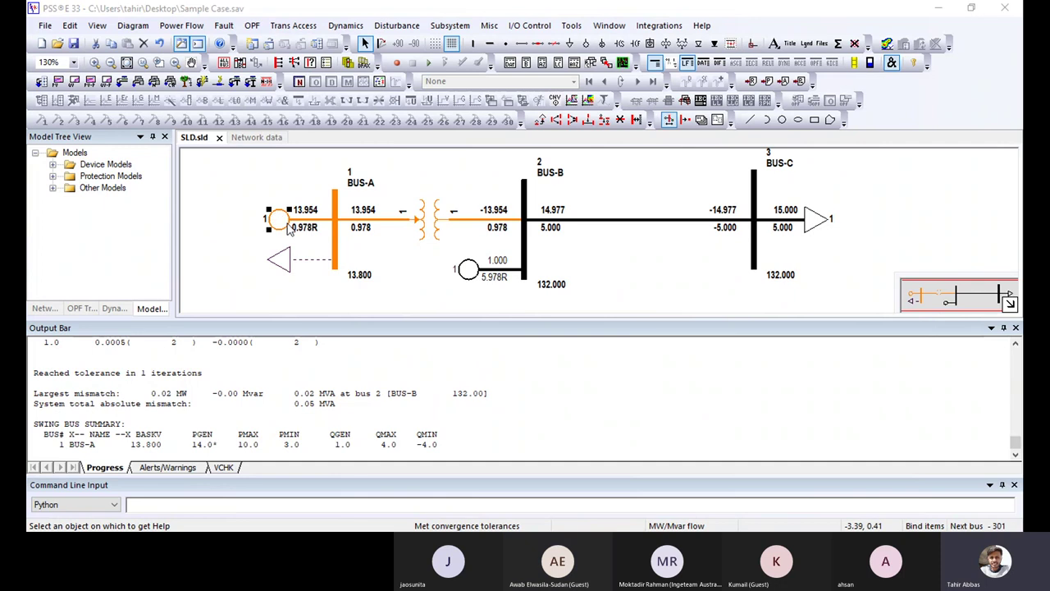
double_click(454, 230)
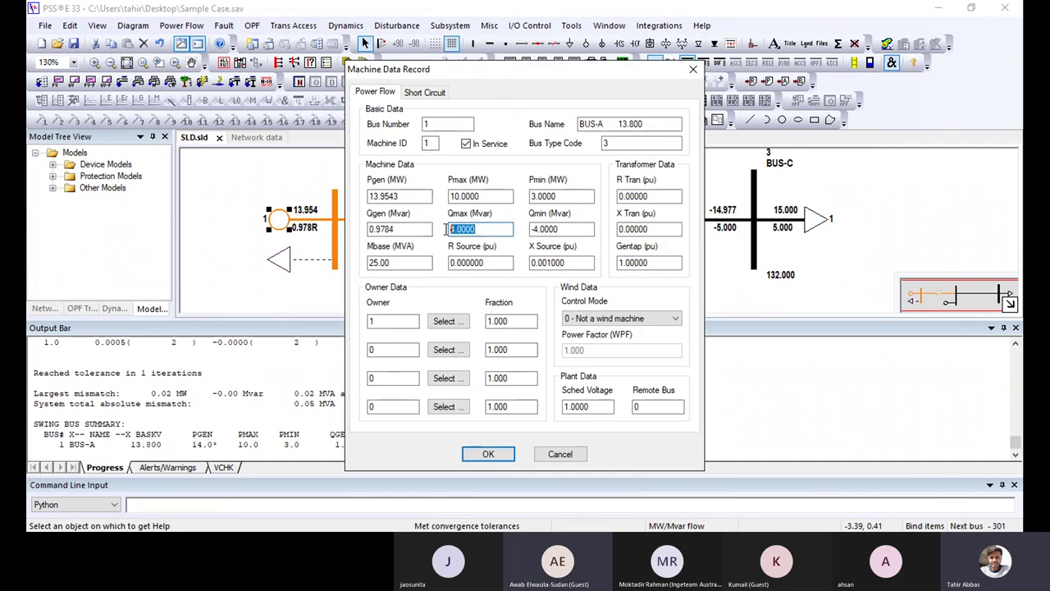
key(Tab)
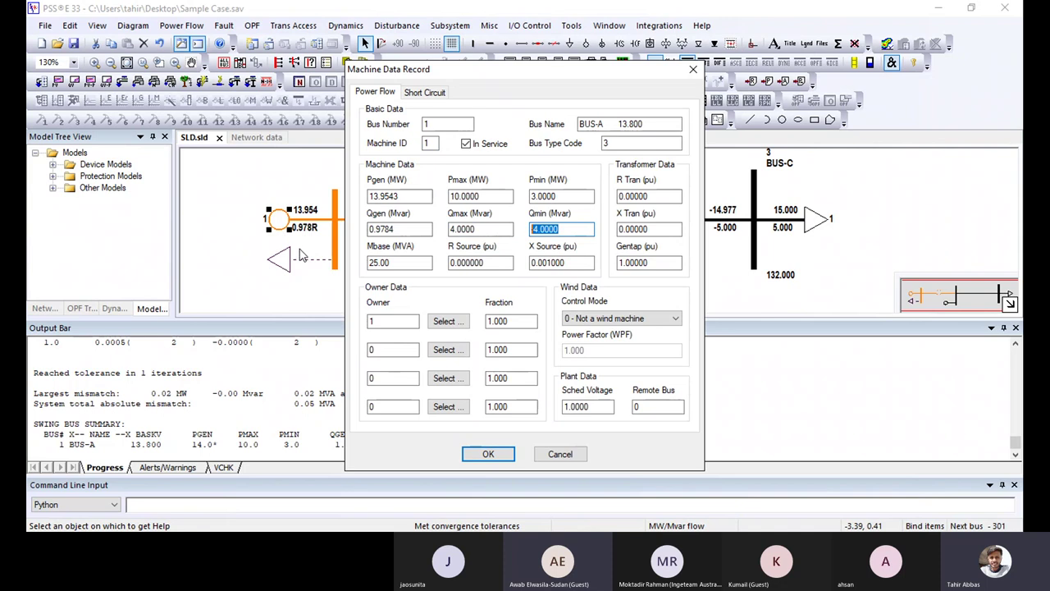
click(489, 453)
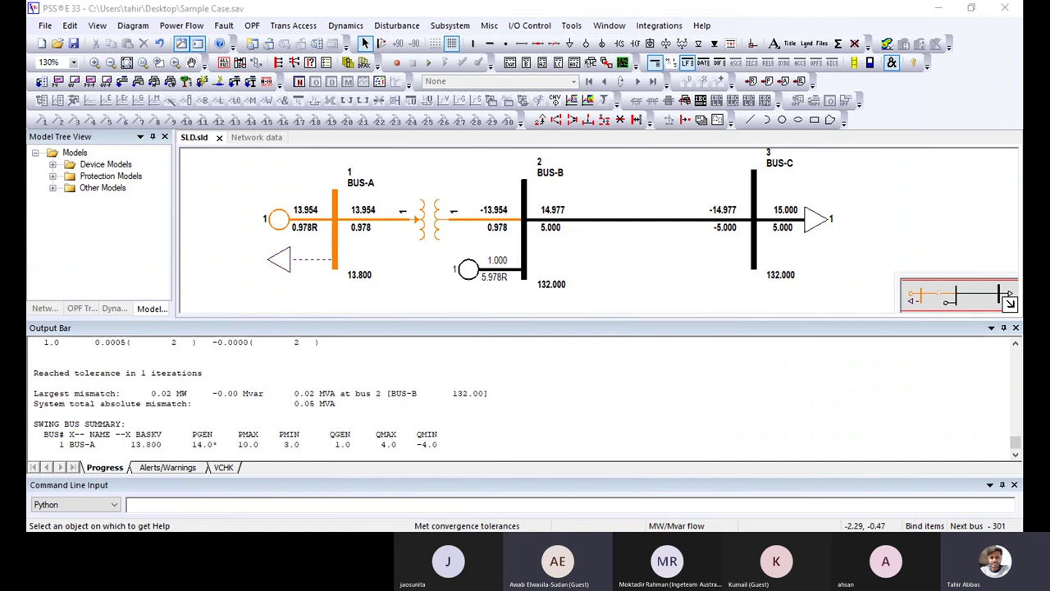
click(749, 324)
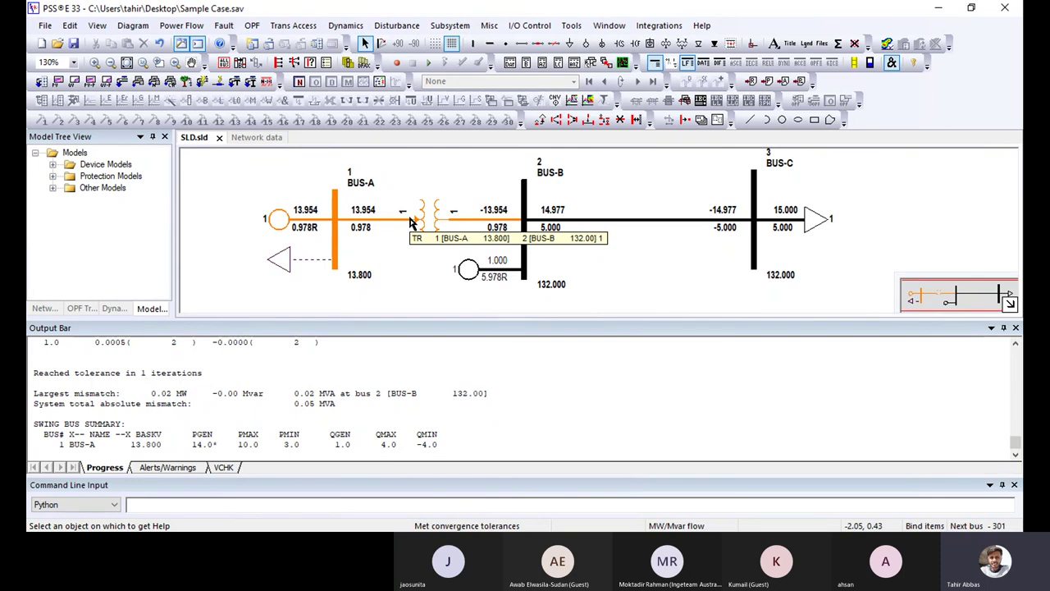
double_click(273, 217)
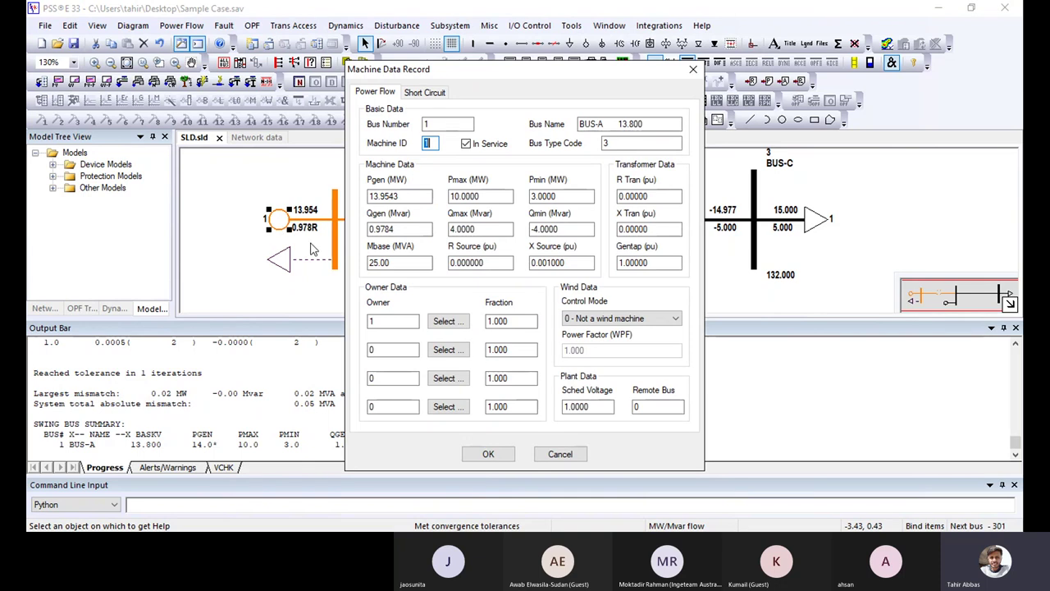
click(560, 456)
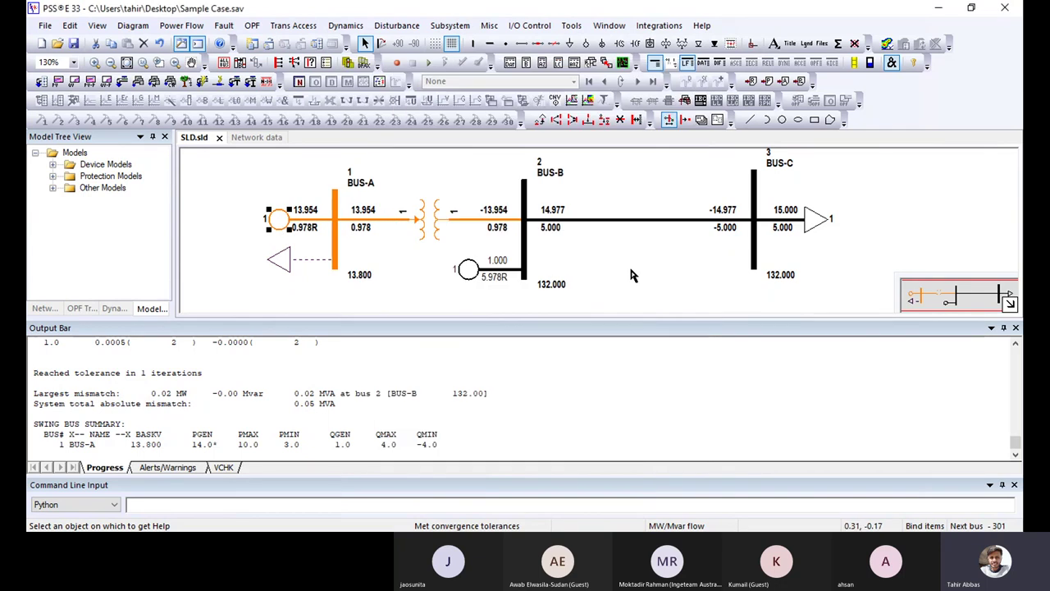
- Set the reactive power of the load at BUS-C to 10 Mvar
double_click(825, 230)
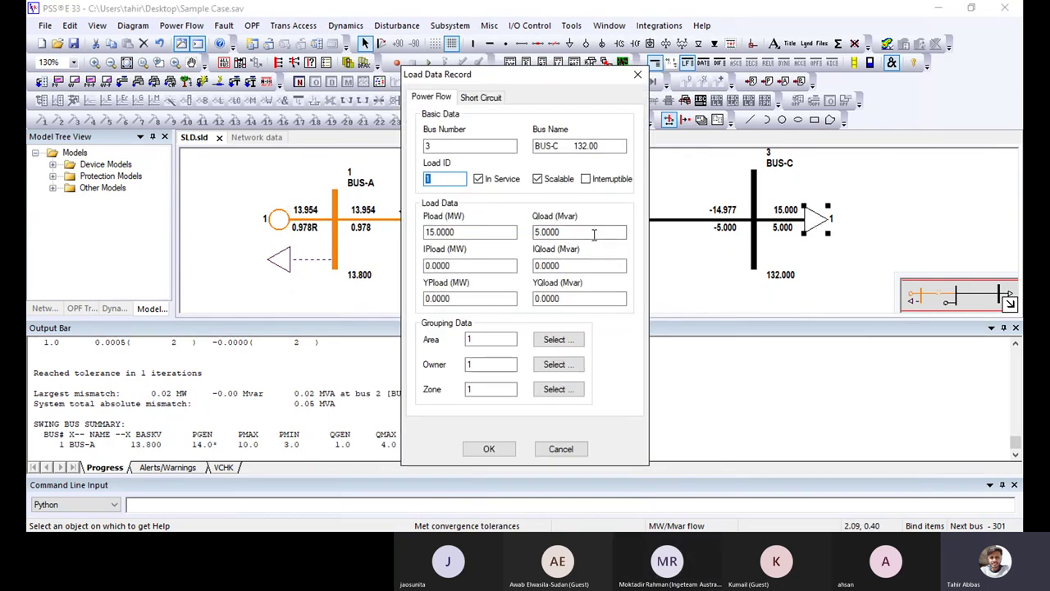
drag(608, 233, 513, 246)
text(10)
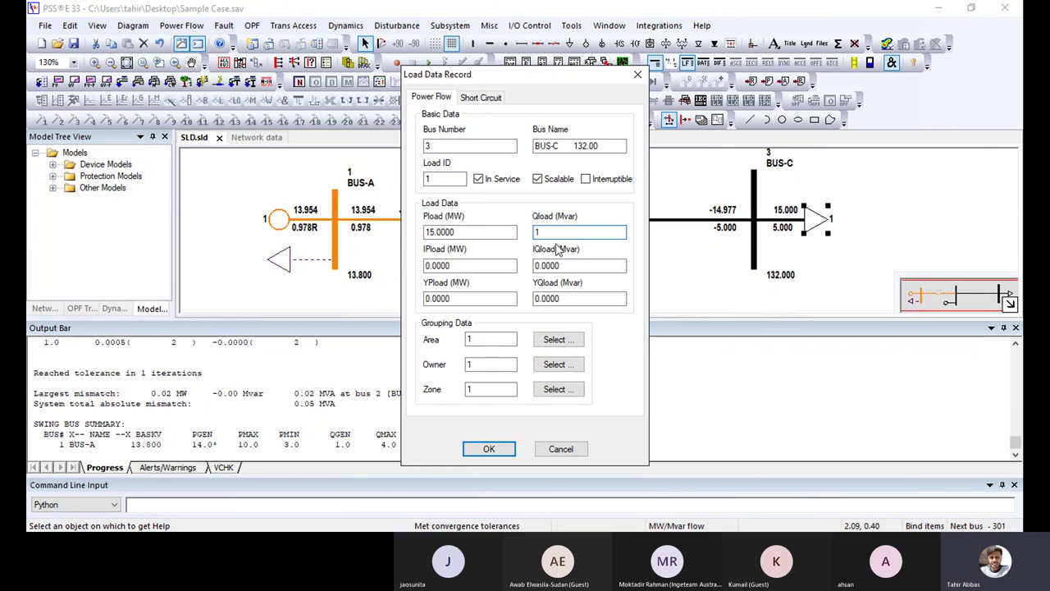
click(490, 449)
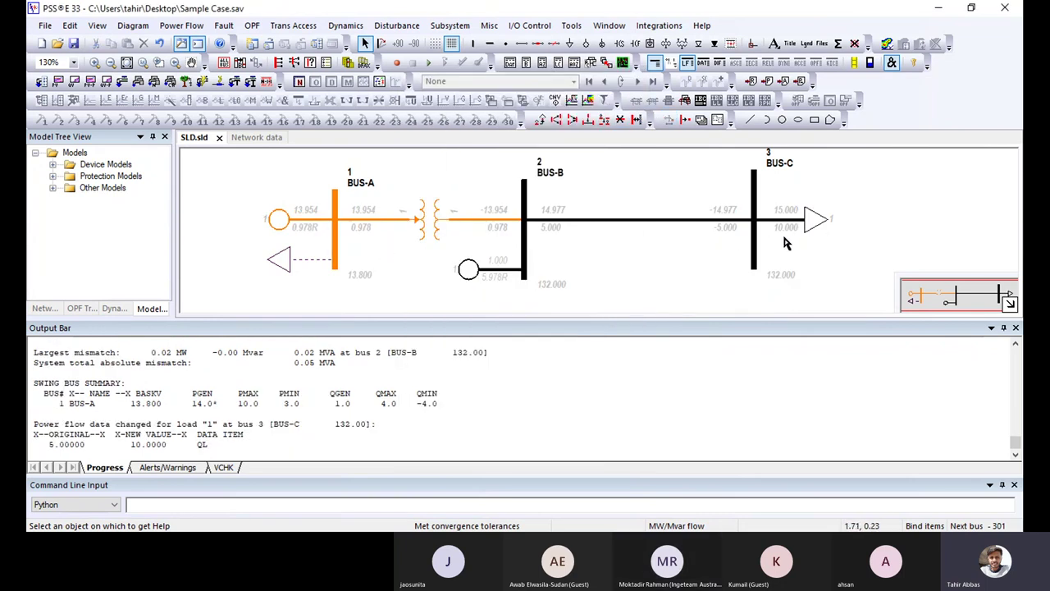
- Solve the case with the increased BUS-C load and check the machine data of the BUS-B generator
click(122, 82)
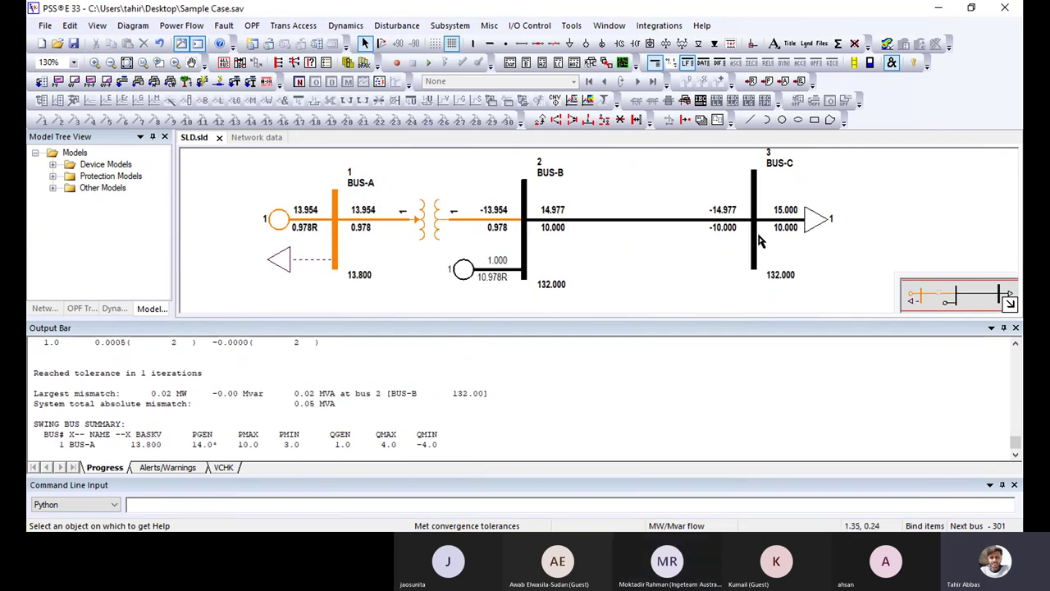
click(812, 228)
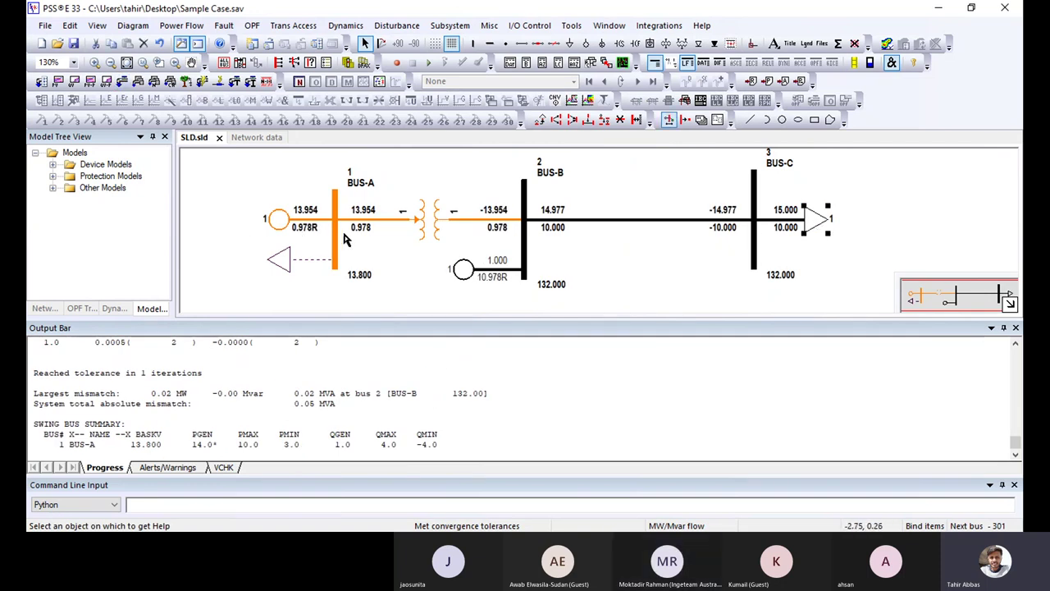
double_click(462, 273)
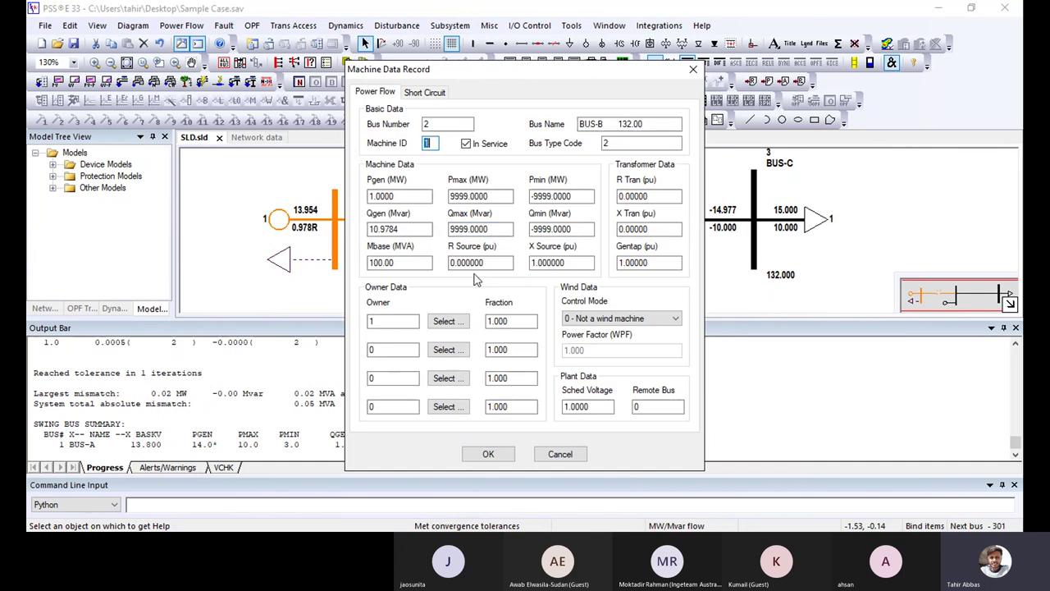
click(490, 230)
key(Return)
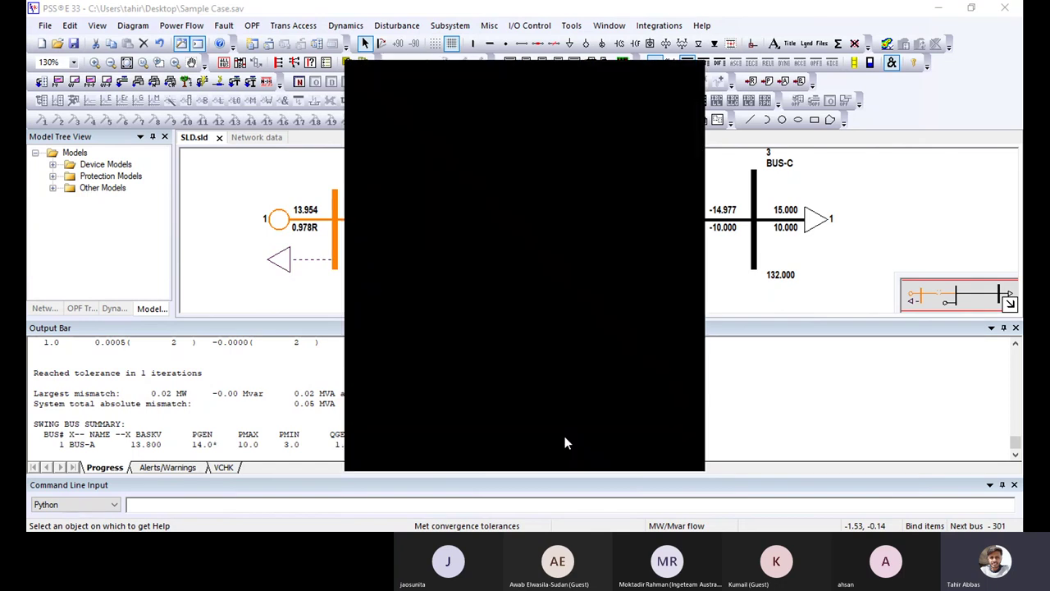
- Limit the BUS-B generator to Qmax 2 and Qmin 2 Mvar, Pmax 10 and Pmin 10 MW, and solve the case
double_click(466, 269)
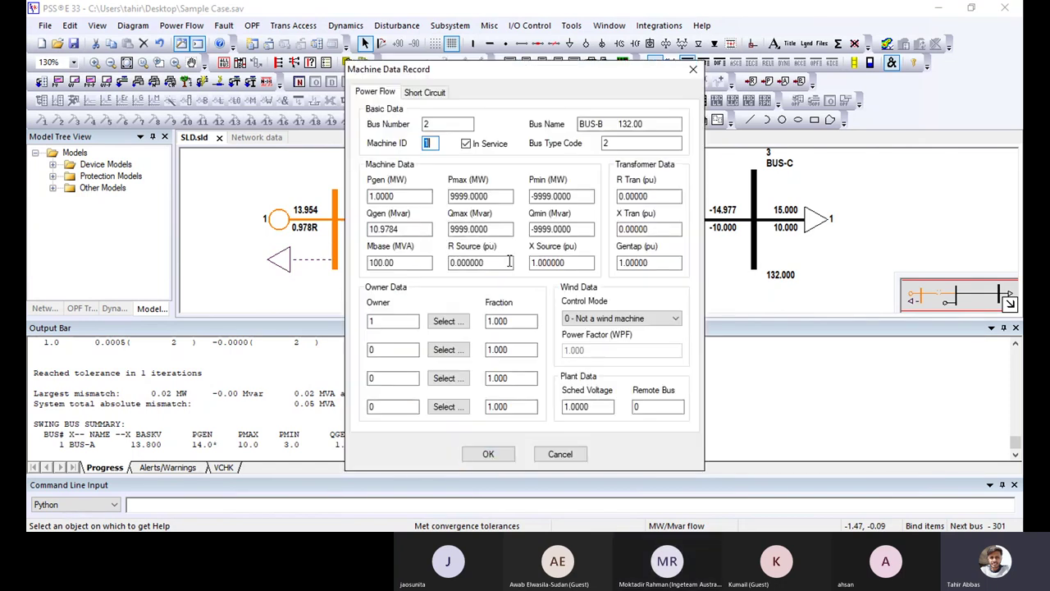
text(2)
click(533, 238)
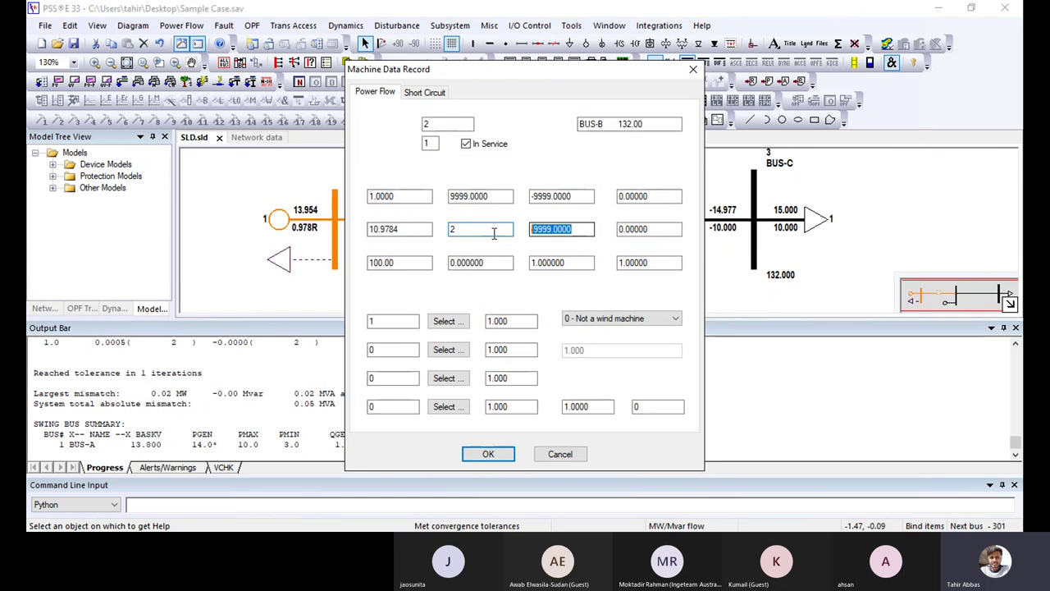
text(2)
click(504, 196)
text(10)
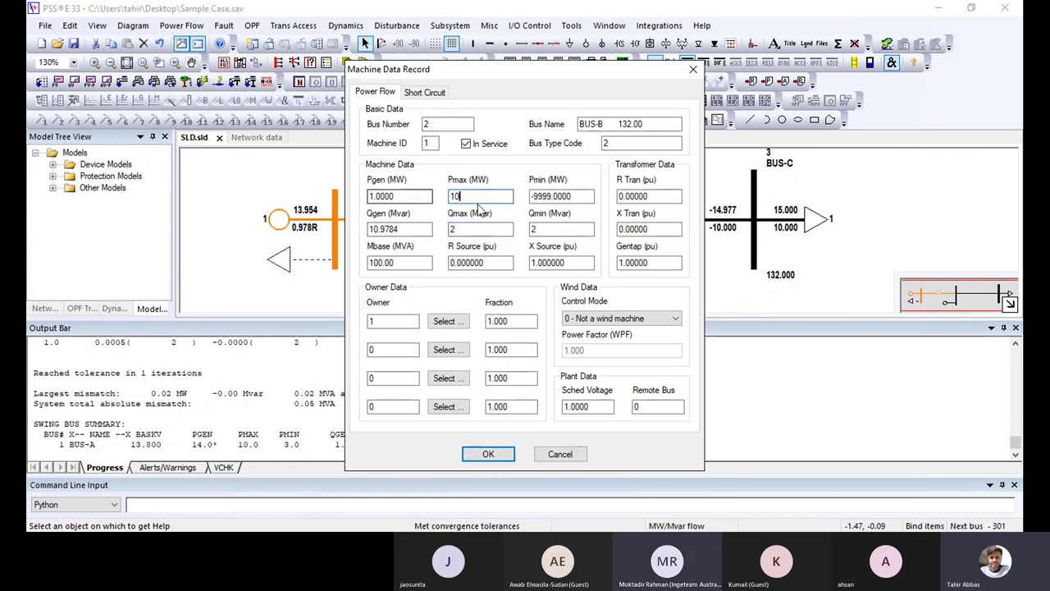
key(Tab)
text(10)
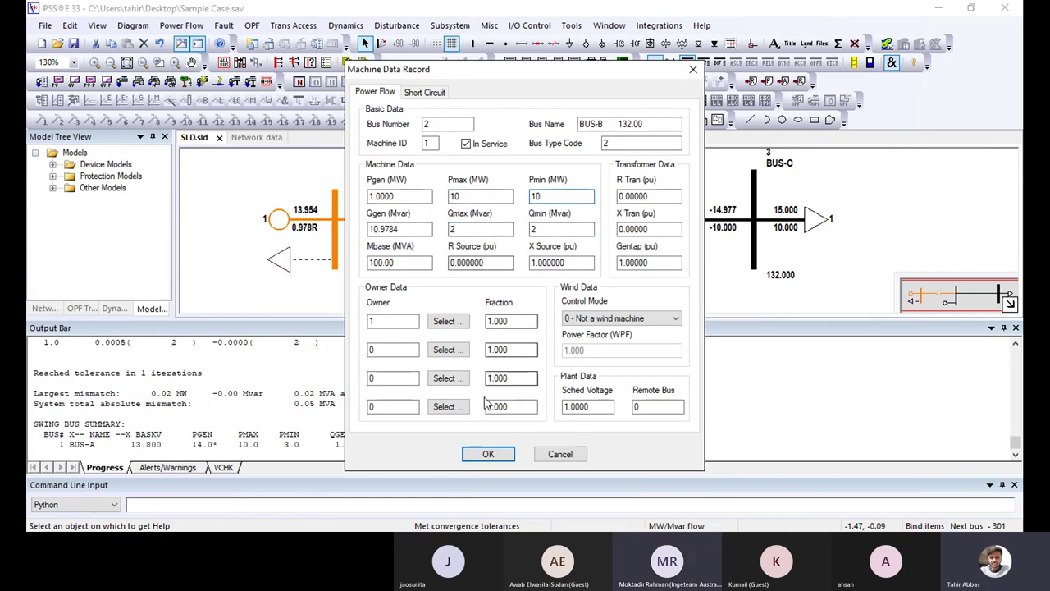
click(486, 452)
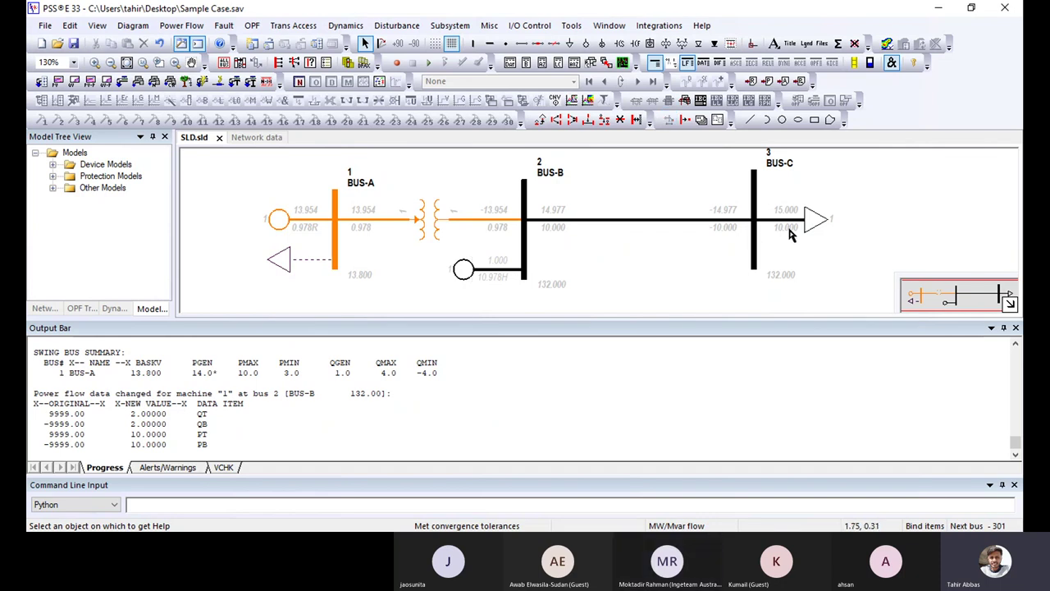
click(668, 119)
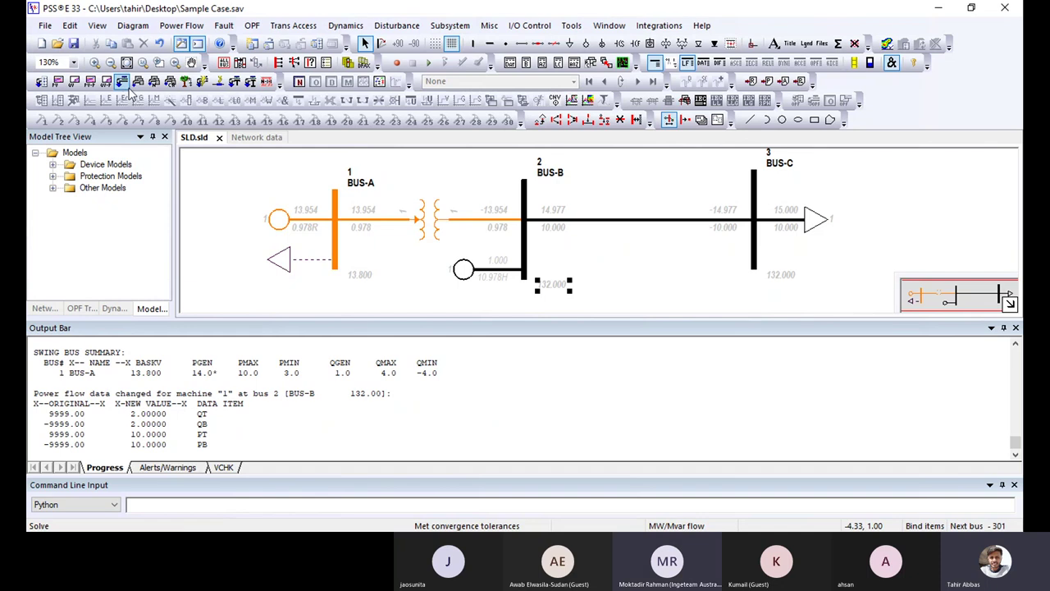
click(122, 81)
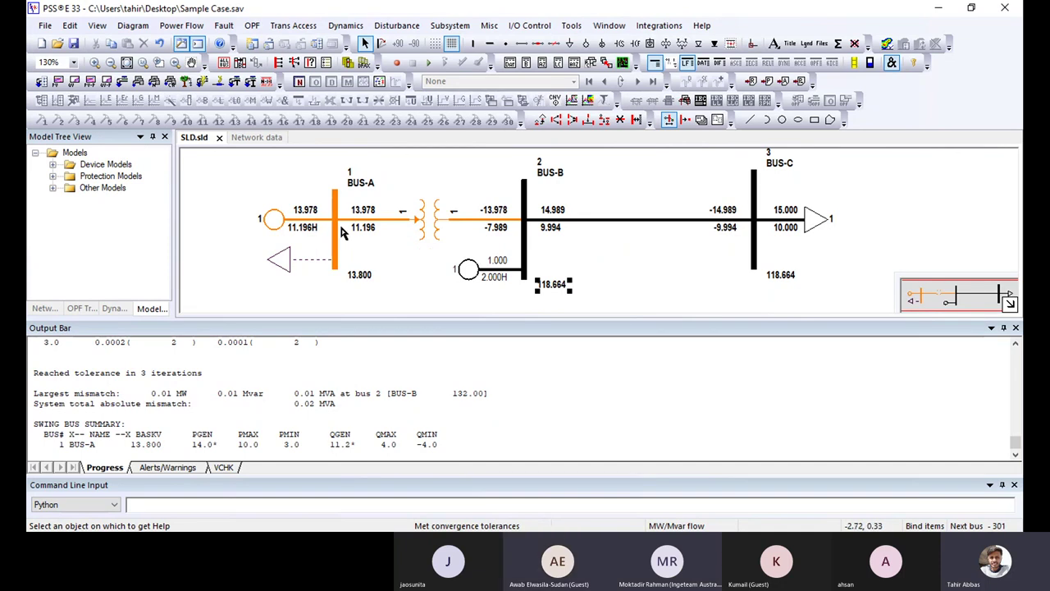
- Review the BUS-A generator's reactive power limits in its machine data and the load data at BUS-C
click(274, 222)
double_click(274, 223)
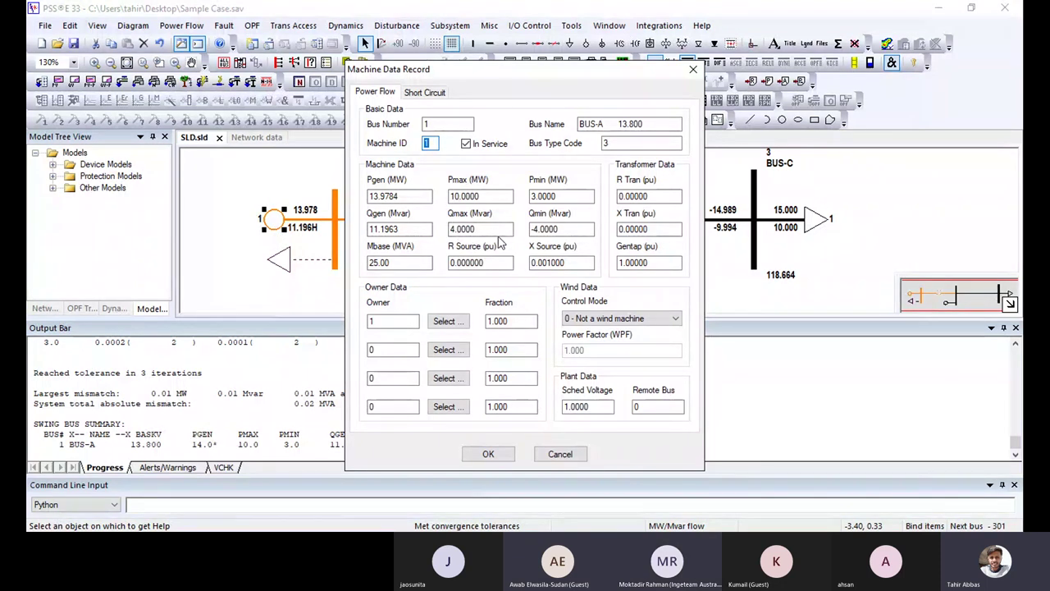
drag(491, 232, 451, 231)
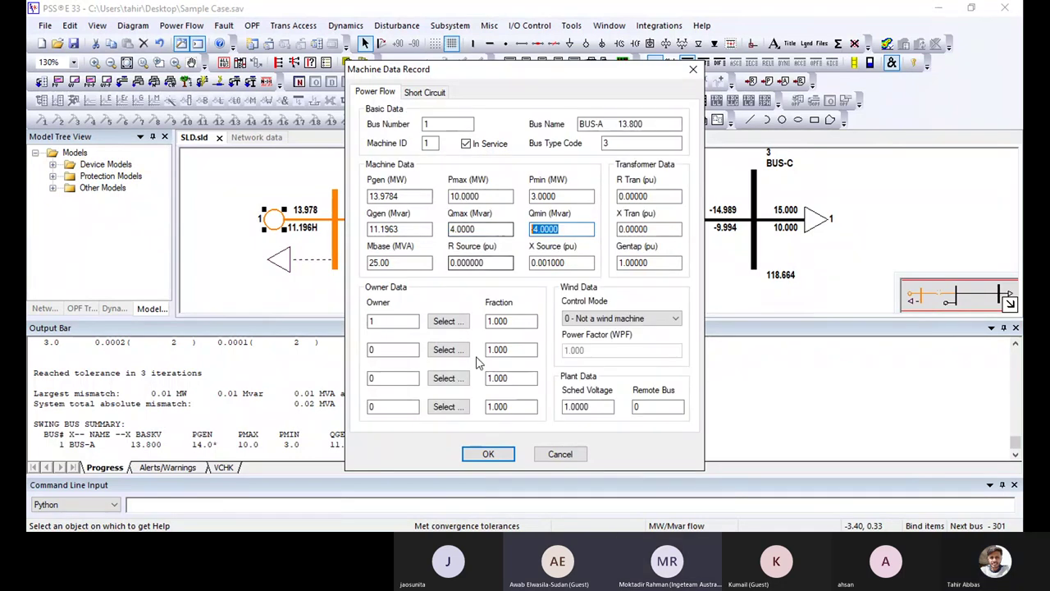
click(490, 454)
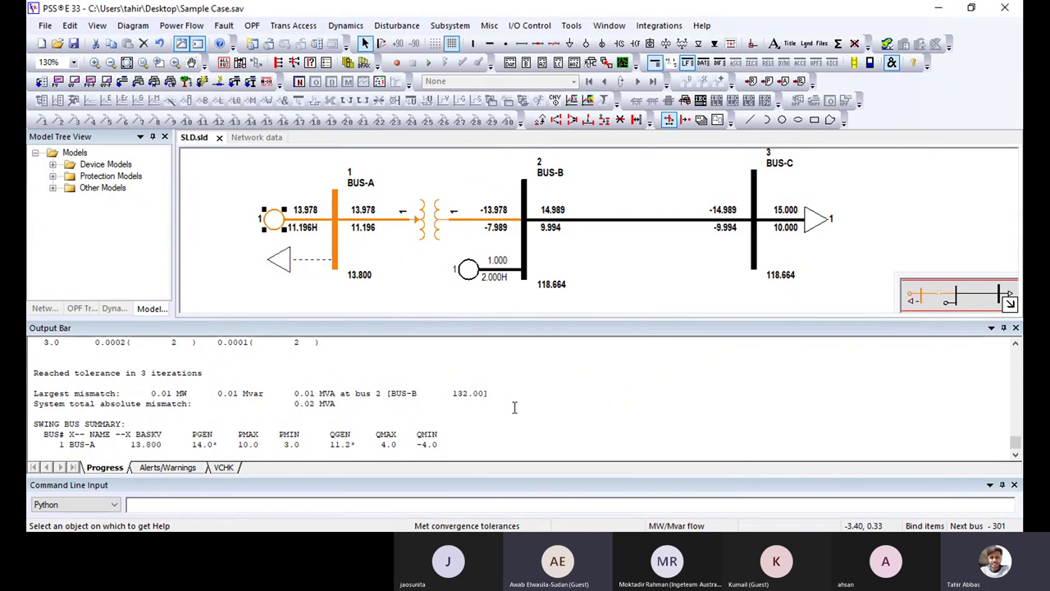
double_click(818, 218)
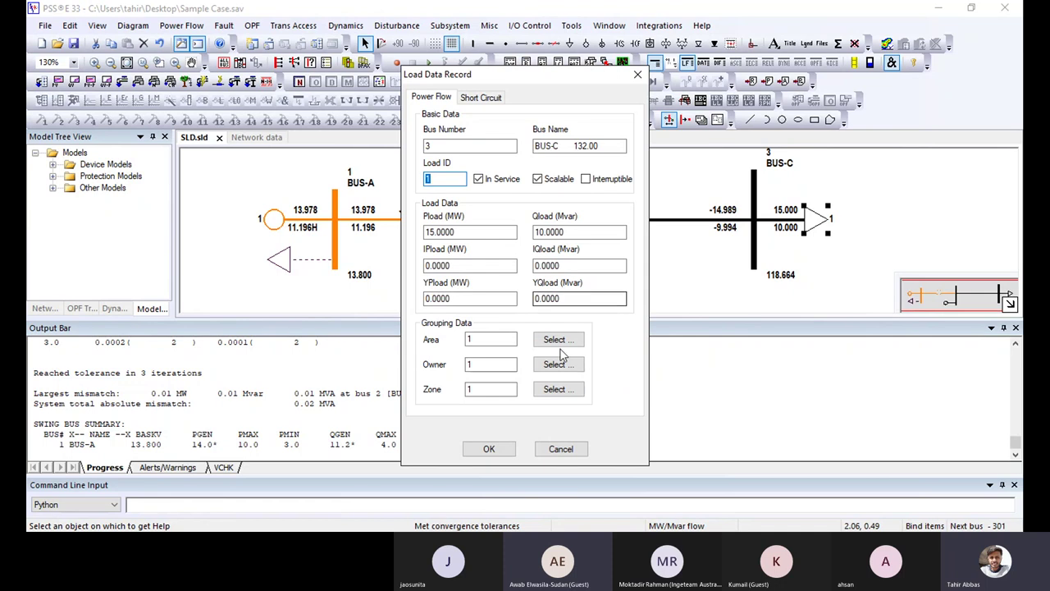
click(561, 449)
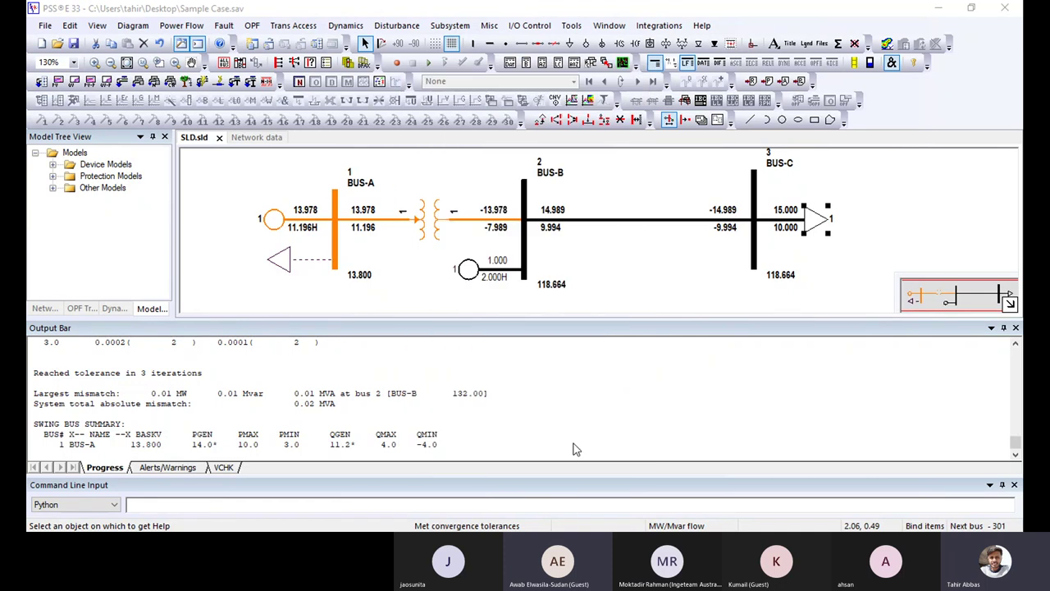
- Add a fixed shunt with a B-Shunt of 20 Mvar at BUS-C and solve the case
click(636, 46)
click(754, 250)
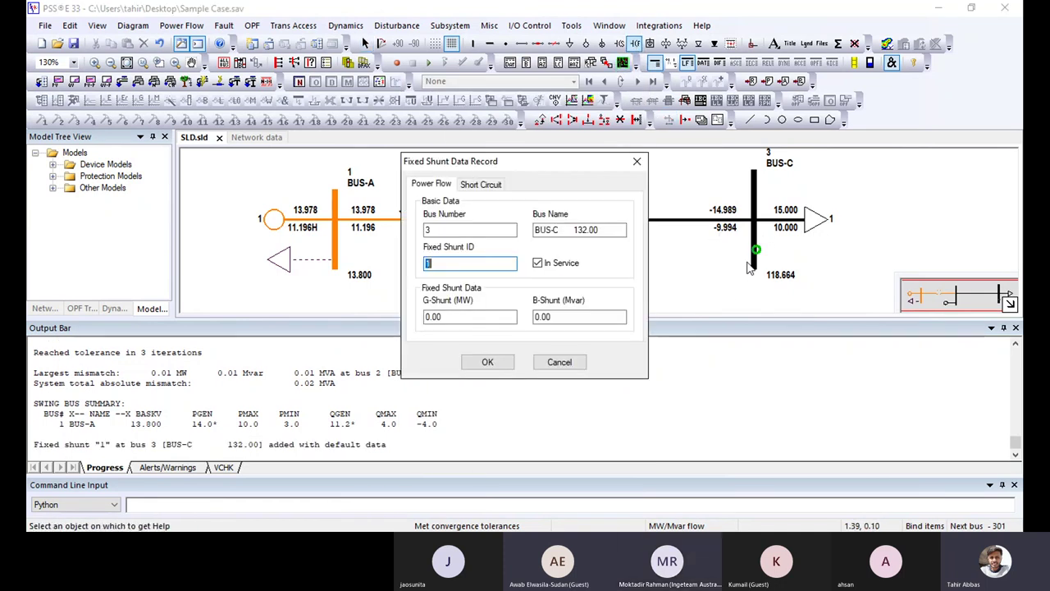
key(Tab)
key(Tab)
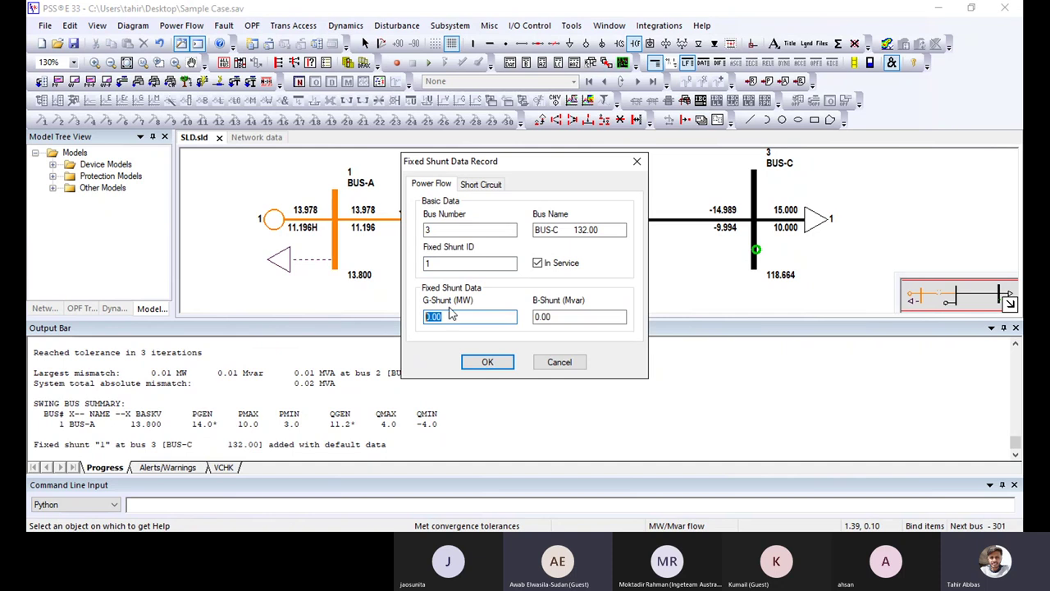
key(Tab)
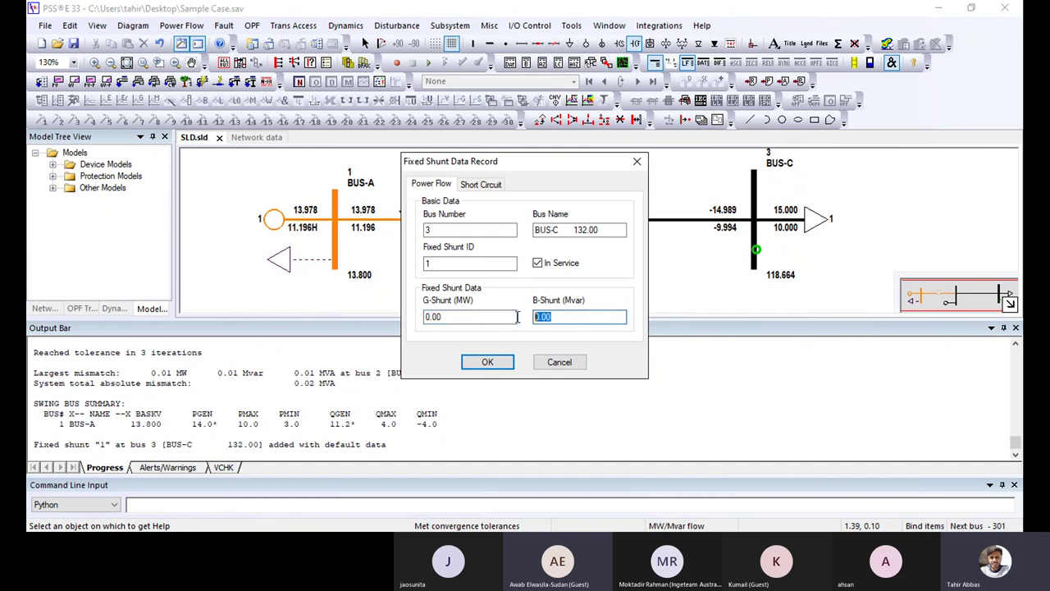
text(20)
click(487, 362)
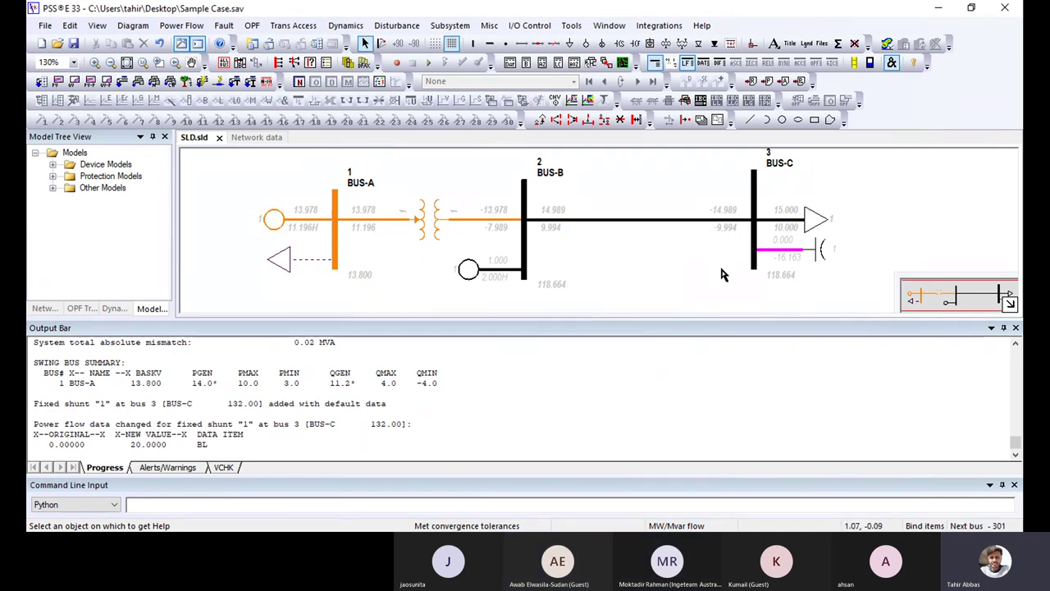
click(122, 82)
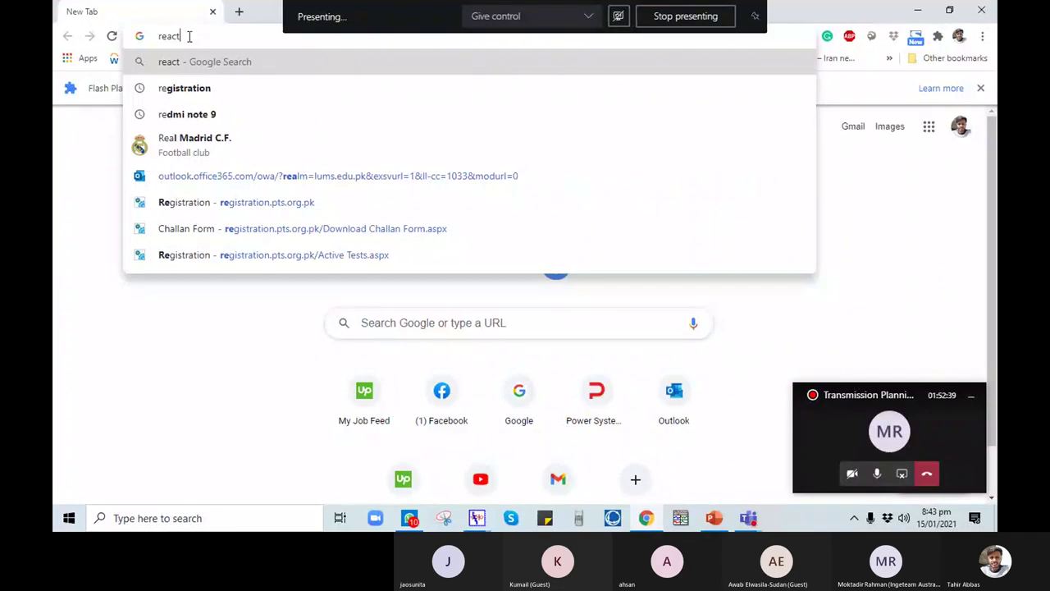
- Abandon the web search for "reactive cap" and clear the open windows to show the desktop
text(ive cap)
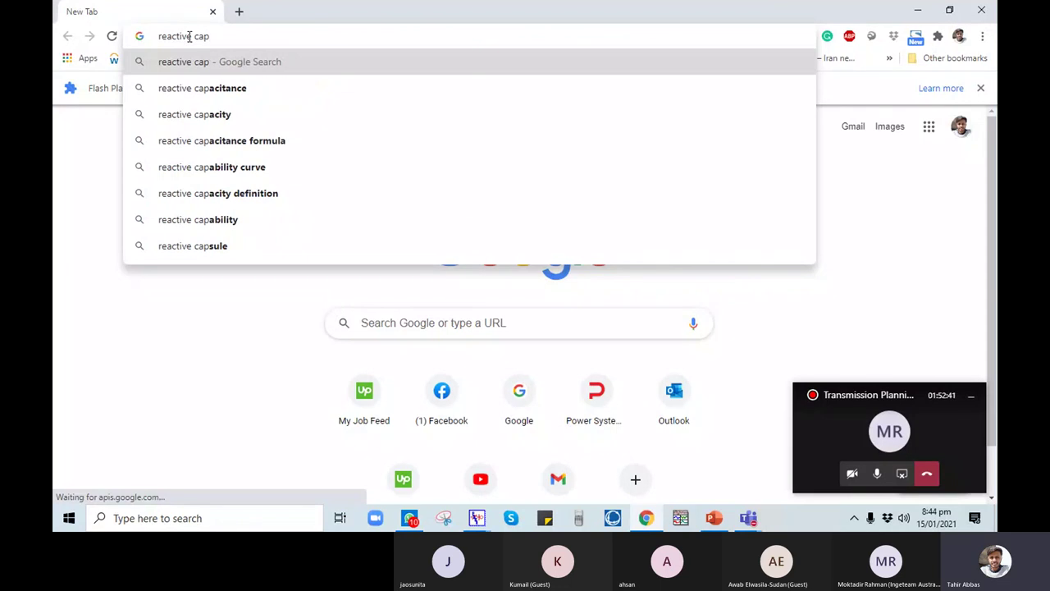
click(917, 15)
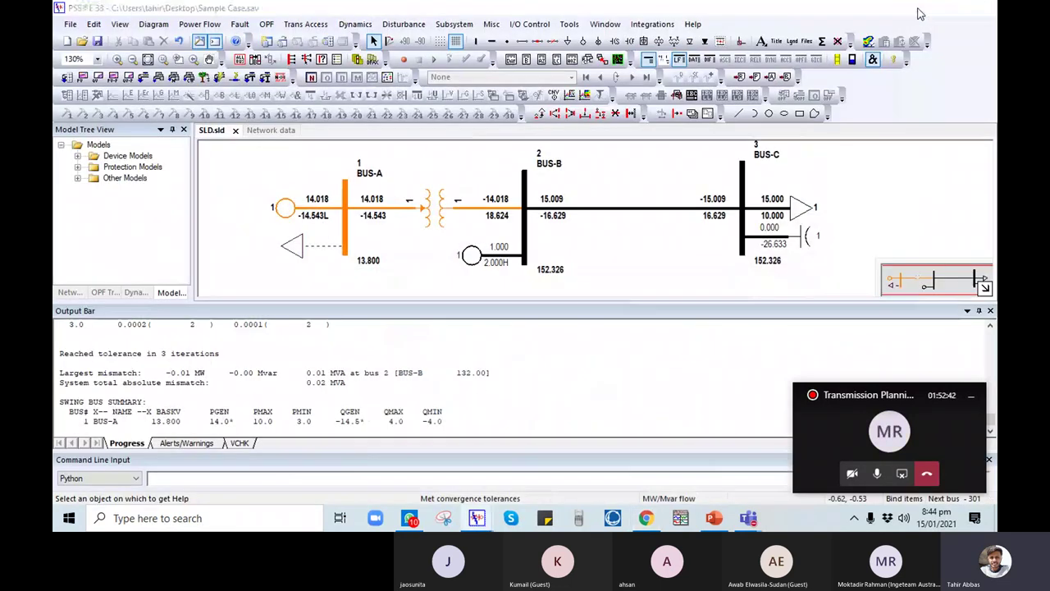
click(919, 14)
click(919, 14)
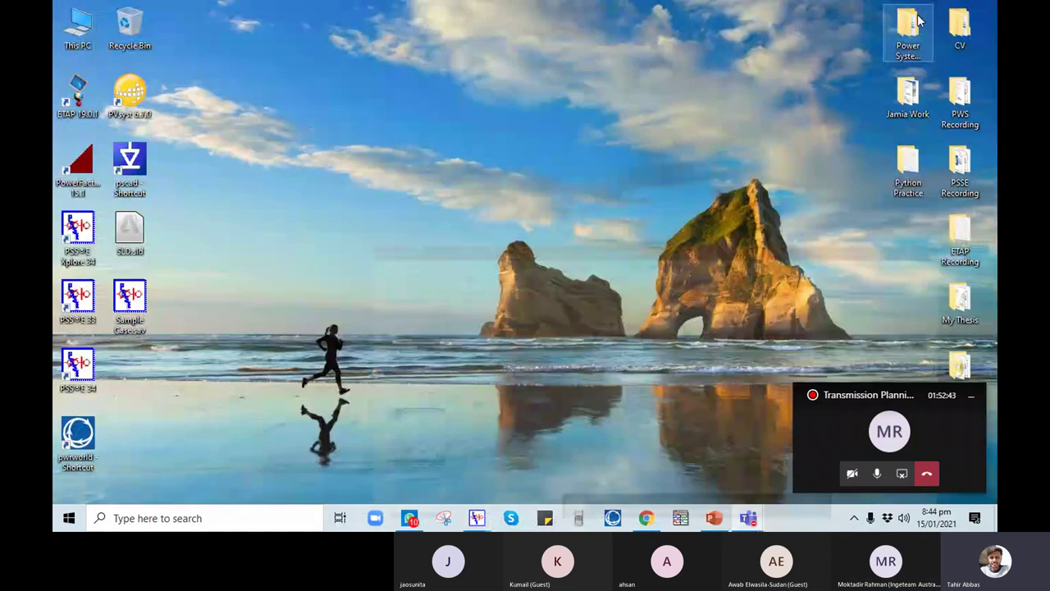
- Look through the PSSE-Tutorial-02, PSSE-Tutorial-03 and PSSE-Tutorial-04 folders inside the PSSE Recording folder
double_click(960, 168)
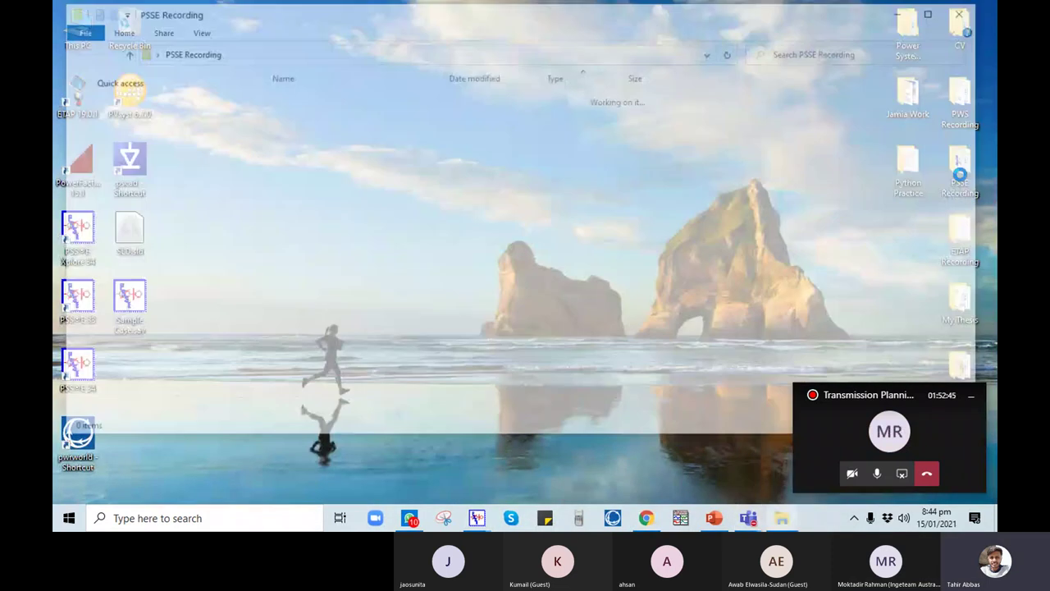
double_click(312, 140)
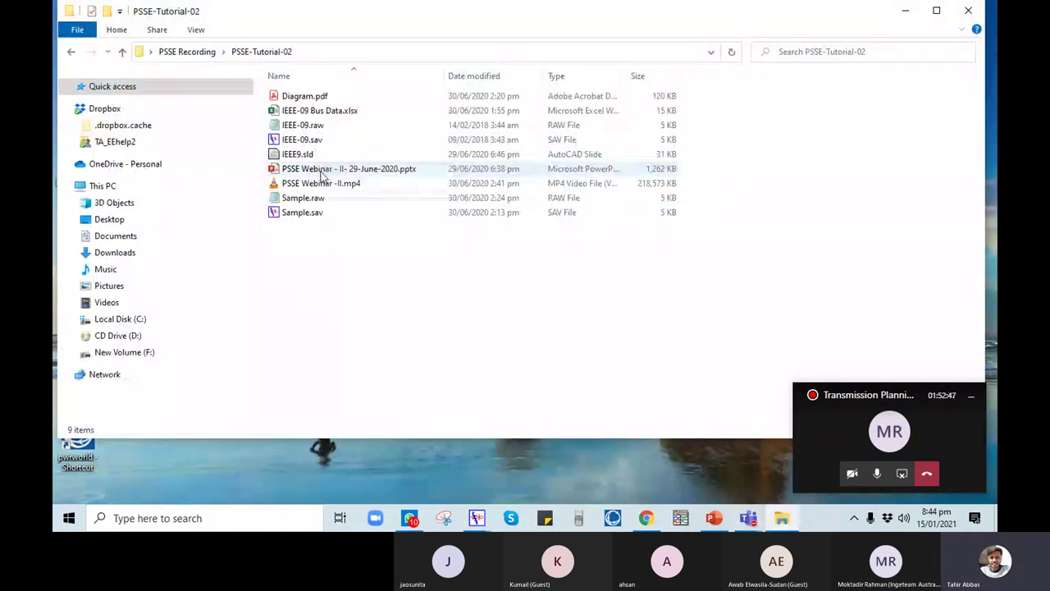
key(alt+Left)
double_click(312, 154)
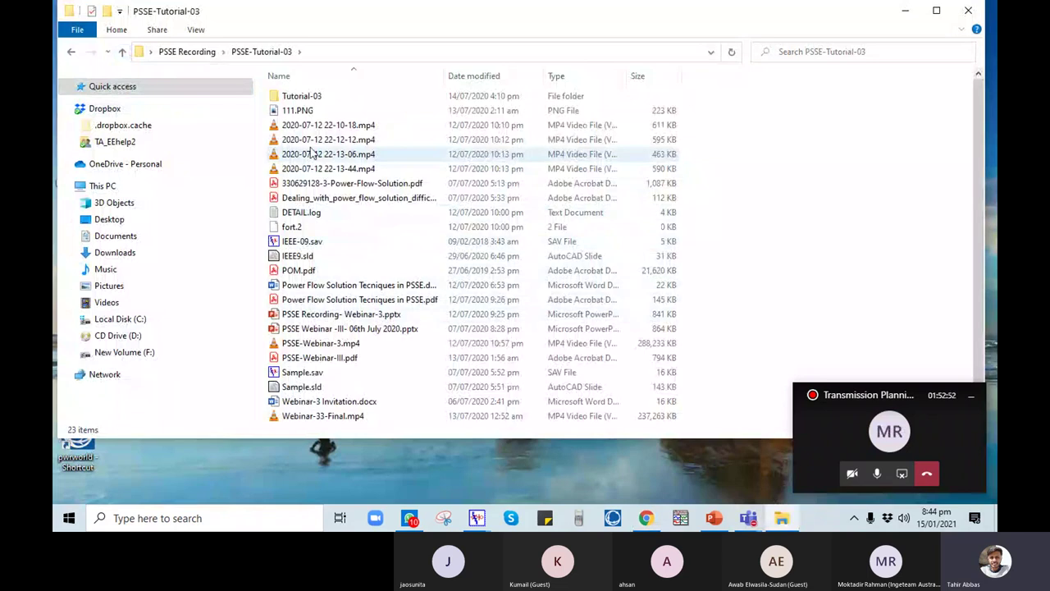
click(311, 97)
double_click(311, 97)
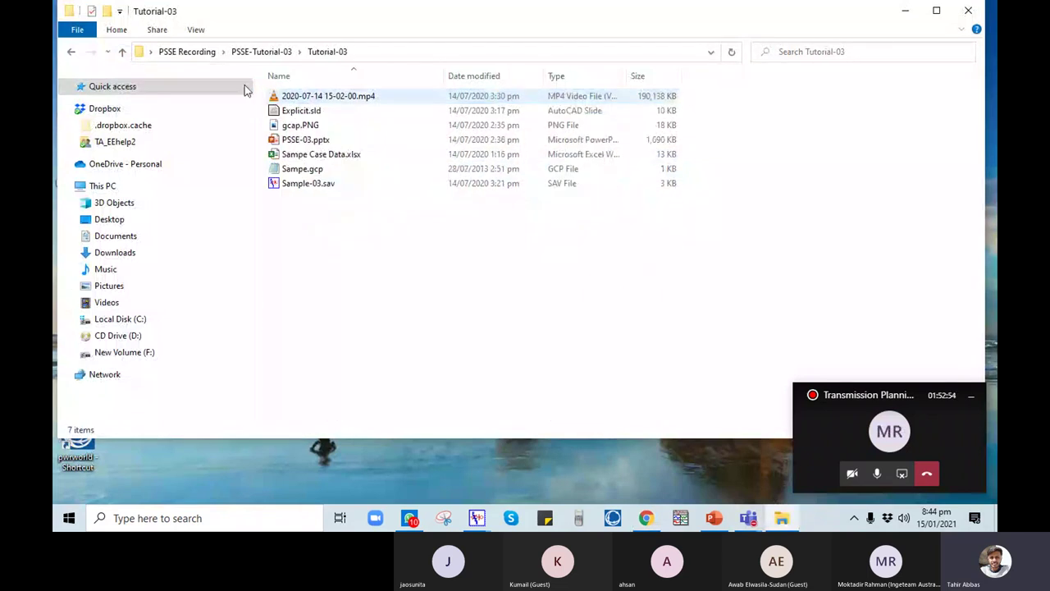
click(119, 54)
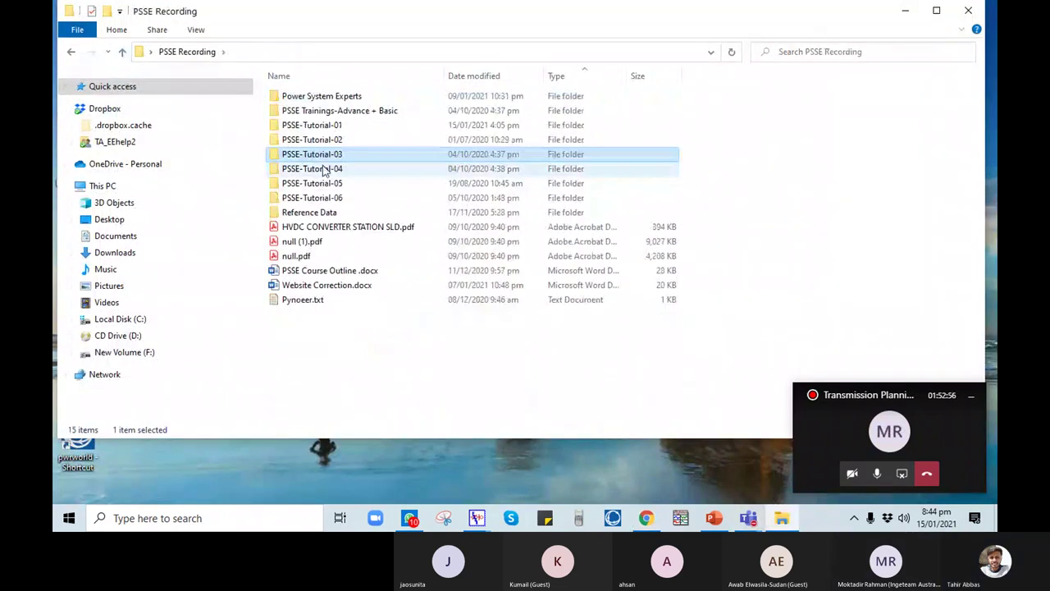
double_click(311, 168)
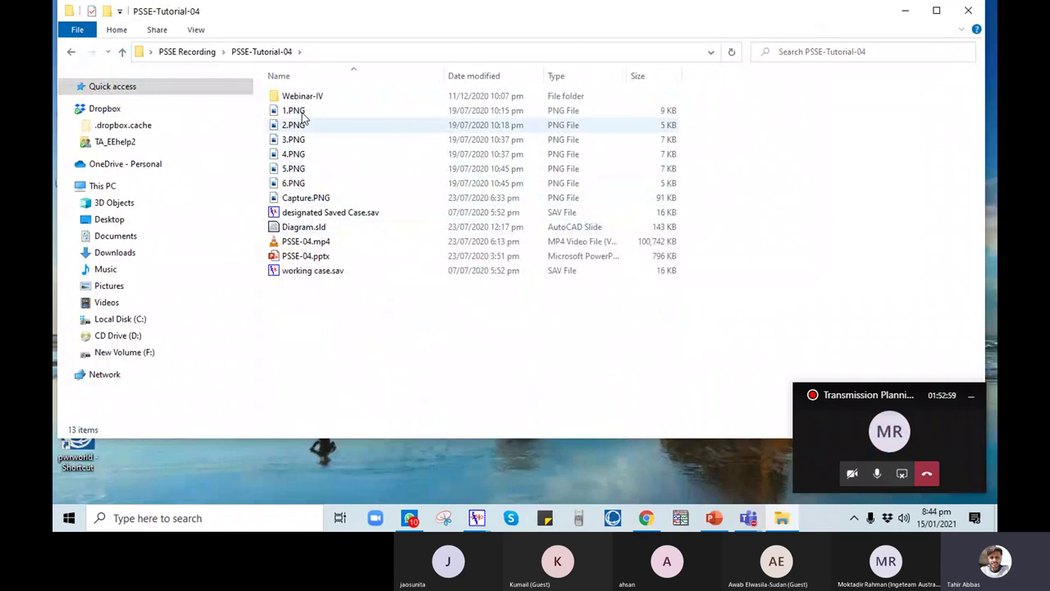
- Open the PSSE-04.pptx presentation, check its title slide and close it
double_click(315, 258)
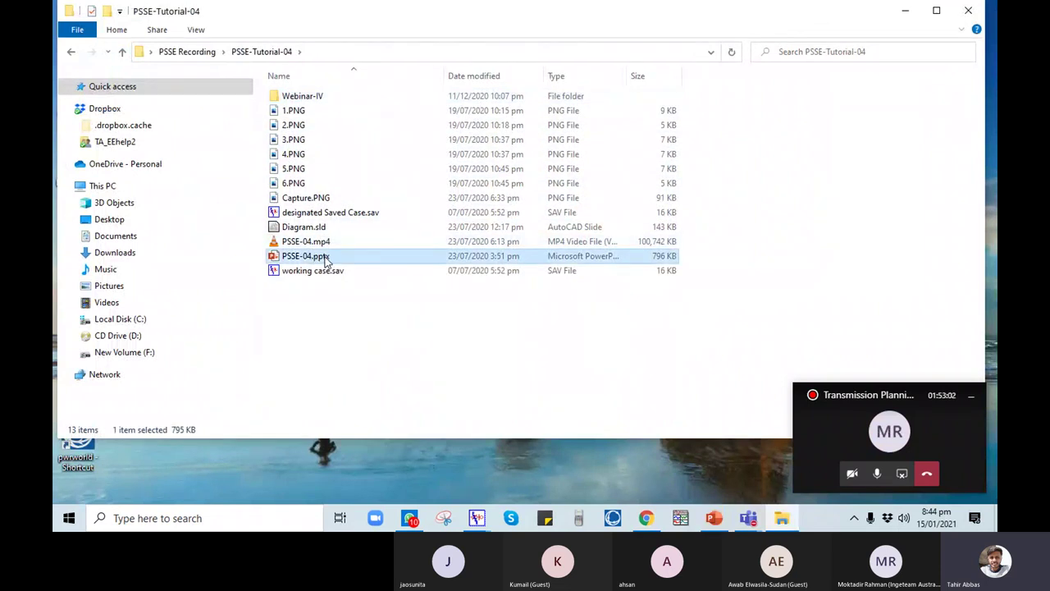
mouse_move(713, 518)
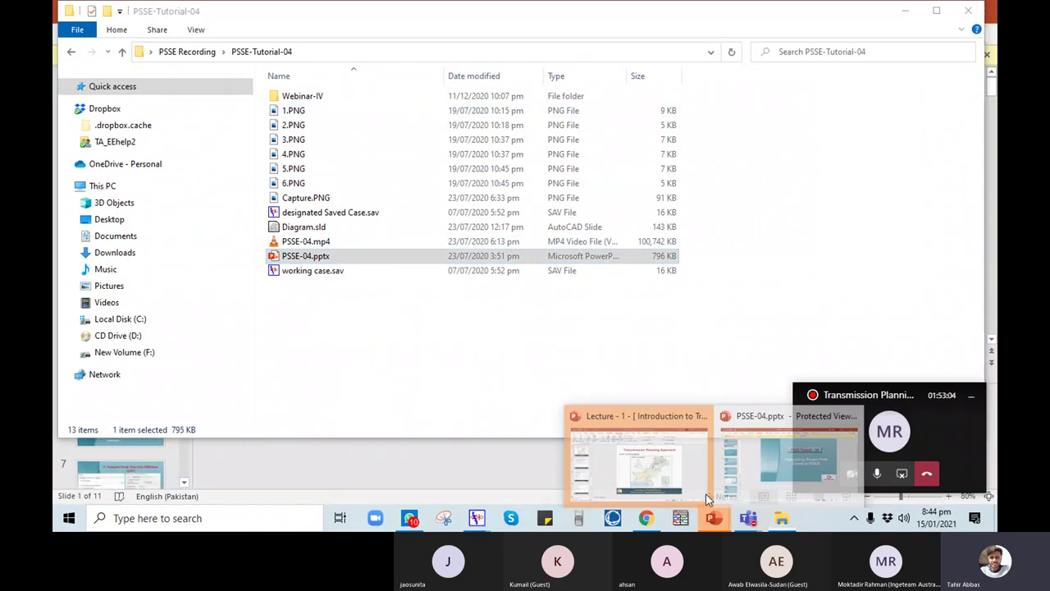
click(760, 448)
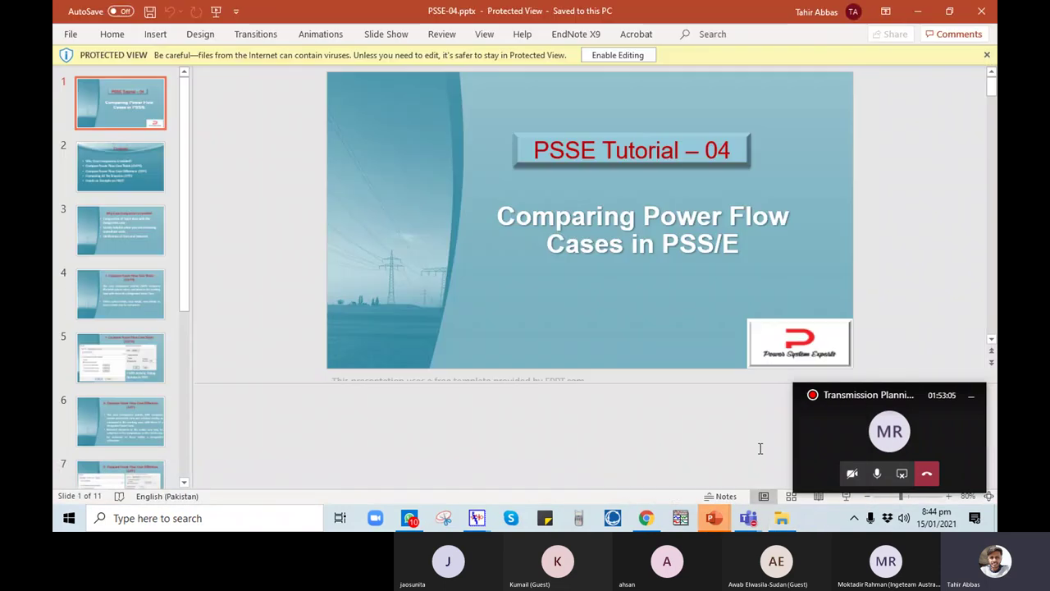
click(982, 10)
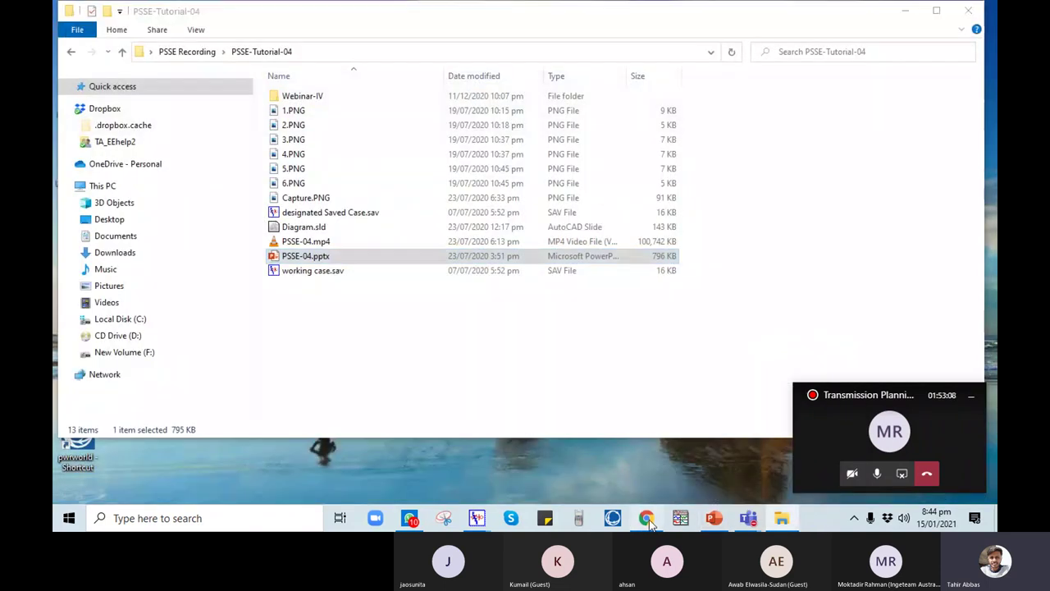
- Switch to Chrome and search the web for "reactive capability curve"
click(645, 518)
text(reactive capa)
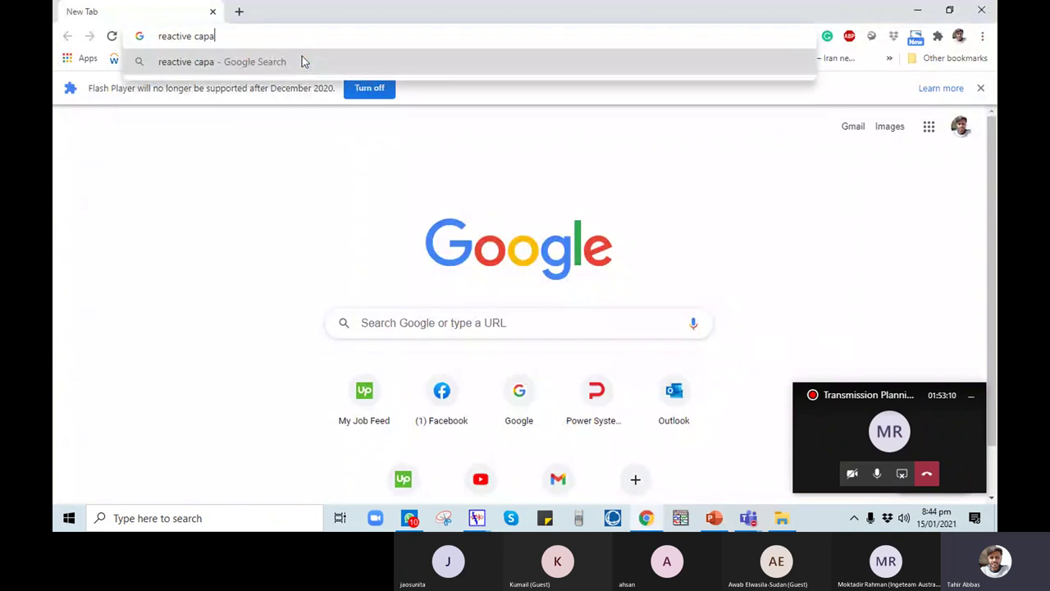
key(BackSpace)
text(b)
key(BackSpace)
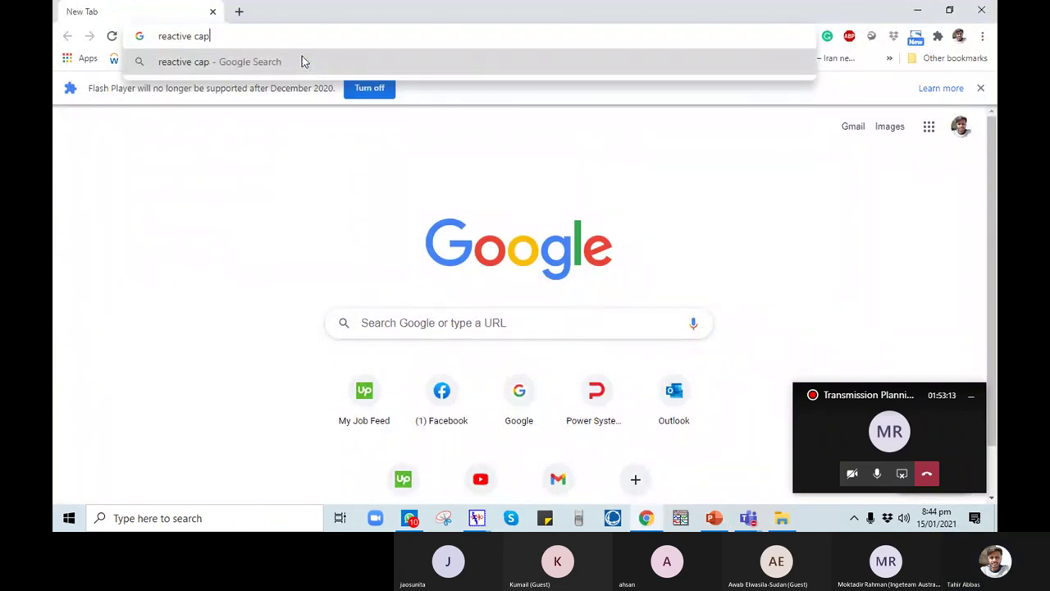
text(ability)
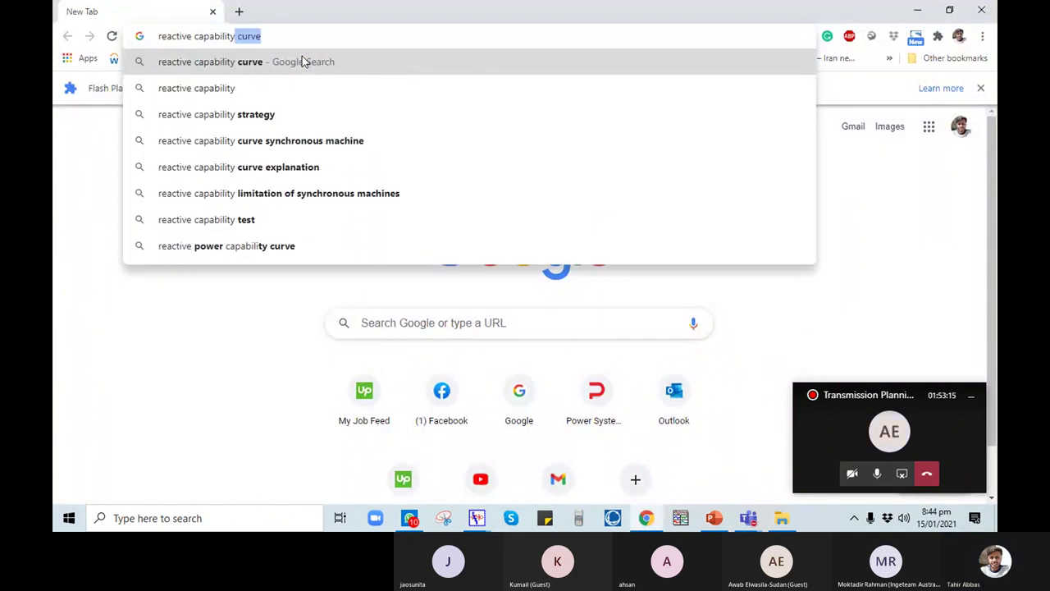
key(Return)
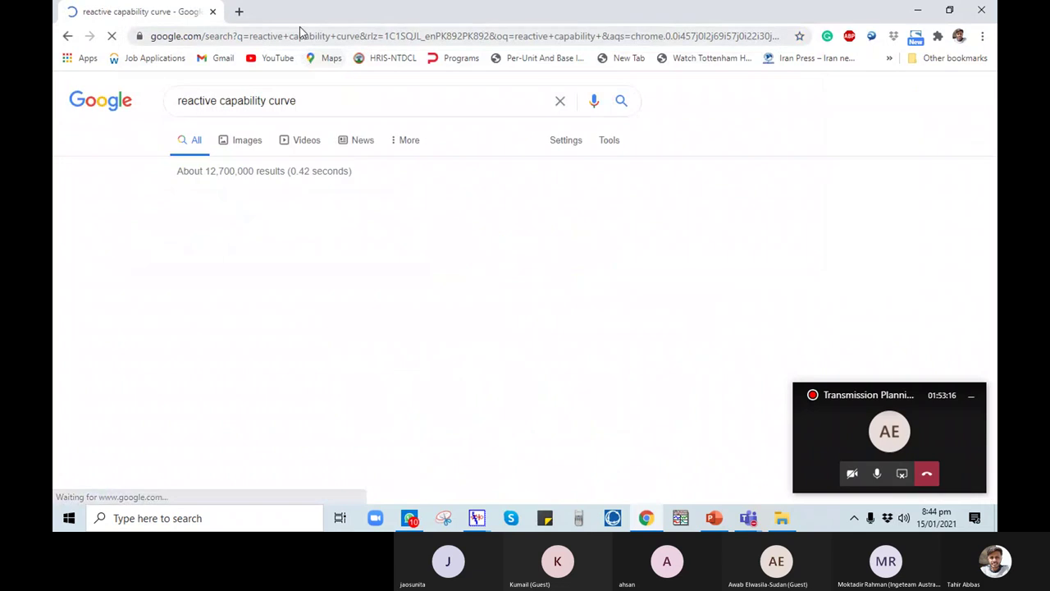
- Compare the image results for generator capability curves and enlarge the electricalbaba.com diagram showing field, armature and end part heating limits
click(554, 257)
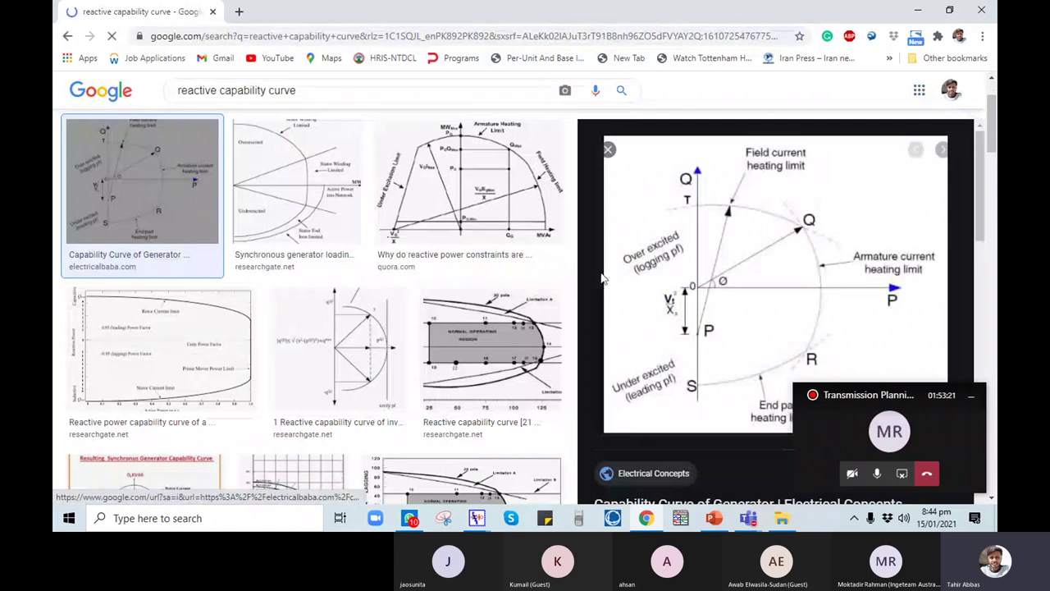
click(182, 199)
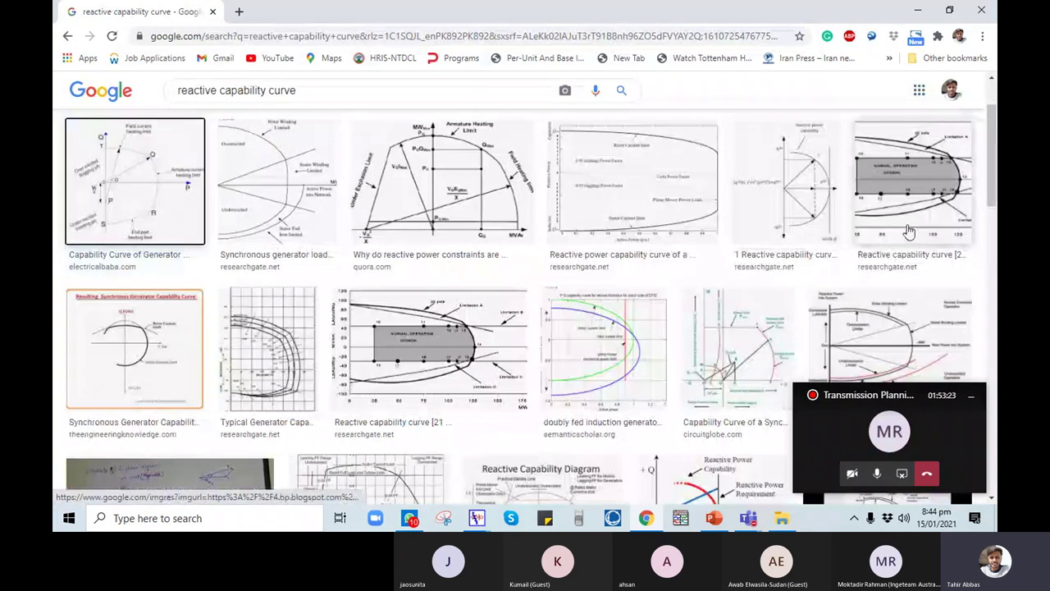
click(914, 181)
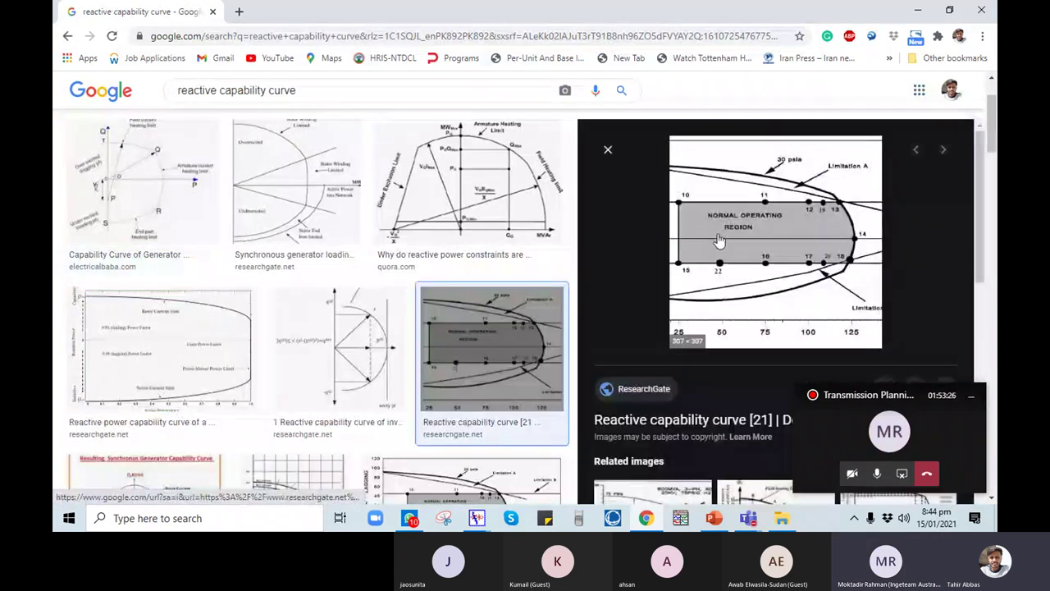
click(136, 166)
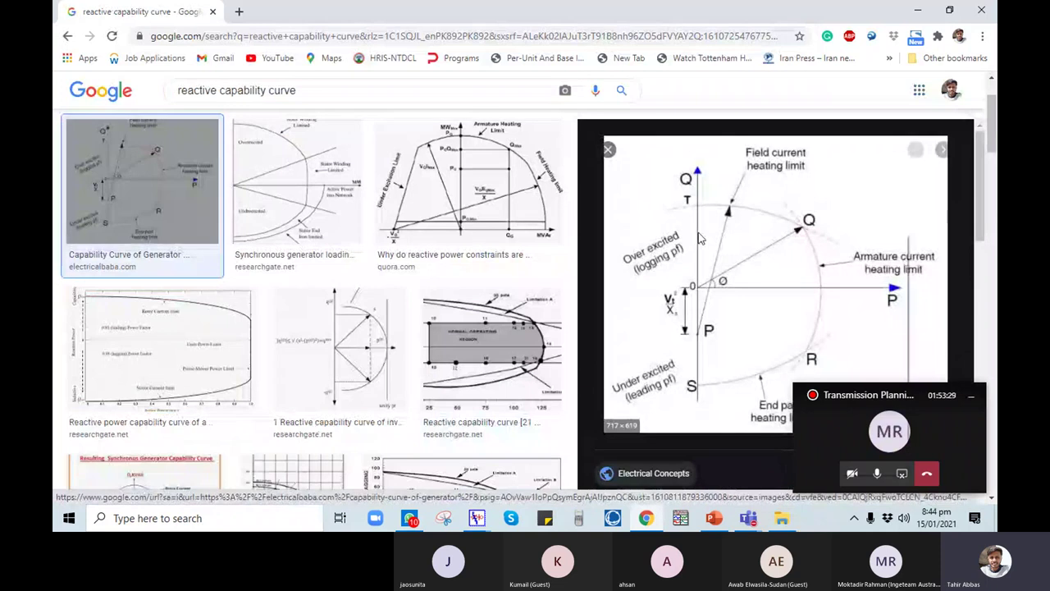
- Save the enlarged capability curve image to the Desktop as Capability Curve Generator.jpg
right_click(698, 233)
click(746, 355)
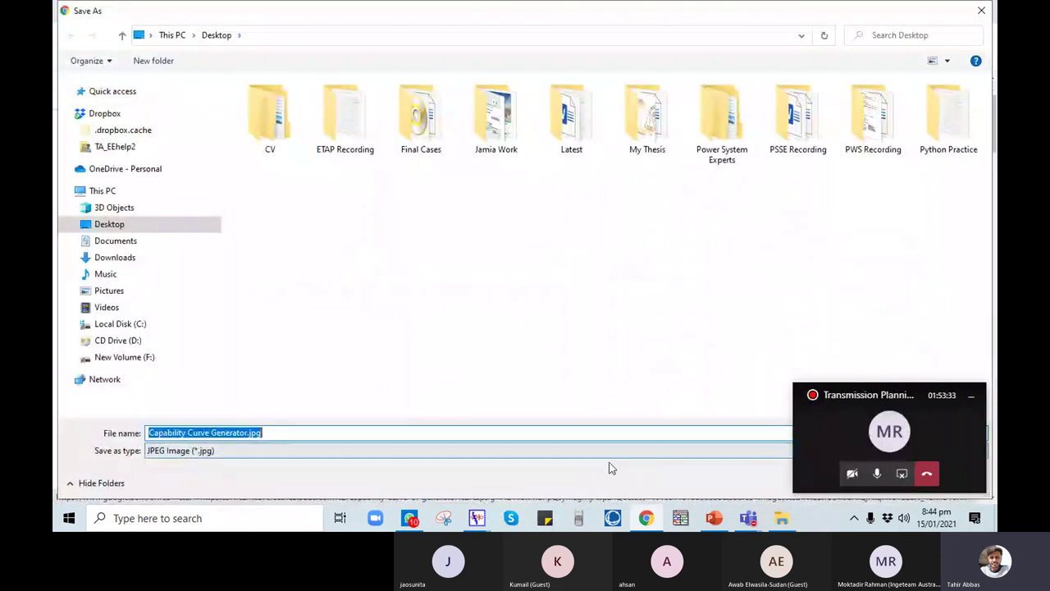
click(969, 402)
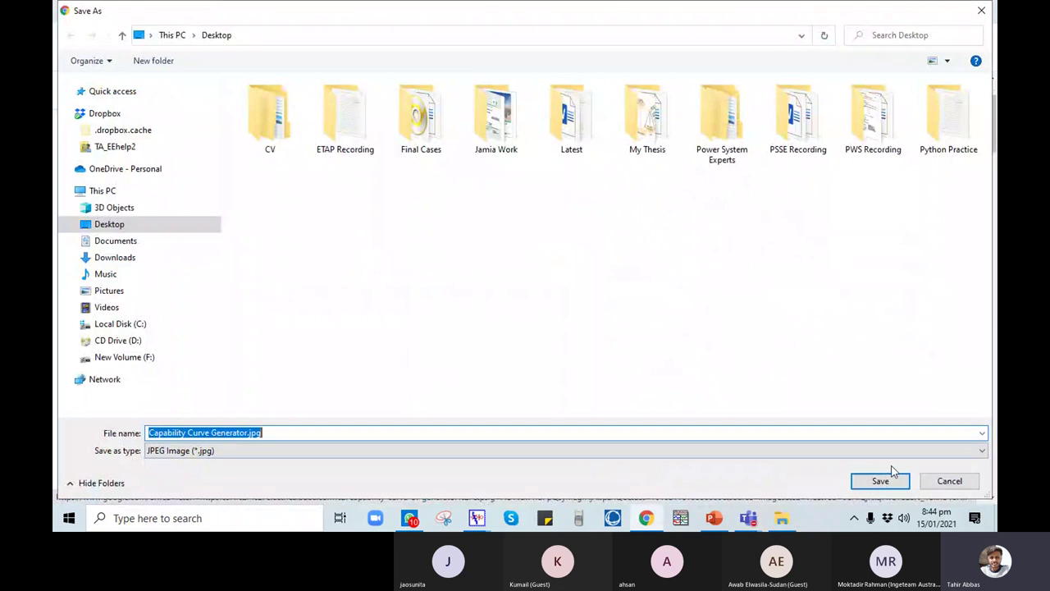
click(881, 484)
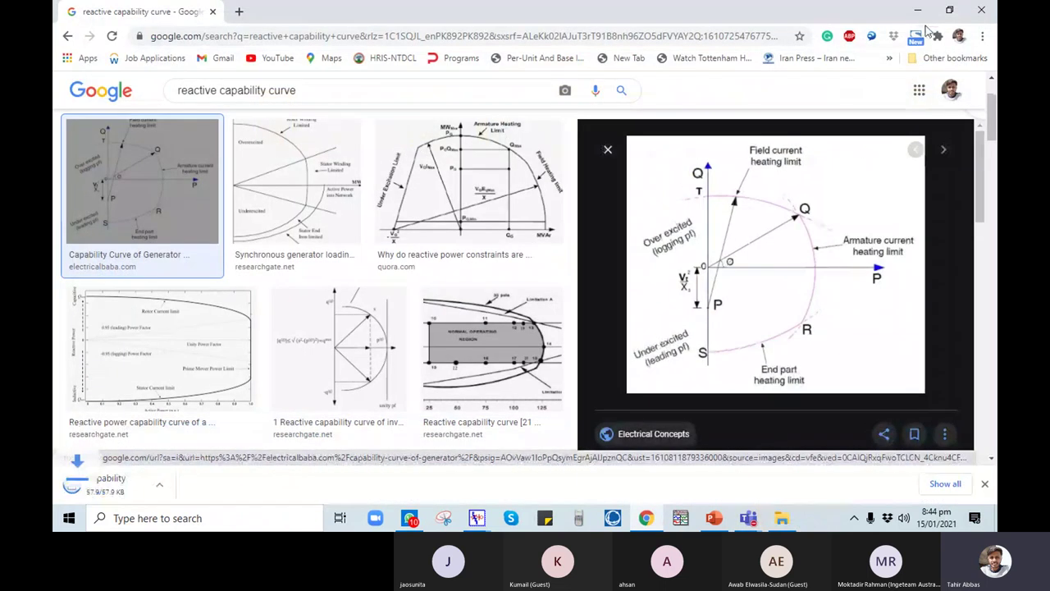
- Open Capability Curve Generator.jpg from the desktop, examine its over-excited and under-excited regions, and put the image away
click(917, 9)
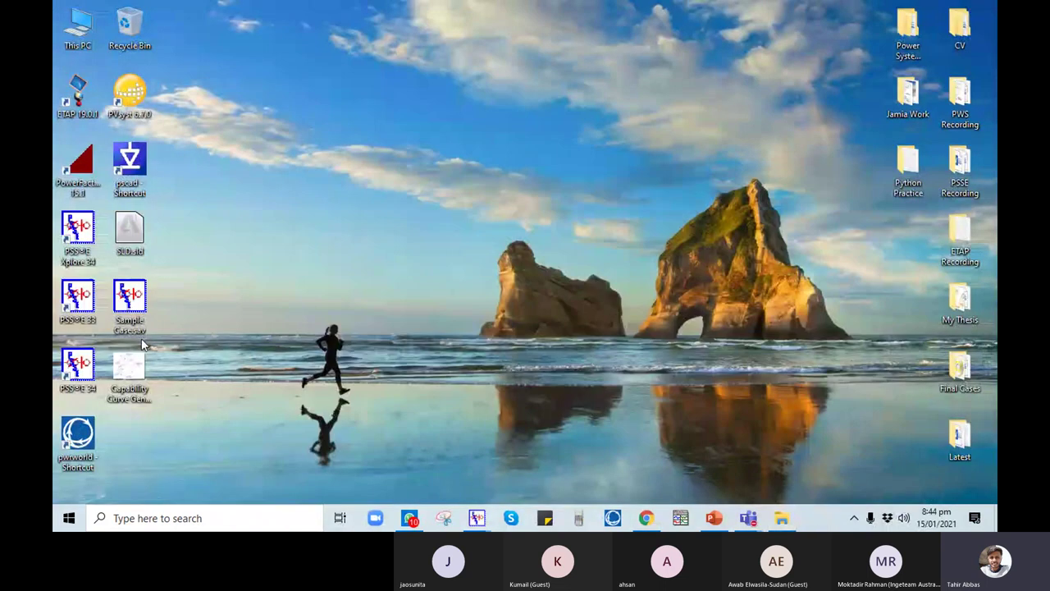
double_click(134, 363)
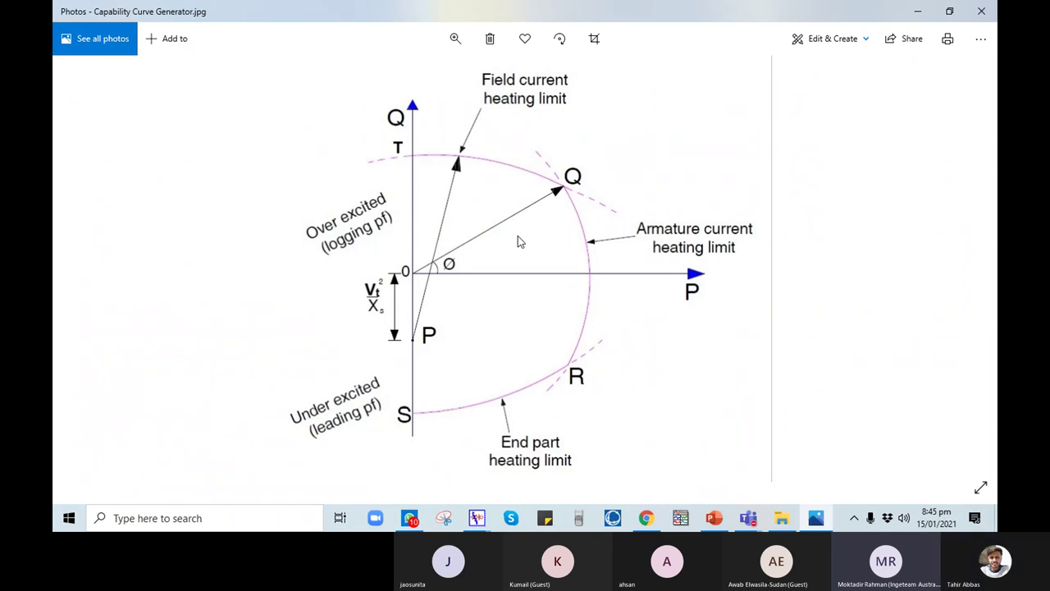
click(919, 10)
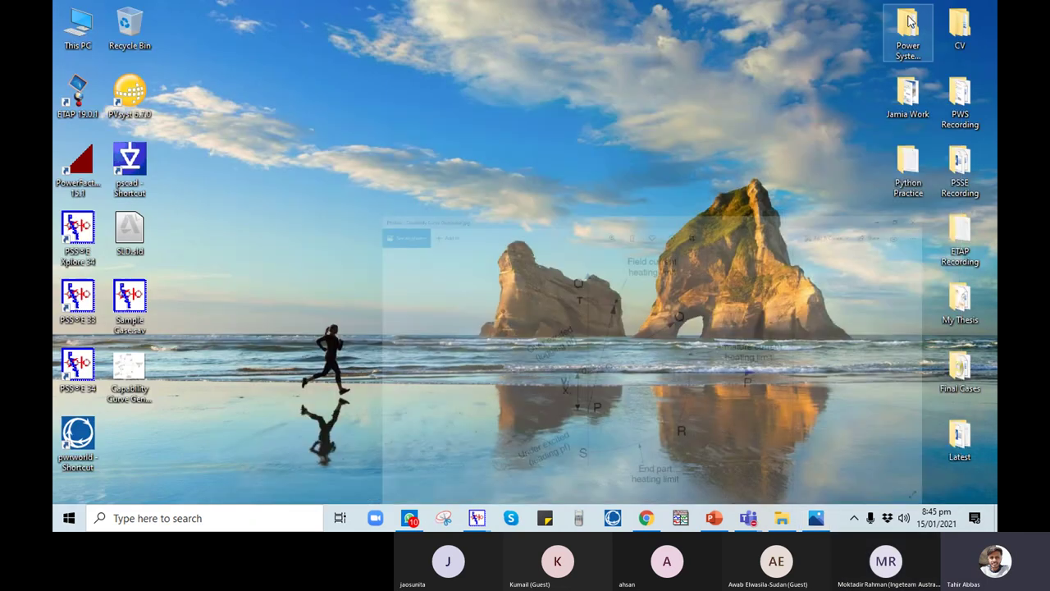
- Switch to the SLD.sld diagram in PSS®E 33 and open the power flow limit checking report options for branches, keeping the diagram in view
click(694, 425)
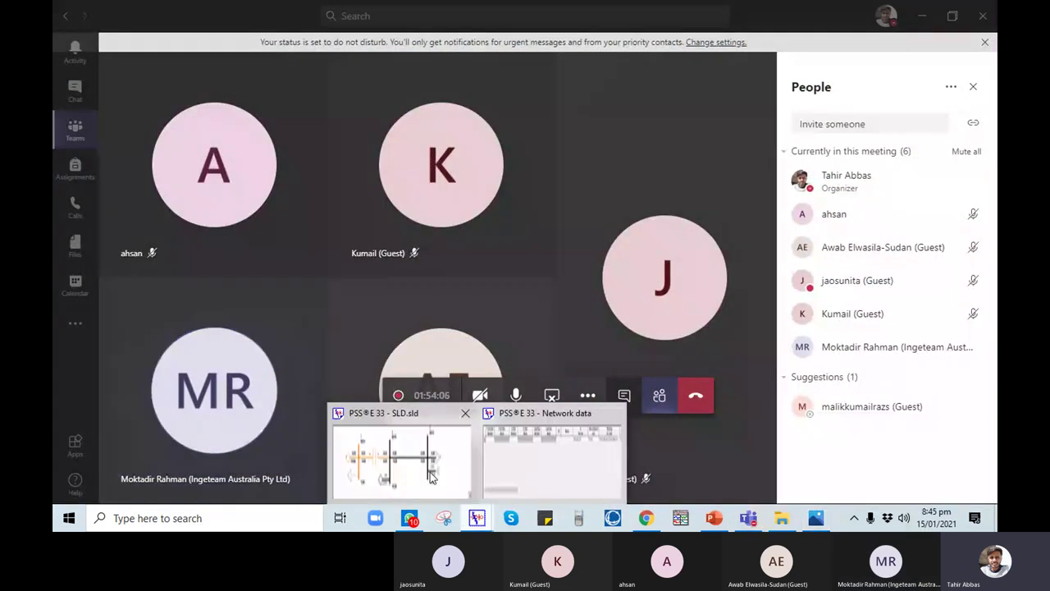
key(alt+Tab)
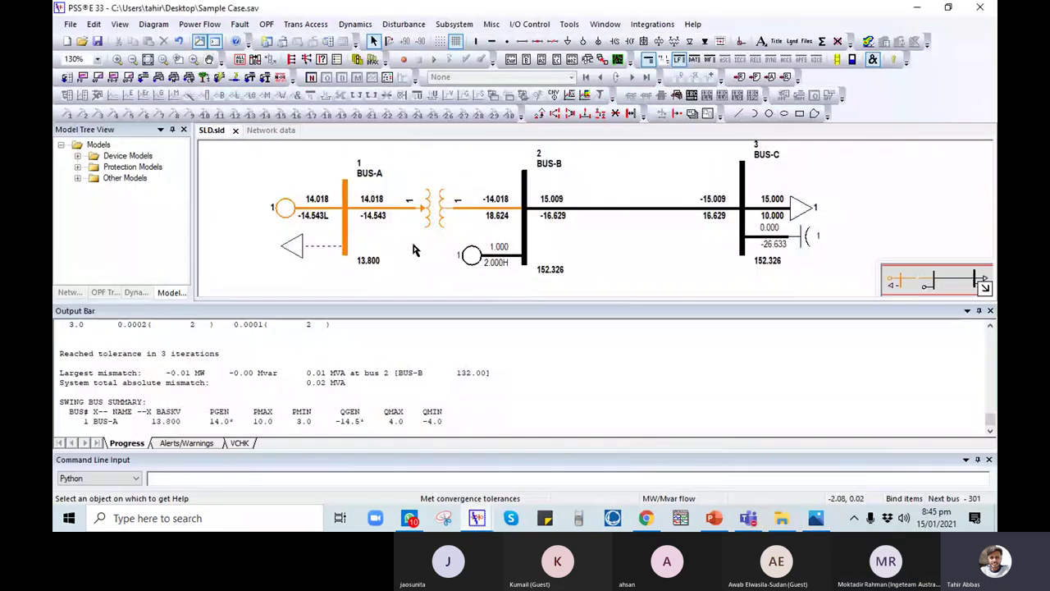
click(212, 23)
mouse_move(220, 72)
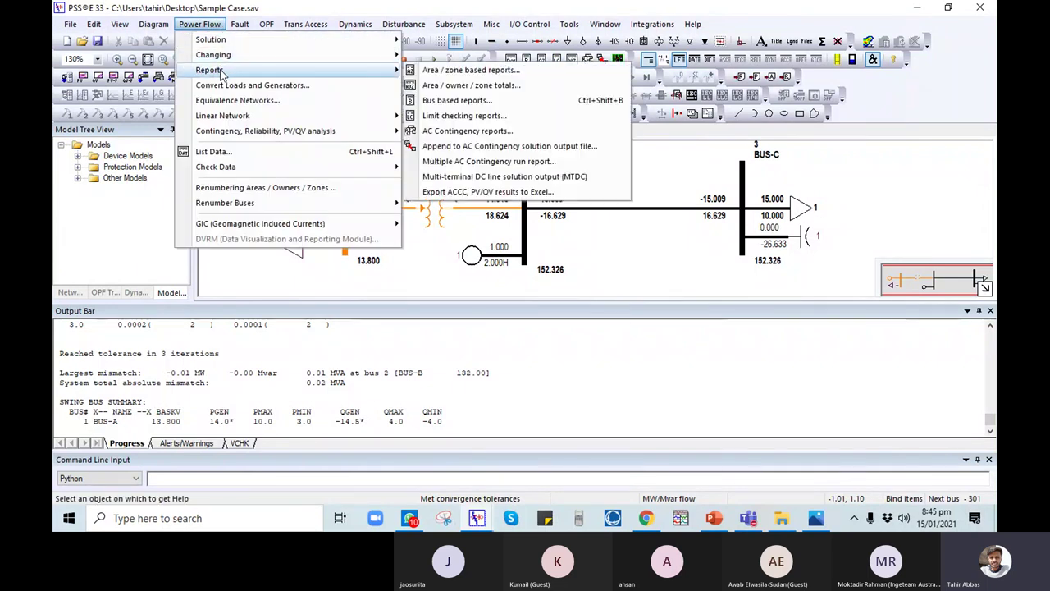
click(429, 115)
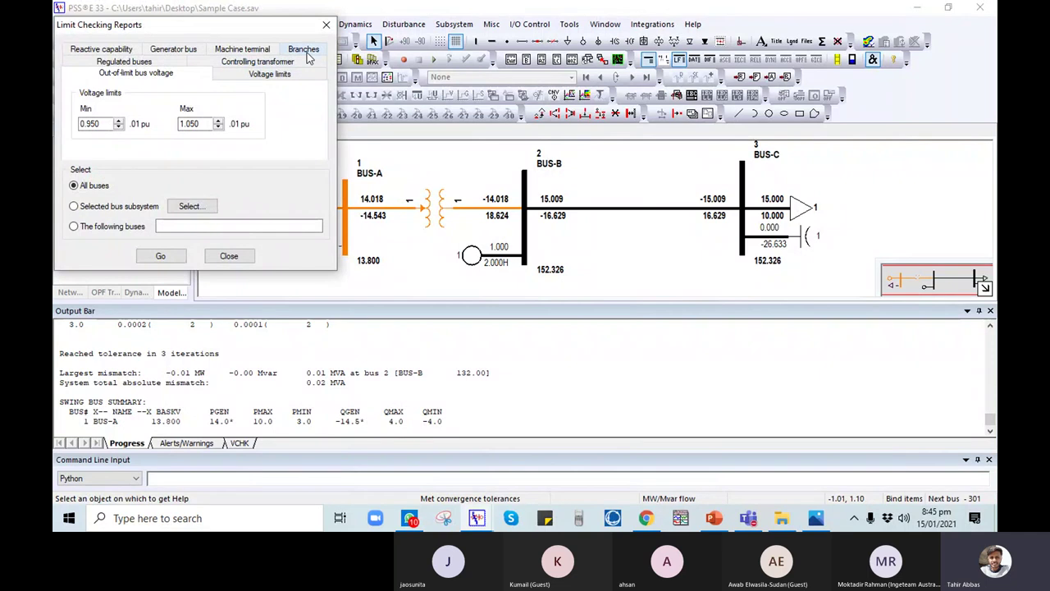
click(303, 51)
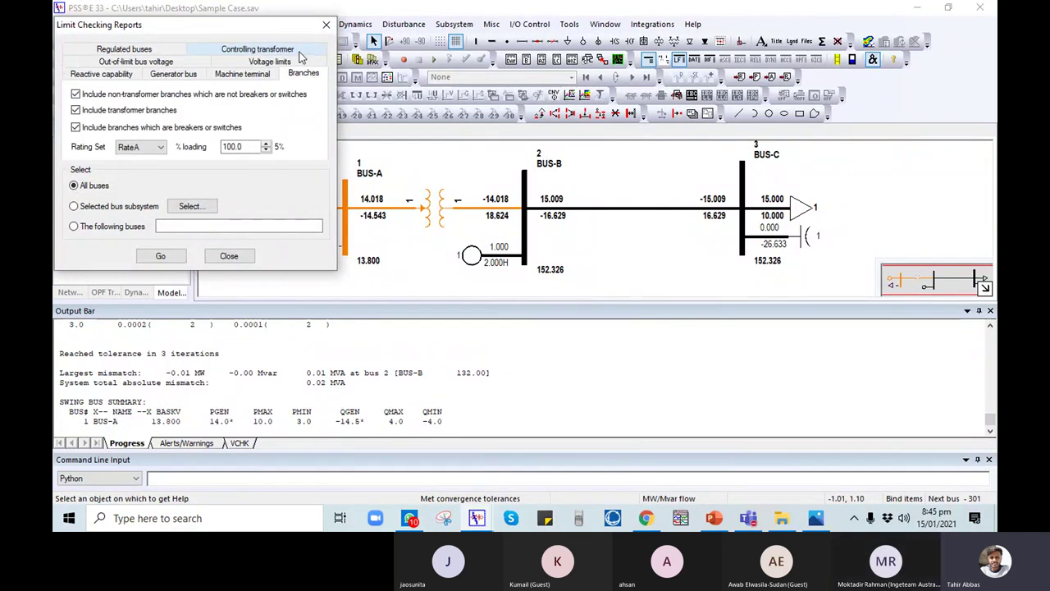
drag(255, 30, 380, 27)
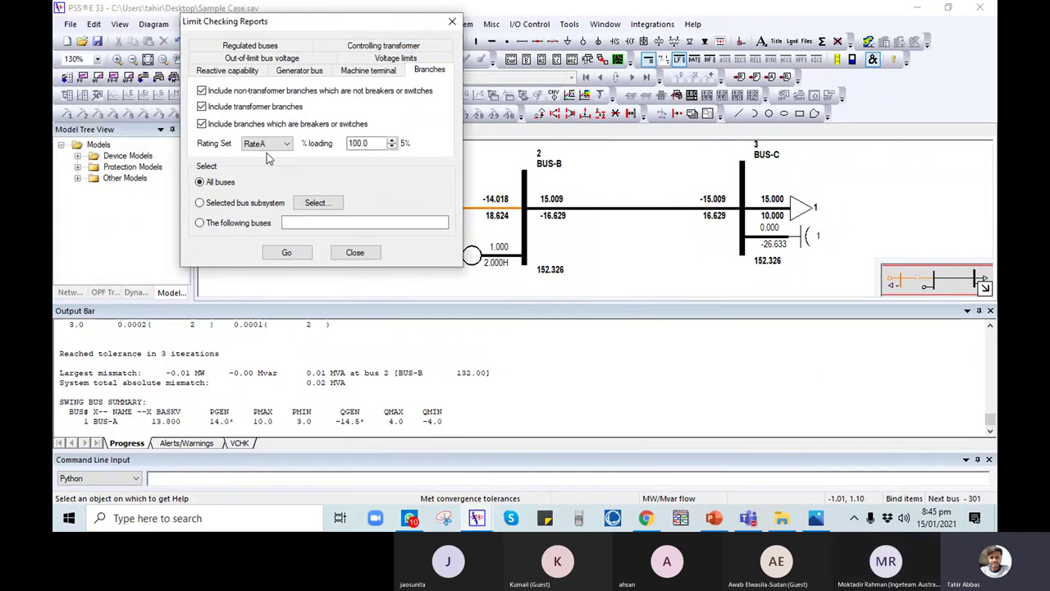